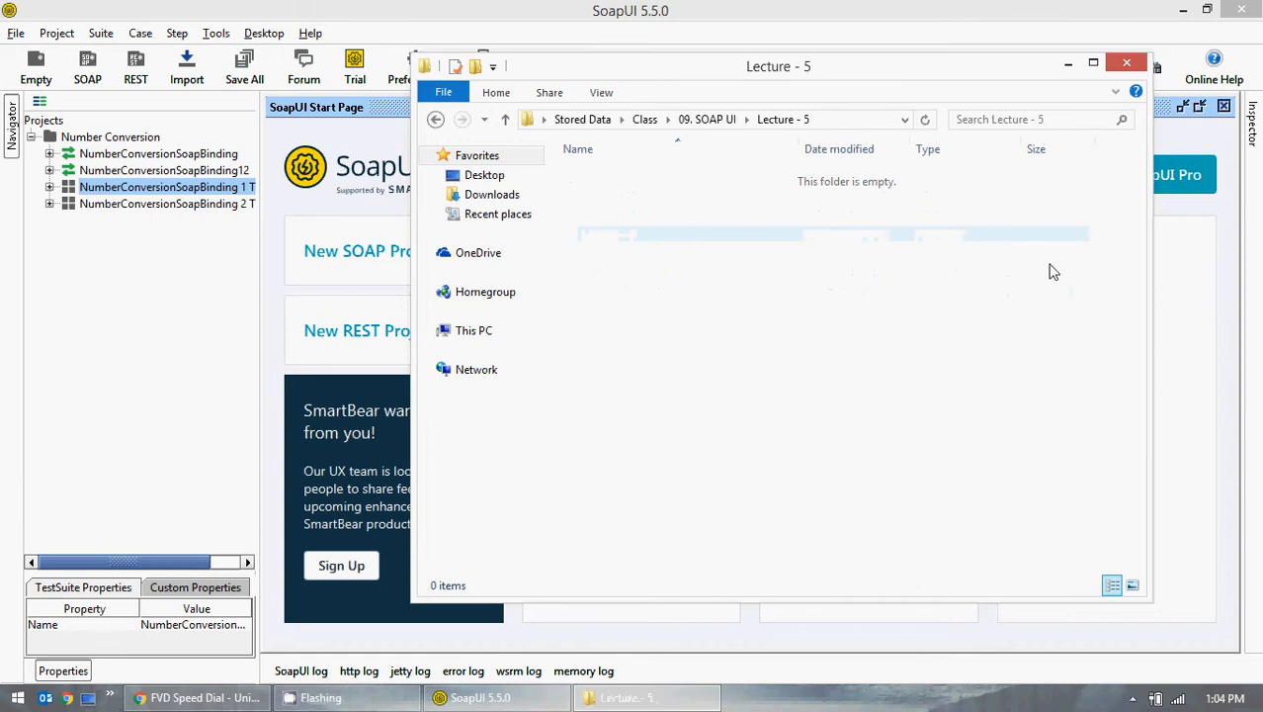
Check the contents of the Lecture - 4 folder under 09. SOAP UI and minimize the file window
{"action": "left_click", "coordinate": [714, 119]}
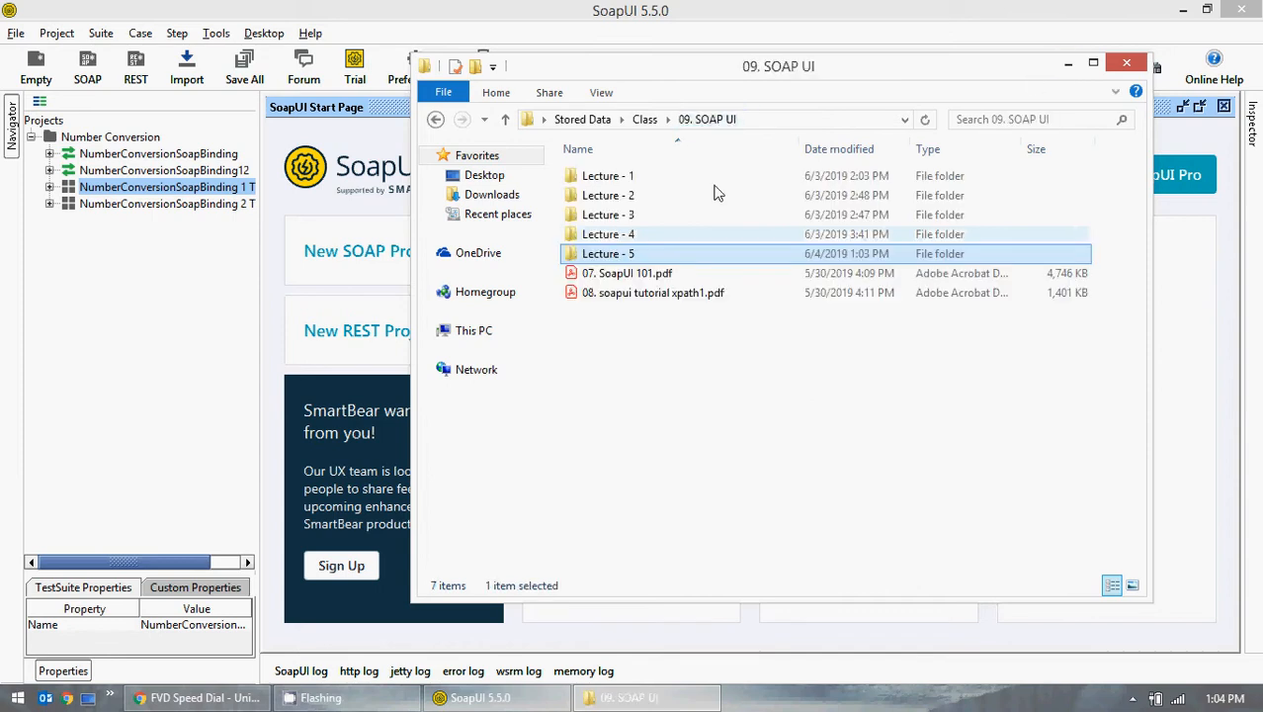
{"action": "double_click", "coordinate": [654, 230]}
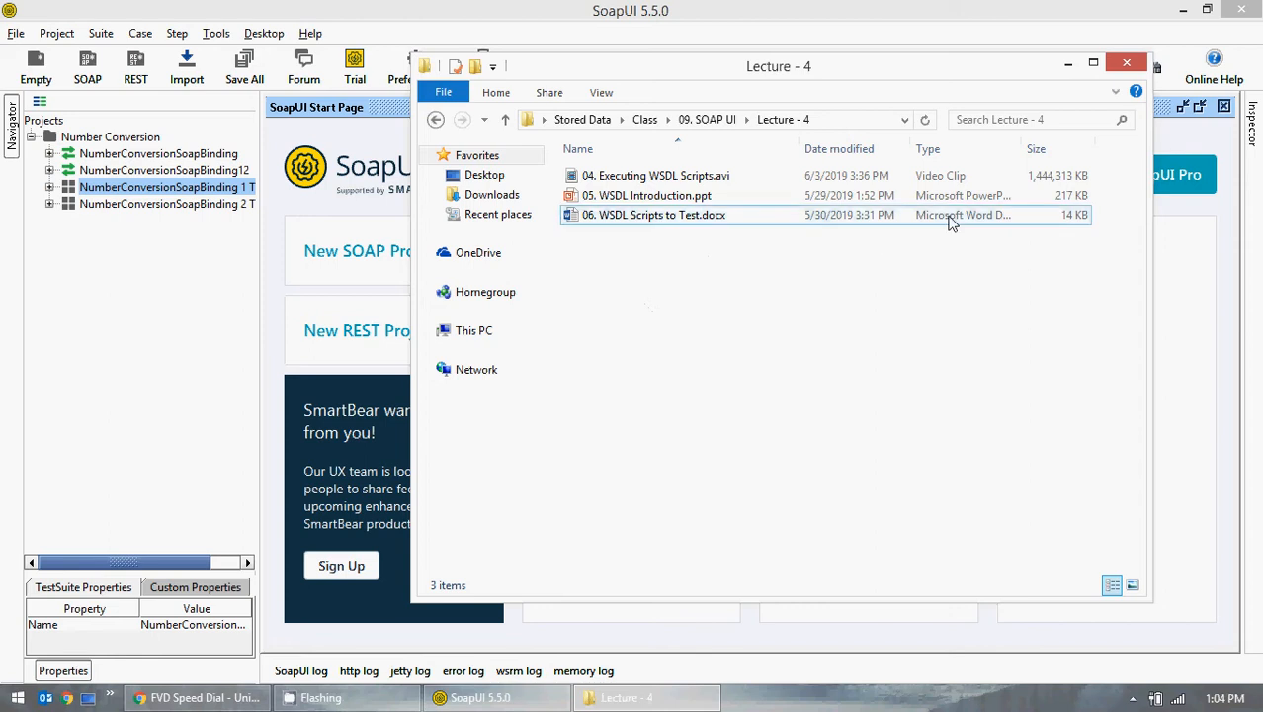
{"action": "left_click", "coordinate": [1068, 63]}
Expand both operations of NumberConversionSoapBinding12, open NumberToDollars Request 1 in a maximized editor, and enlarge its properties area
{"action": "left_click", "coordinate": [50, 170]}
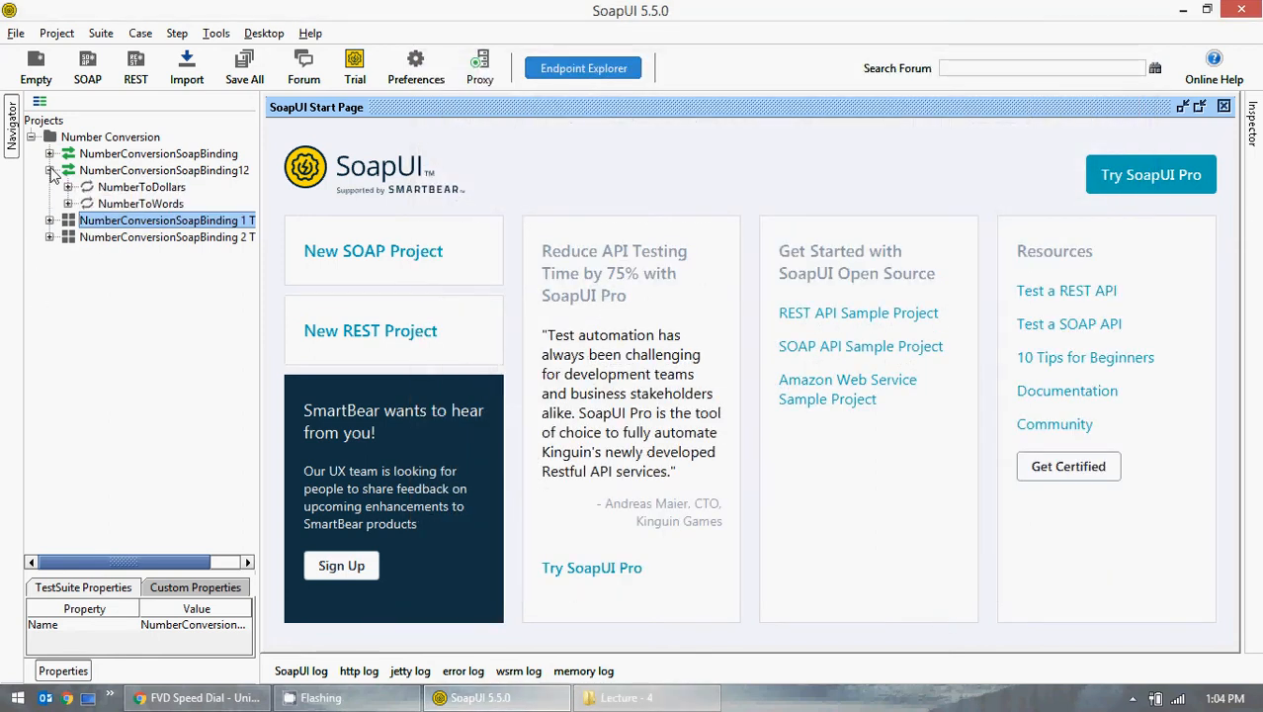
{"action": "left_click", "coordinate": [68, 186]}
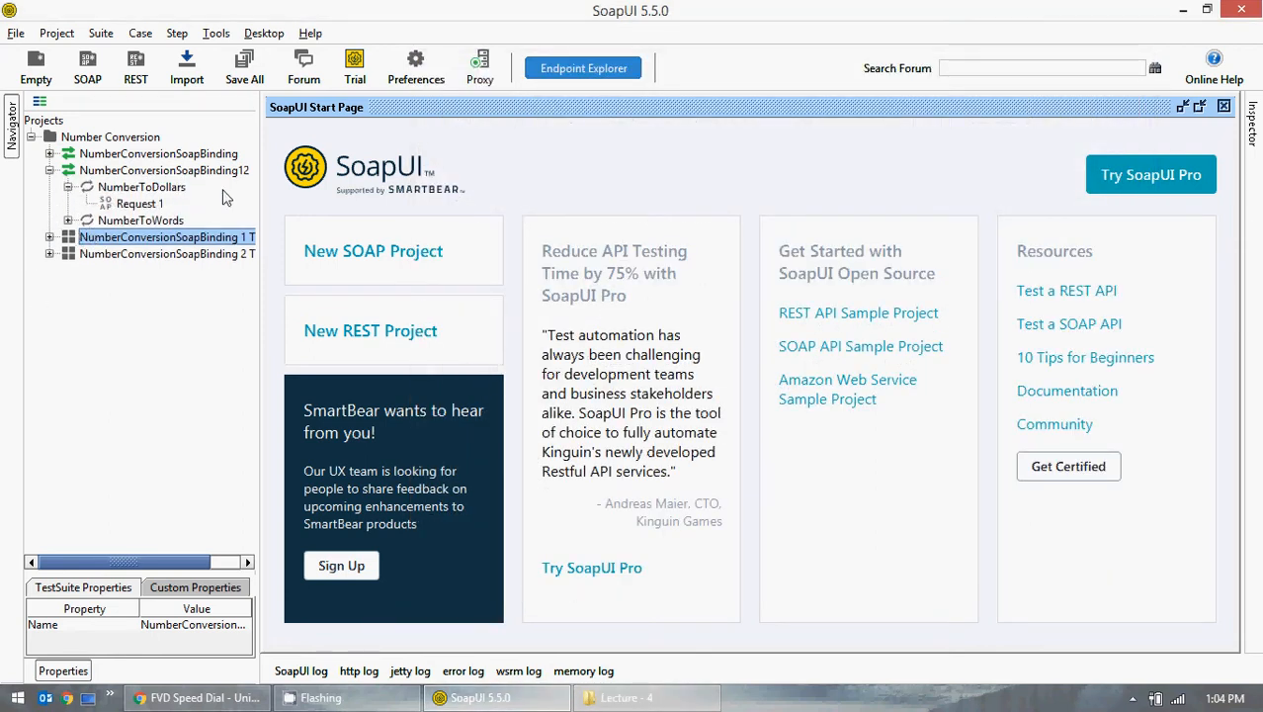
{"action": "left_click", "coordinate": [68, 220]}
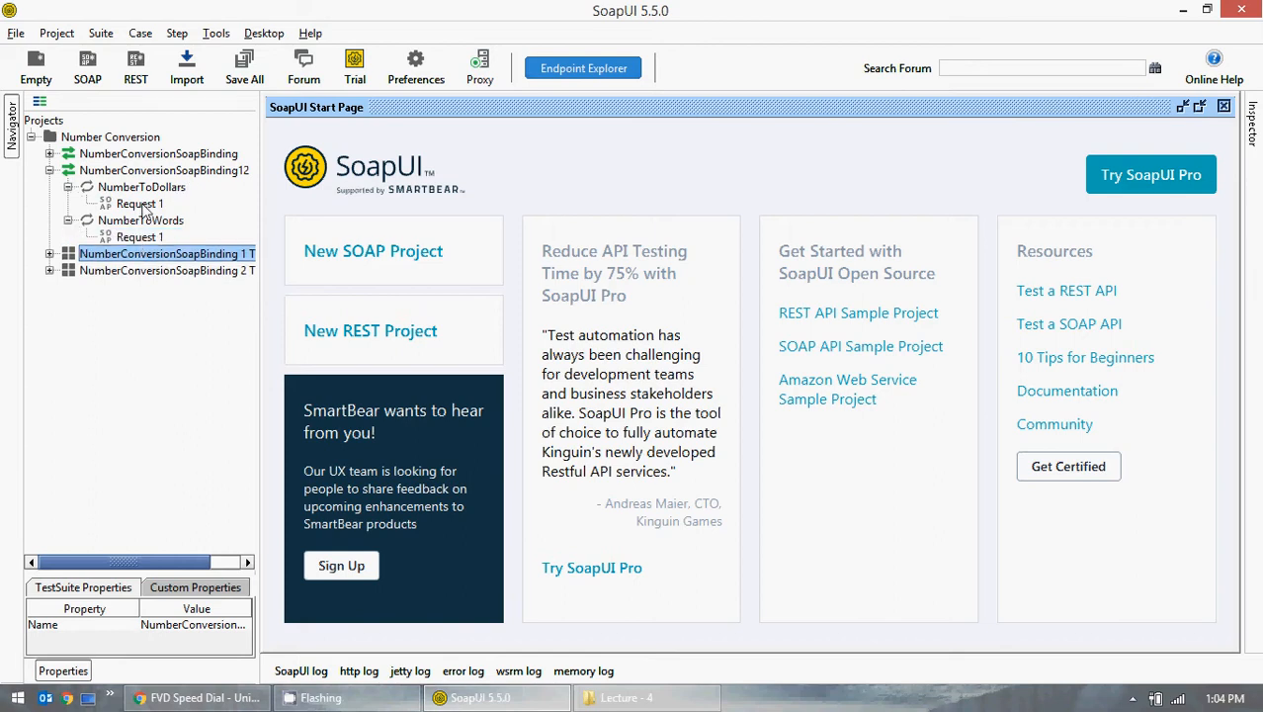
{"action": "double_click", "coordinate": [139, 203]}
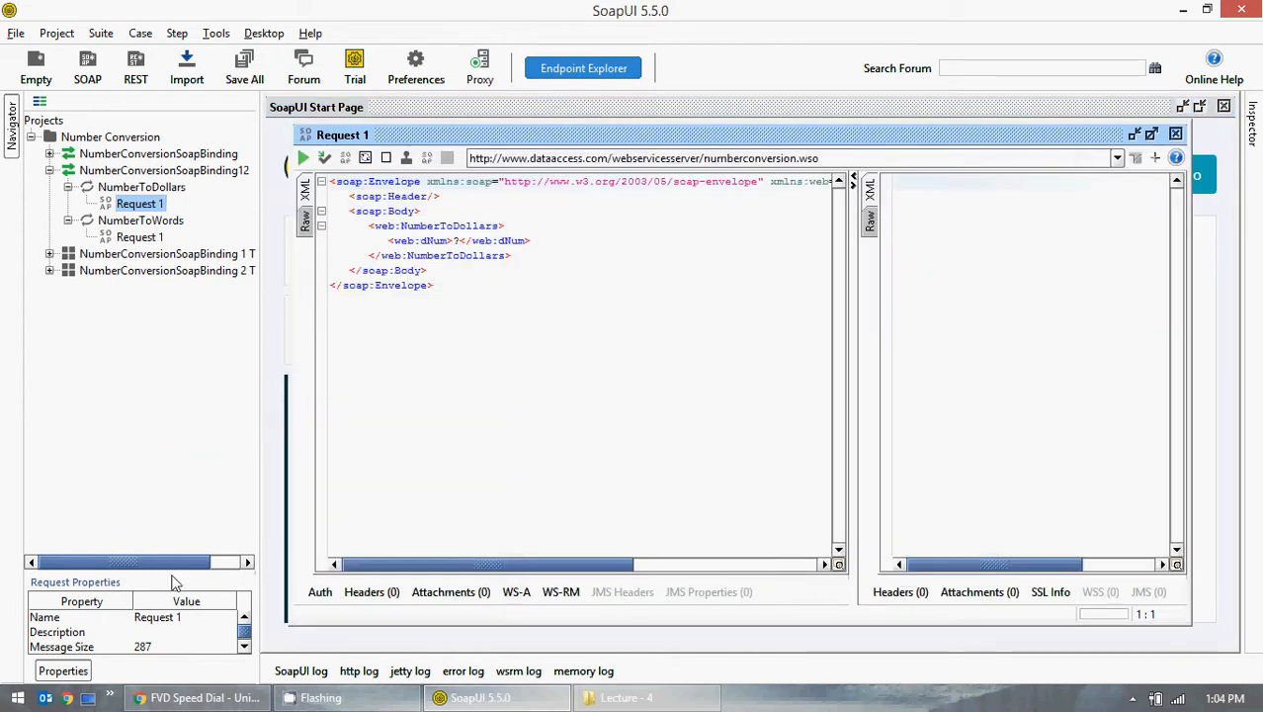
{"action": "left_click_drag", "start_coordinate": [170, 578], "coordinate": [175, 461]}
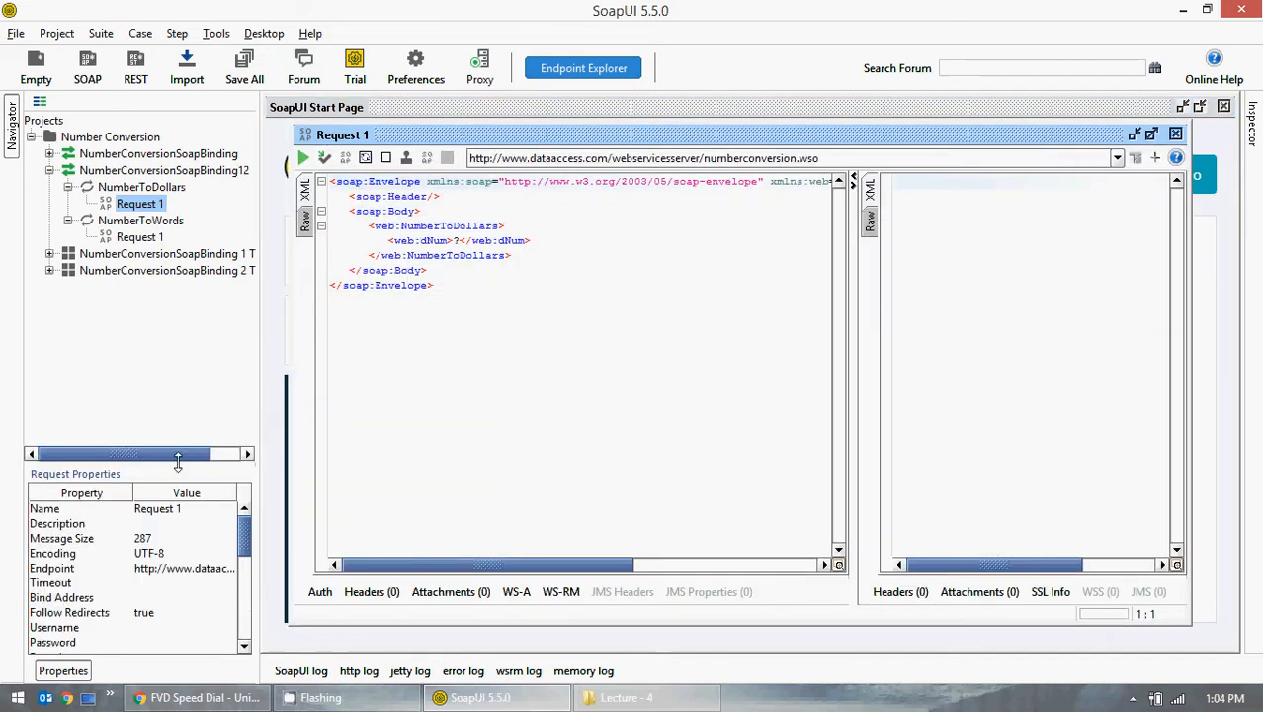
{"action": "left_click", "coordinate": [1151, 135]}
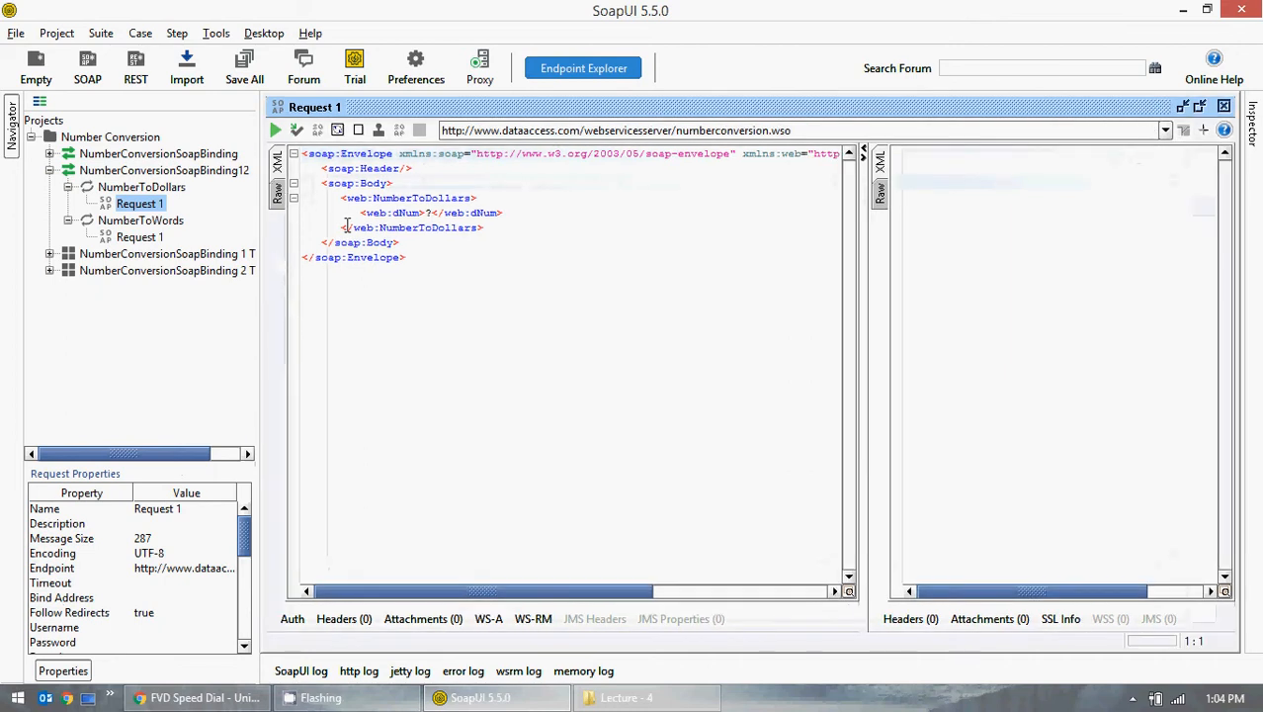
Set the dNum value in the NumberToDollars request to 10 and submit the request
{"action": "left_click", "coordinate": [428, 212]}
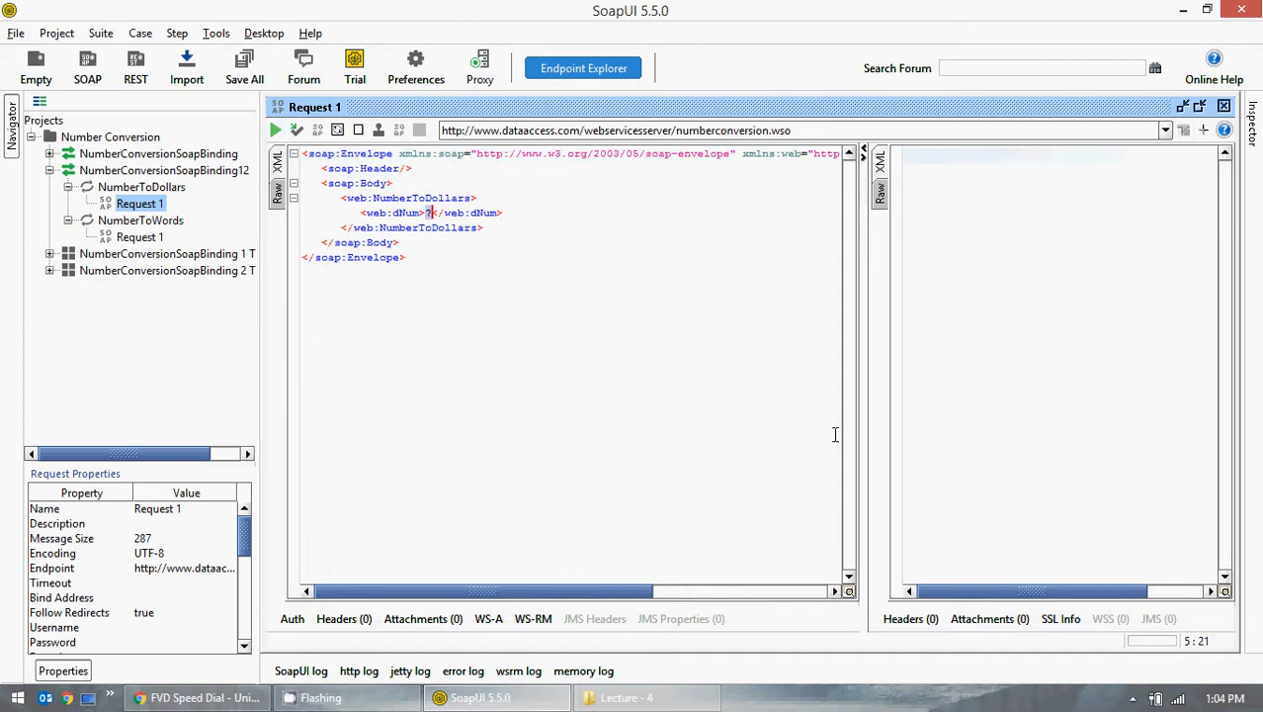
{"action": "left_click_drag", "start_coordinate": [862, 434], "coordinate": [803, 431]}
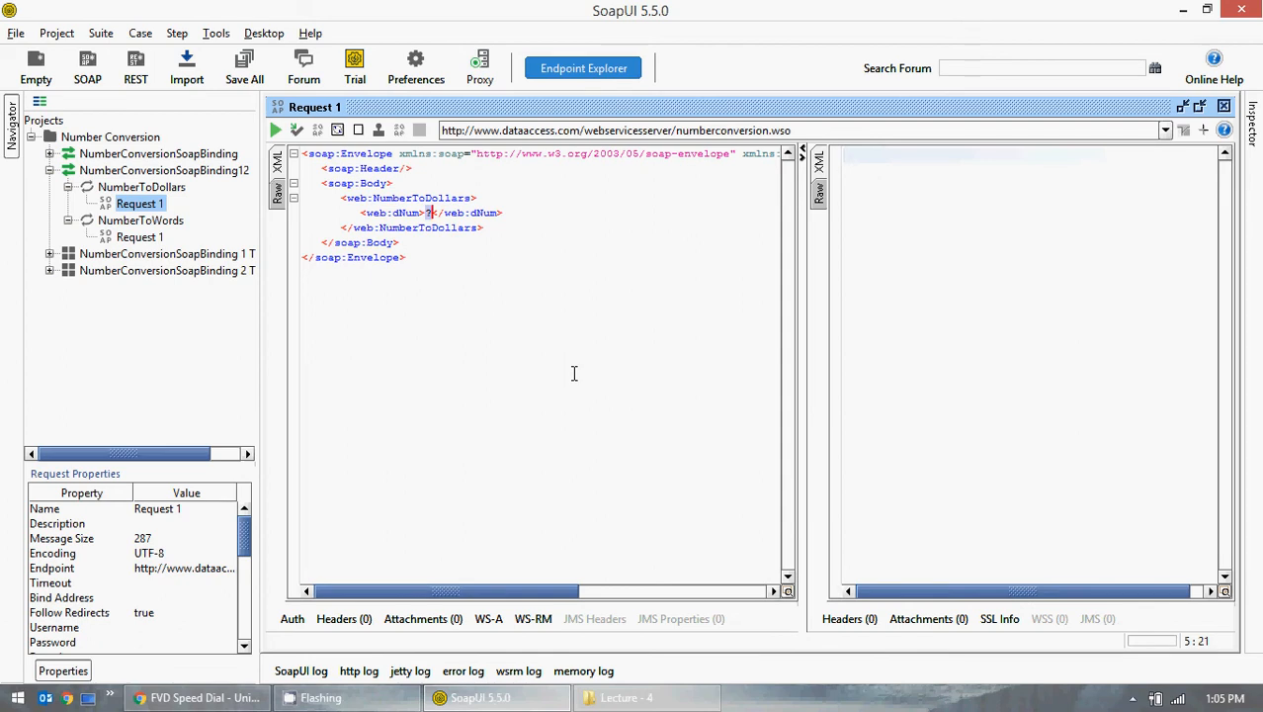
{"action": "type", "text": "10"}
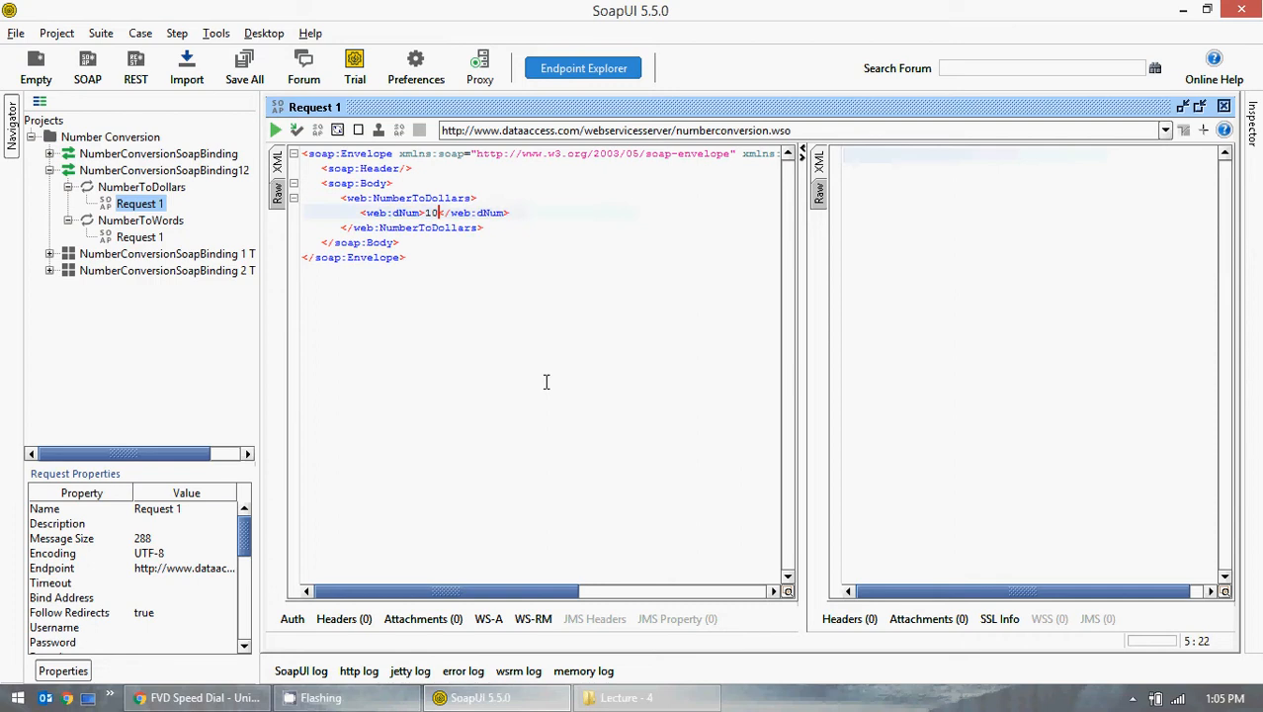
{"action": "left_click", "coordinate": [276, 132]}
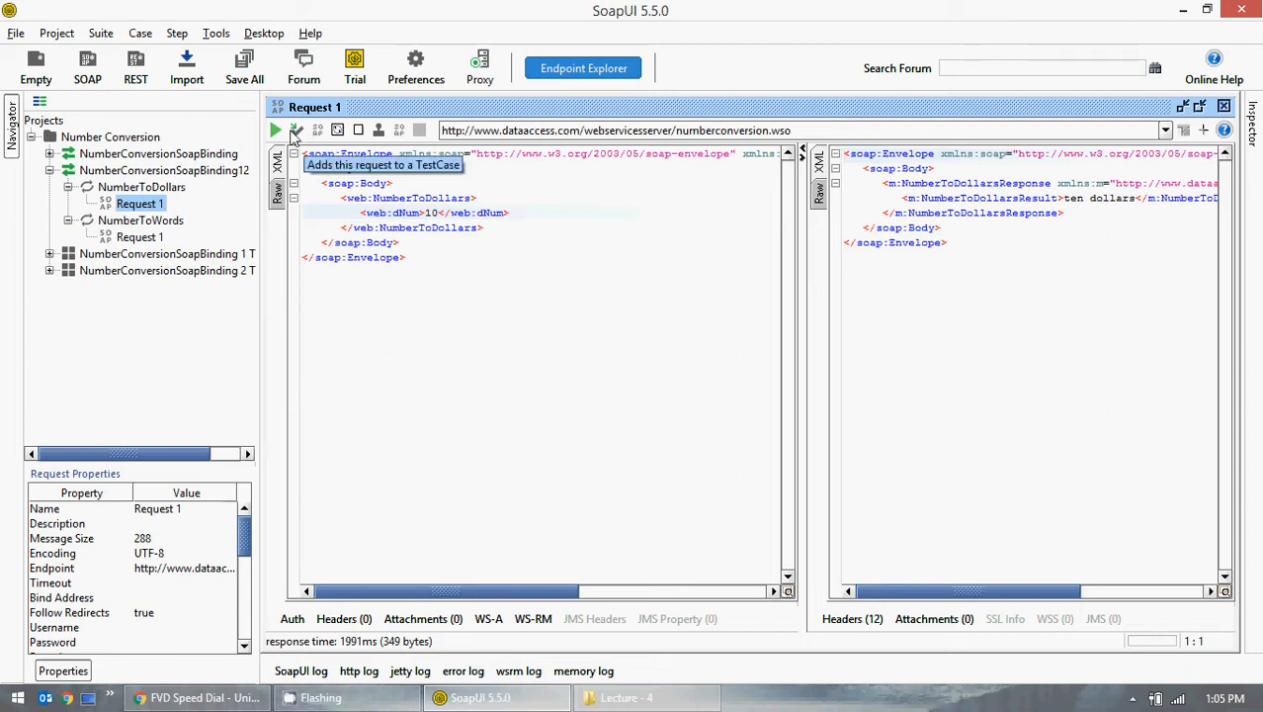
{"action": "left_click", "coordinate": [278, 193]}
{"action": "left_click", "coordinate": [278, 174]}
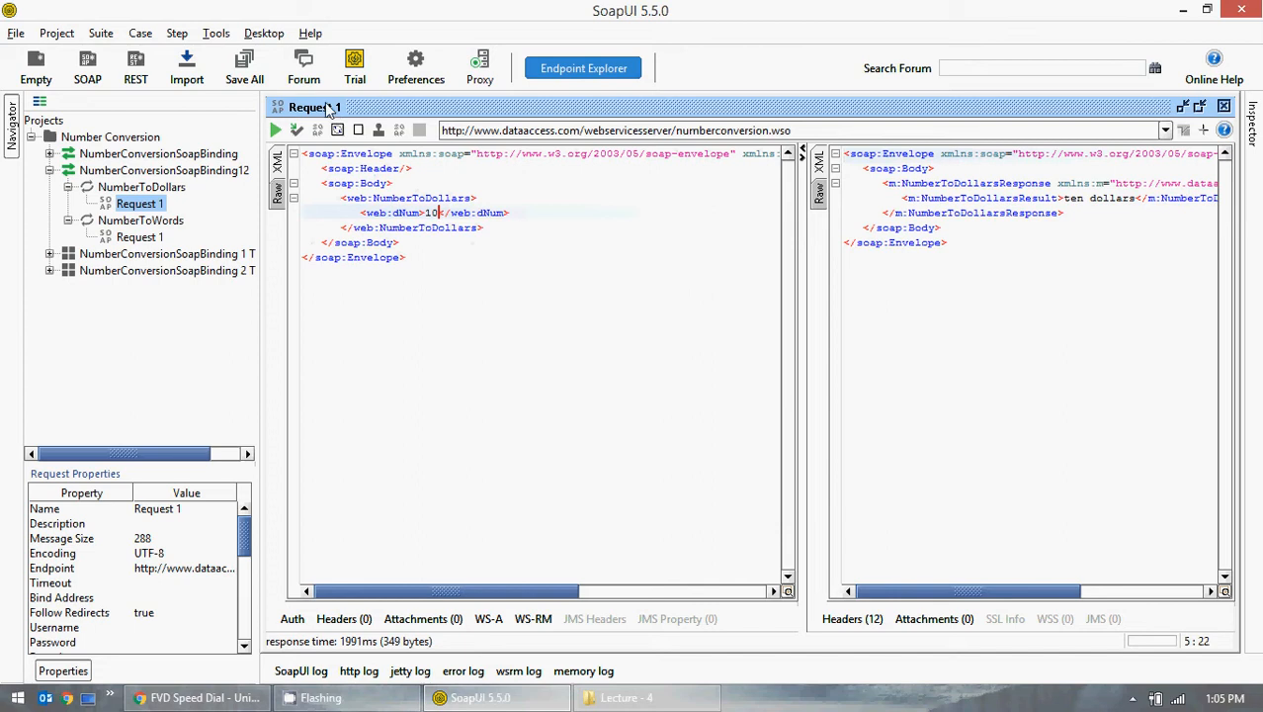
{"action": "left_click", "coordinate": [297, 130]}
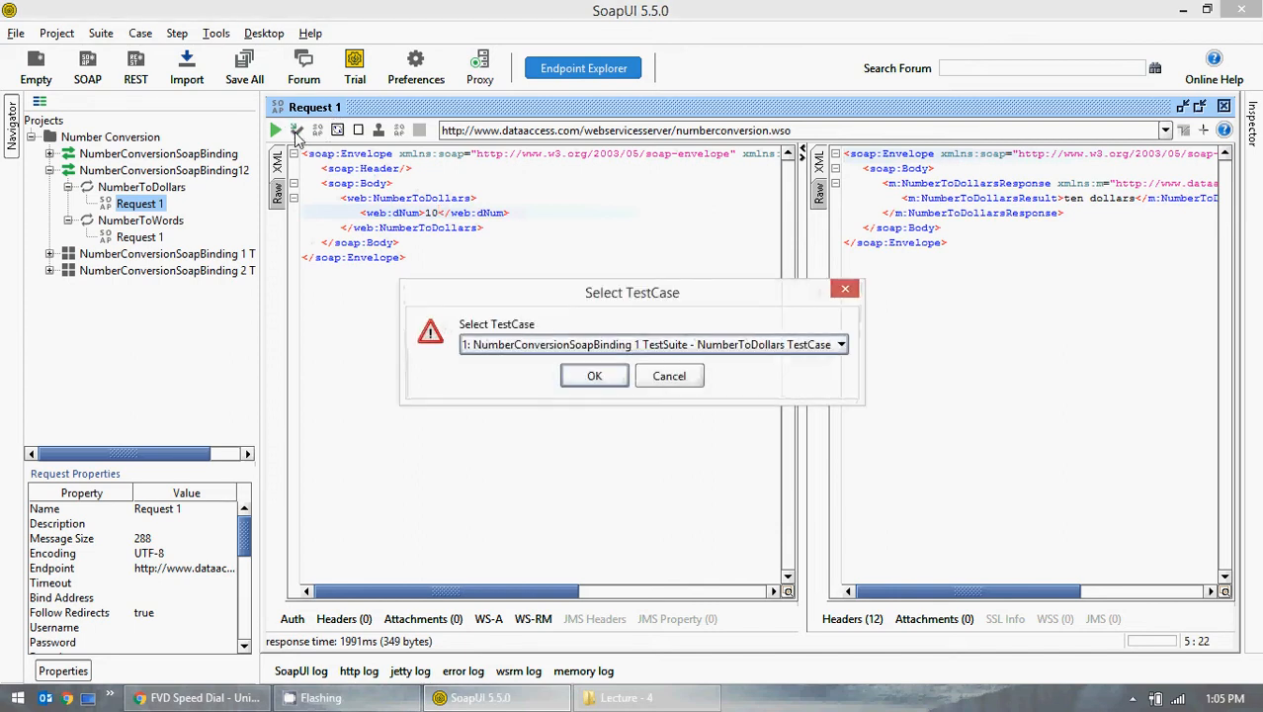
{"action": "left_click", "coordinate": [671, 376]}
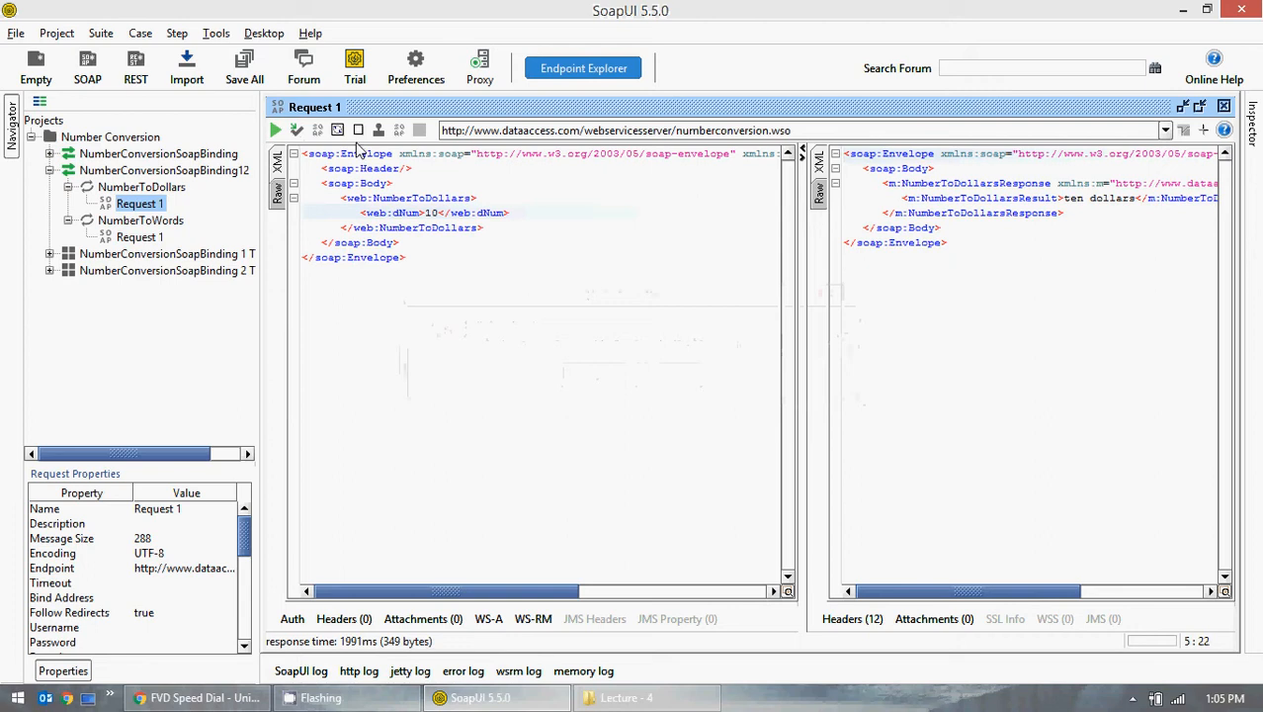
{"action": "left_click", "coordinate": [55, 34]}
{"action": "mouse_move", "coordinate": [90, 36]}
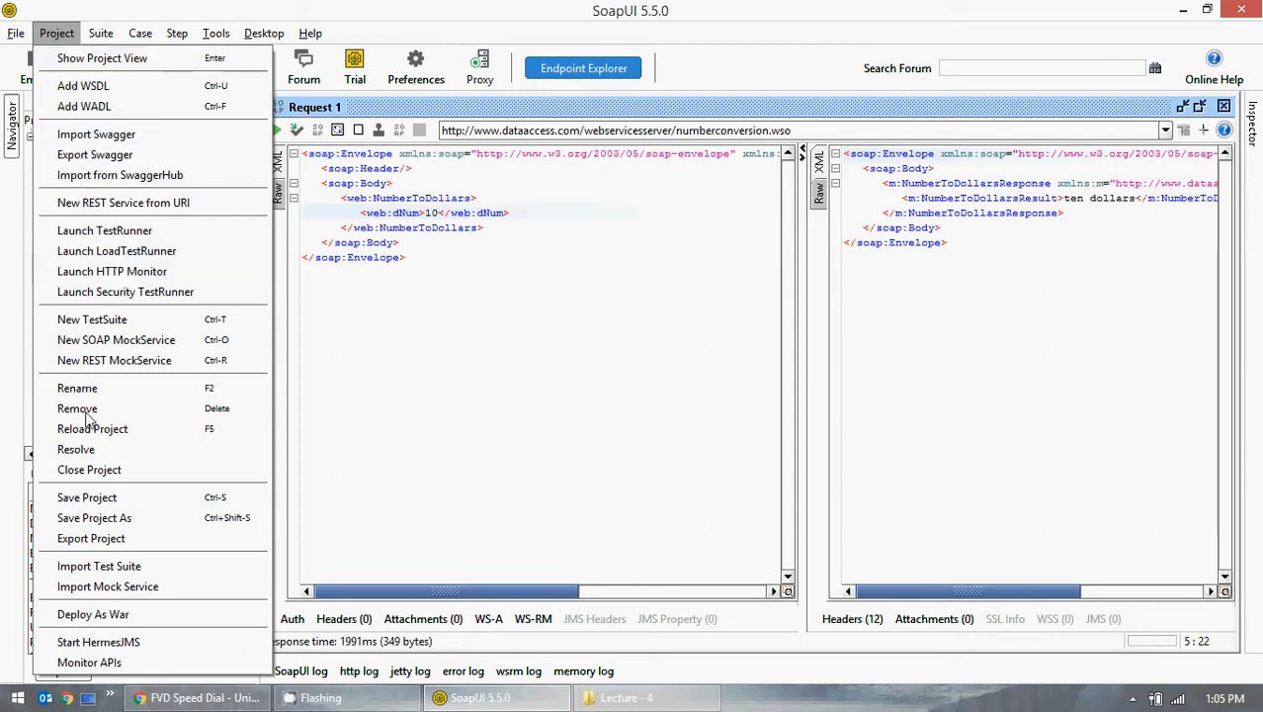
{"action": "left_click", "coordinate": [423, 247]}
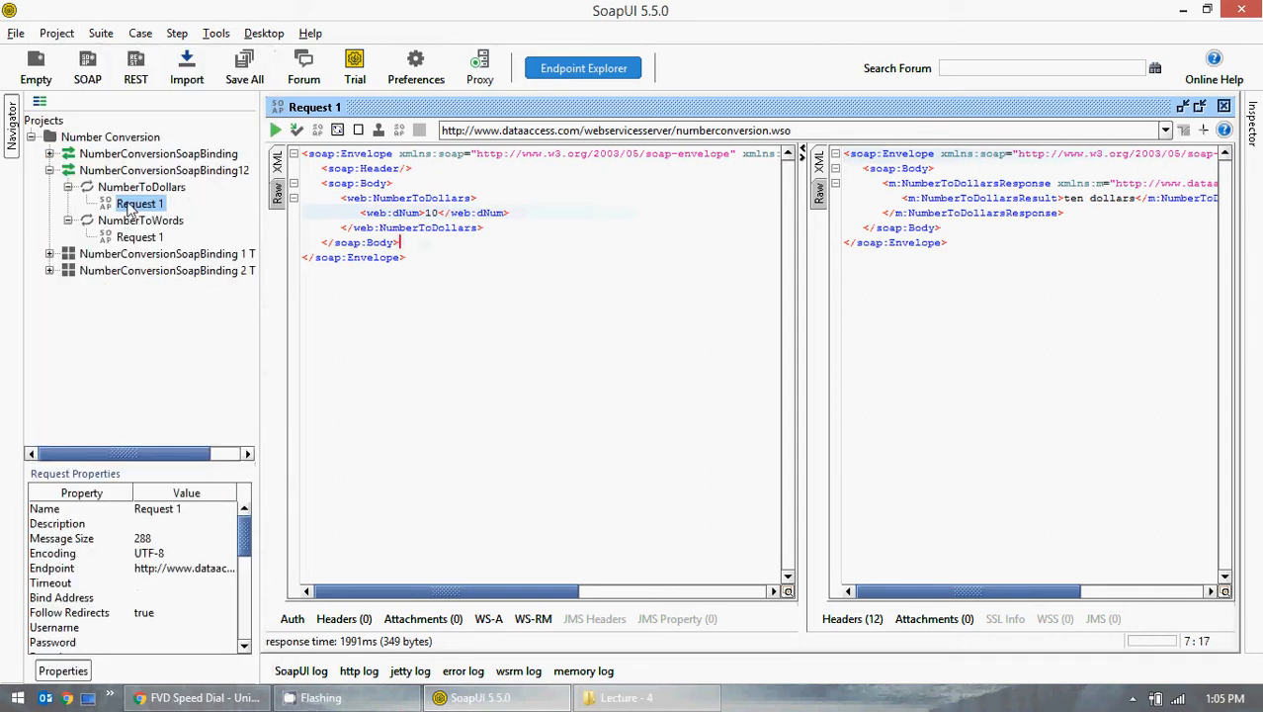
{"action": "right_click", "coordinate": [123, 202]}
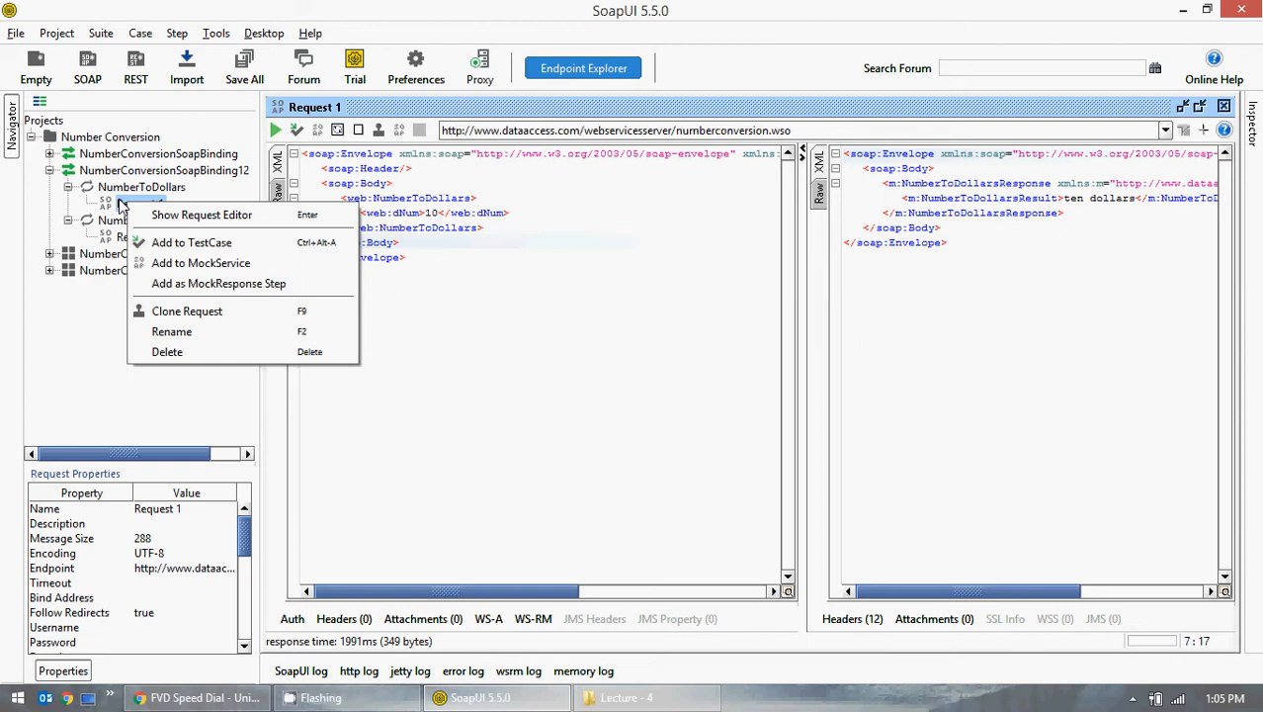
{"action": "left_click", "coordinate": [457, 213]}
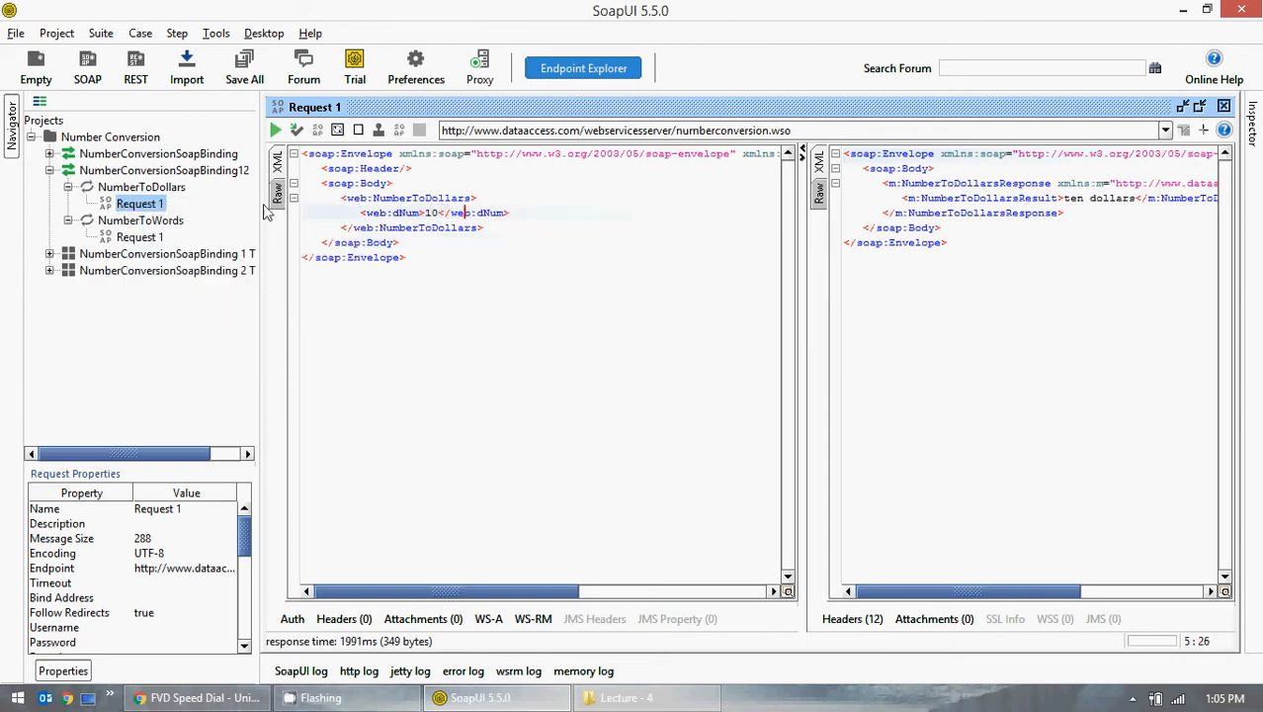
{"action": "left_click", "coordinate": [163, 191]}
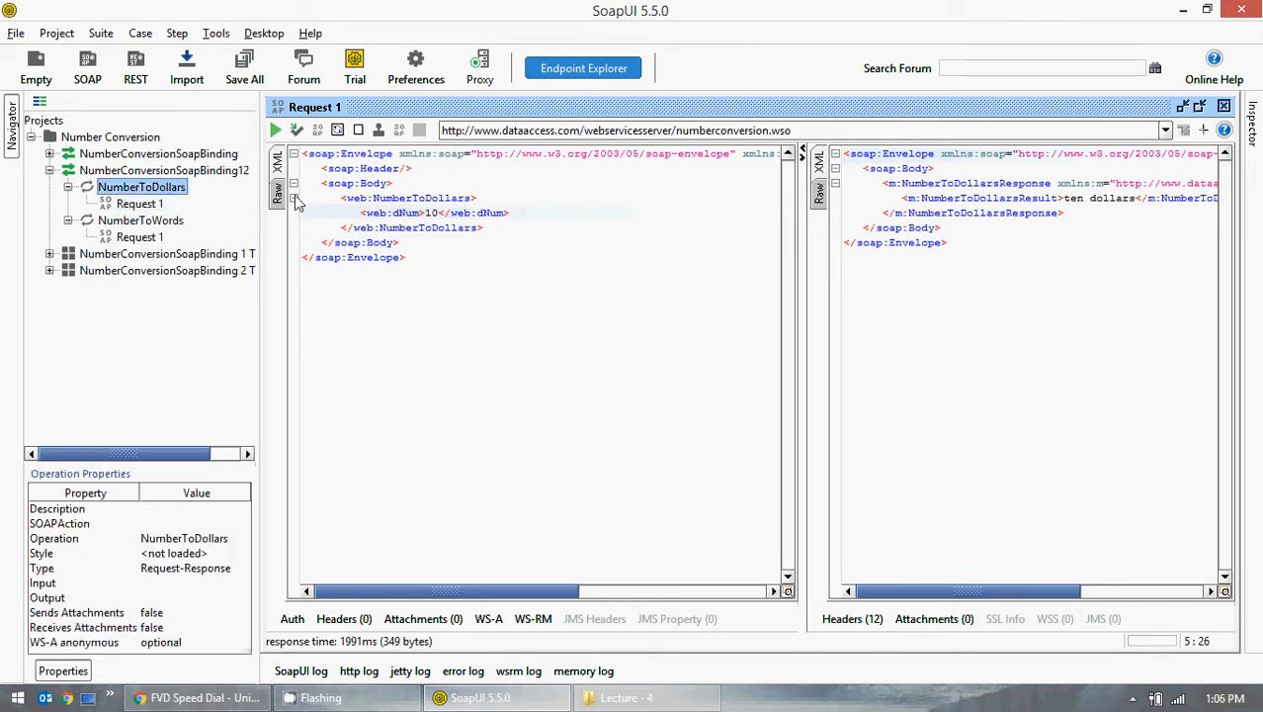
Close the Request 1 editor and the SoapUI Start Page
{"action": "left_click", "coordinate": [1213, 107]}
{"action": "left_click", "coordinate": [1224, 105]}
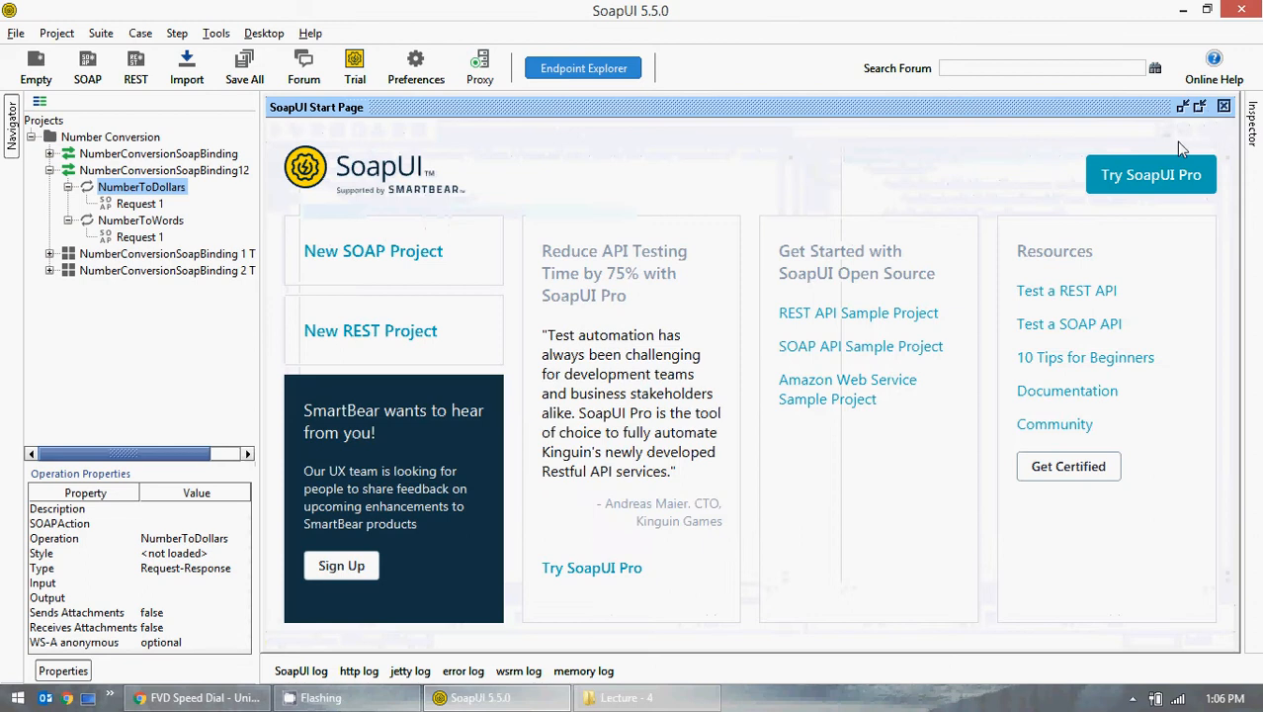
{"action": "left_click", "coordinate": [1224, 106]}
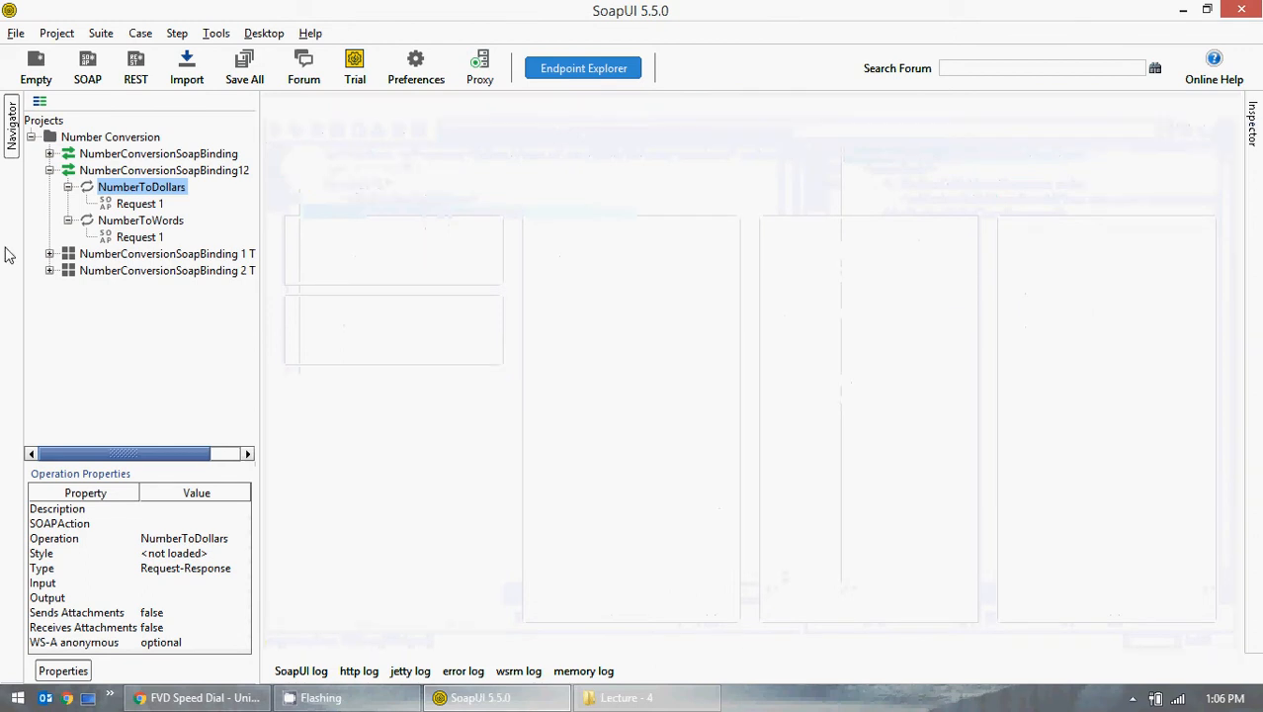
Reopen NumberToDollars Request 1, widen its request pane, and submit the request again
{"action": "double_click", "coordinate": [140, 204]}
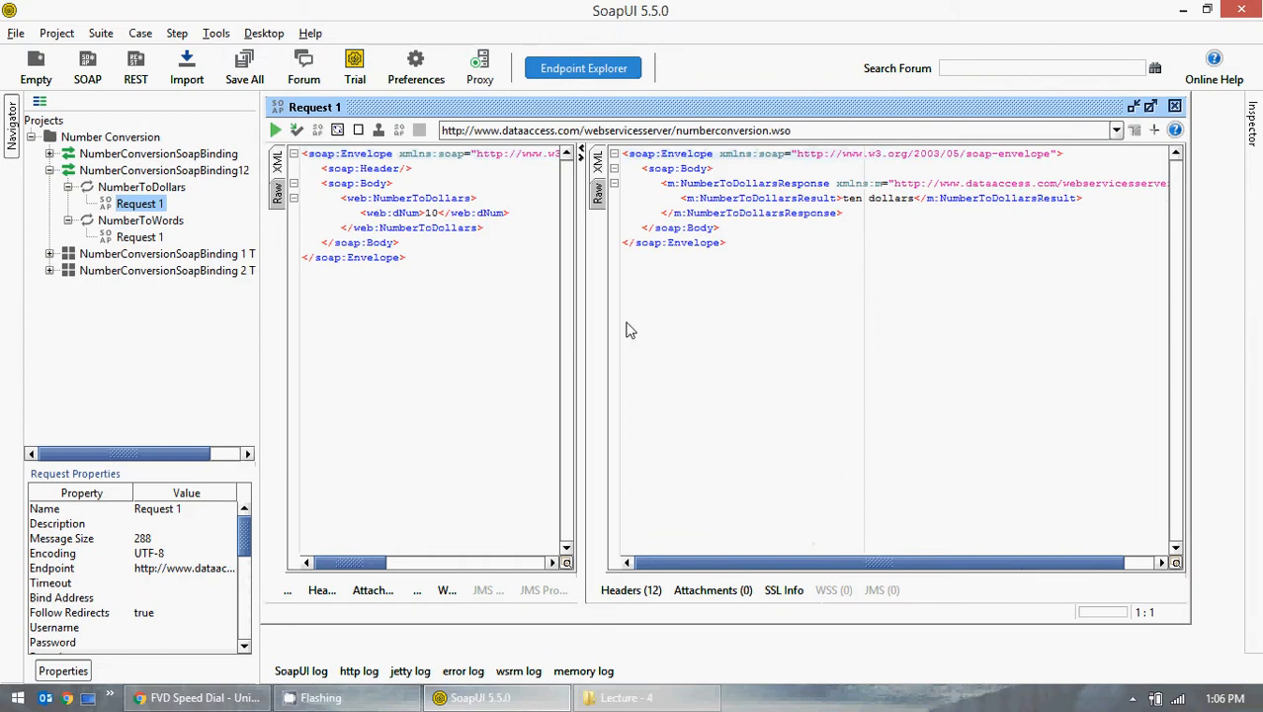
{"action": "left_click_drag", "start_coordinate": [581, 336], "coordinate": [680, 340]}
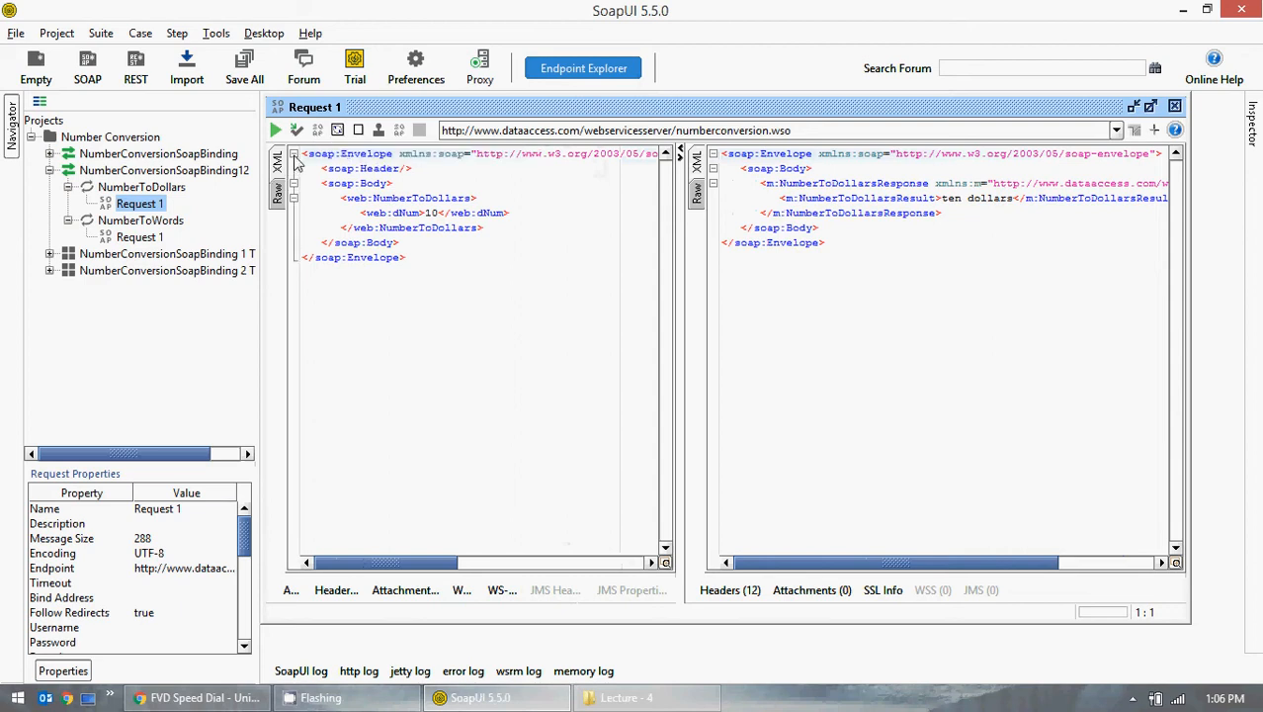
{"action": "left_click", "coordinate": [274, 130]}
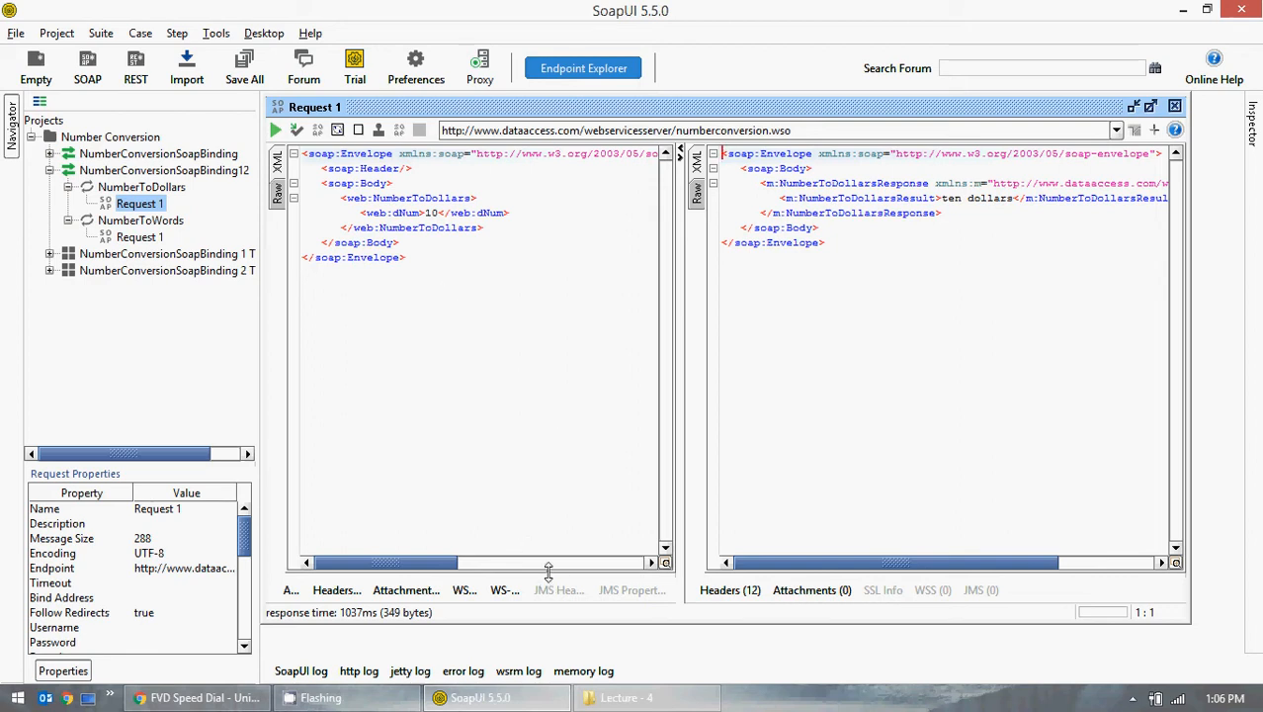
{"action": "left_click", "coordinate": [291, 590]}
{"action": "left_click", "coordinate": [292, 591]}
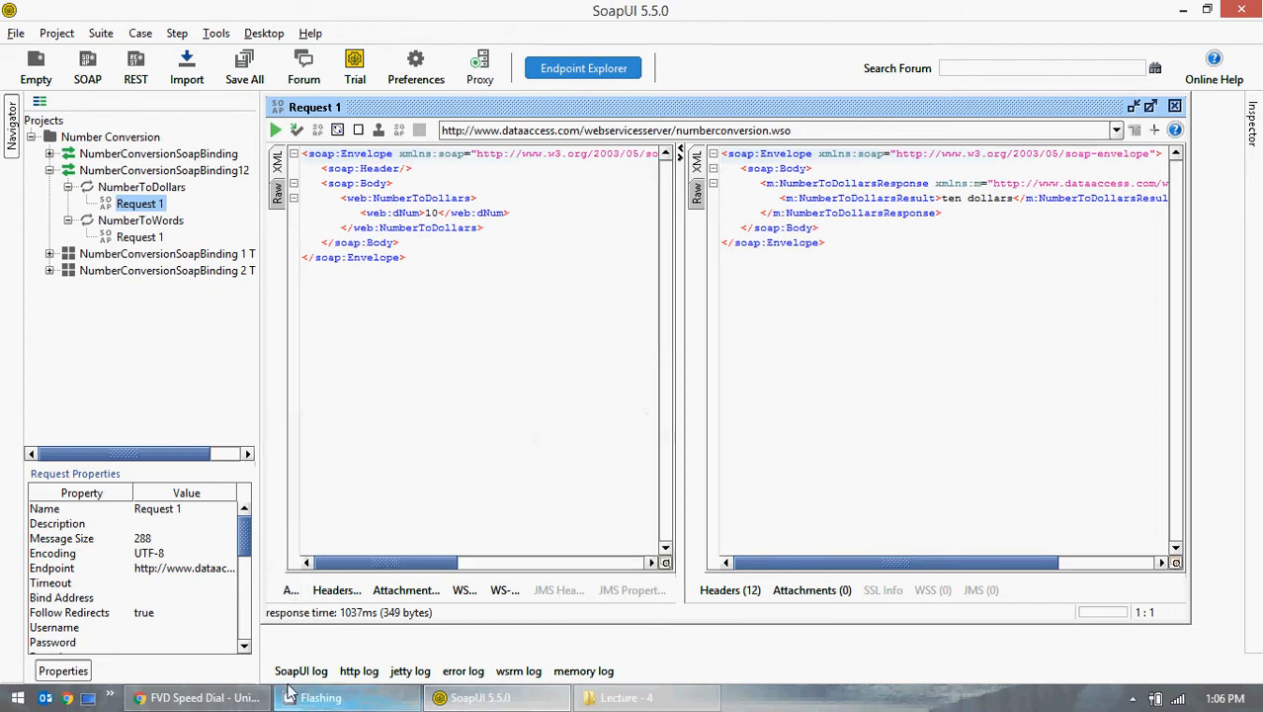
Examine the SoapUI log from the startup entries through to the latest request entries
{"action": "left_click", "coordinate": [297, 671]}
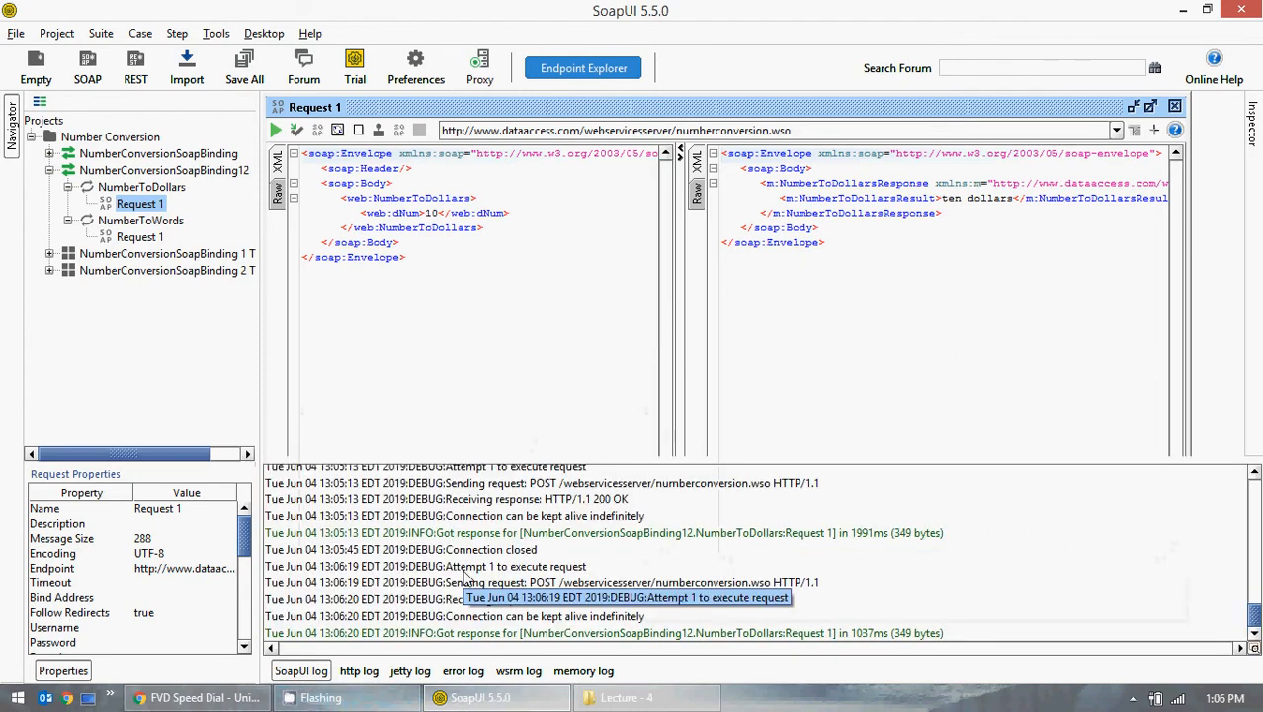
{"action": "scroll", "coordinate": [460, 573], "scroll_direction": "up", "scroll_amount": 5}
{"action": "scroll", "coordinate": [454, 575], "scroll_direction": "down", "scroll_amount": 5}
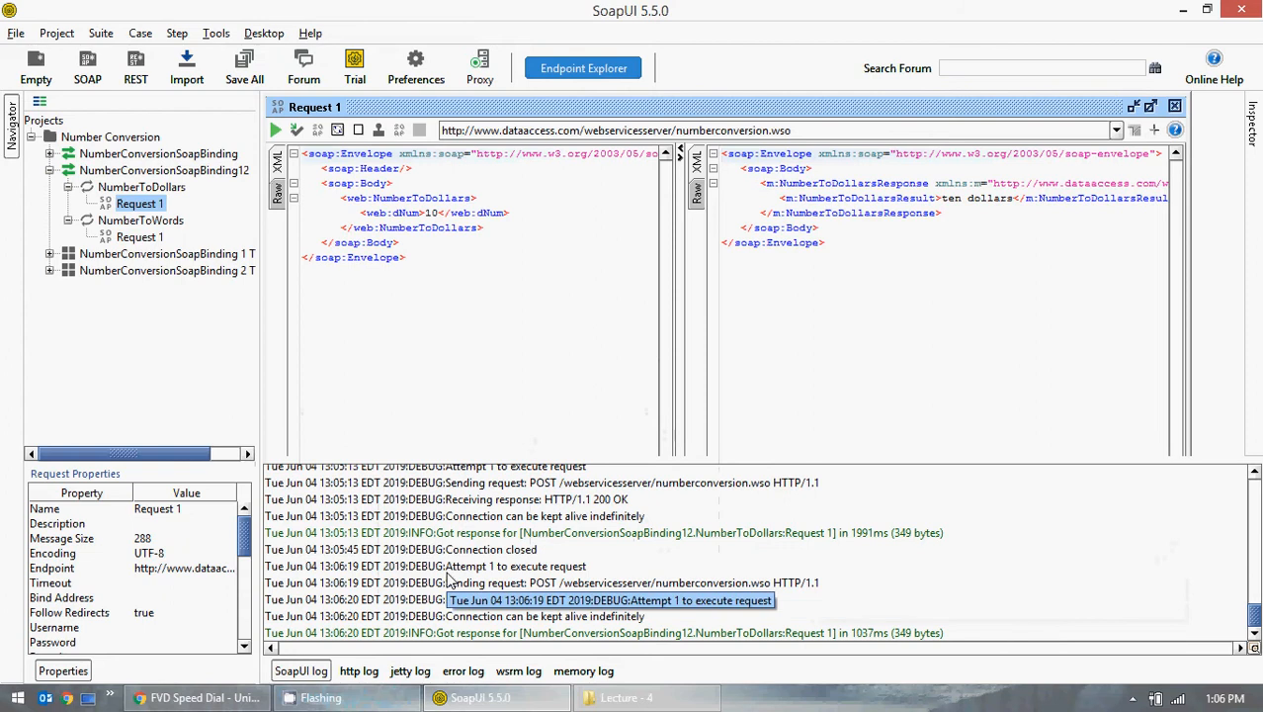
{"action": "scroll", "coordinate": [448, 583], "scroll_direction": "up", "scroll_amount": 10}
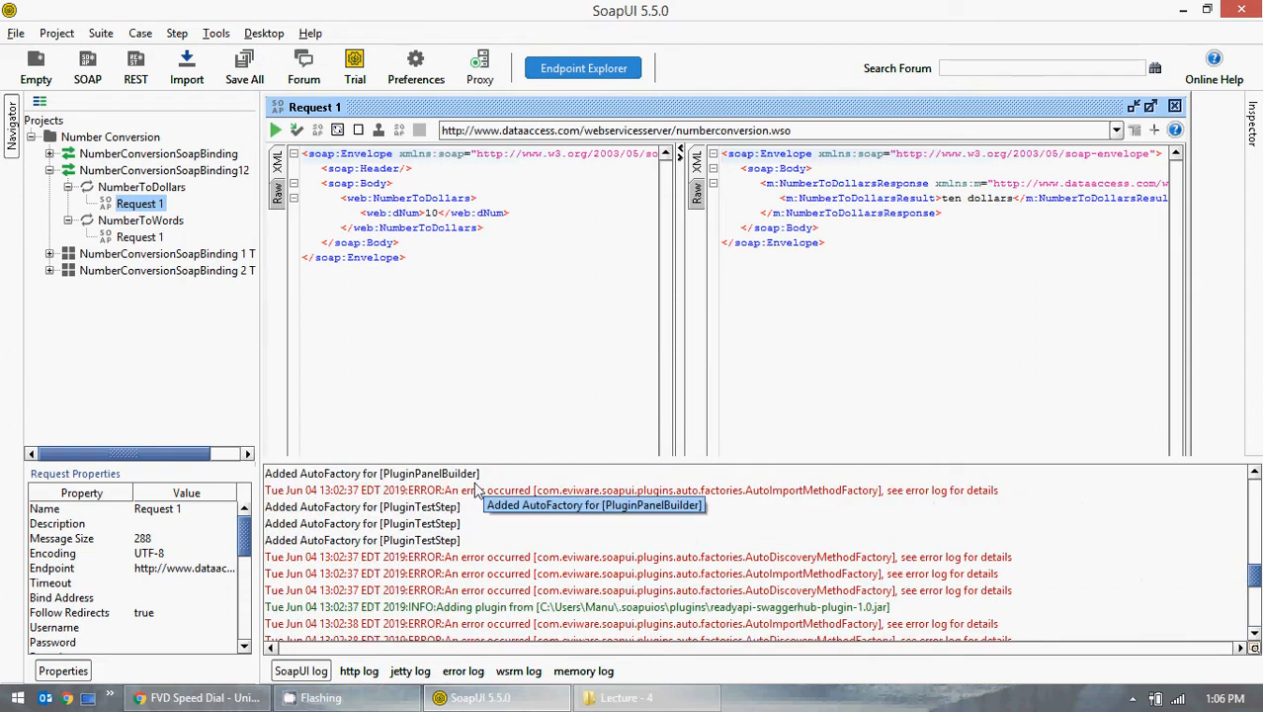
{"action": "scroll", "coordinate": [477, 491], "scroll_direction": "up", "scroll_amount": 10}
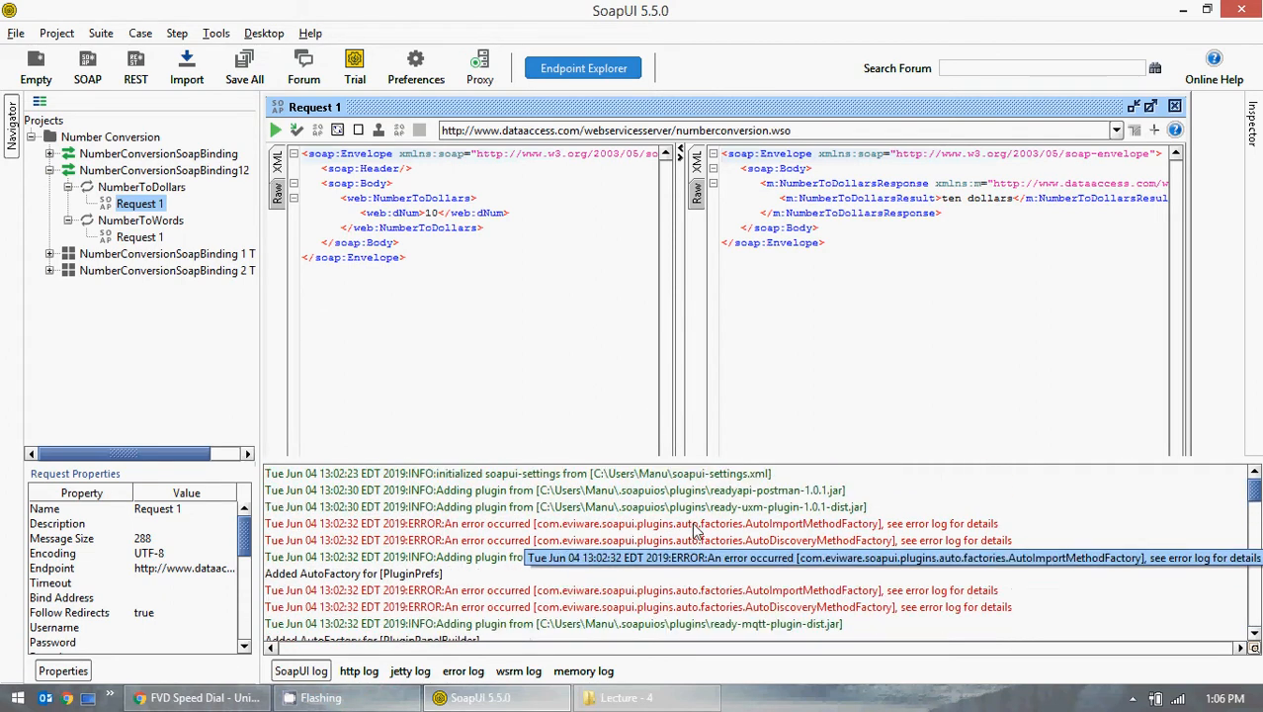
{"action": "scroll", "coordinate": [695, 531], "scroll_direction": "down", "scroll_amount": 20}
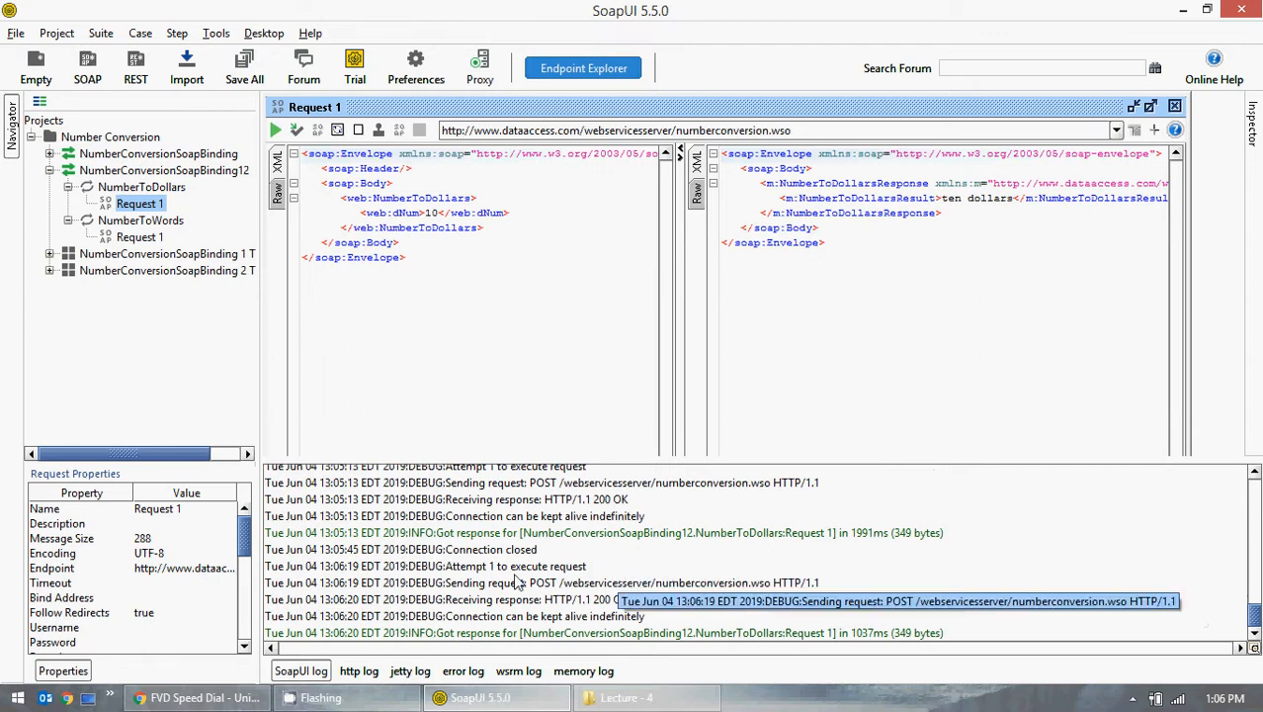
Examine the http log's request traffic, and check the jetty, error, wsrm and memory logs
{"action": "left_click", "coordinate": [359, 670]}
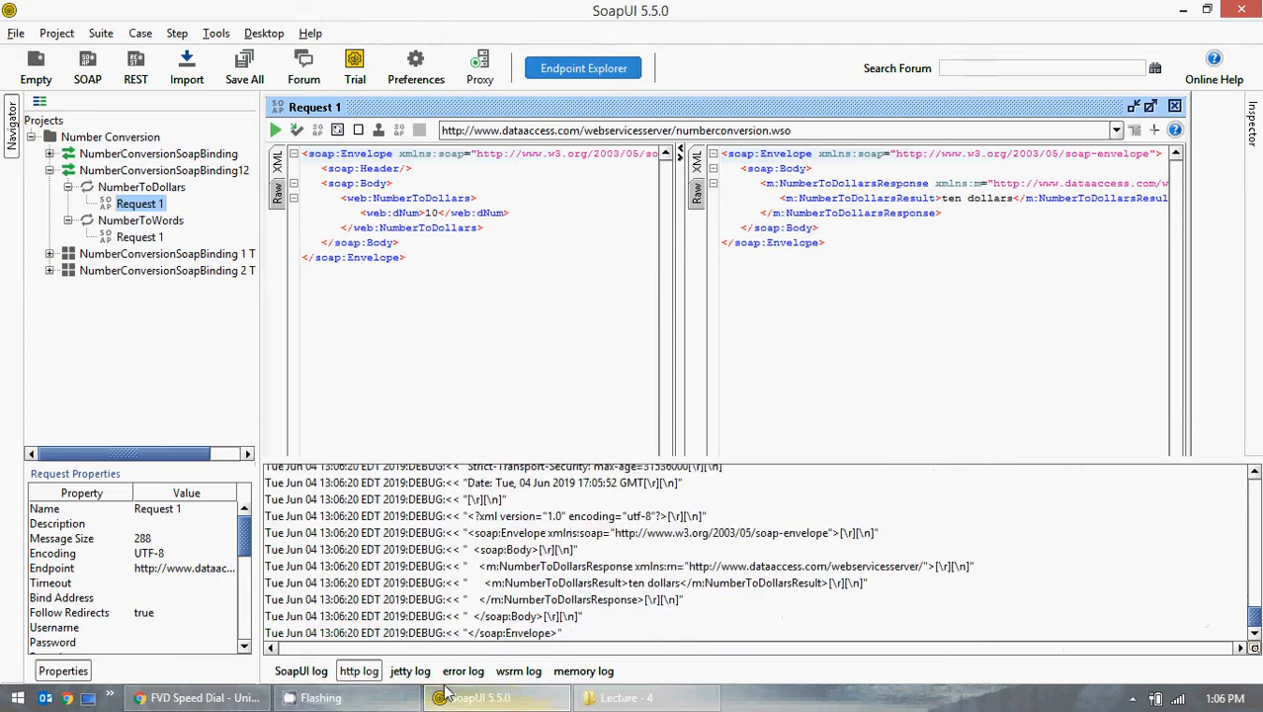
{"action": "scroll", "coordinate": [481, 561], "scroll_direction": "up", "scroll_amount": 15}
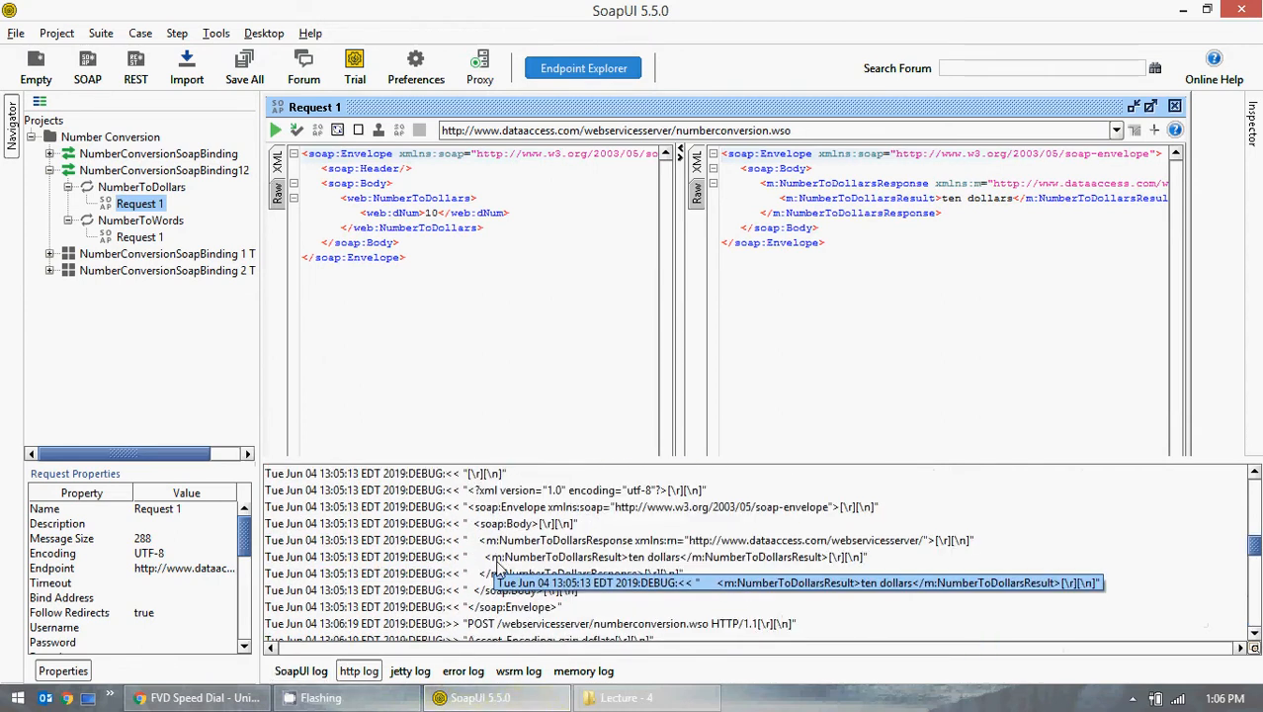
{"action": "left_click", "coordinate": [411, 676]}
{"action": "left_click", "coordinate": [462, 672]}
{"action": "left_click", "coordinate": [518, 676]}
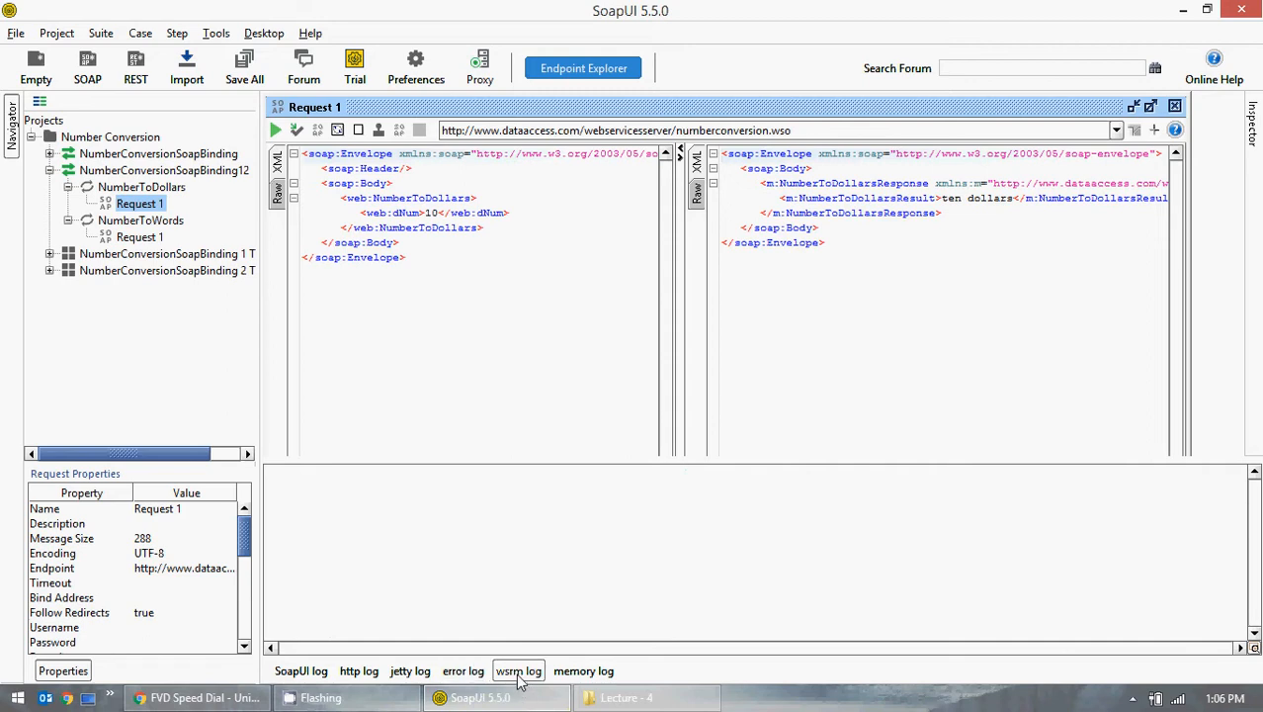
{"action": "left_click", "coordinate": [582, 671]}
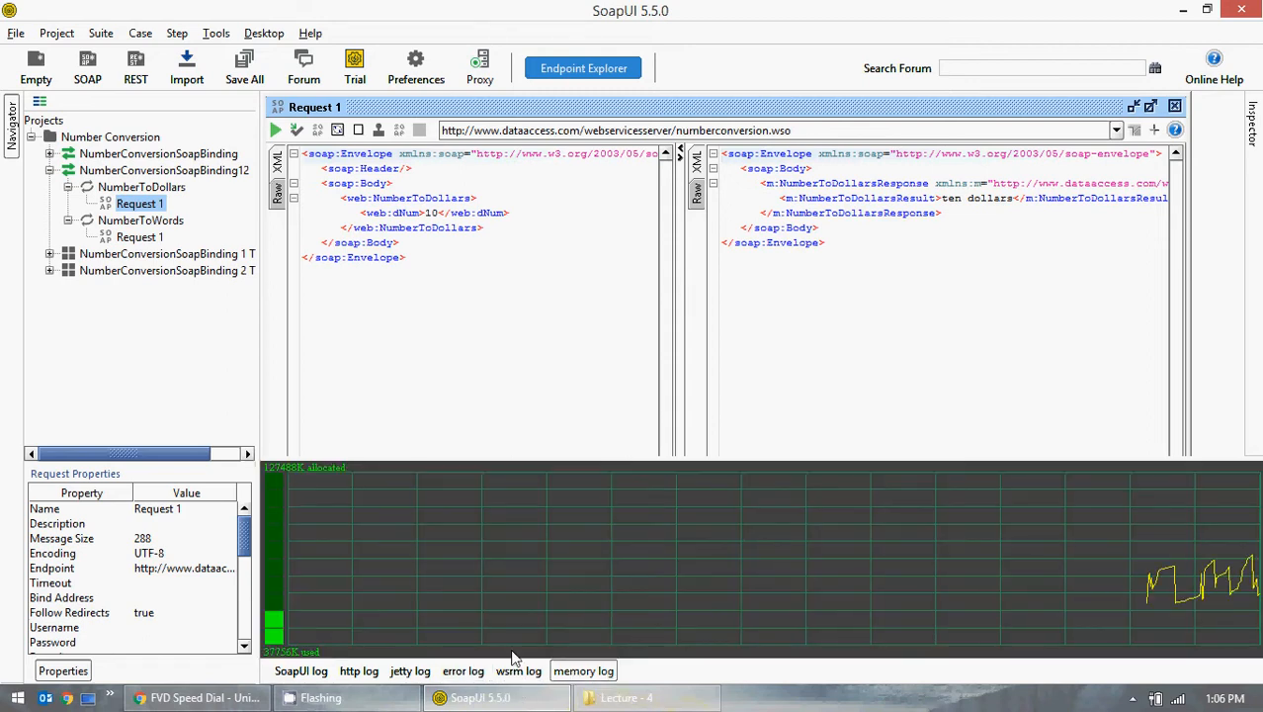
Hide the log area and close the Request 1 editor, with the NumberConversionSoapBinding12 interface collapsed in the project tree
{"action": "left_click", "coordinate": [300, 673]}
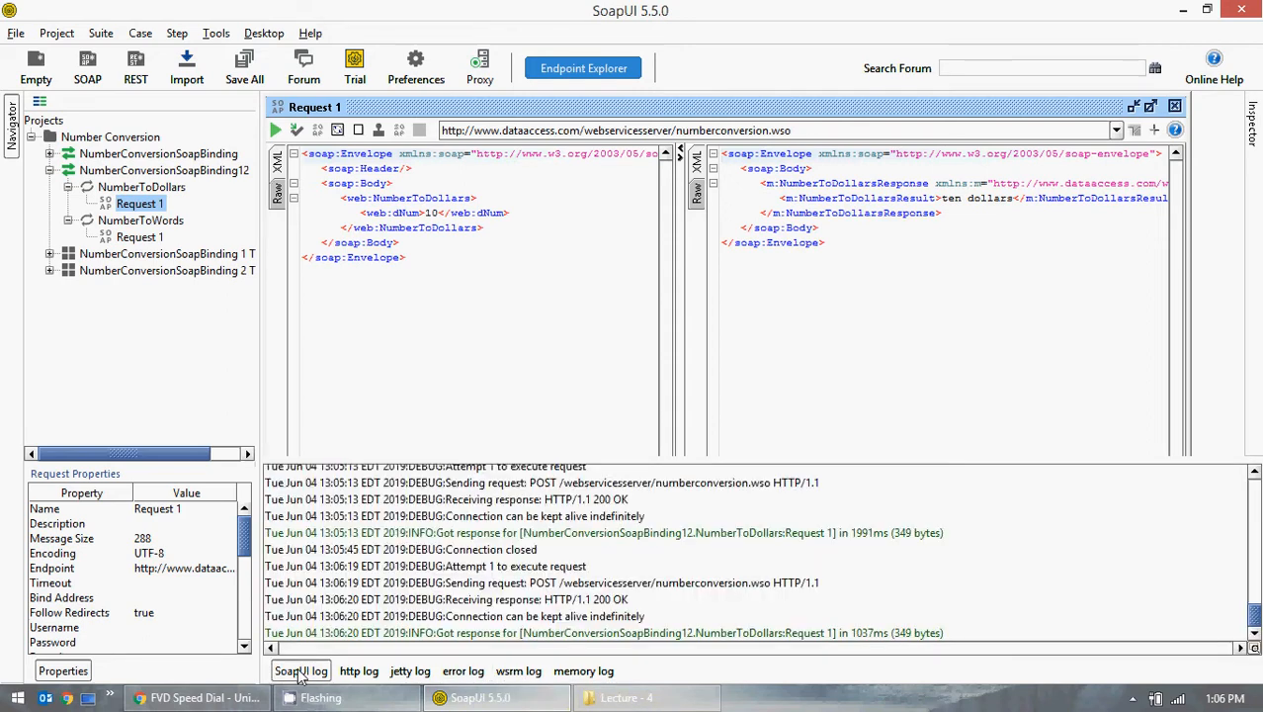
{"action": "left_click", "coordinate": [301, 672]}
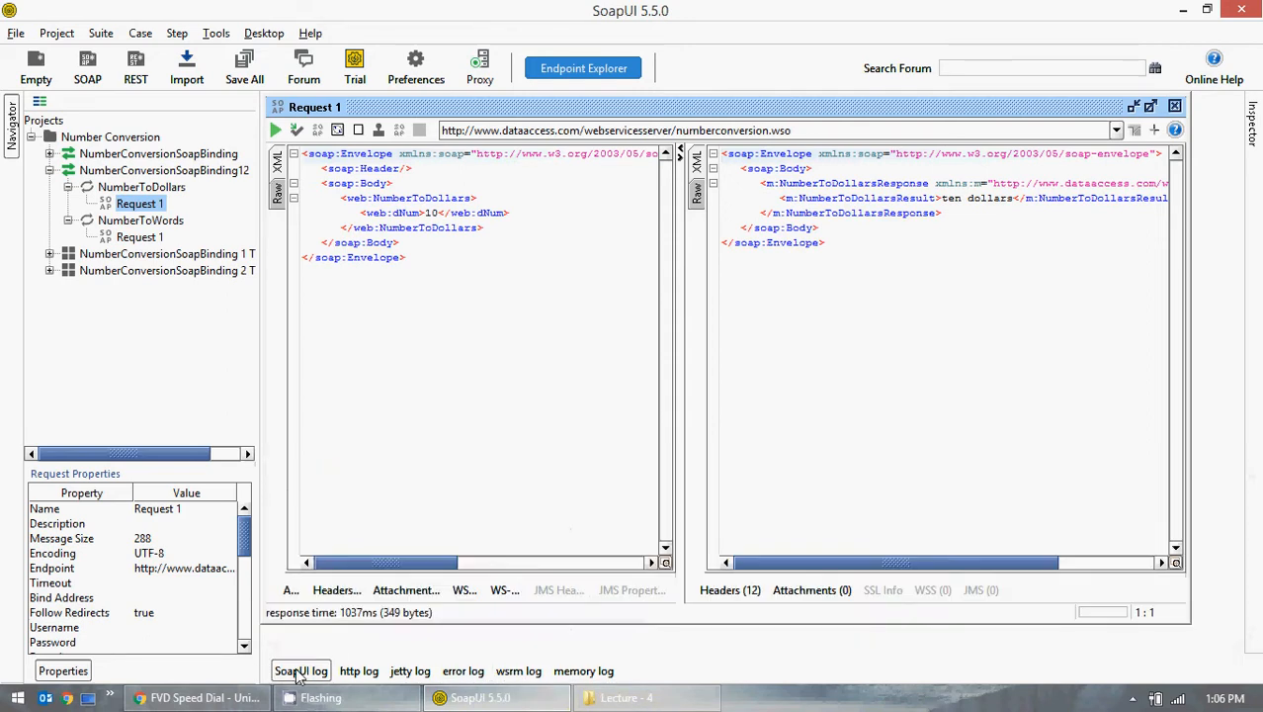
{"action": "left_click", "coordinate": [1150, 107]}
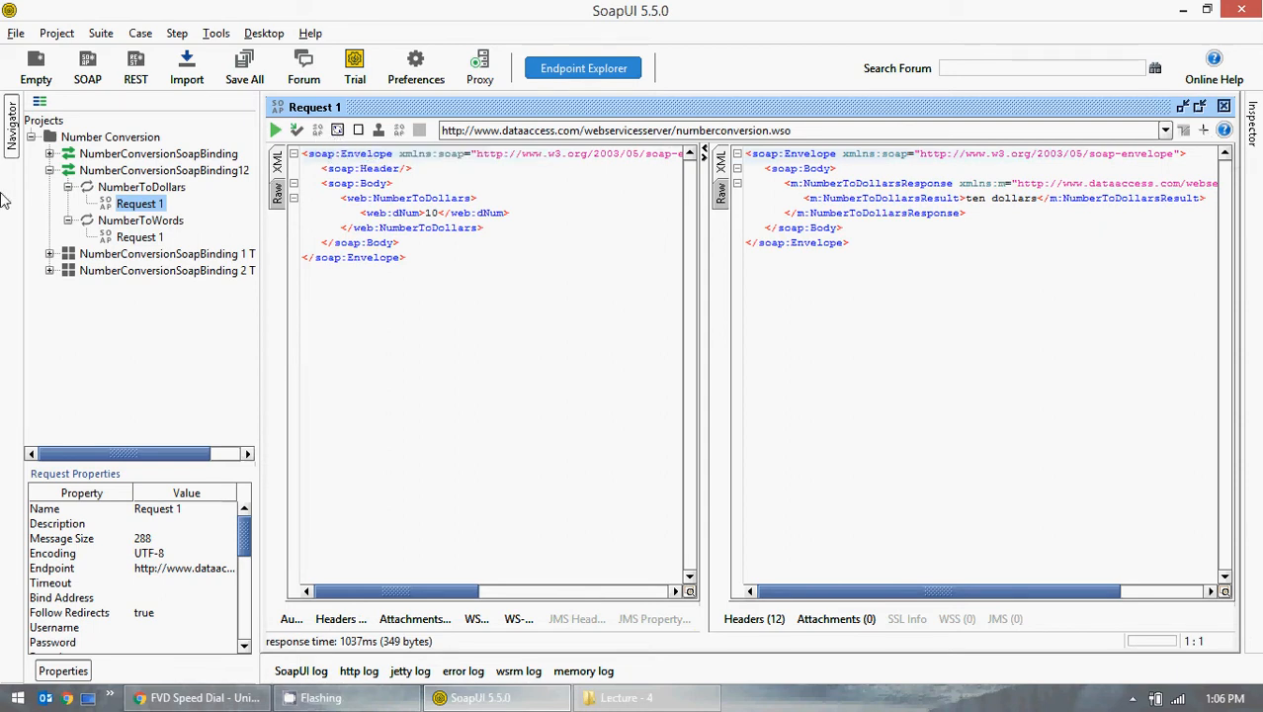
{"action": "left_click", "coordinate": [50, 172]}
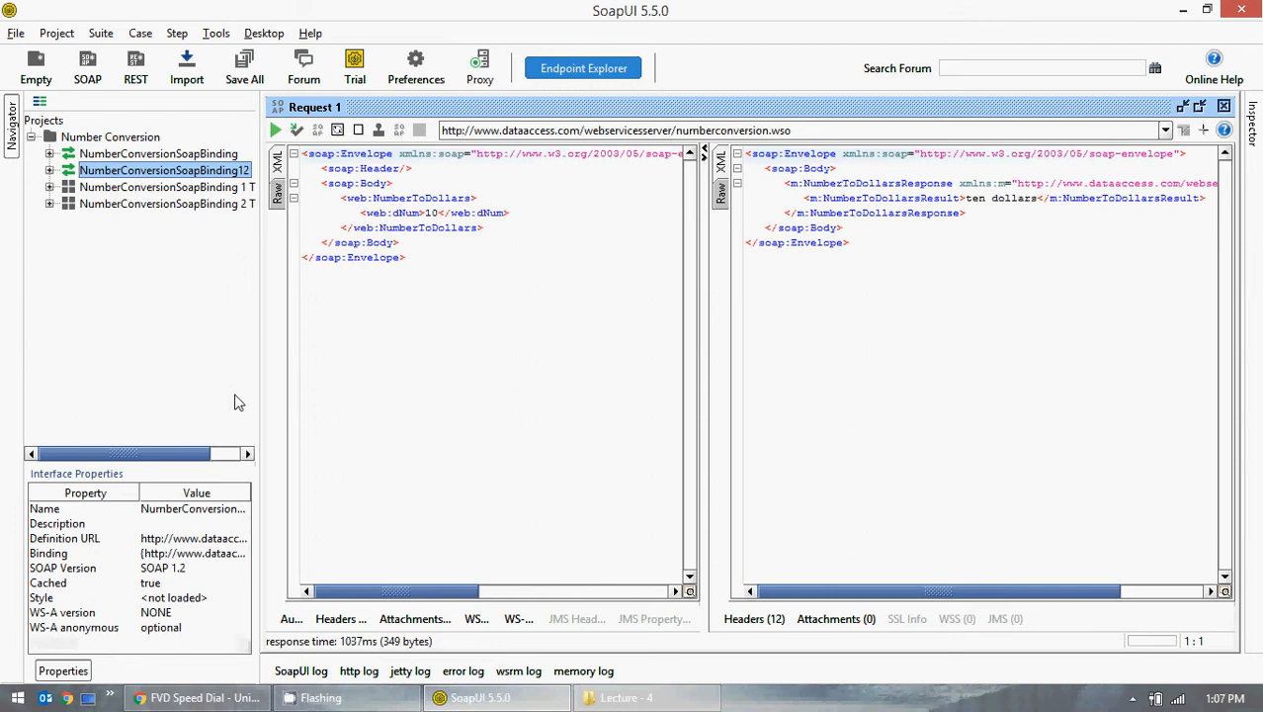
{"action": "left_click", "coordinate": [1229, 105]}
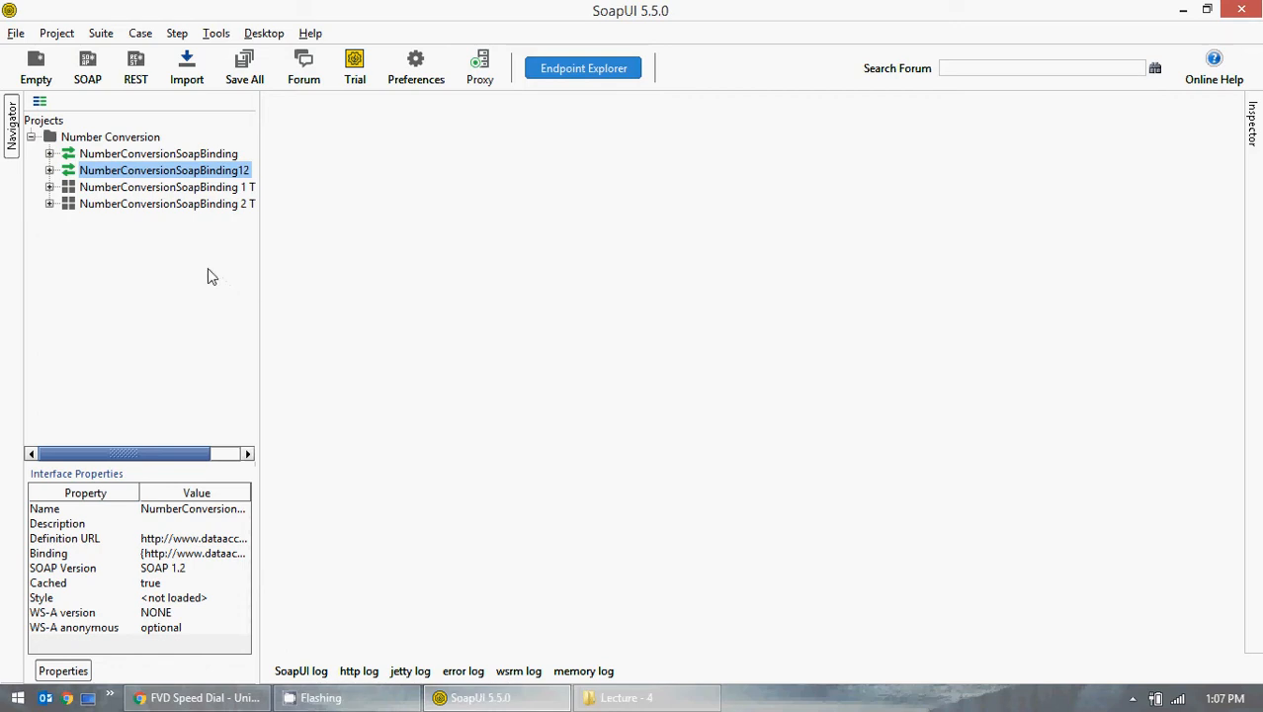
Open the NumberToWords test step of the NumberToWords TestCase in the NumberConversionSoapBinding 1 test suite and maximize its editor
{"action": "left_click", "coordinate": [49, 188]}
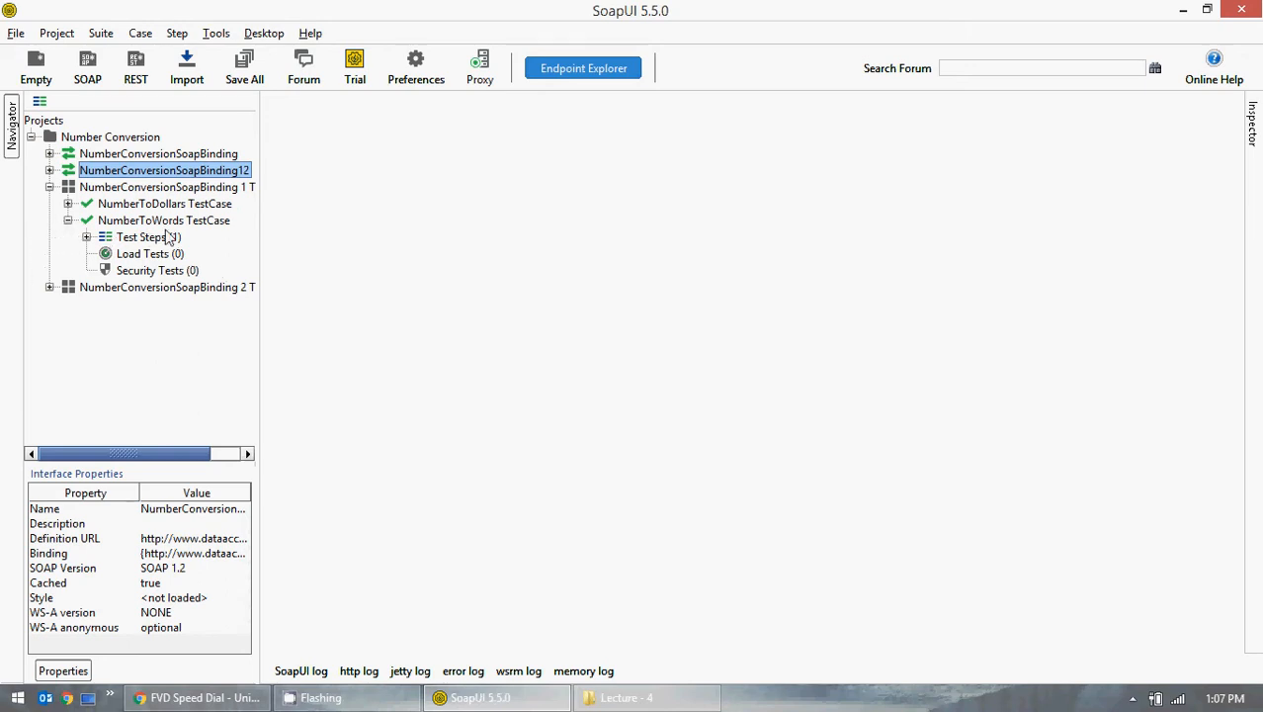
{"action": "left_click", "coordinate": [87, 237]}
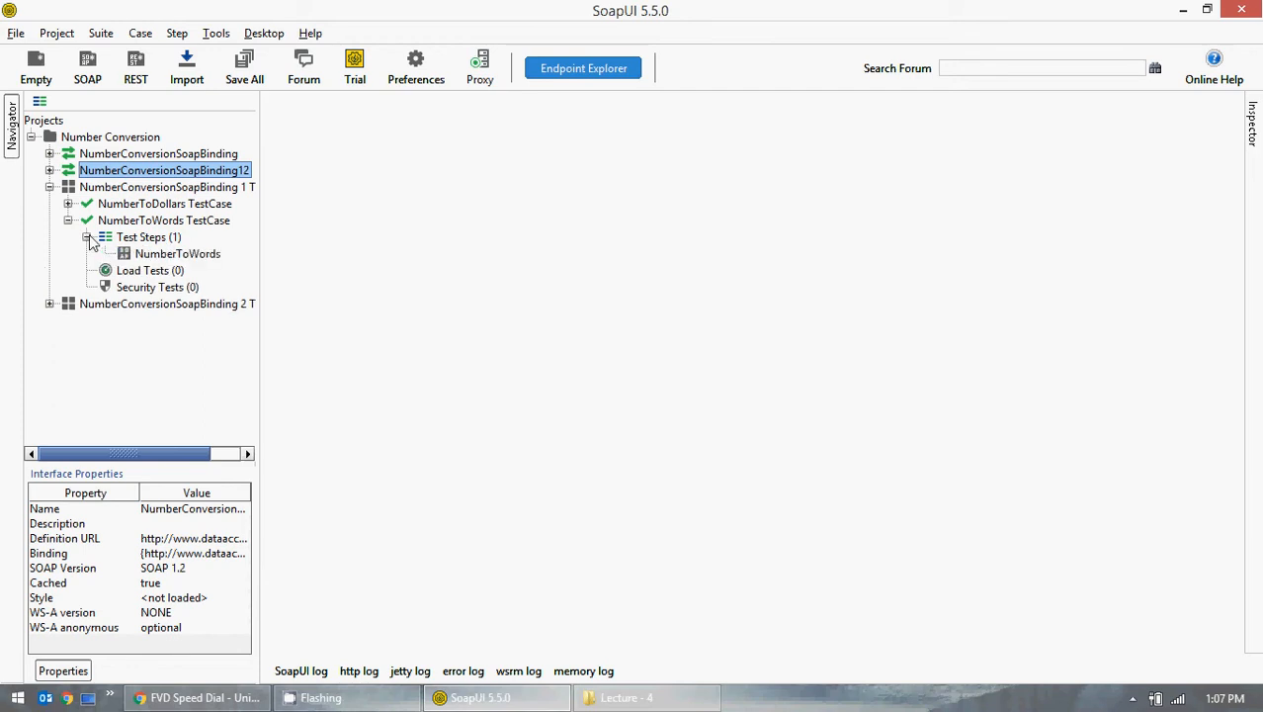
{"action": "double_click", "coordinate": [178, 254]}
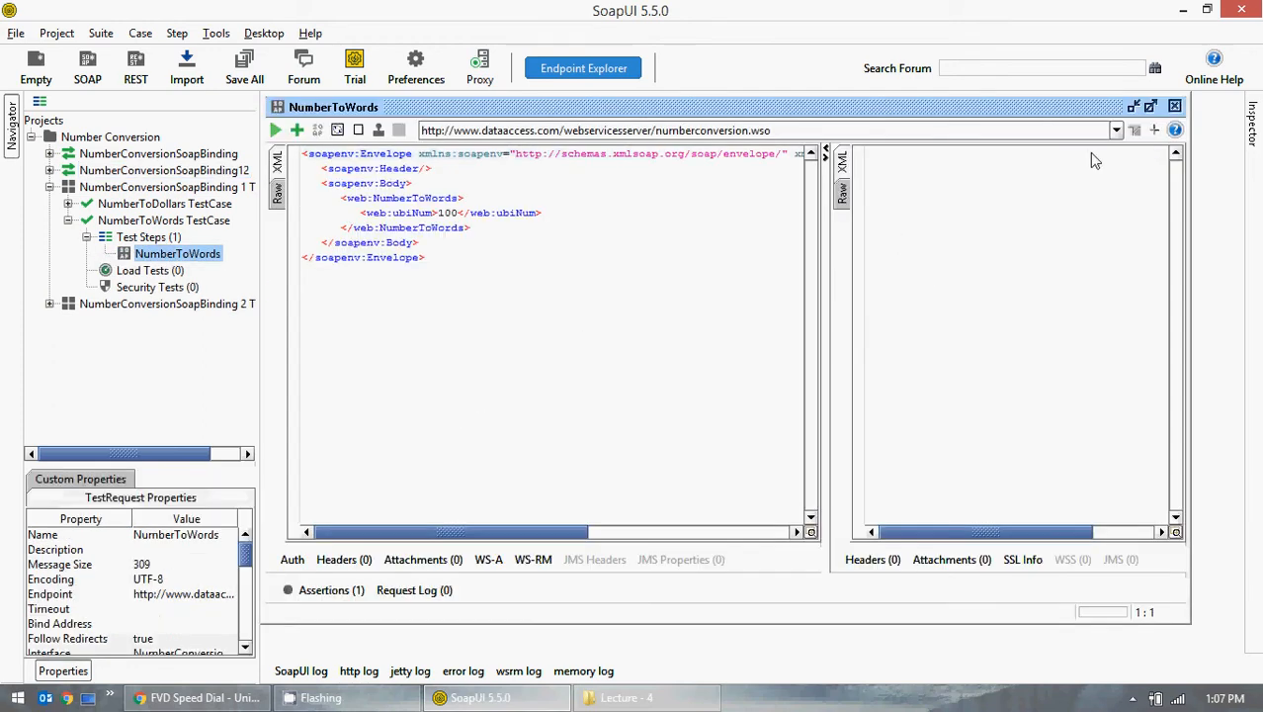
{"action": "left_click", "coordinate": [1151, 106]}
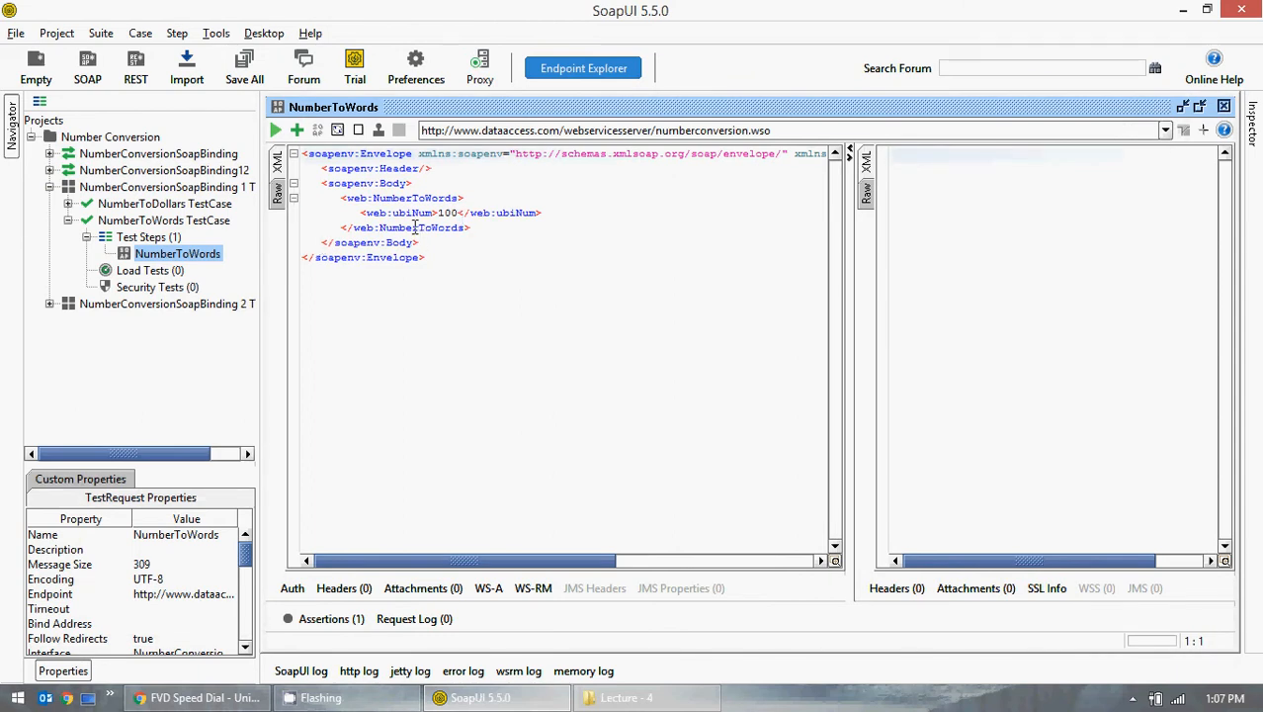
Review the Contains assertion of the NumberToWords test step and submit its test request
{"action": "left_click", "coordinate": [323, 621]}
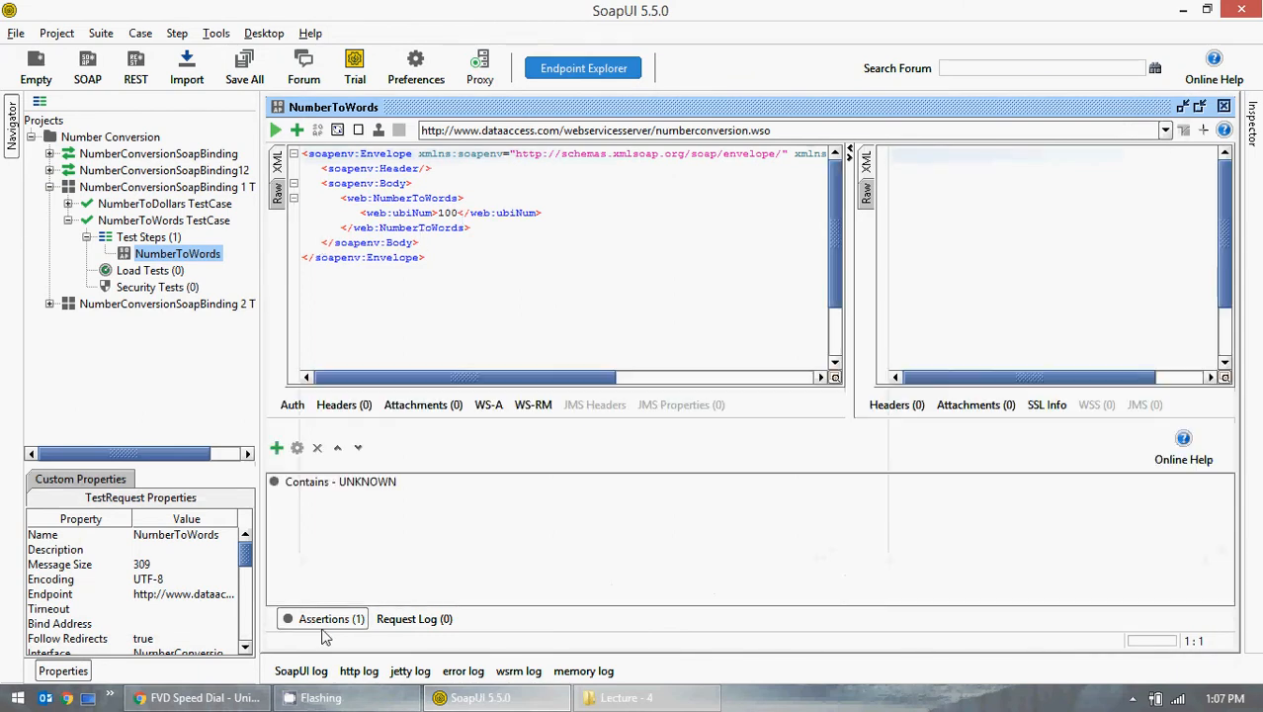
{"action": "double_click", "coordinate": [322, 480]}
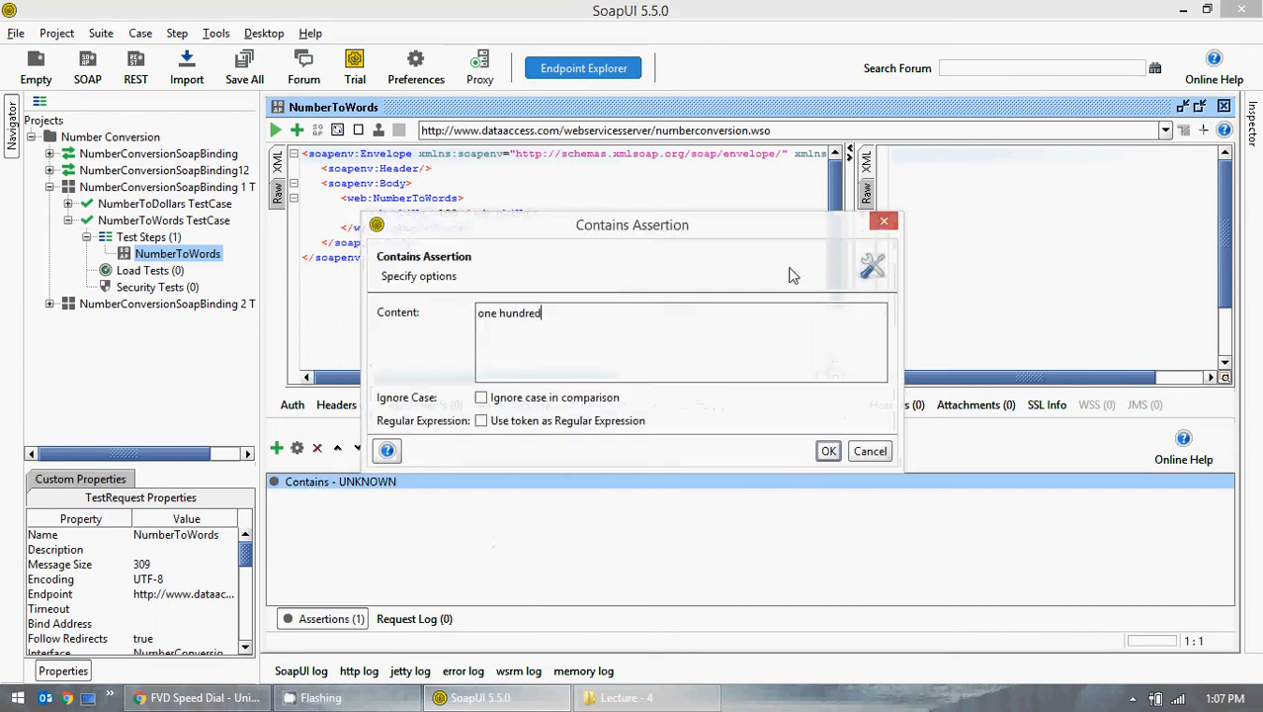
{"action": "left_click", "coordinate": [884, 222]}
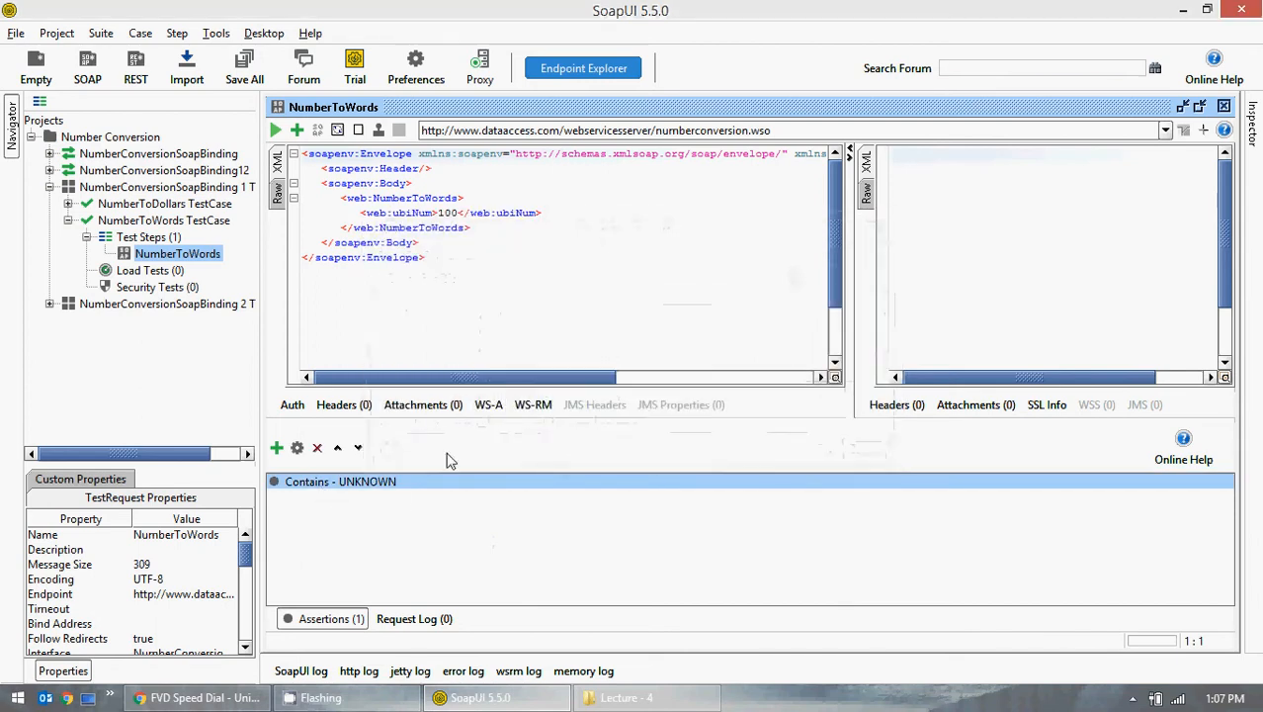
{"action": "left_click", "coordinate": [276, 131]}
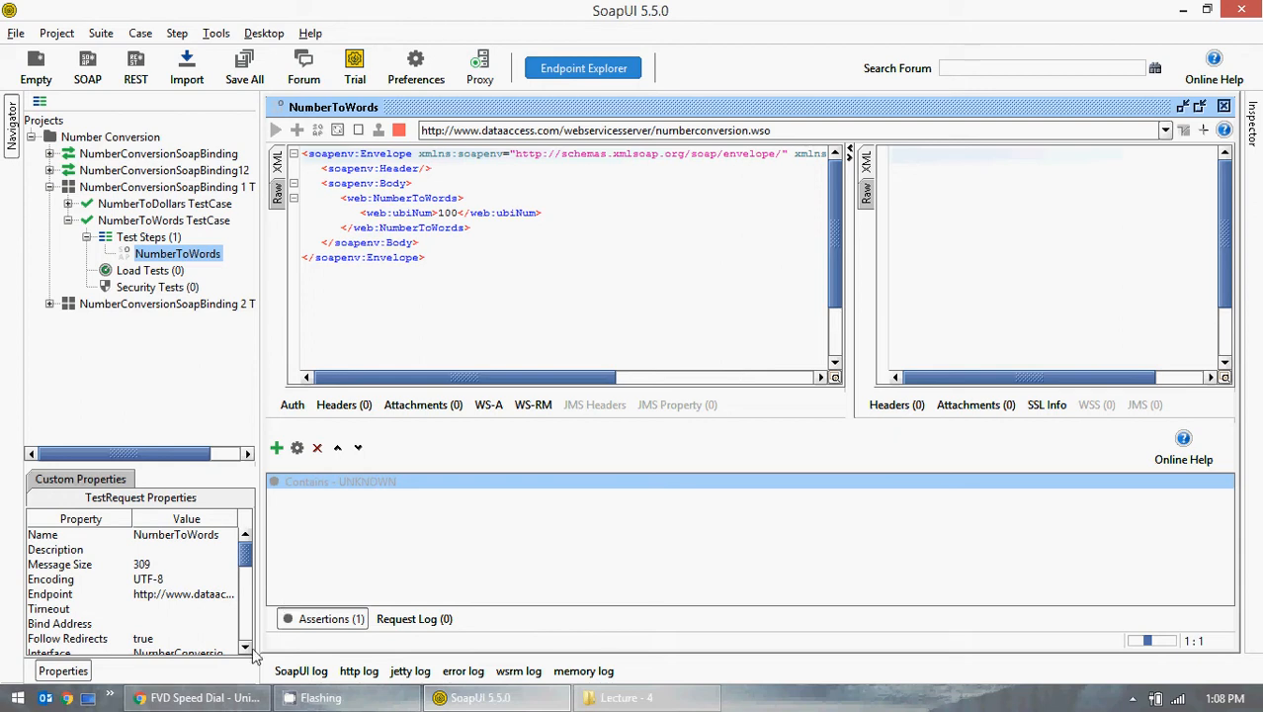
{"action": "left_click", "coordinate": [1183, 9]}
{"action": "right_click", "coordinate": [841, 237]}
{"action": "left_click", "coordinate": [895, 288]}
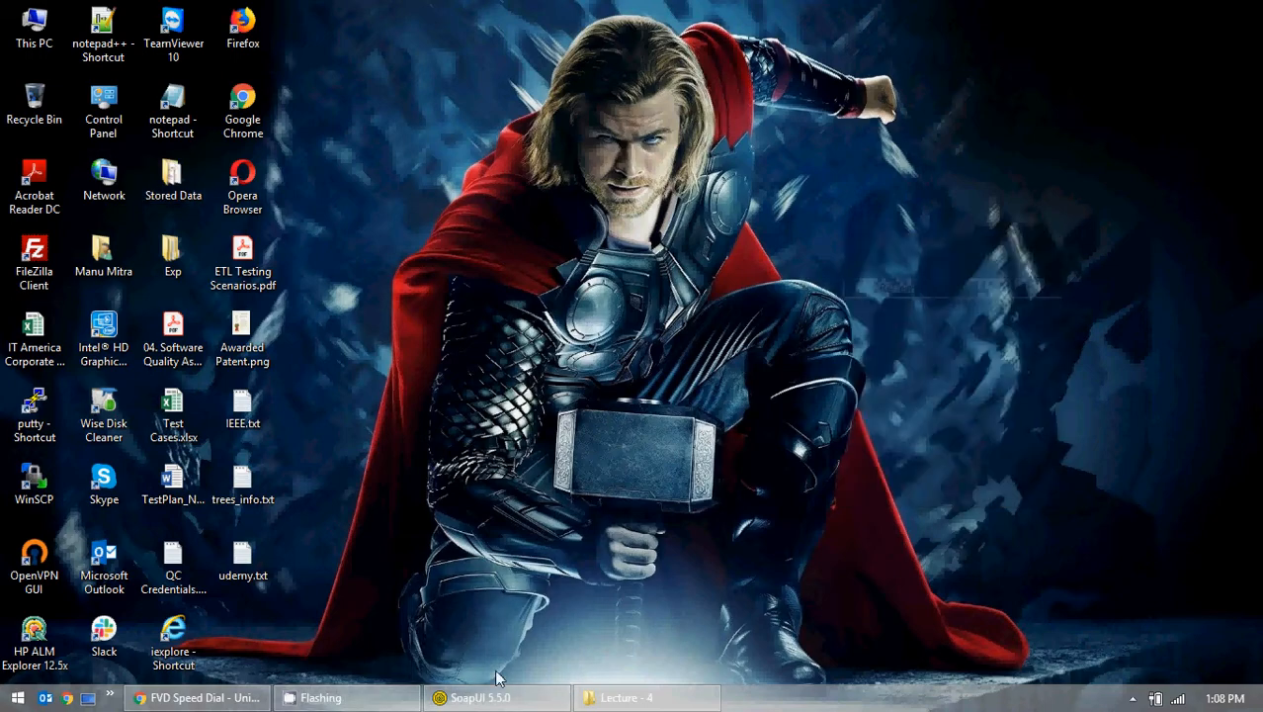
{"action": "left_click", "coordinate": [522, 645]}
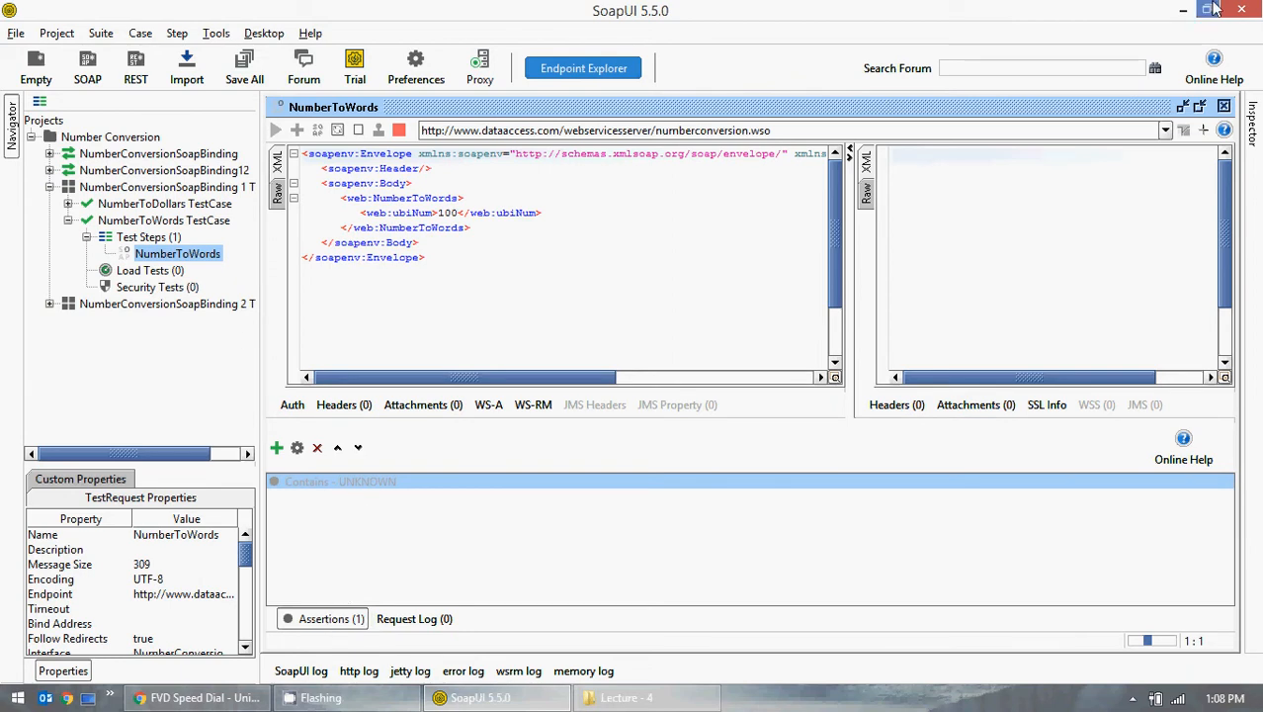
{"action": "left_click", "coordinate": [629, 699]}
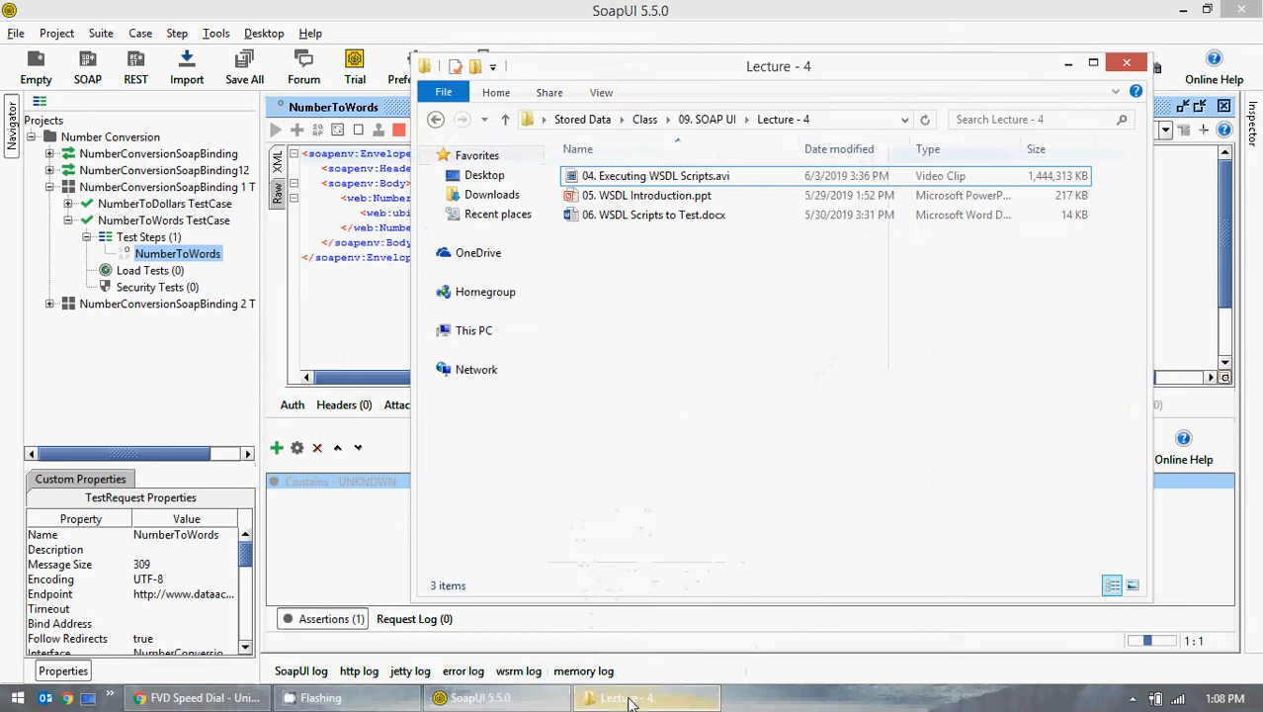
{"action": "left_click", "coordinate": [629, 699]}
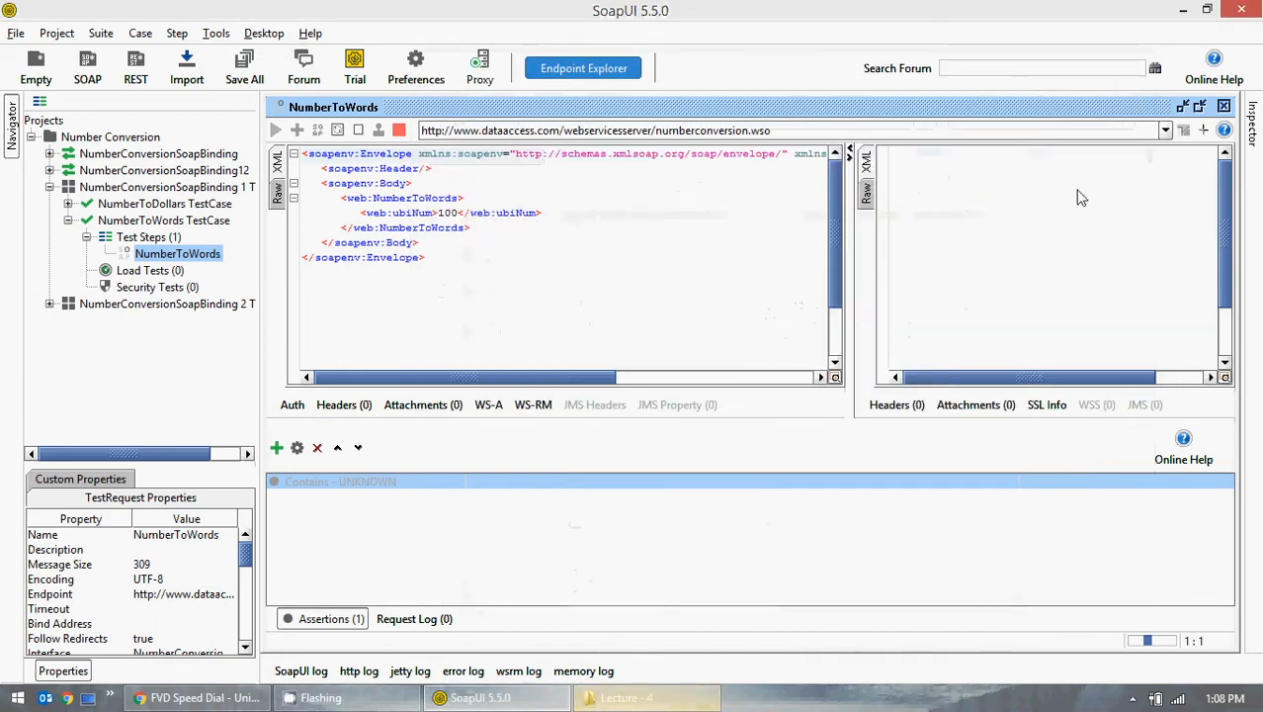
Force SoapUI-5.5.0.exe to end from Task Manager and close Task Manager
{"action": "right_click", "coordinate": [874, 702]}
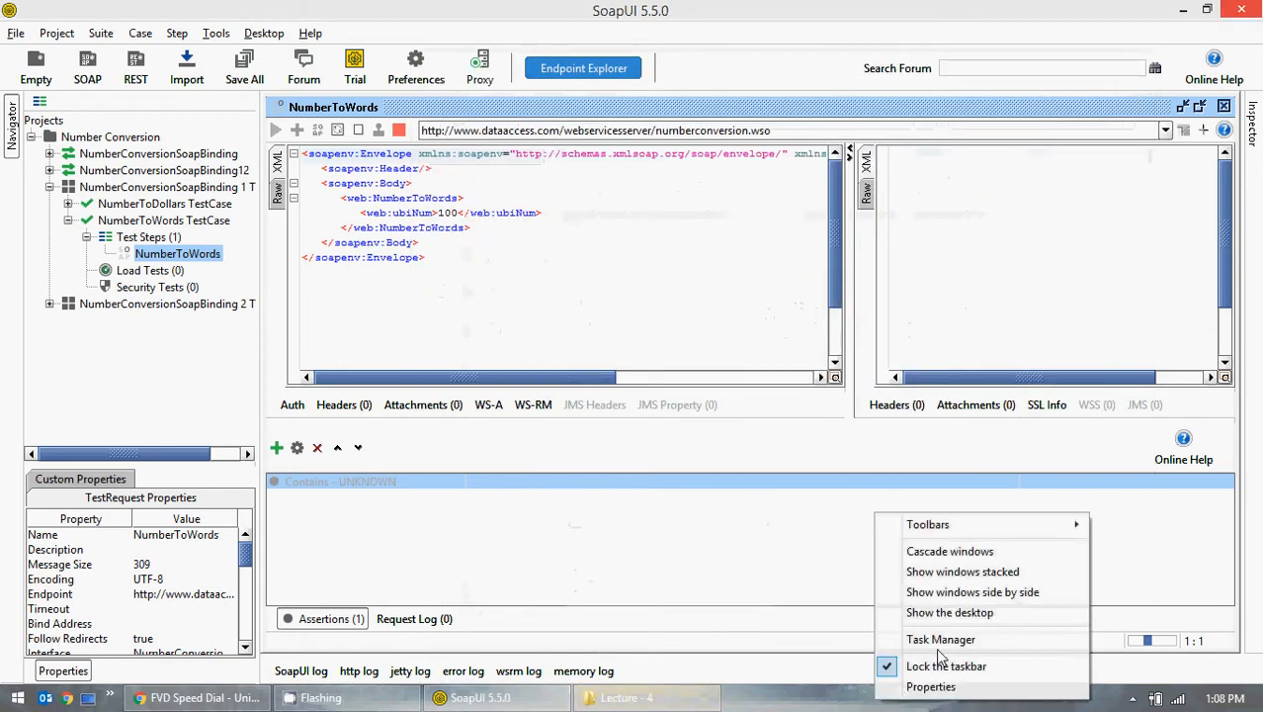
{"action": "left_click", "coordinate": [939, 643]}
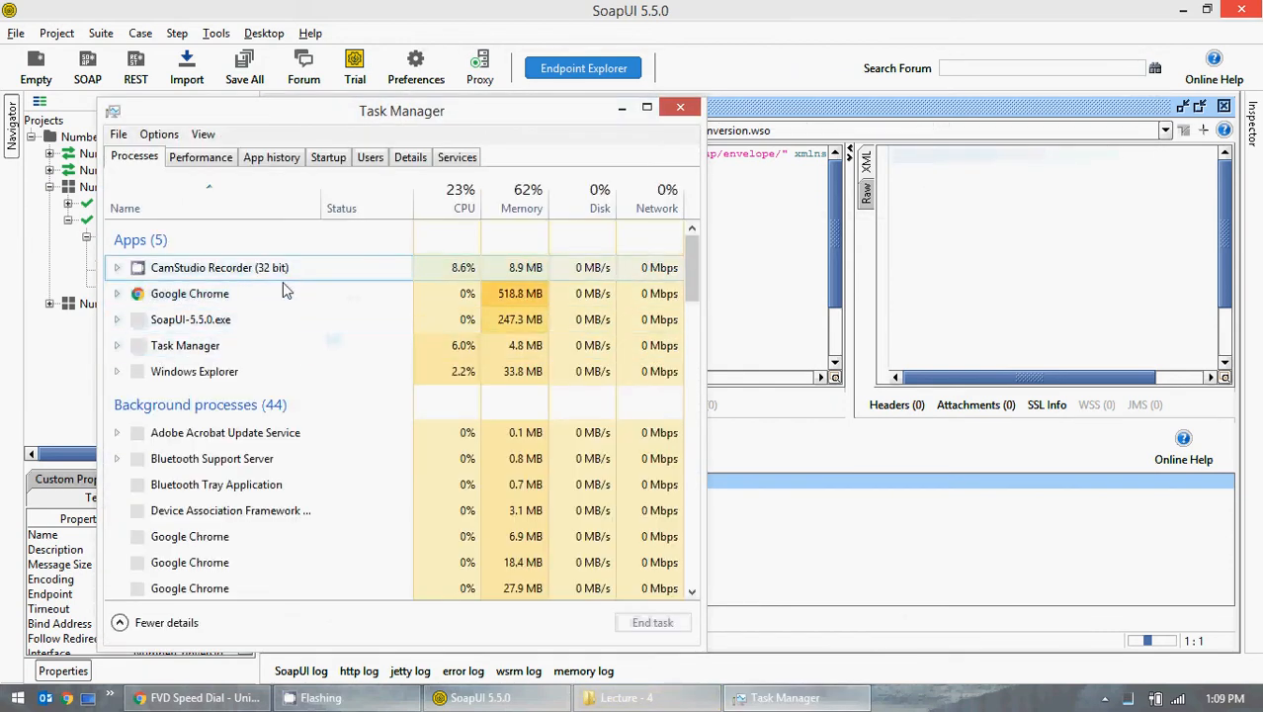
{"action": "left_click", "coordinate": [223, 331]}
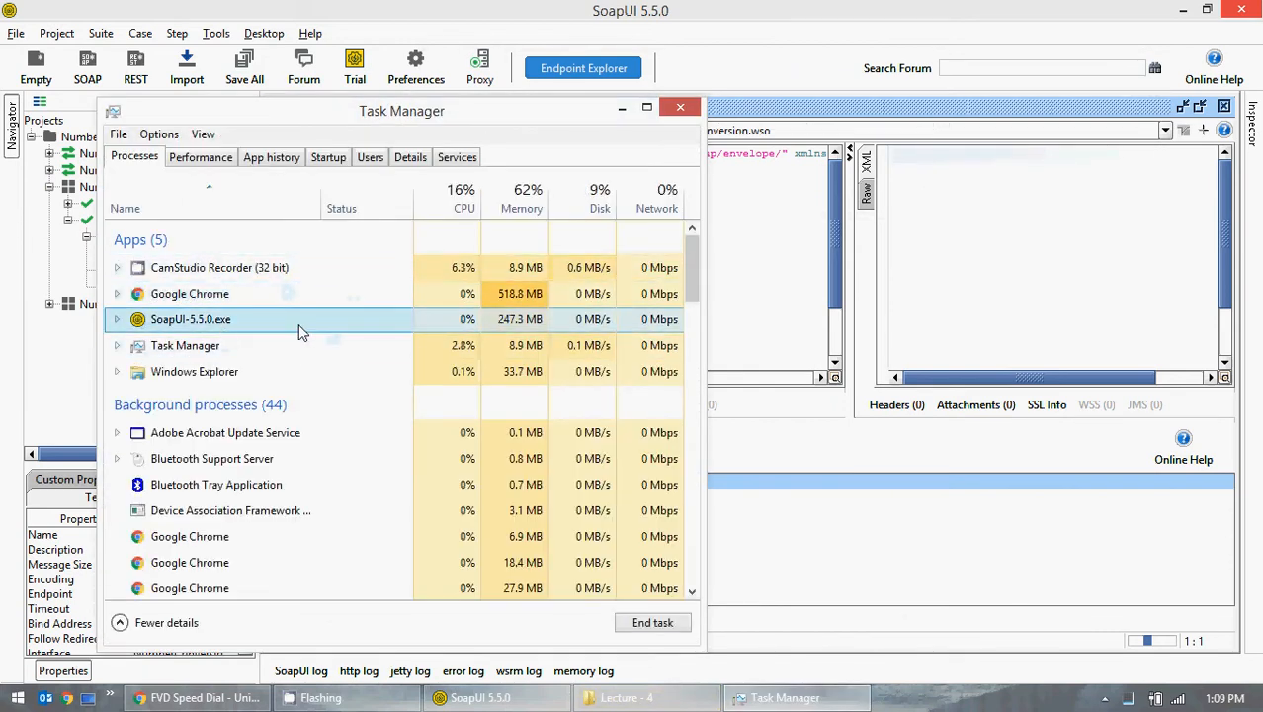
{"action": "left_click", "coordinate": [647, 622]}
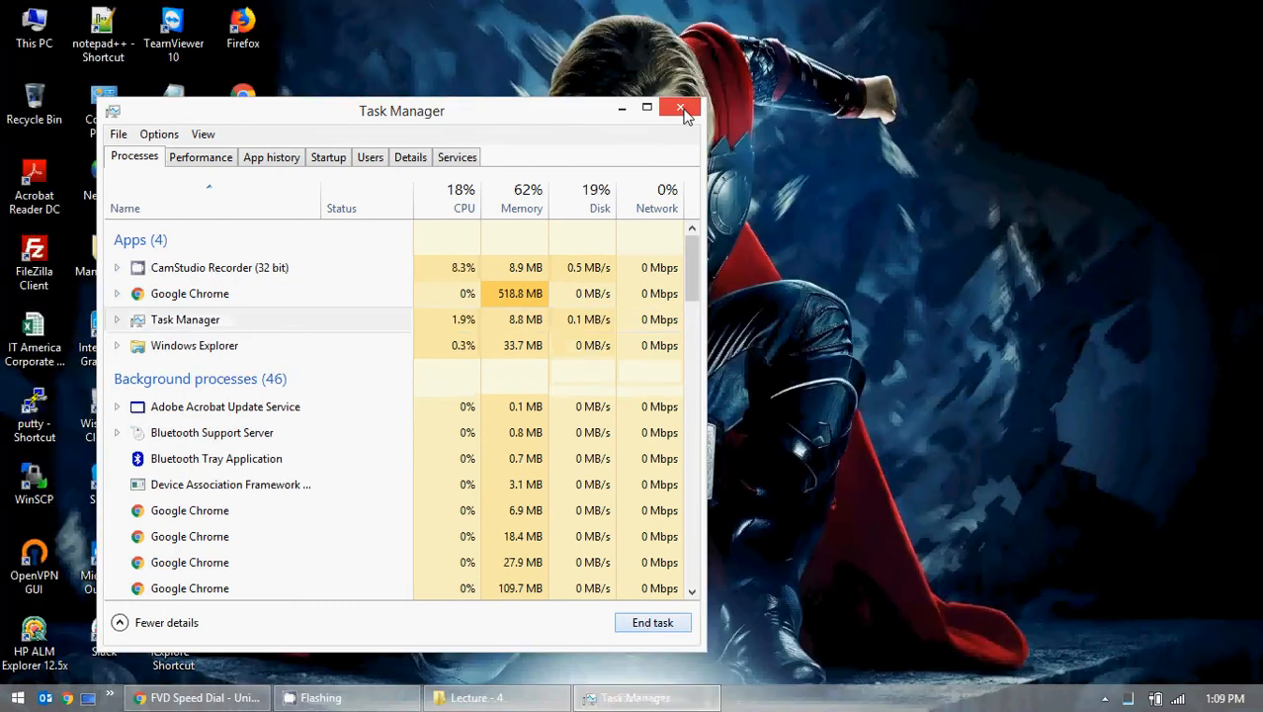
{"action": "left_click", "coordinate": [682, 110]}
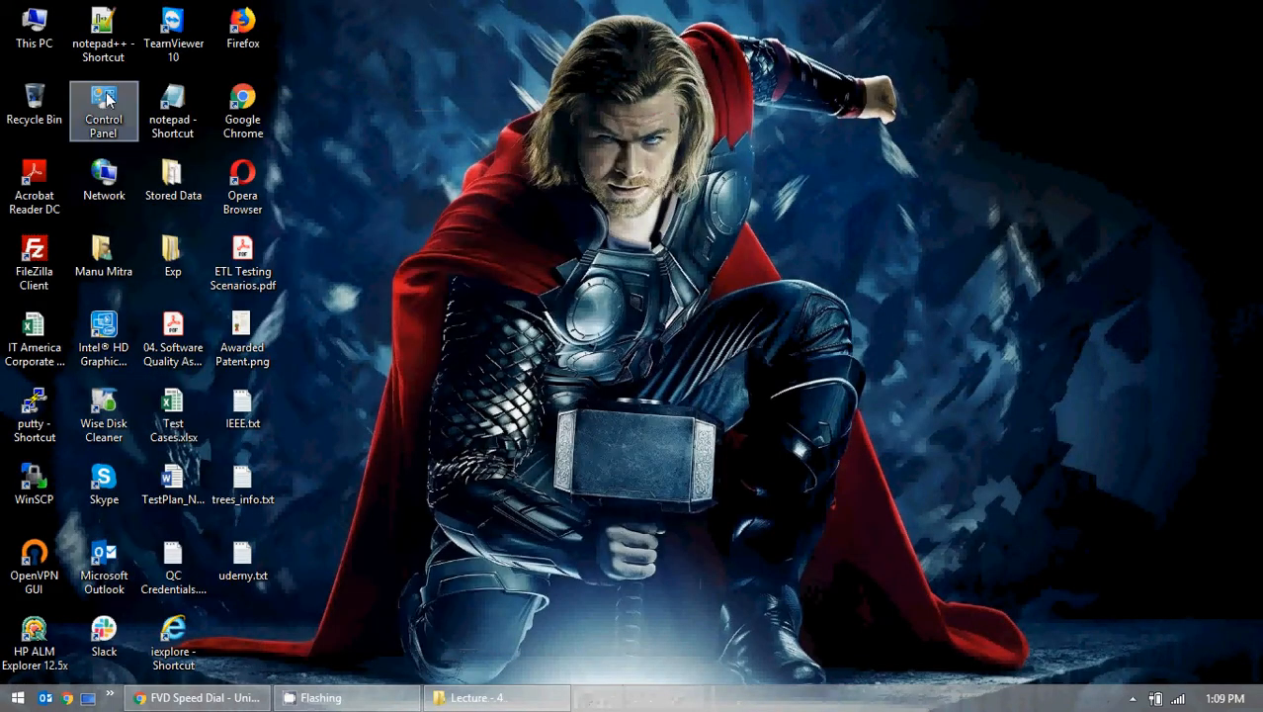
Relaunch SoapUI-5.5.0.exe from the bin folder of SoapUI-5.5.0 under C:, Softwares, SOAP UI, and dismiss the Endpoint Explorer
{"action": "double_click", "coordinate": [30, 28]}
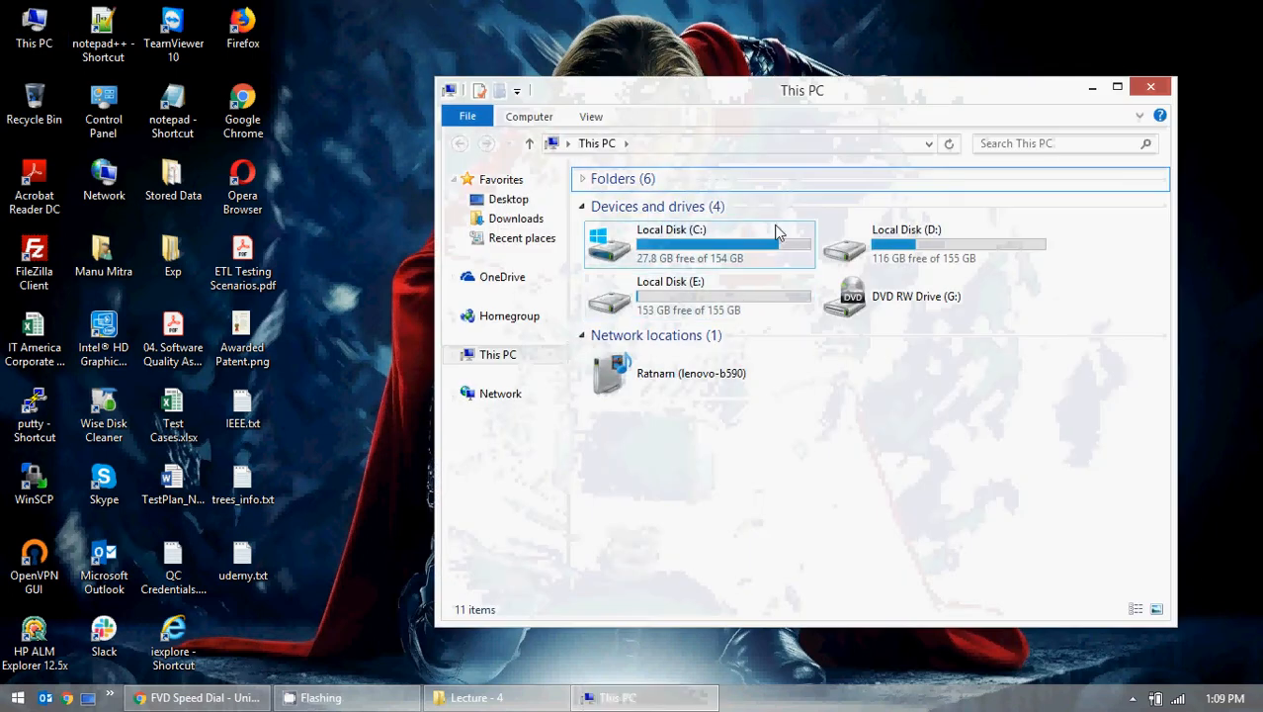
{"action": "double_click", "coordinate": [777, 231]}
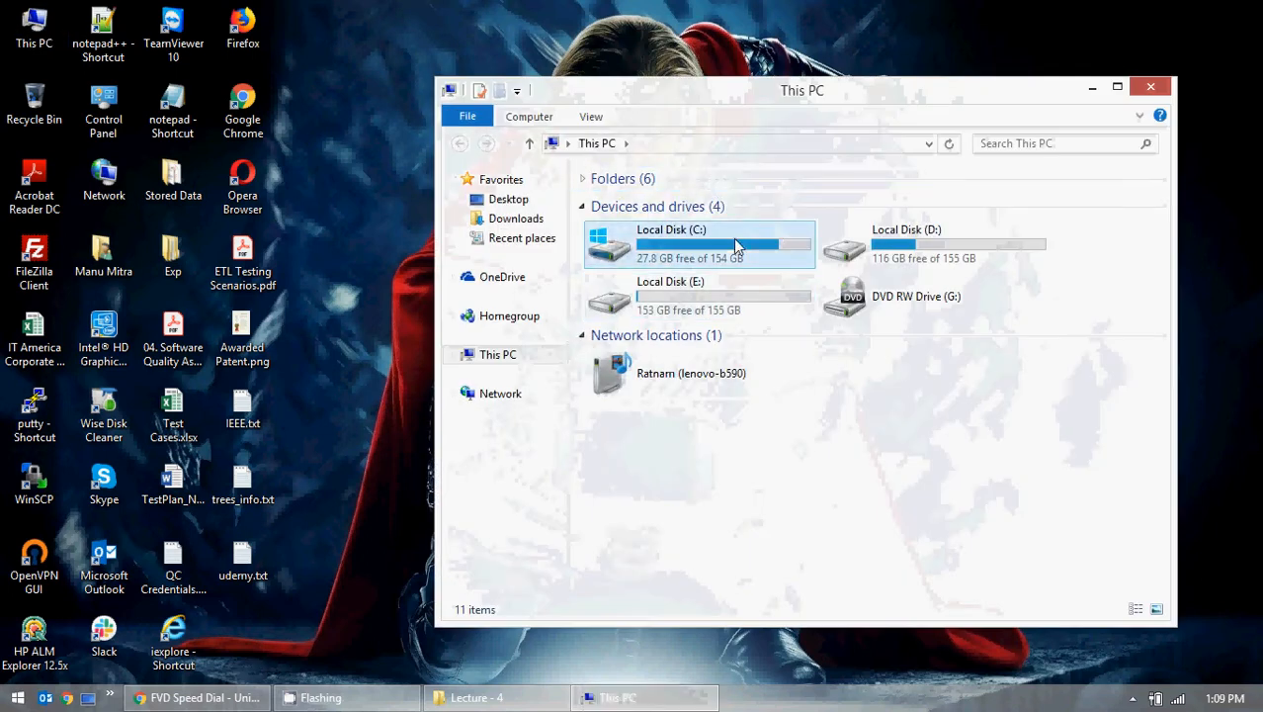
{"action": "double_click", "coordinate": [647, 333]}
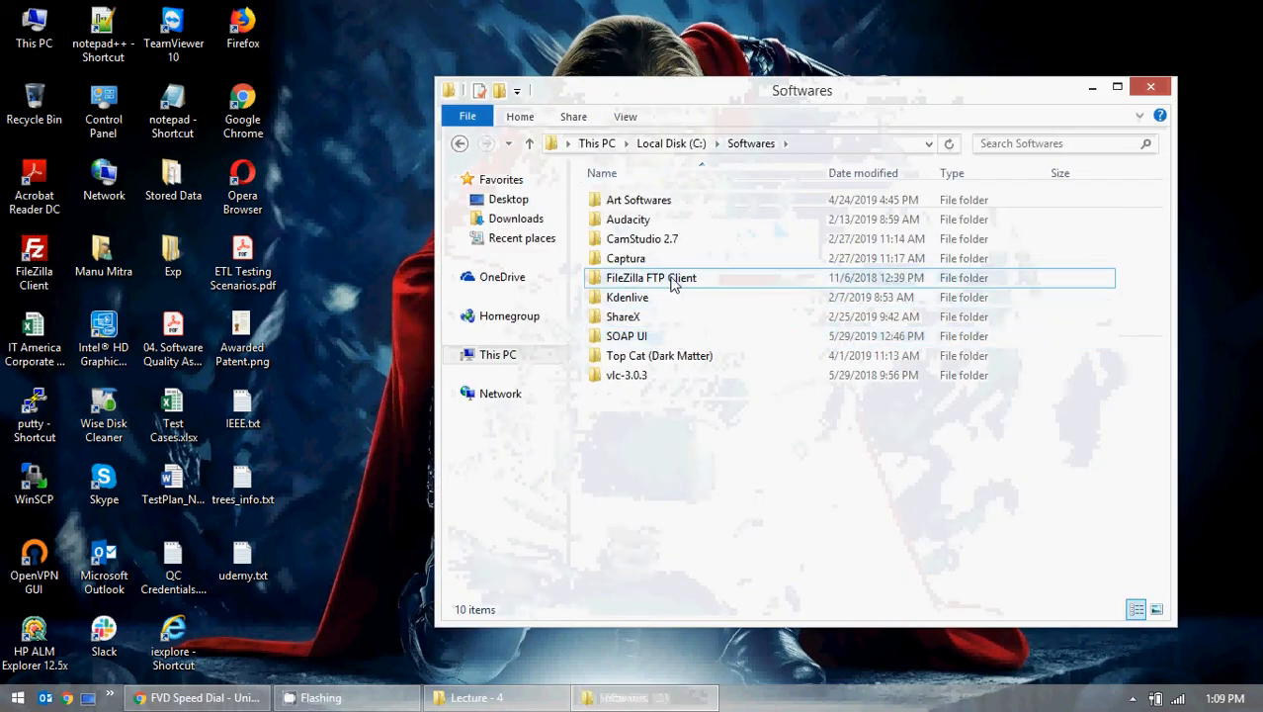
{"action": "double_click", "coordinate": [644, 336]}
{"action": "left_click", "coordinate": [668, 221]}
{"action": "double_click", "coordinate": [667, 222]}
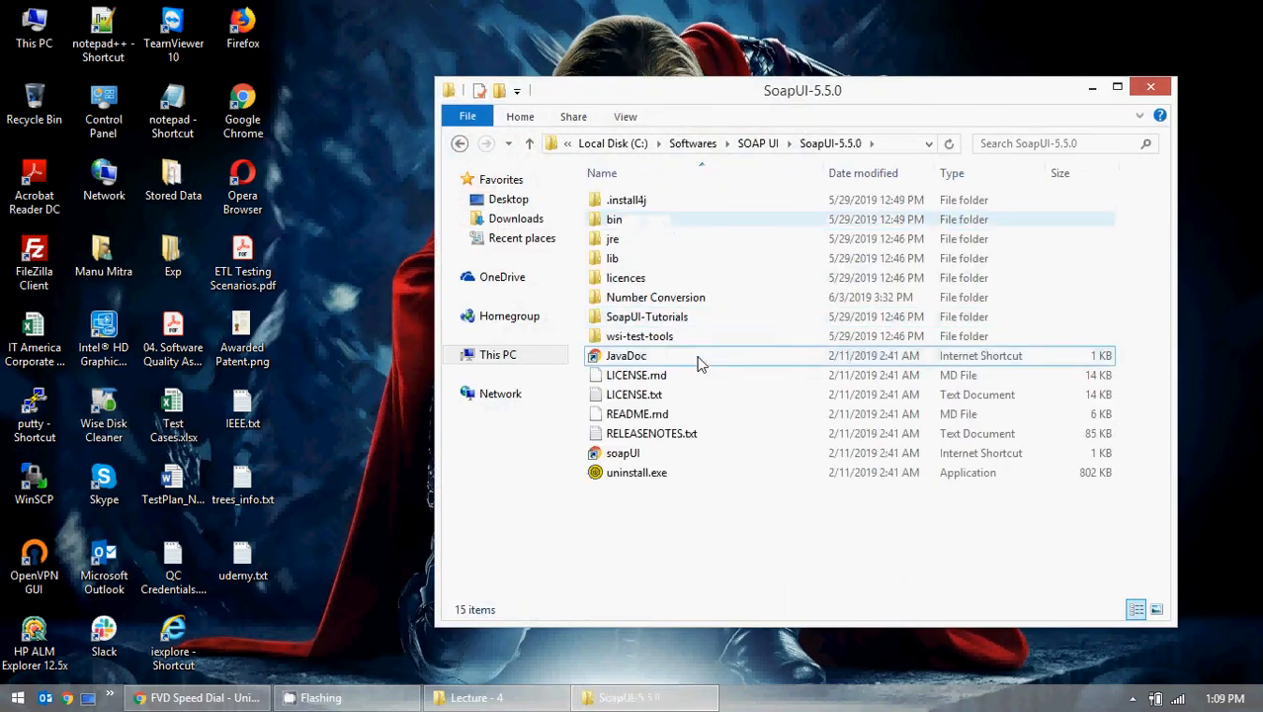
{"action": "double_click", "coordinate": [640, 219]}
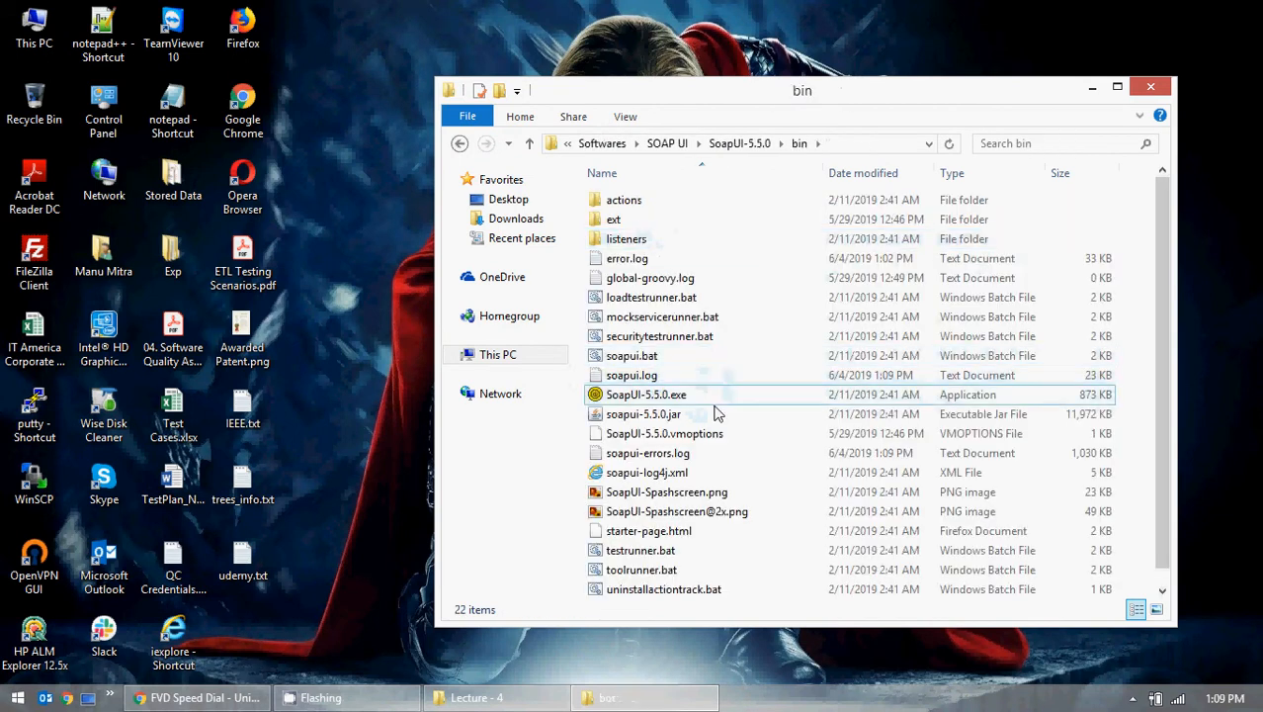
{"action": "double_click", "coordinate": [692, 394]}
{"action": "left_click", "coordinate": [1153, 89]}
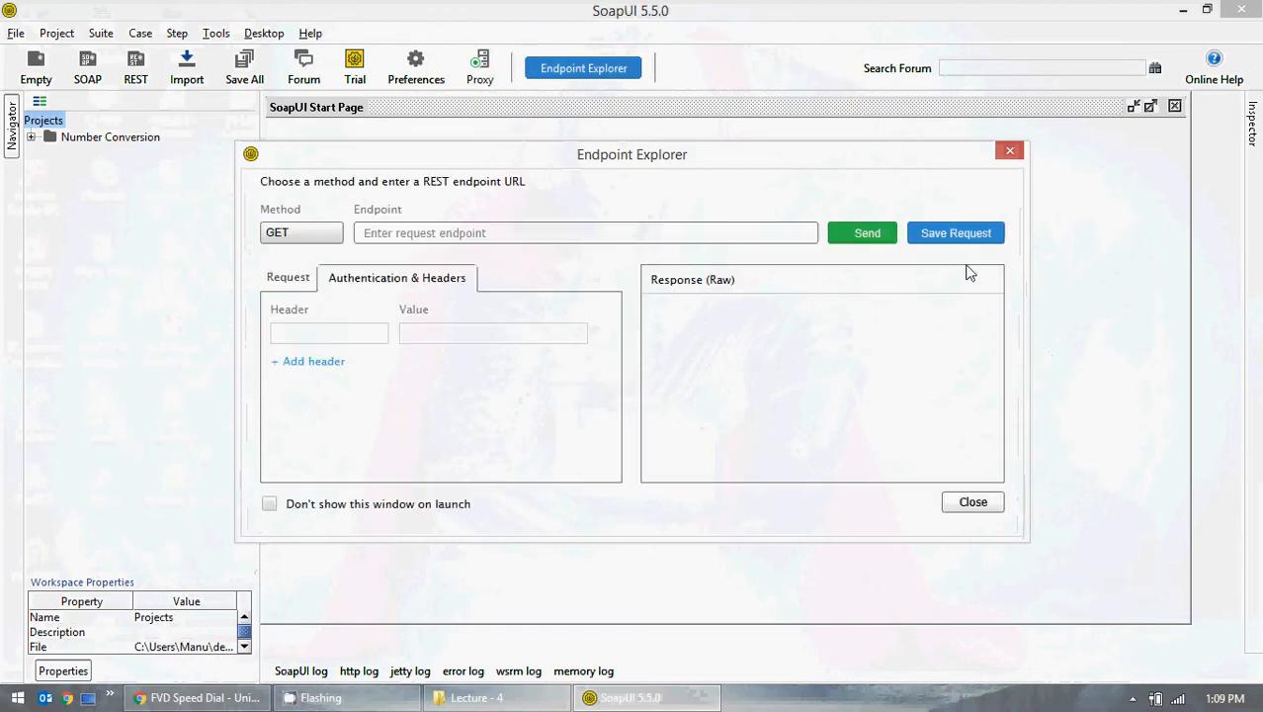
{"action": "left_click", "coordinate": [1010, 153]}
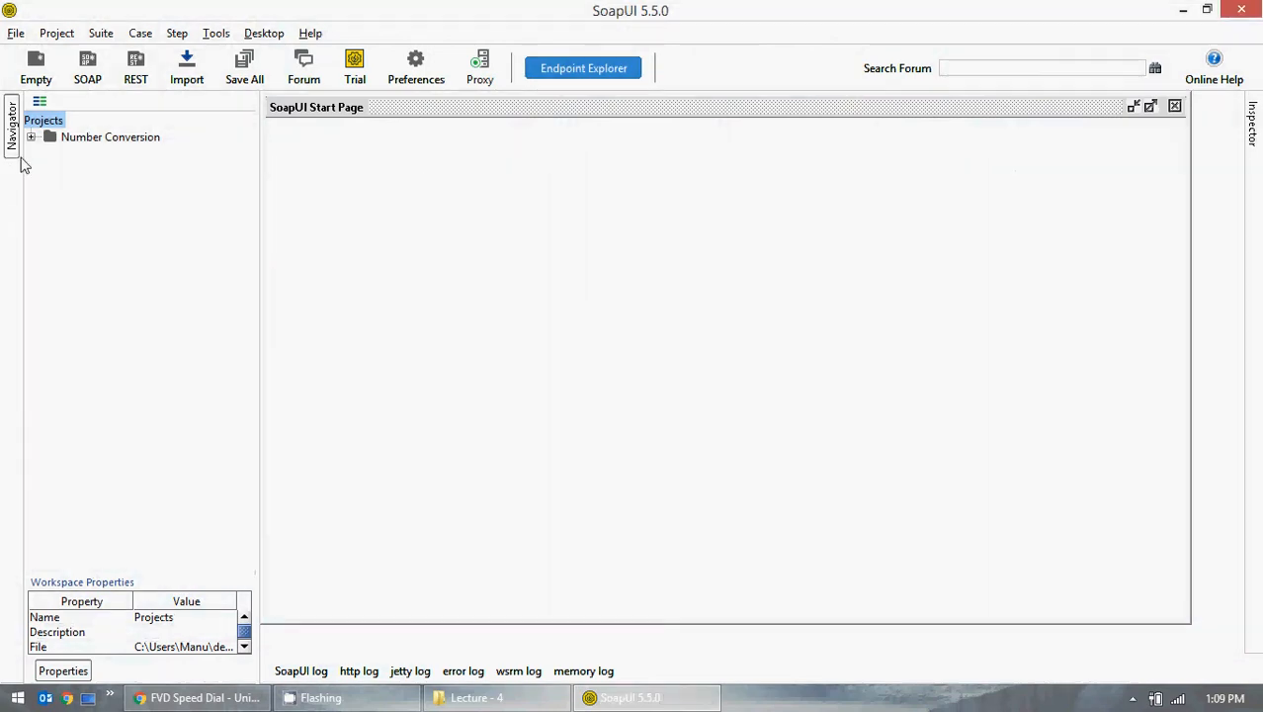
Open the NumberToDollars test step of the NumberToDollars TestCase in the Number Conversion project's NumberConversionSoapBinding 1 test suite
{"action": "left_click", "coordinate": [30, 137]}
{"action": "left_click", "coordinate": [50, 187]}
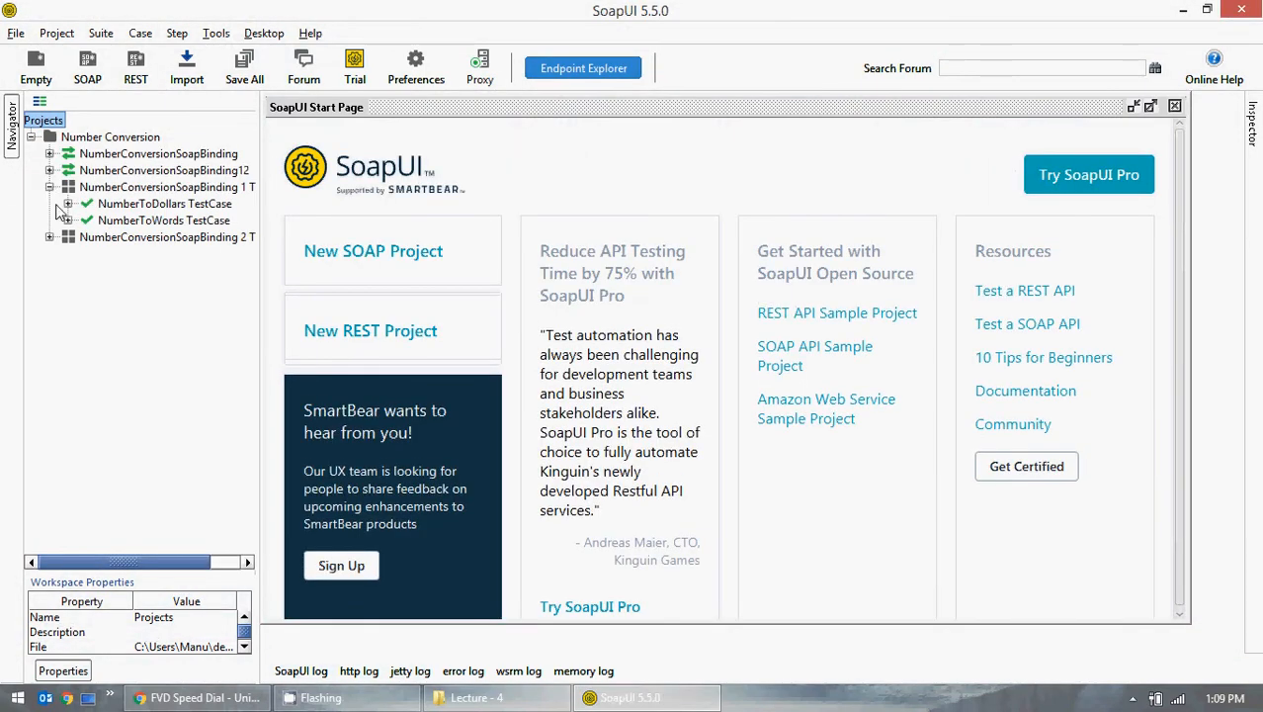
{"action": "left_click", "coordinate": [68, 204]}
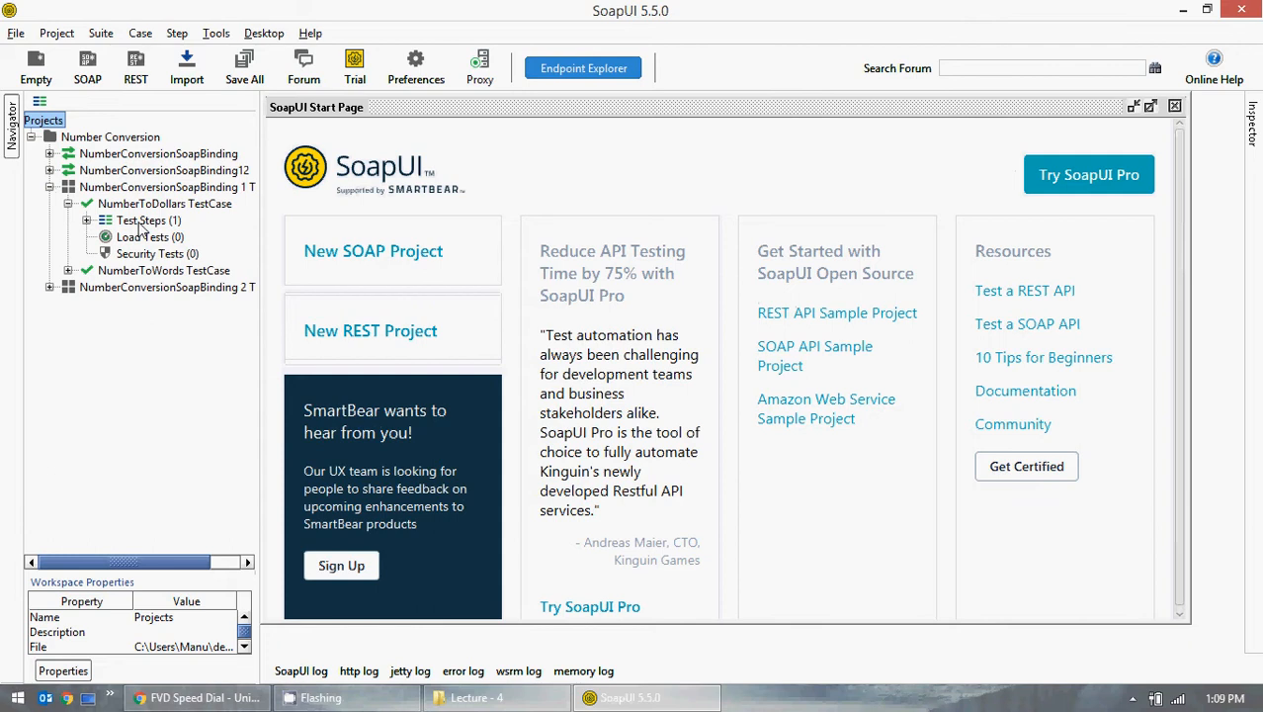
{"action": "left_click", "coordinate": [86, 221]}
{"action": "left_click", "coordinate": [186, 241]}
{"action": "double_click", "coordinate": [186, 240]}
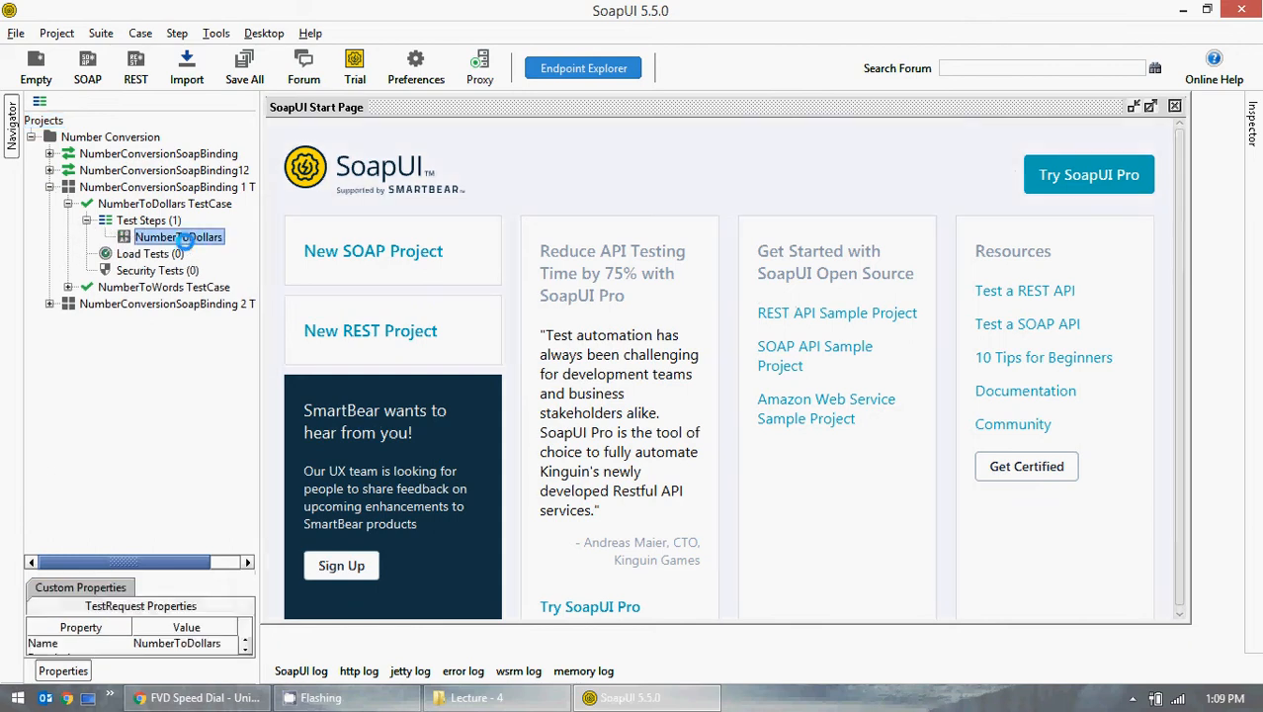
Close the SoapUI Start Page and maximize the NumberToDollars test step editor
{"action": "left_click", "coordinate": [1153, 107]}
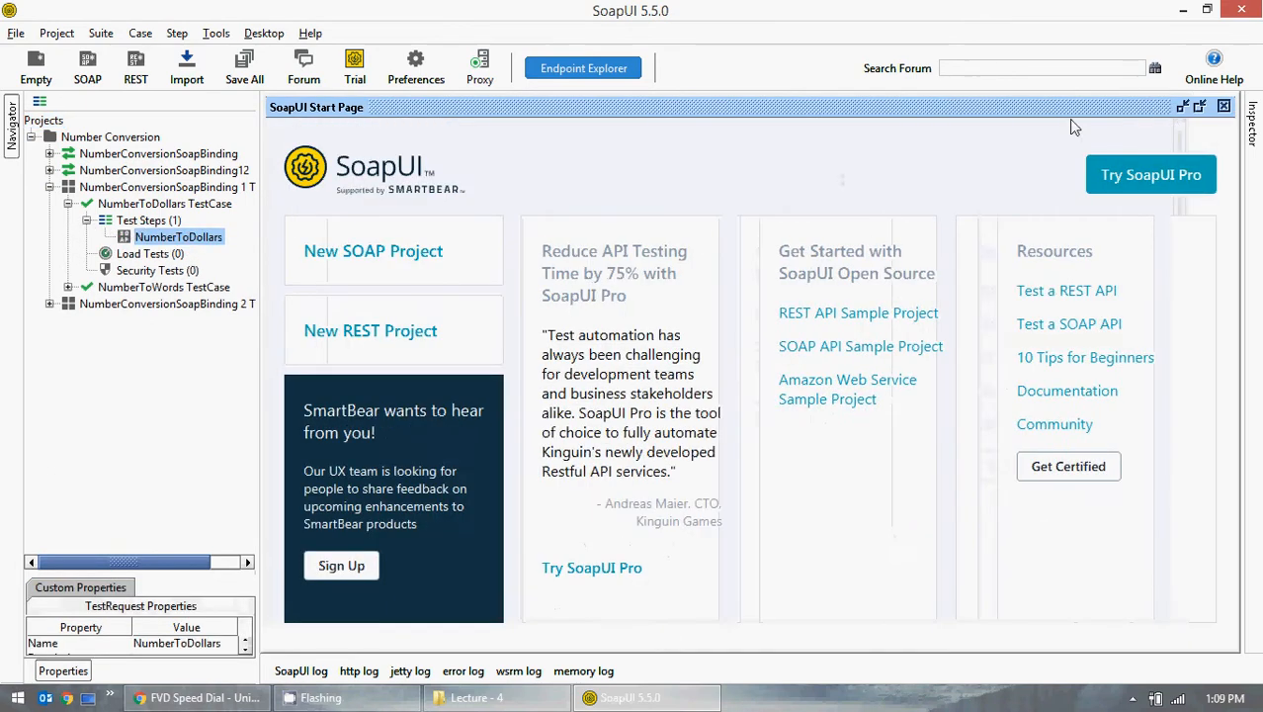
{"action": "left_click", "coordinate": [1231, 106]}
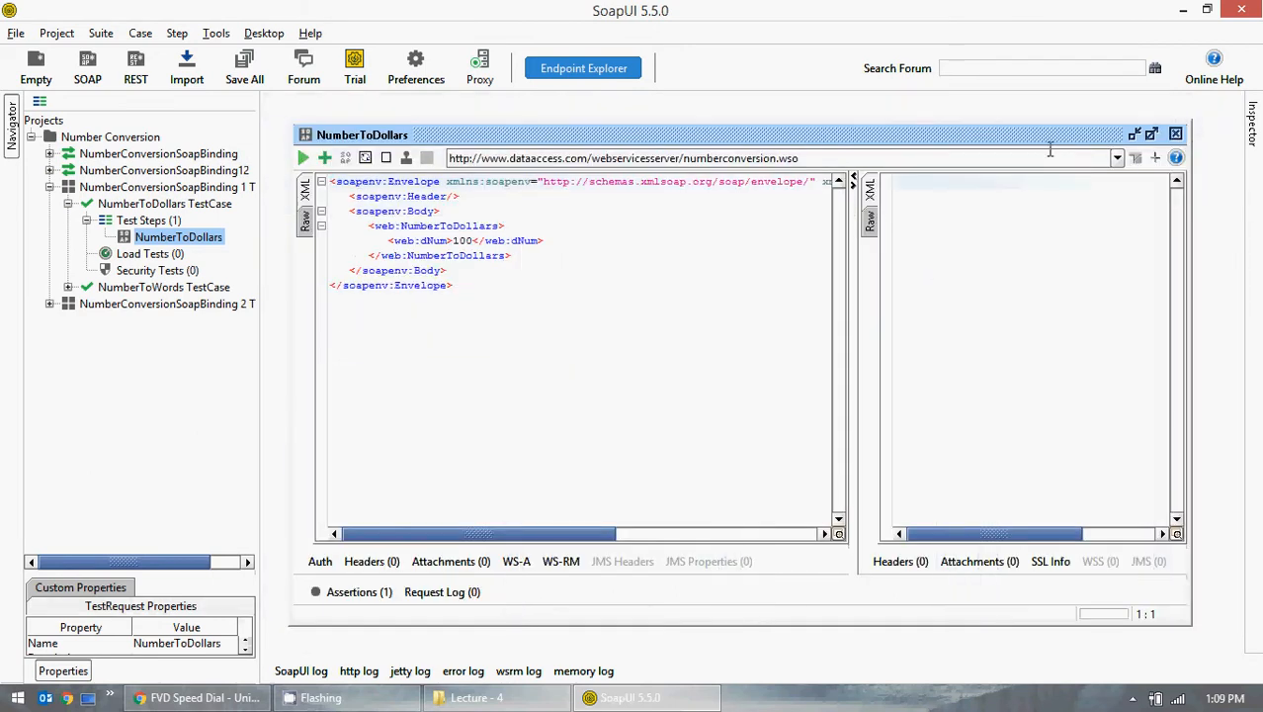
{"action": "left_click", "coordinate": [1152, 134]}
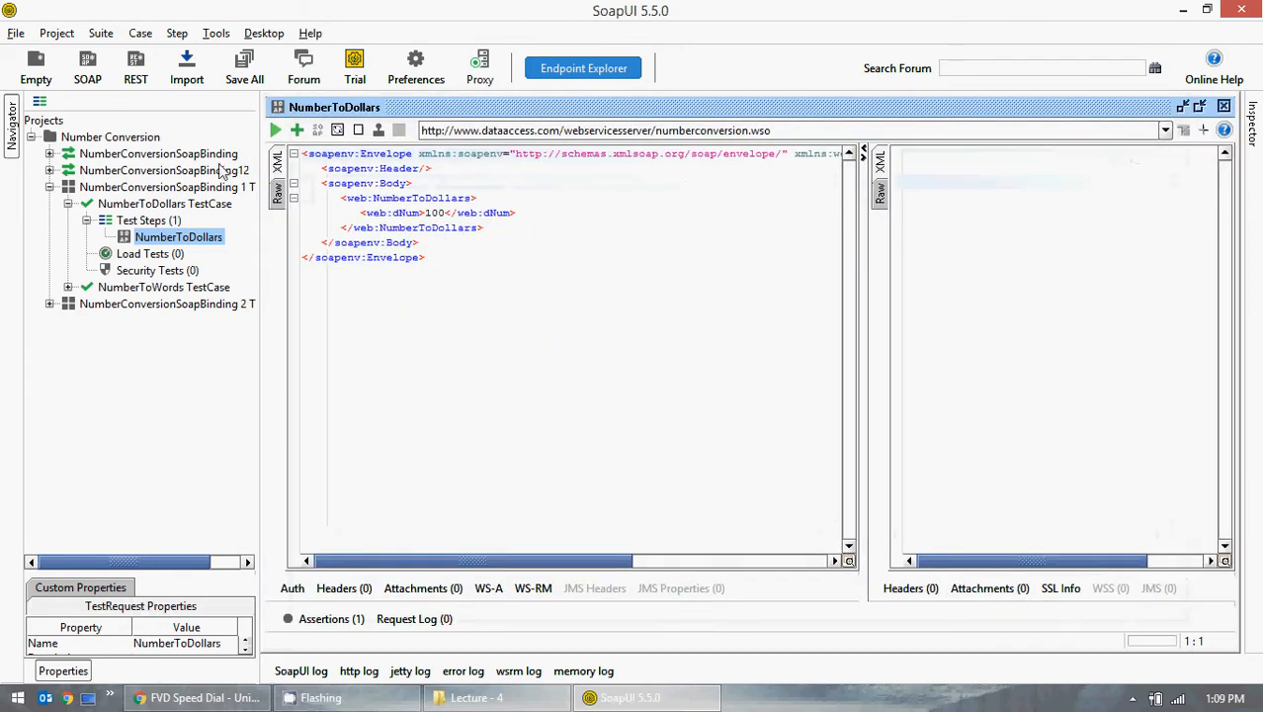
Run the NumberToDollars test step and review the options of its Contains assertion
{"action": "left_click", "coordinate": [277, 131]}
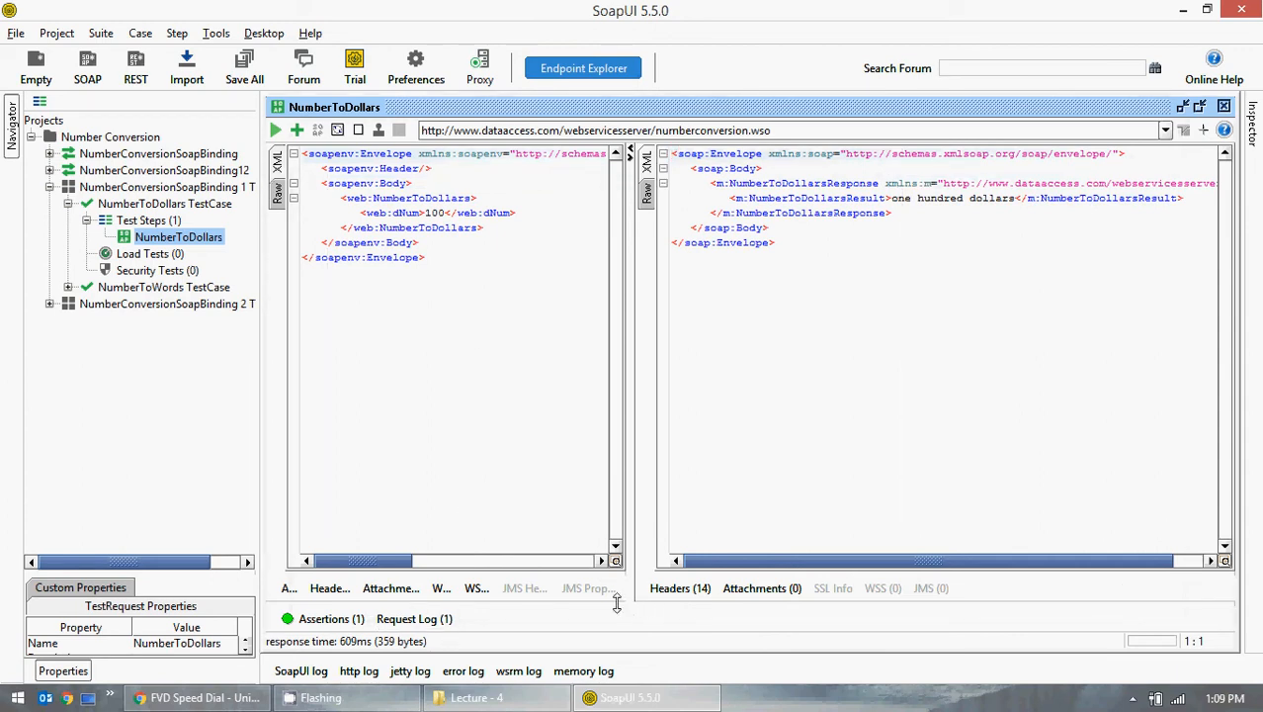
{"action": "left_click", "coordinate": [322, 620]}
{"action": "left_click", "coordinate": [330, 490]}
{"action": "double_click", "coordinate": [329, 494]}
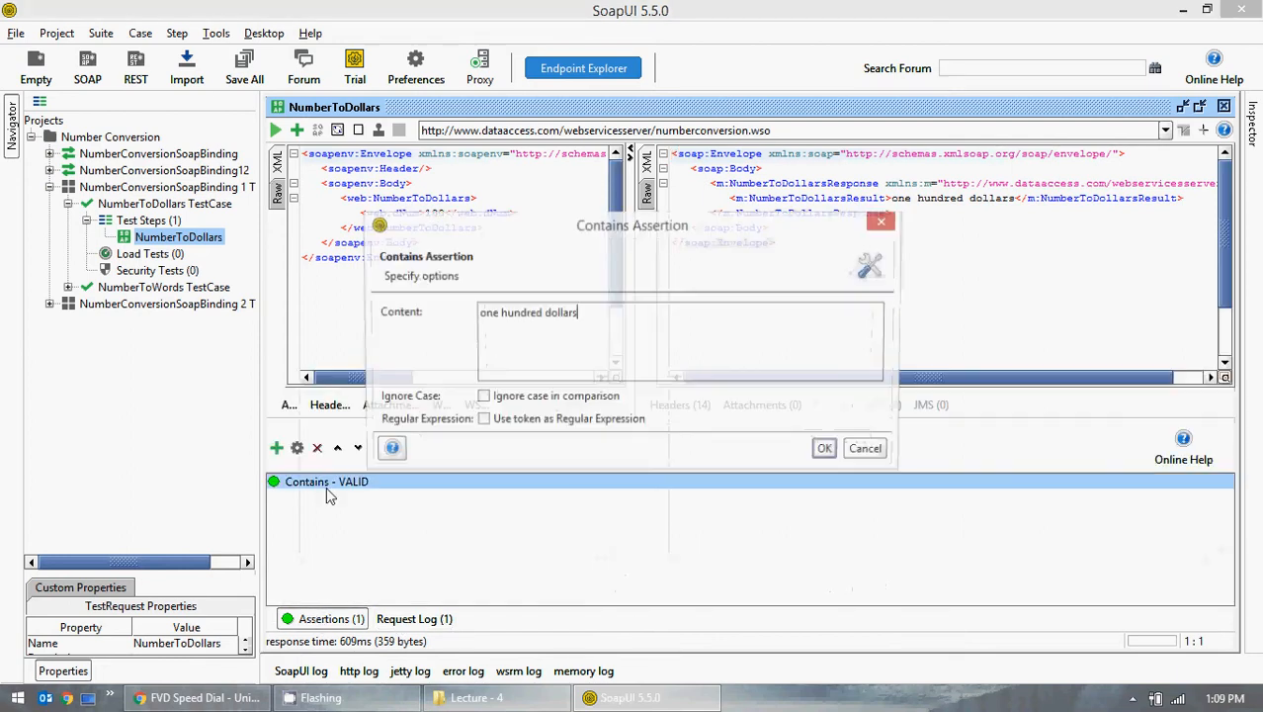
{"action": "left_click", "coordinate": [870, 452]}
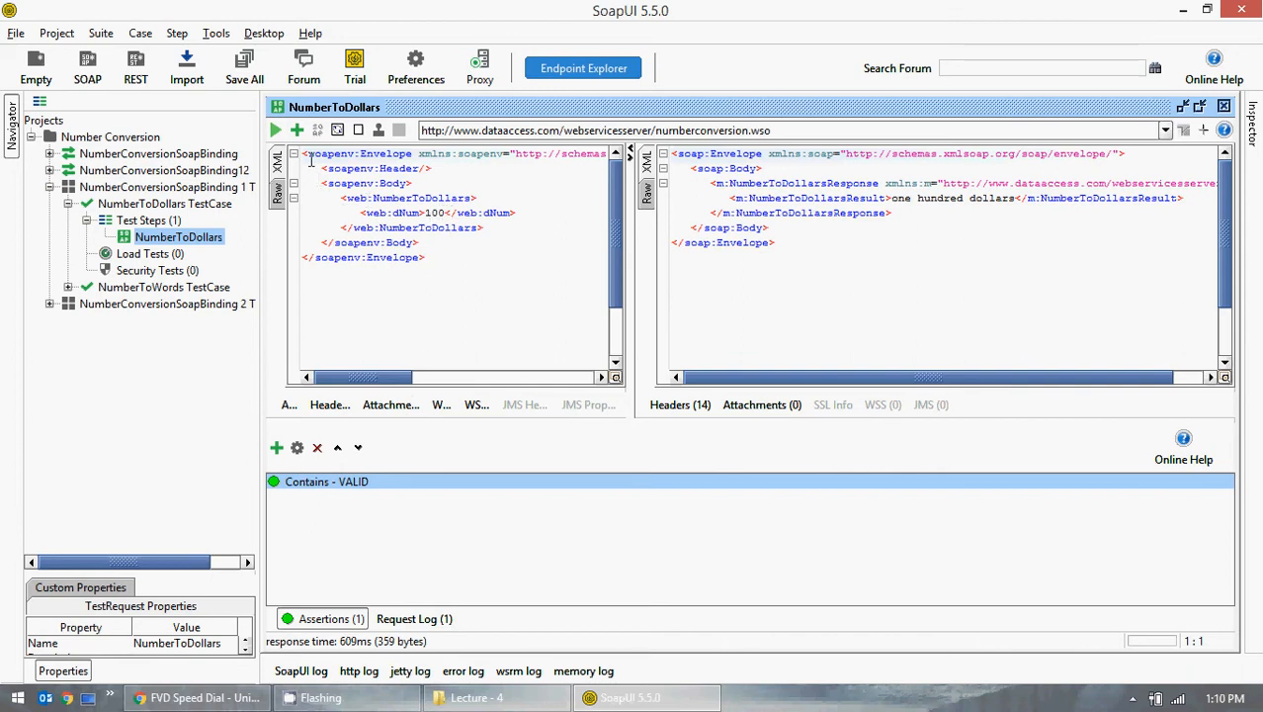
Examine the assertion types in each available category from Property Content to Security without adding any, and recheck the Contains assertion's options
{"action": "left_click", "coordinate": [297, 130]}
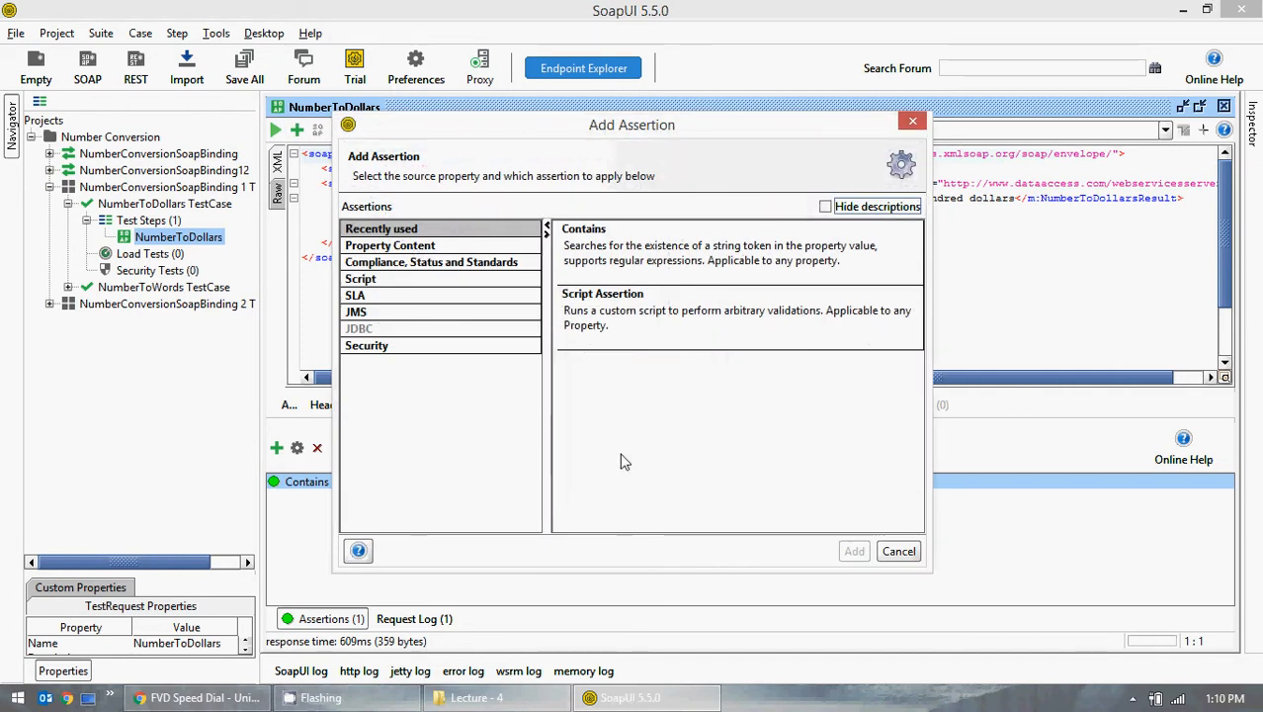
{"action": "left_click", "coordinate": [415, 246]}
{"action": "left_click", "coordinate": [418, 230]}
{"action": "left_click", "coordinate": [419, 247]}
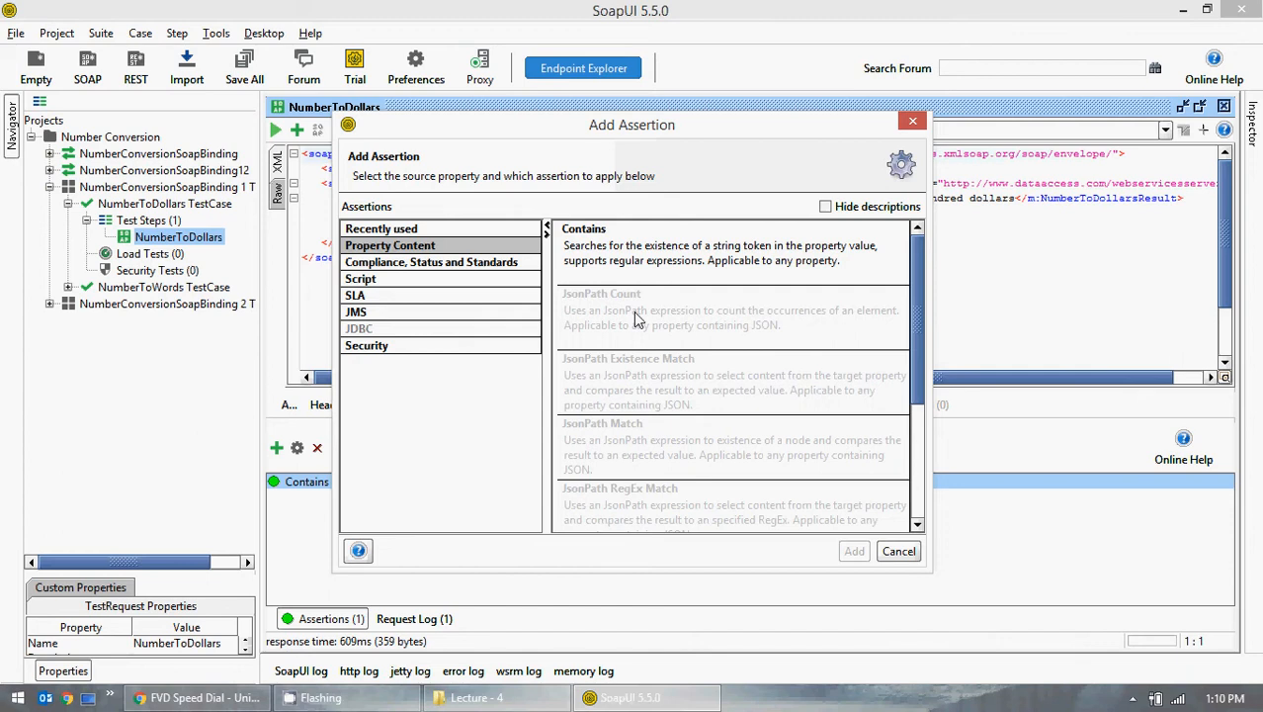
{"action": "left_click", "coordinate": [457, 263]}
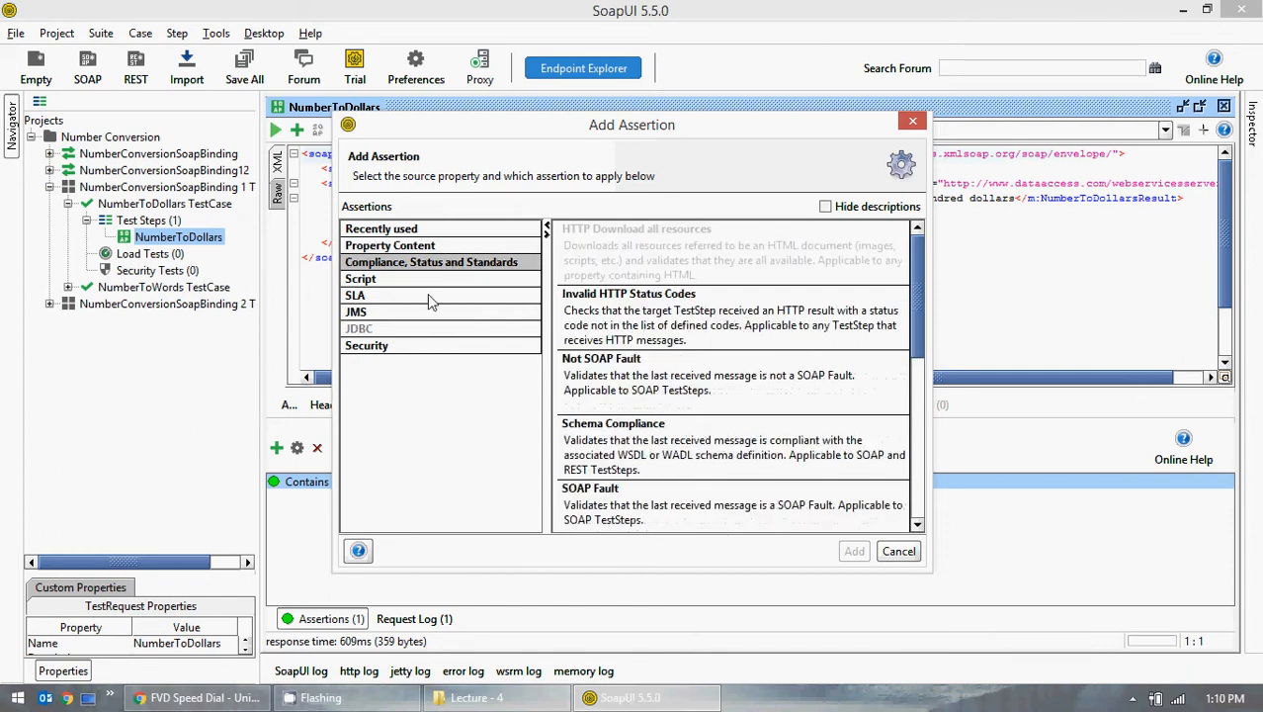
{"action": "scroll", "coordinate": [653, 416], "scroll_direction": "down", "scroll_amount": 2}
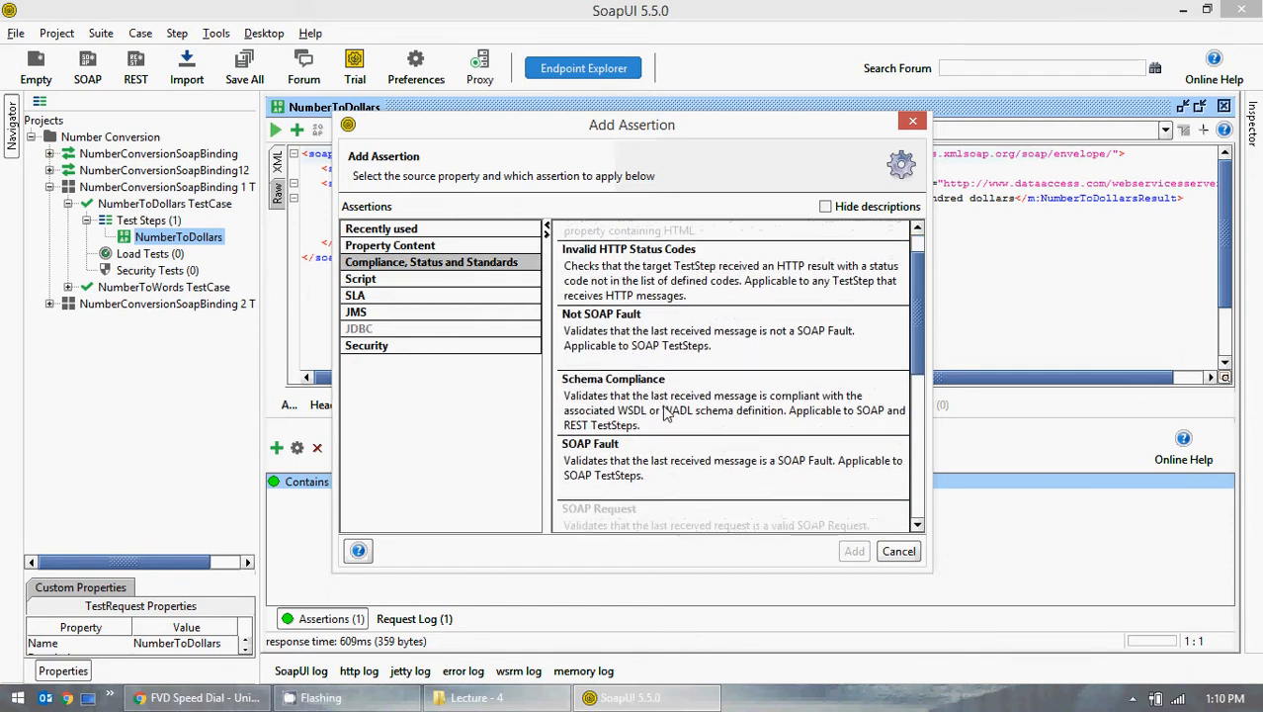
{"action": "left_click", "coordinate": [417, 281]}
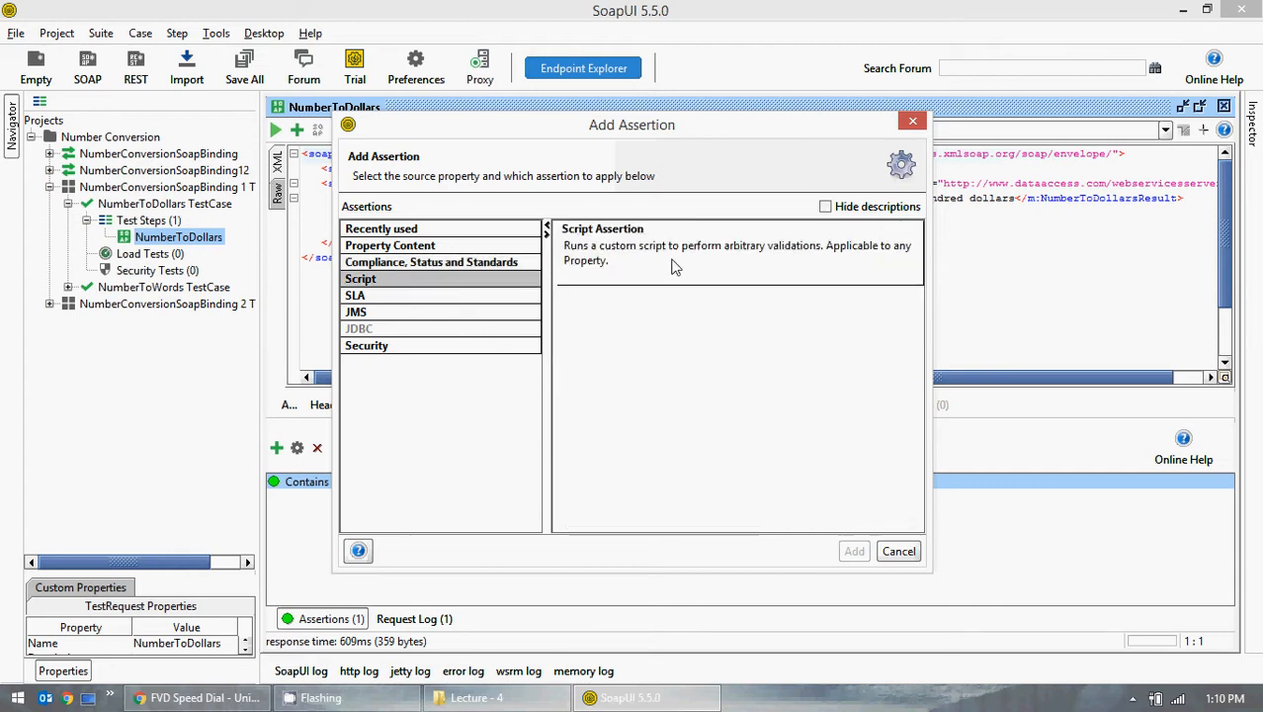
{"action": "left_click", "coordinate": [375, 299]}
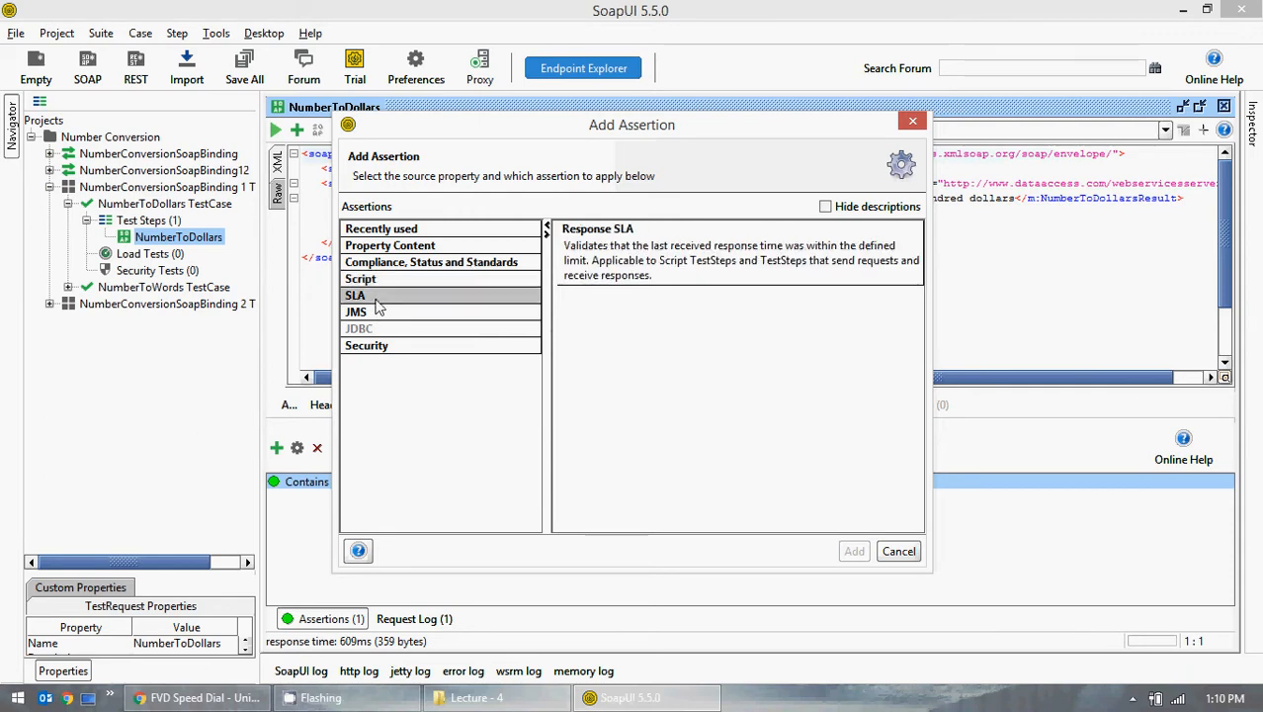
{"action": "left_click", "coordinate": [379, 314]}
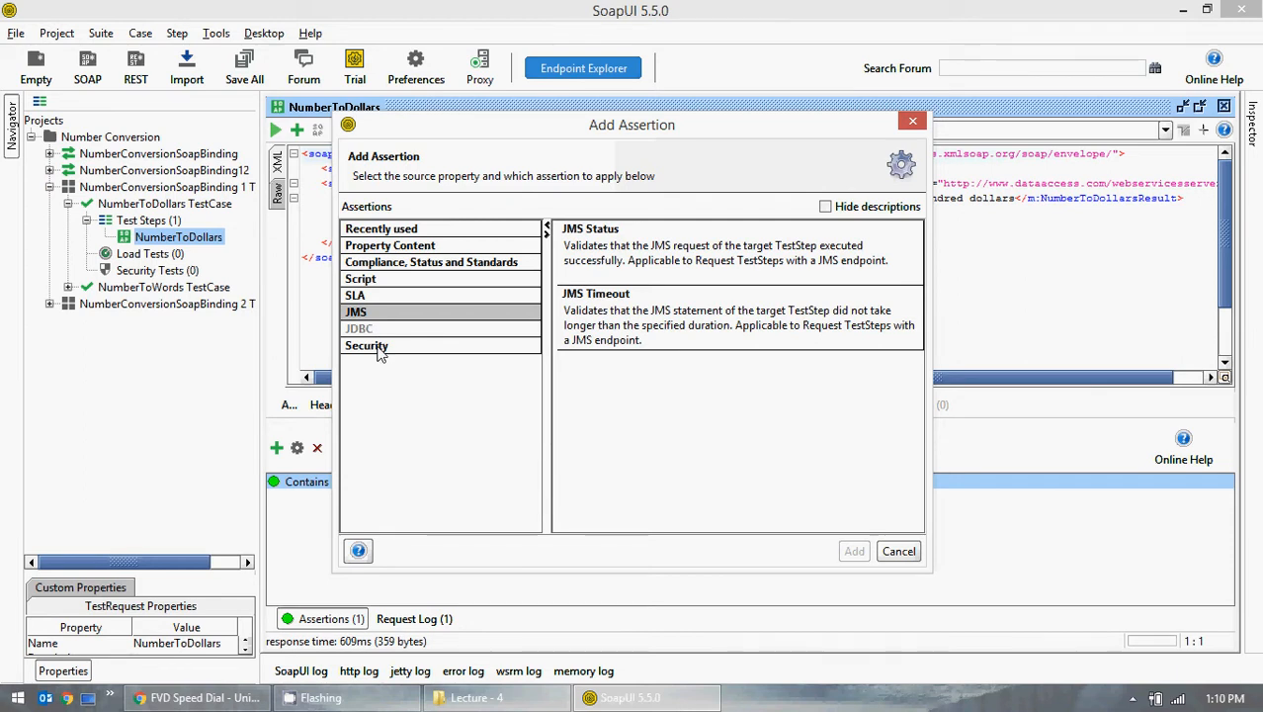
{"action": "left_click", "coordinate": [378, 348]}
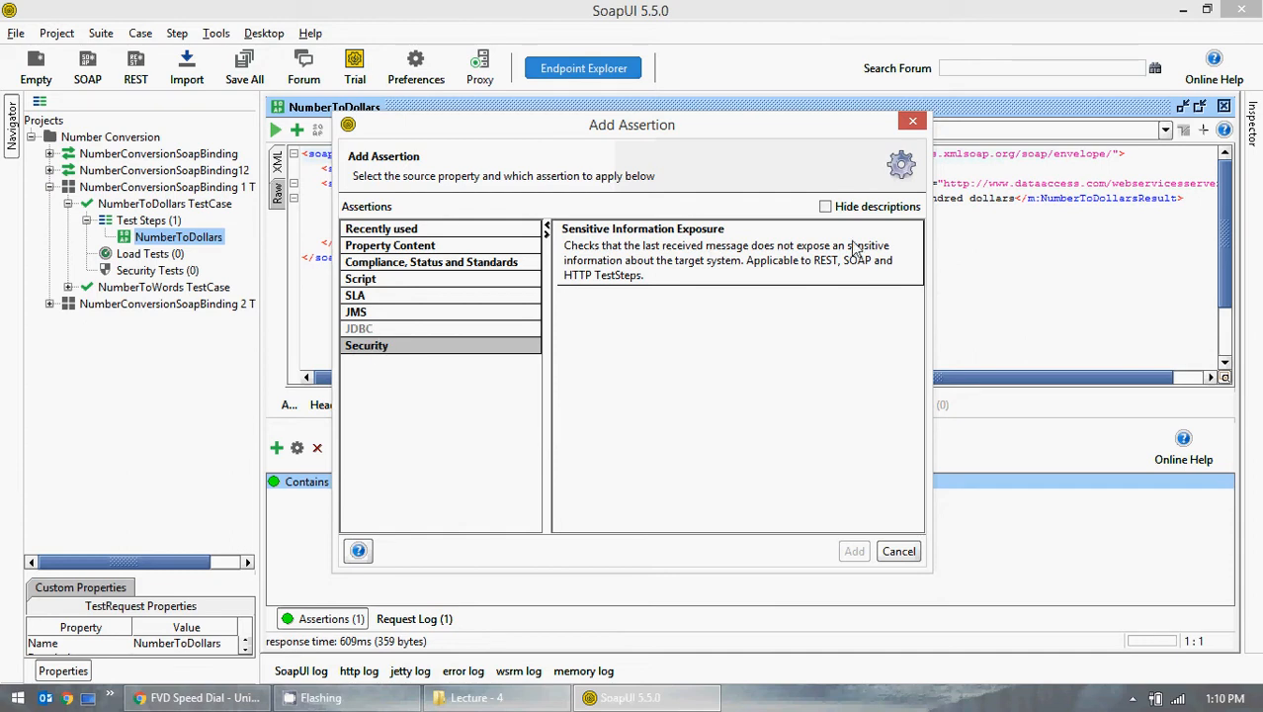
{"action": "left_click", "coordinate": [912, 122]}
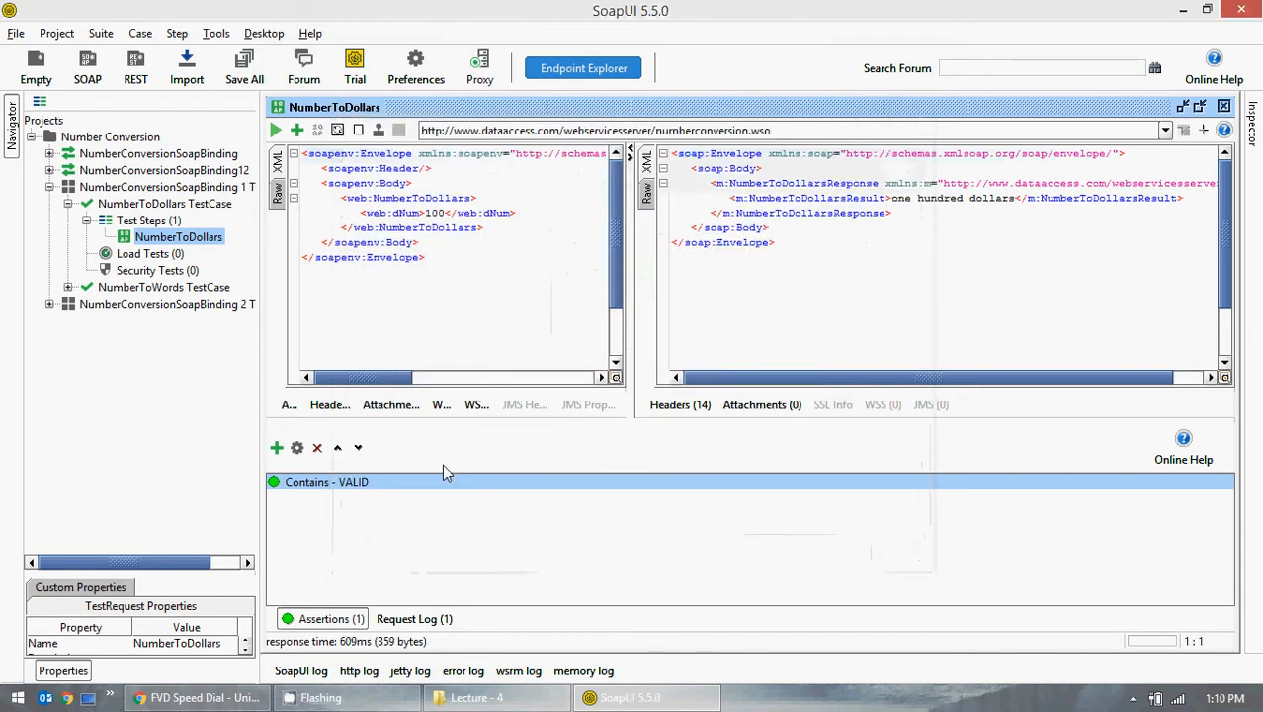
{"action": "double_click", "coordinate": [353, 482]}
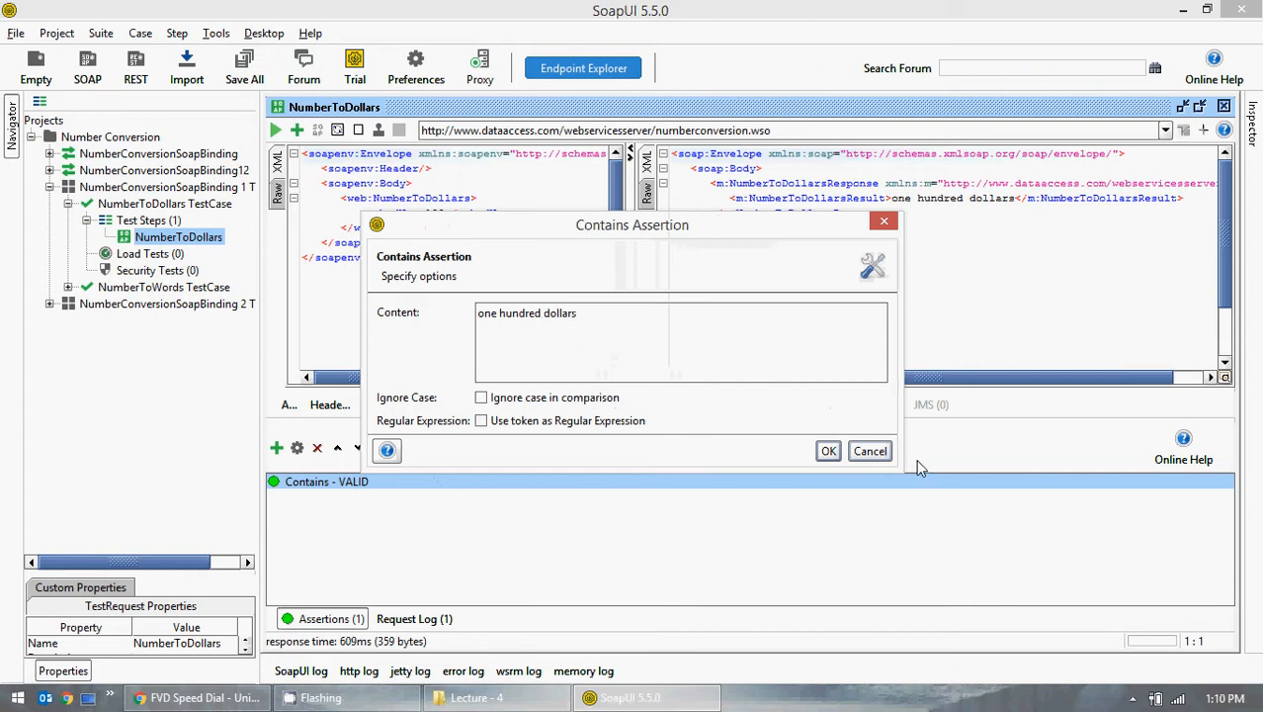
{"action": "left_click", "coordinate": [870, 450]}
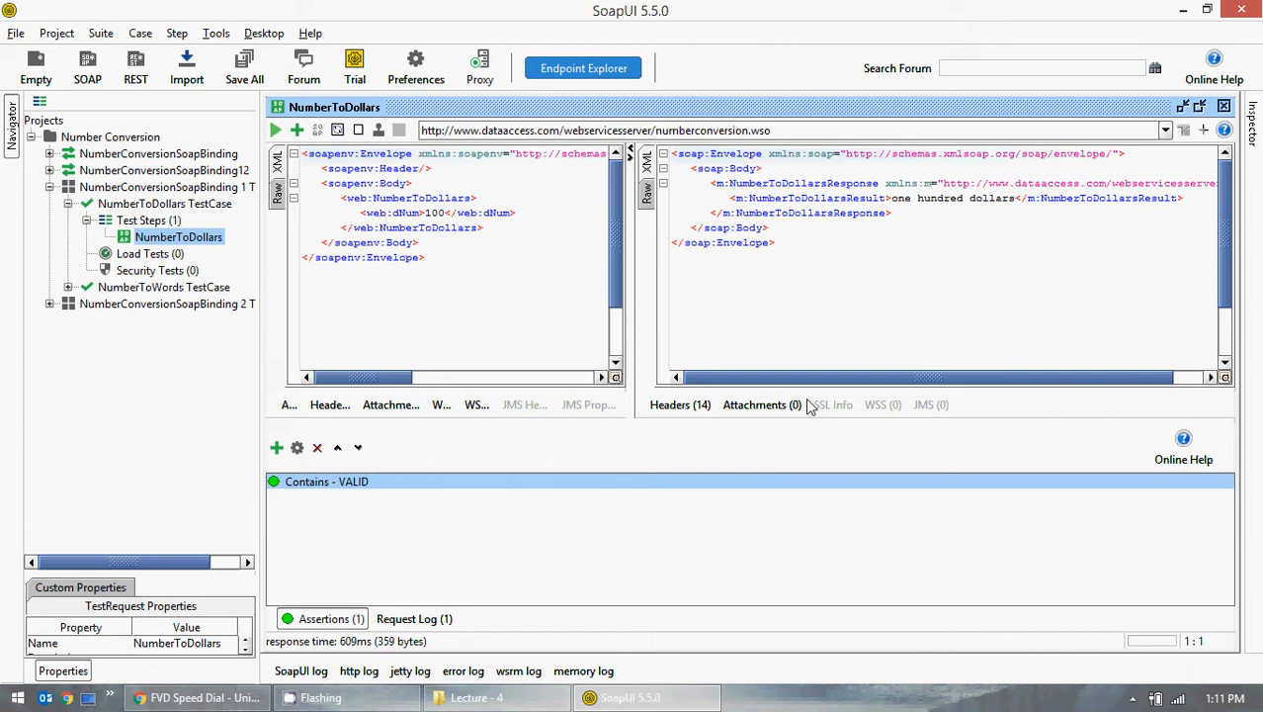
Widen the request pane and select the dNum value 100 in the NumberToDollars request XML
{"action": "left_click_drag", "start_coordinate": [630, 316], "coordinate": [741, 317]}
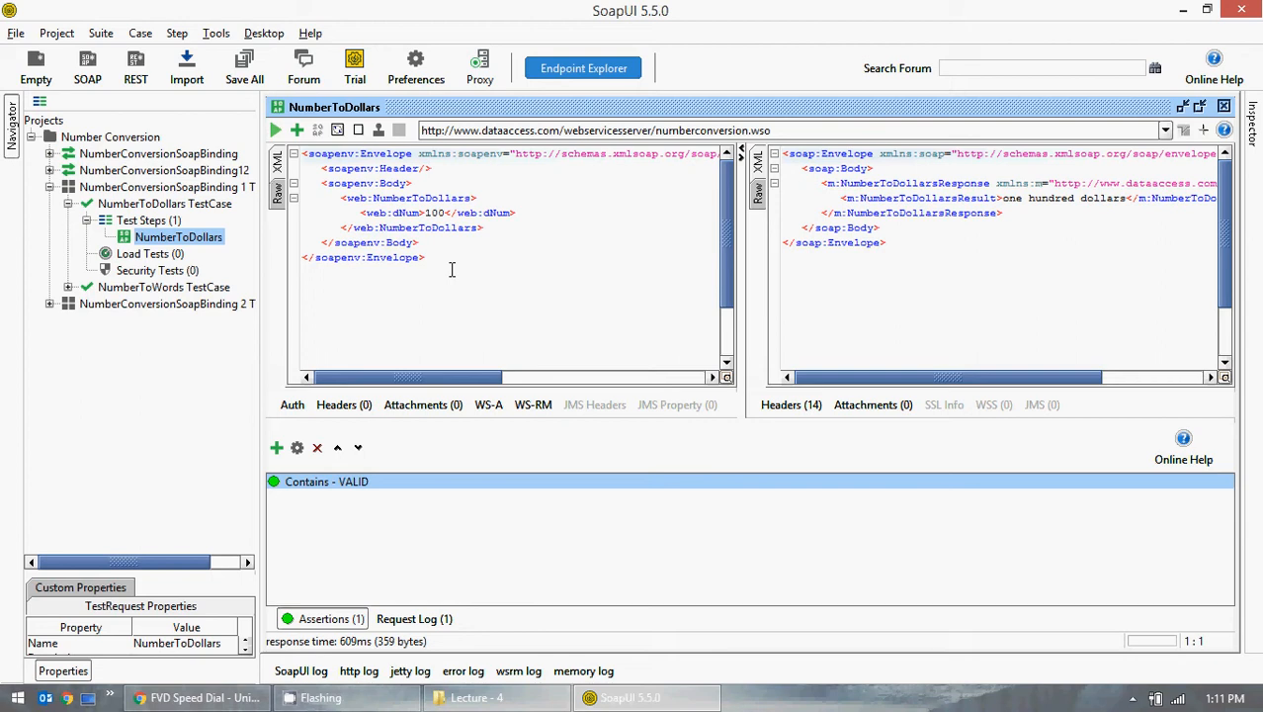
{"action": "left_click_drag", "start_coordinate": [447, 267], "coordinate": [340, 162]}
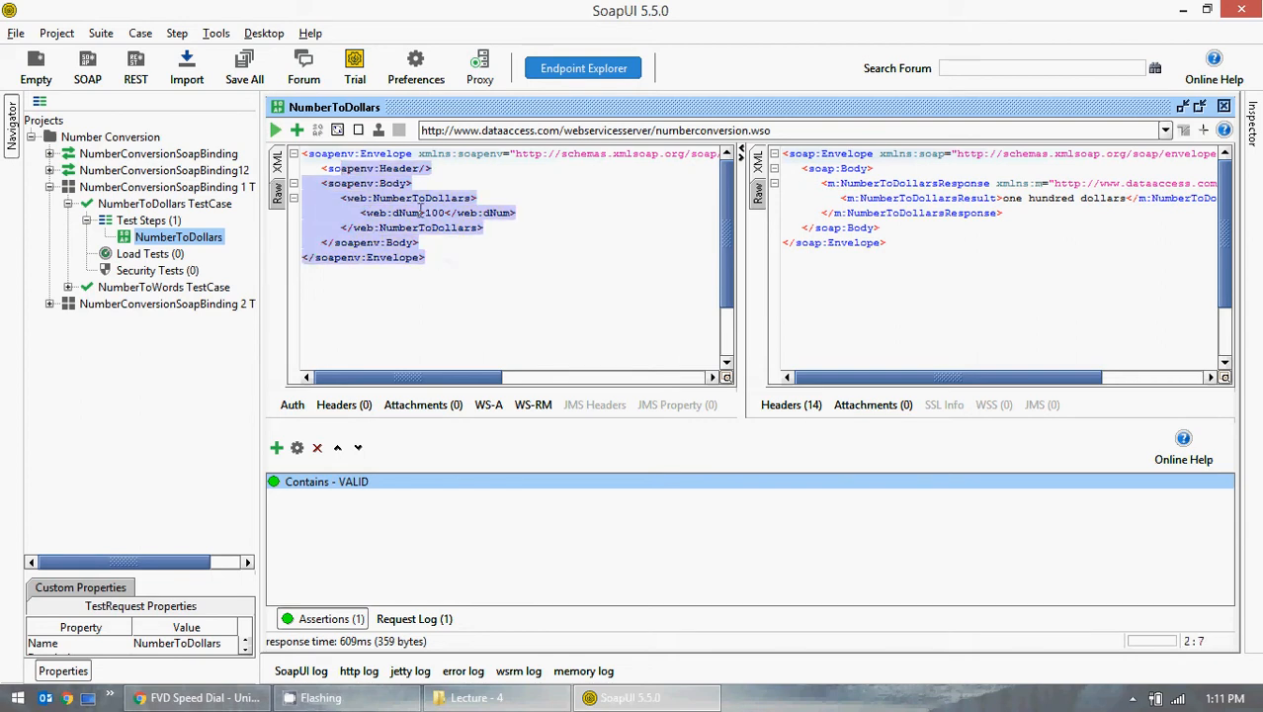
{"action": "left_click", "coordinate": [427, 212]}
{"action": "left_click_drag", "start_coordinate": [427, 213], "coordinate": [446, 219]}
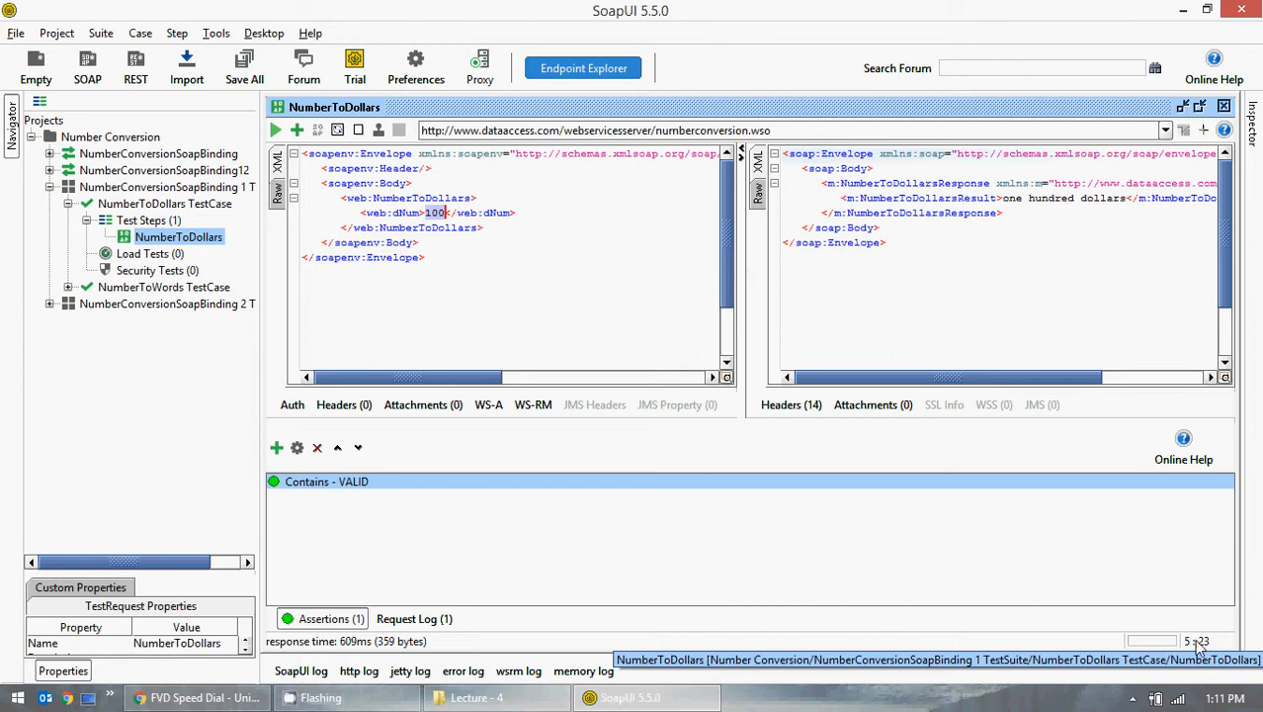
Review the request log of the NumberToDollars test step and the earlier entries of the SoapUI log
{"action": "left_click", "coordinate": [407, 621]}
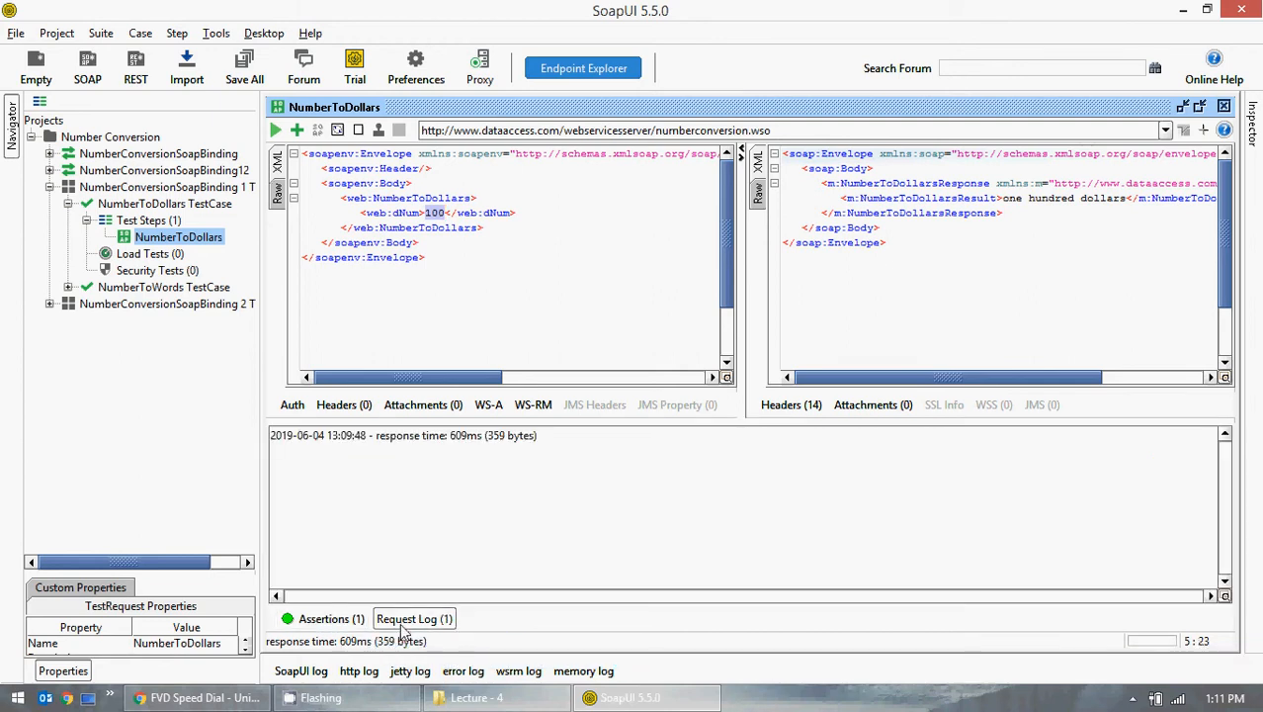
{"action": "left_click", "coordinate": [301, 671]}
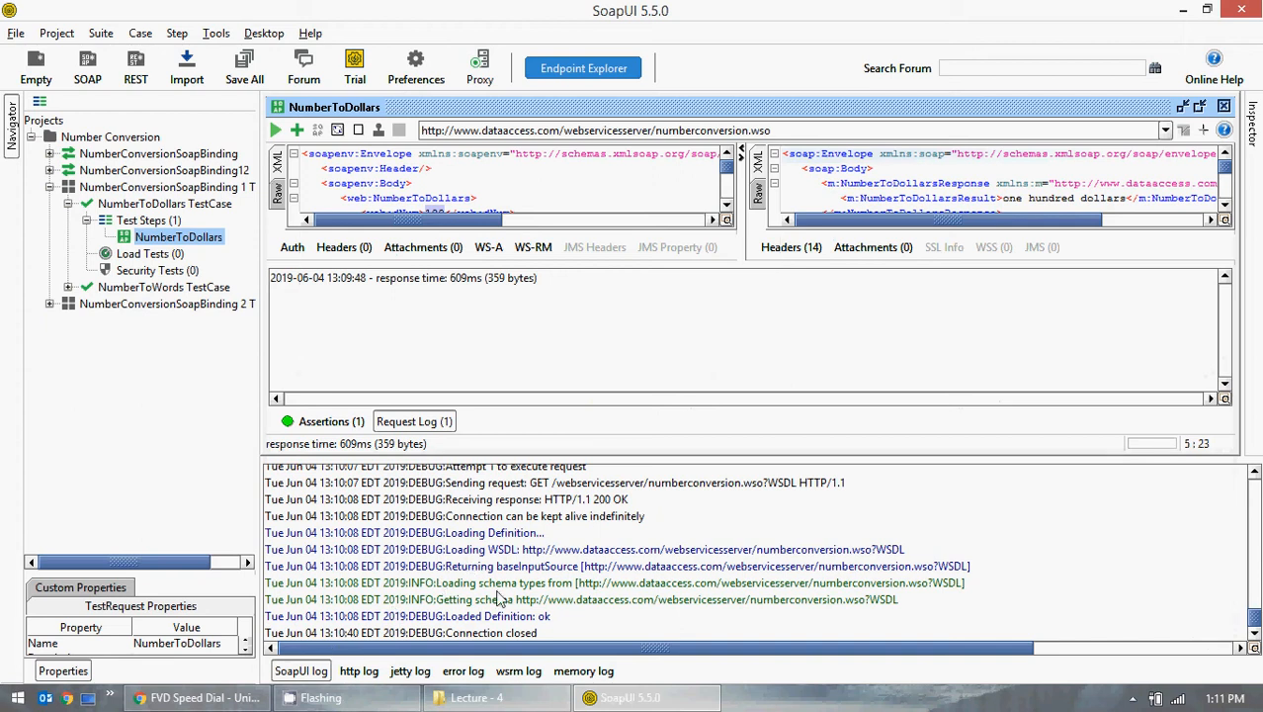
{"action": "scroll", "coordinate": [524, 575], "scroll_direction": "up", "scroll_amount": 1}
{"action": "scroll", "coordinate": [523, 578], "scroll_direction": "up", "scroll_amount": 10}
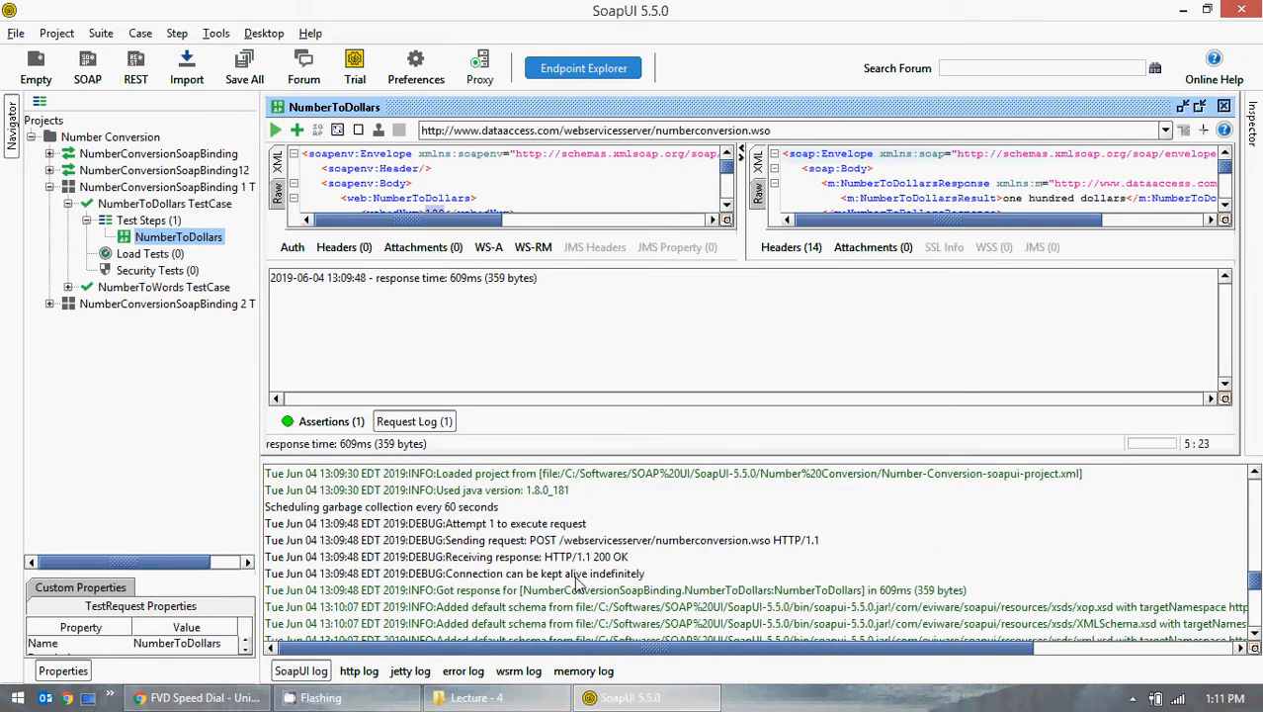
{"action": "right_click", "coordinate": [569, 573]}
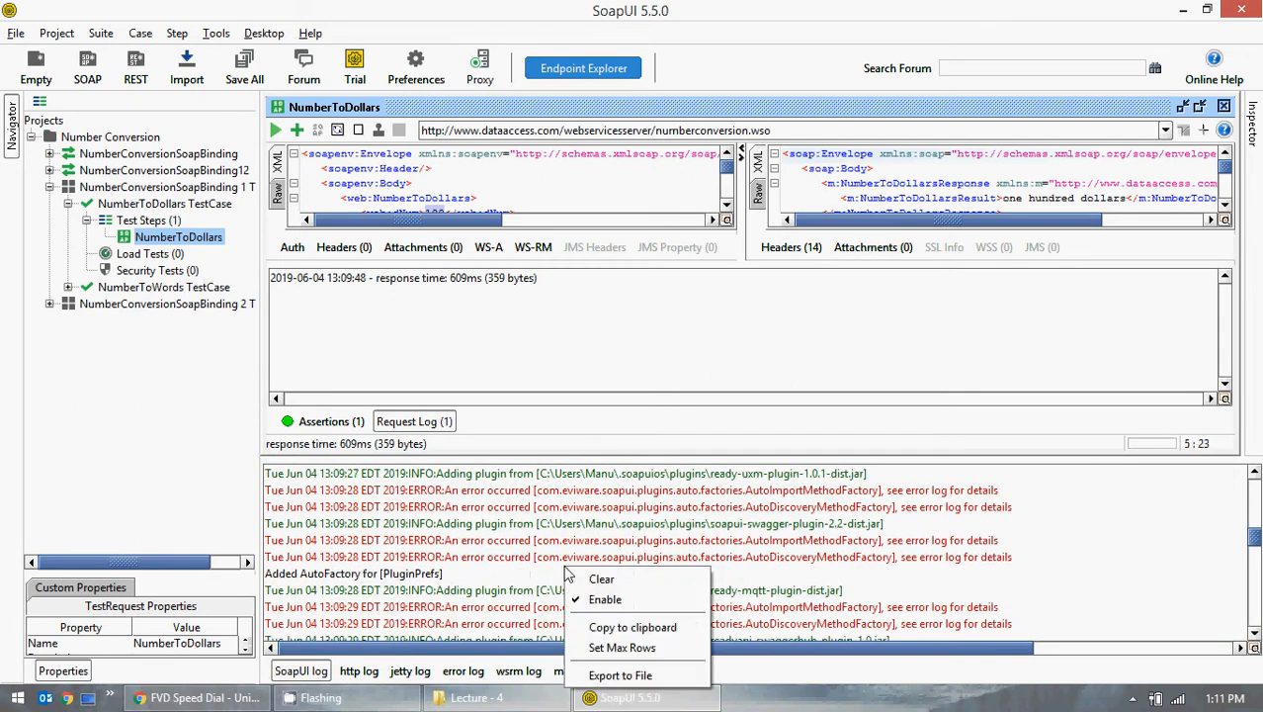
{"action": "left_click", "coordinate": [661, 675]}
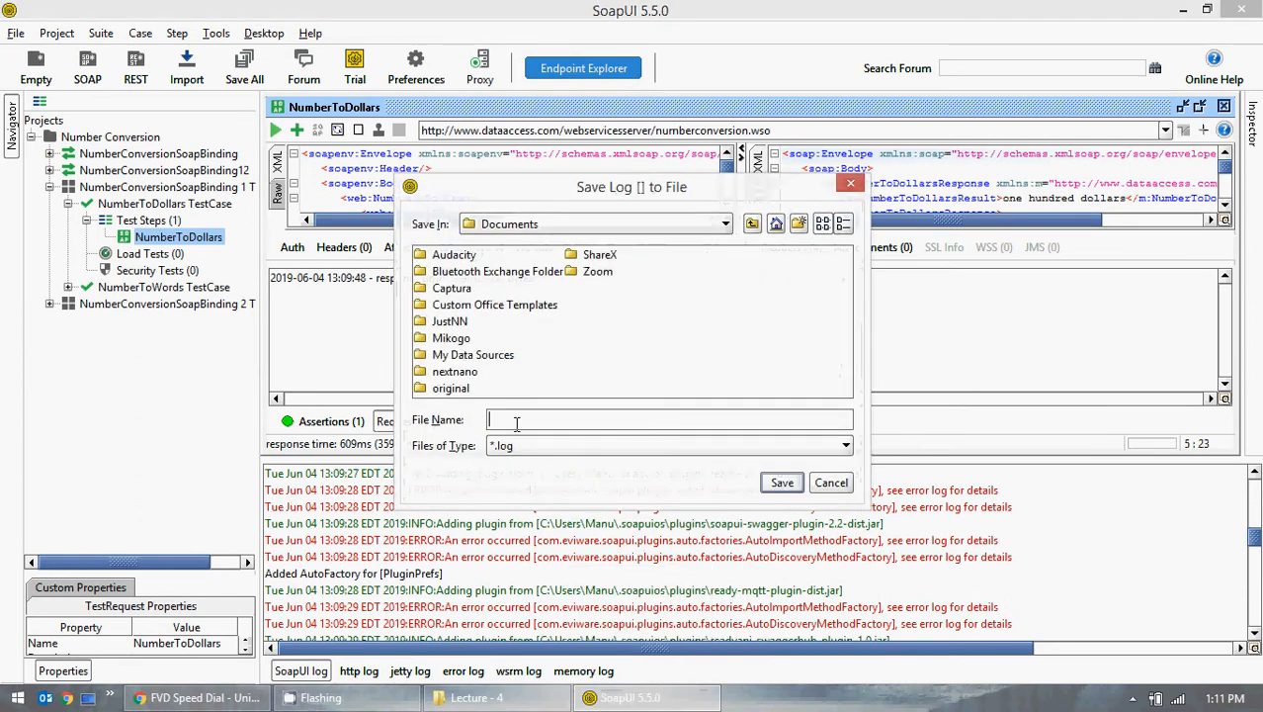
{"action": "left_click", "coordinate": [834, 484]}
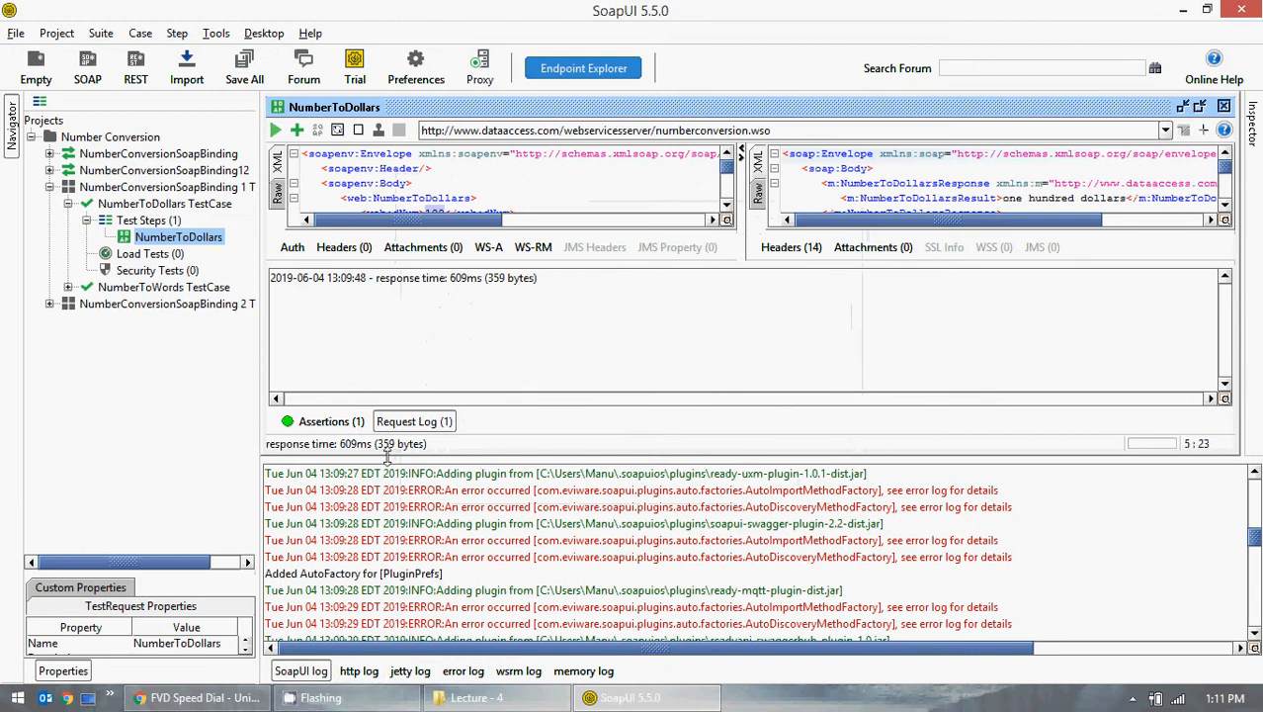
Collapse the request log, check the latest SoapUI log entries and collapse that log
{"action": "left_click", "coordinate": [432, 423]}
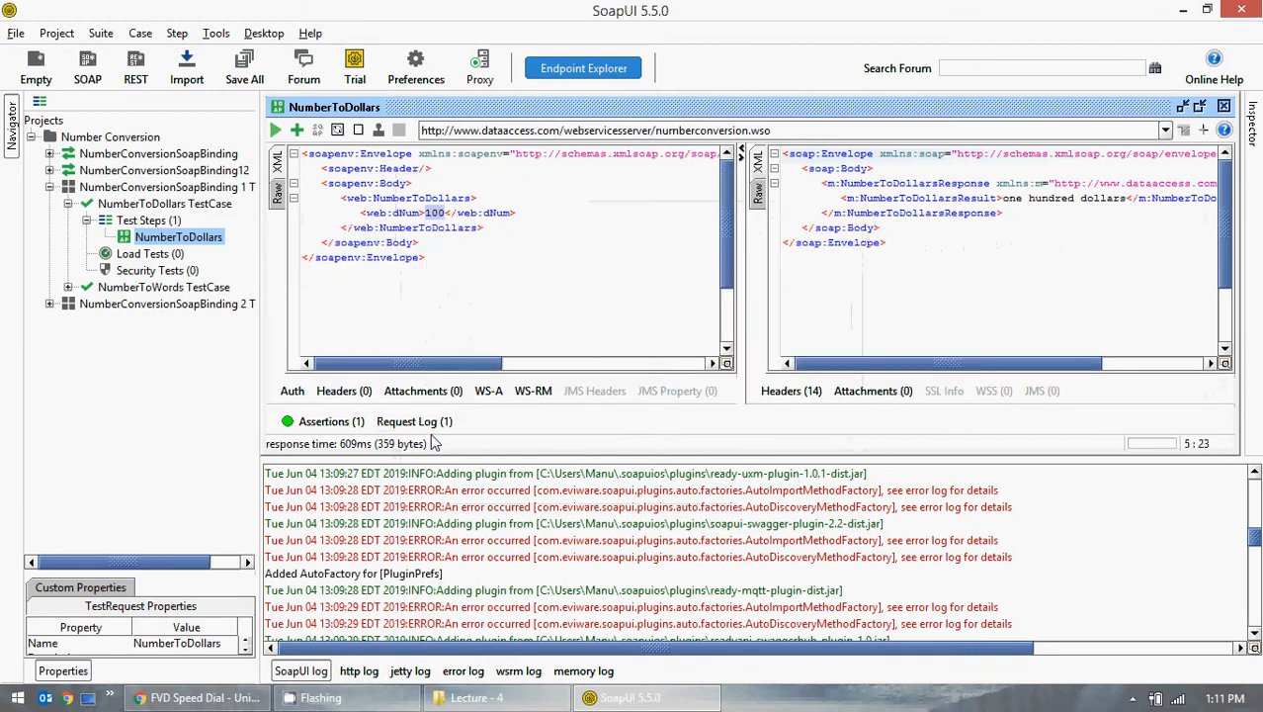
{"action": "scroll", "coordinate": [427, 574], "scroll_direction": "down", "scroll_amount": 10}
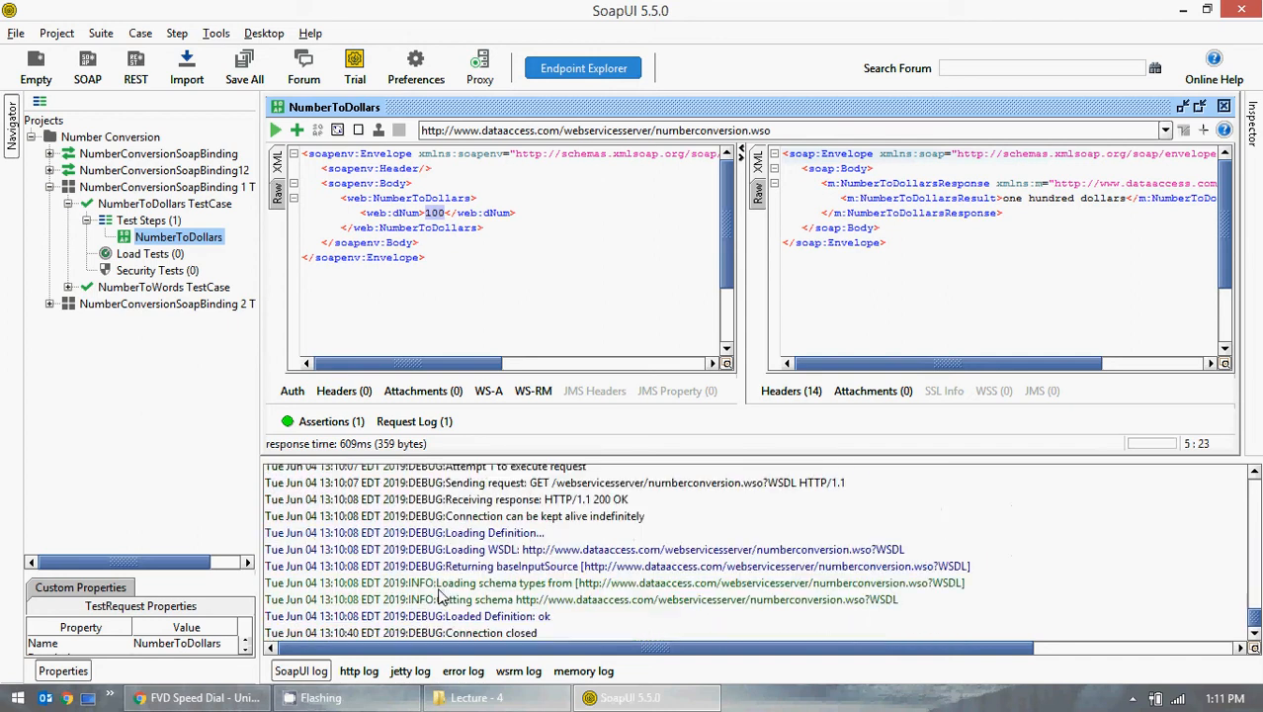
{"action": "left_click", "coordinate": [315, 672]}
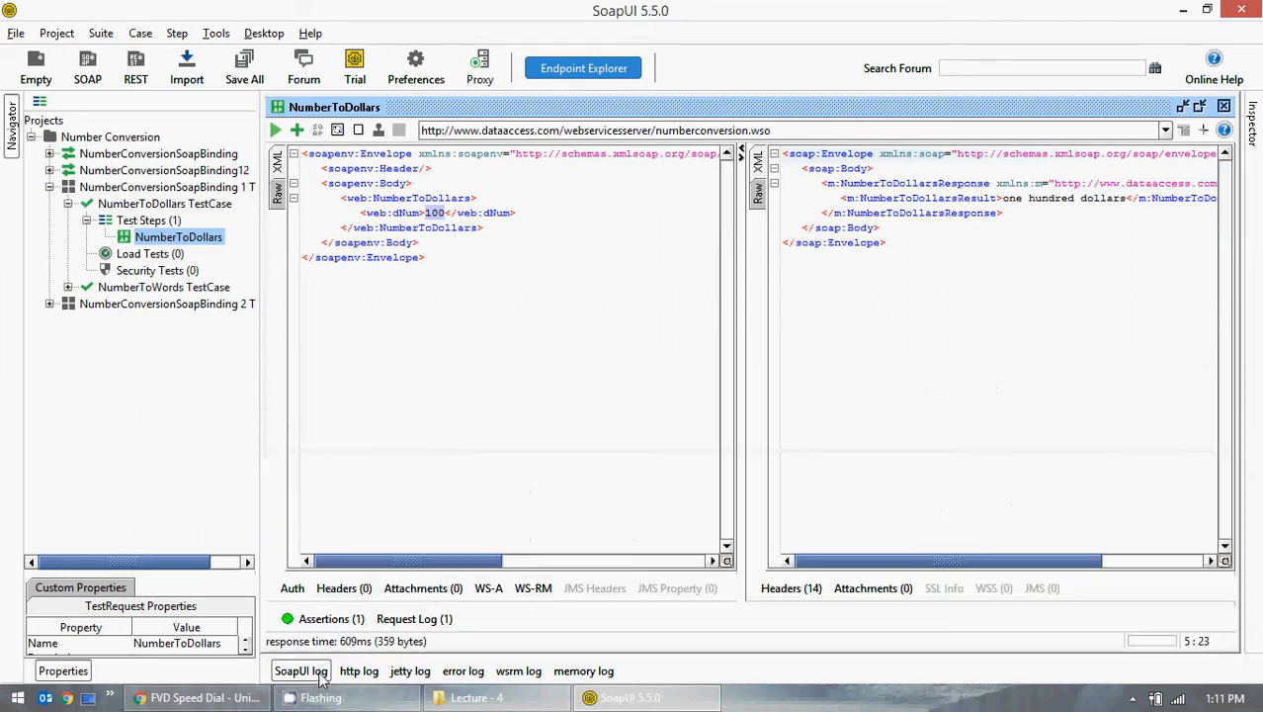
Examine the http, error, wsrm and memory logs, and collapse the log pane
{"action": "left_click", "coordinate": [358, 672]}
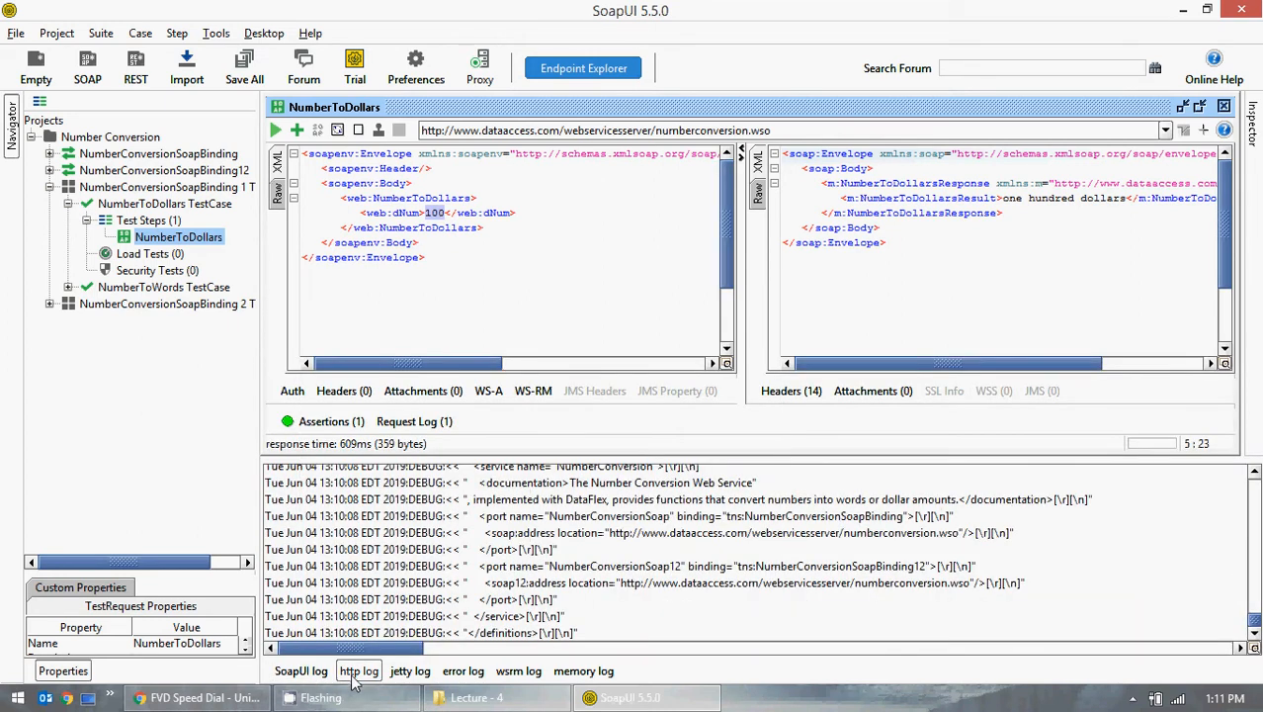
{"action": "scroll", "coordinate": [502, 593], "scroll_direction": "up", "scroll_amount": 15}
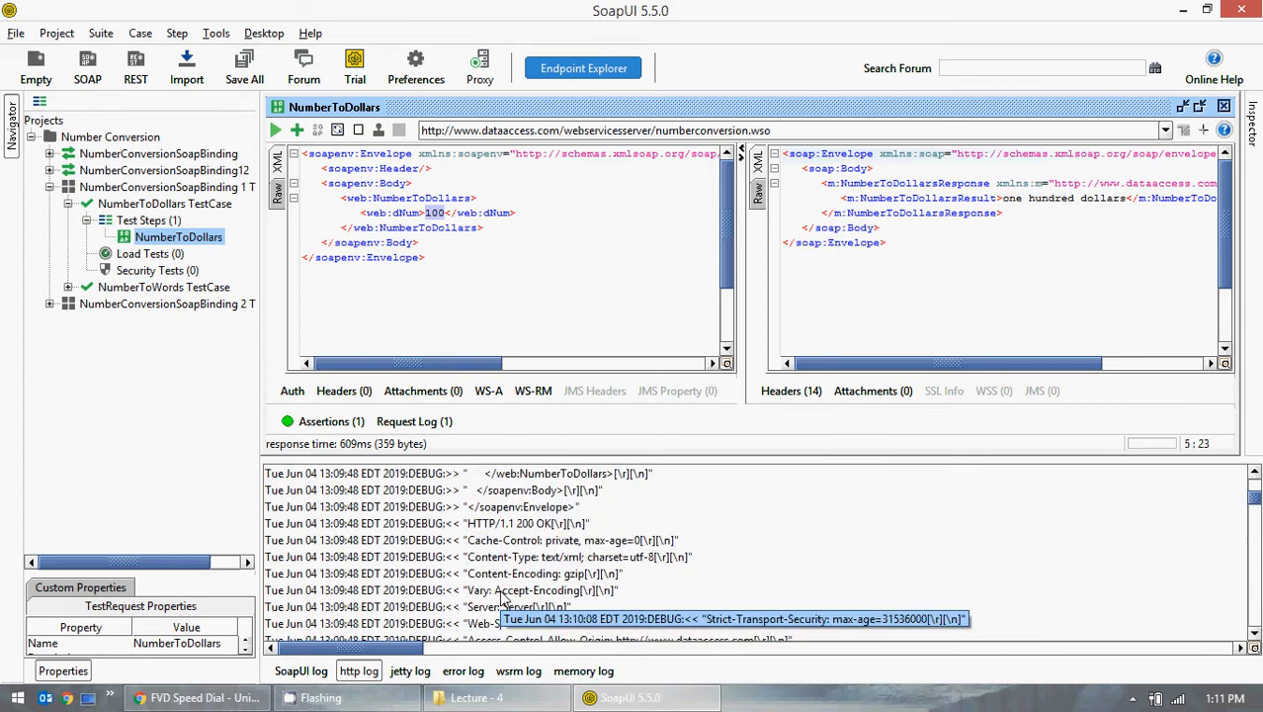
{"action": "left_click", "coordinate": [463, 672]}
{"action": "left_click", "coordinate": [518, 673]}
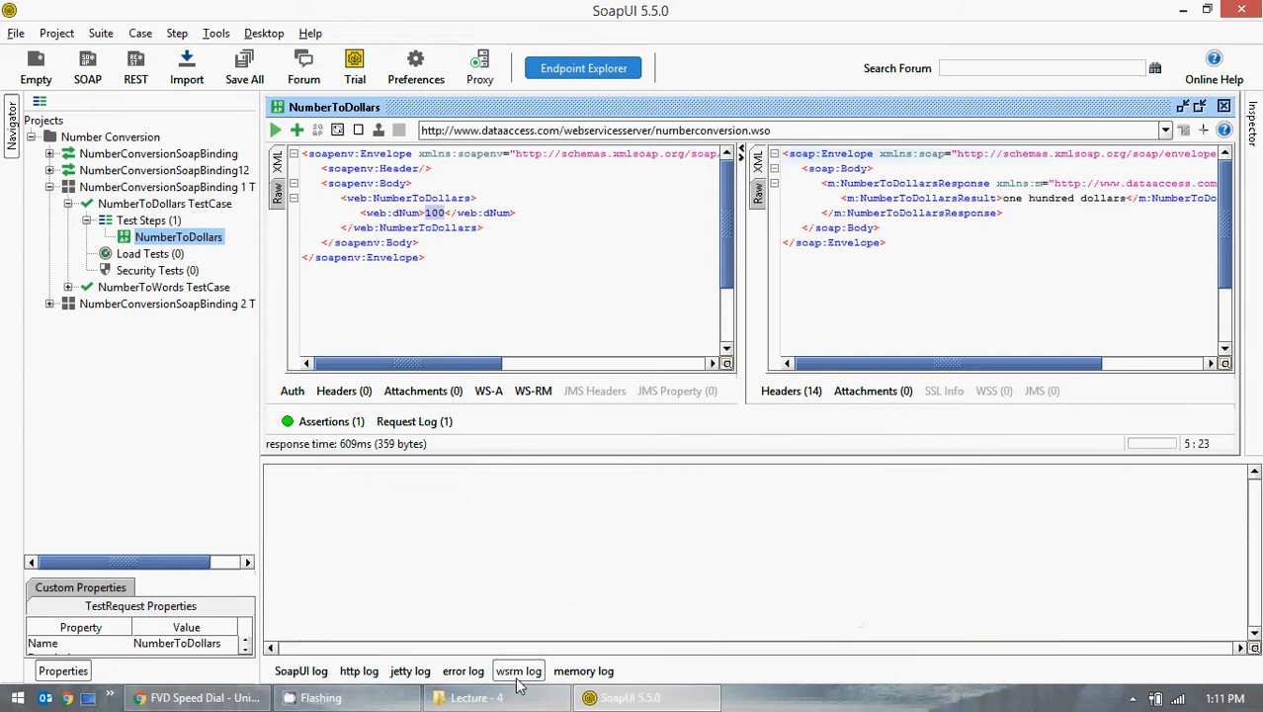
{"action": "left_click", "coordinate": [584, 672]}
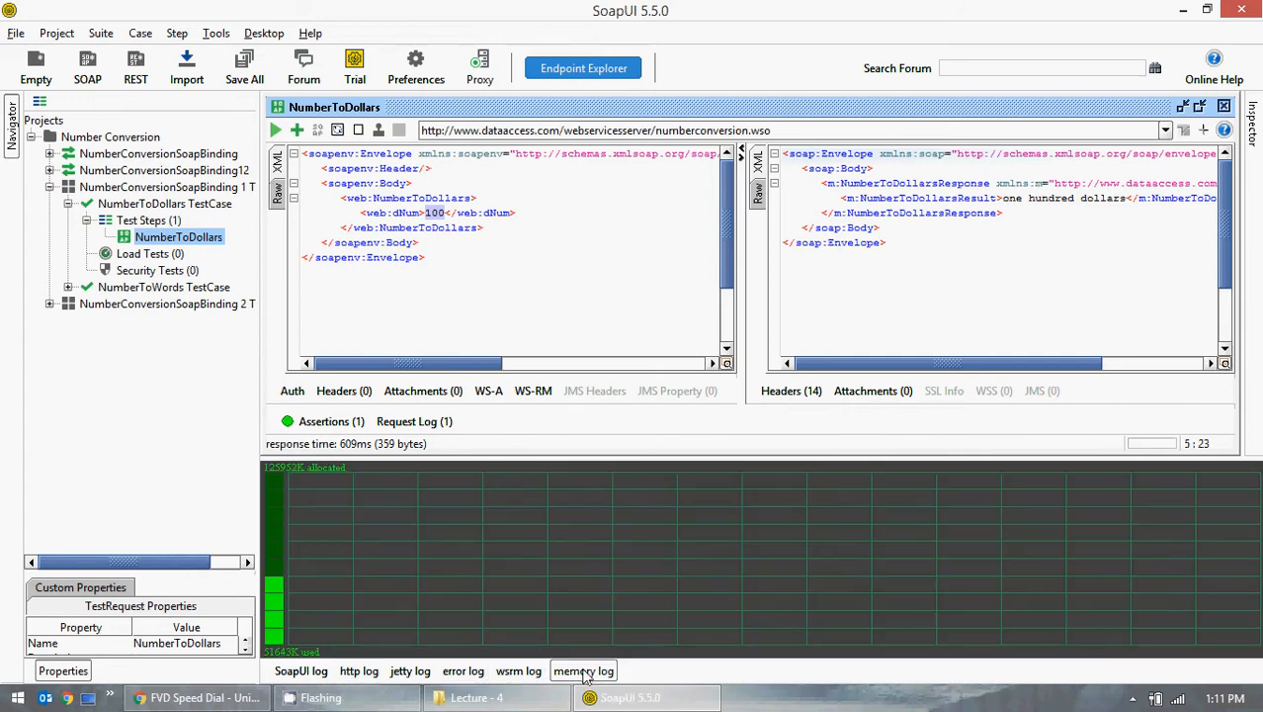
{"action": "left_click", "coordinate": [309, 672]}
{"action": "left_click", "coordinate": [306, 672]}
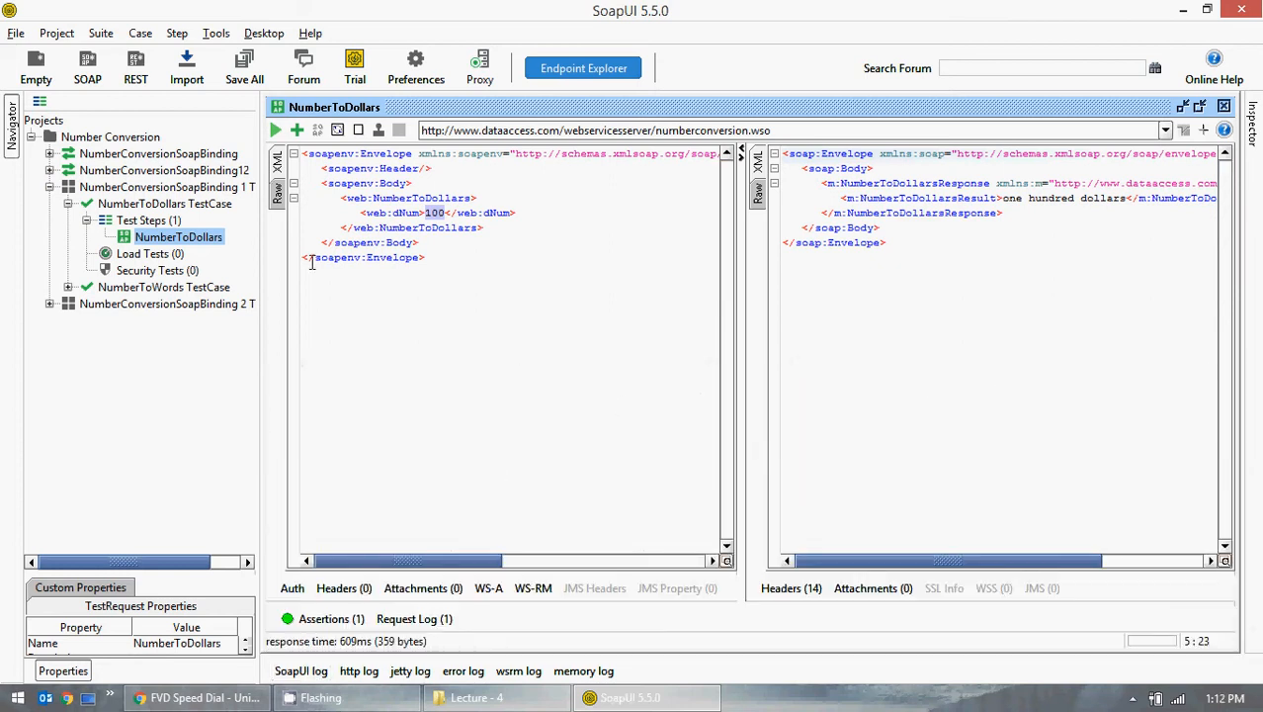
Close the NumberToDollars test step editor, and open the NumberToWords TestCase in a maximized editor
{"action": "left_click", "coordinate": [68, 288]}
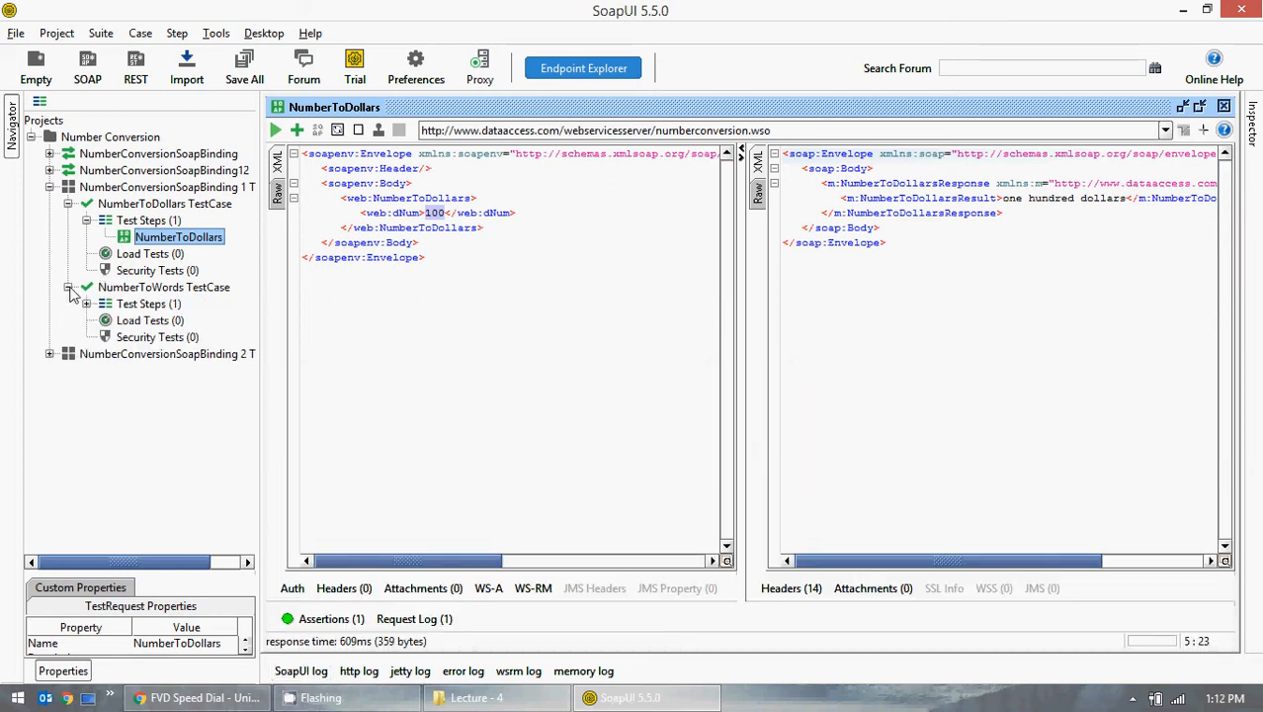
{"action": "left_click", "coordinate": [1224, 106]}
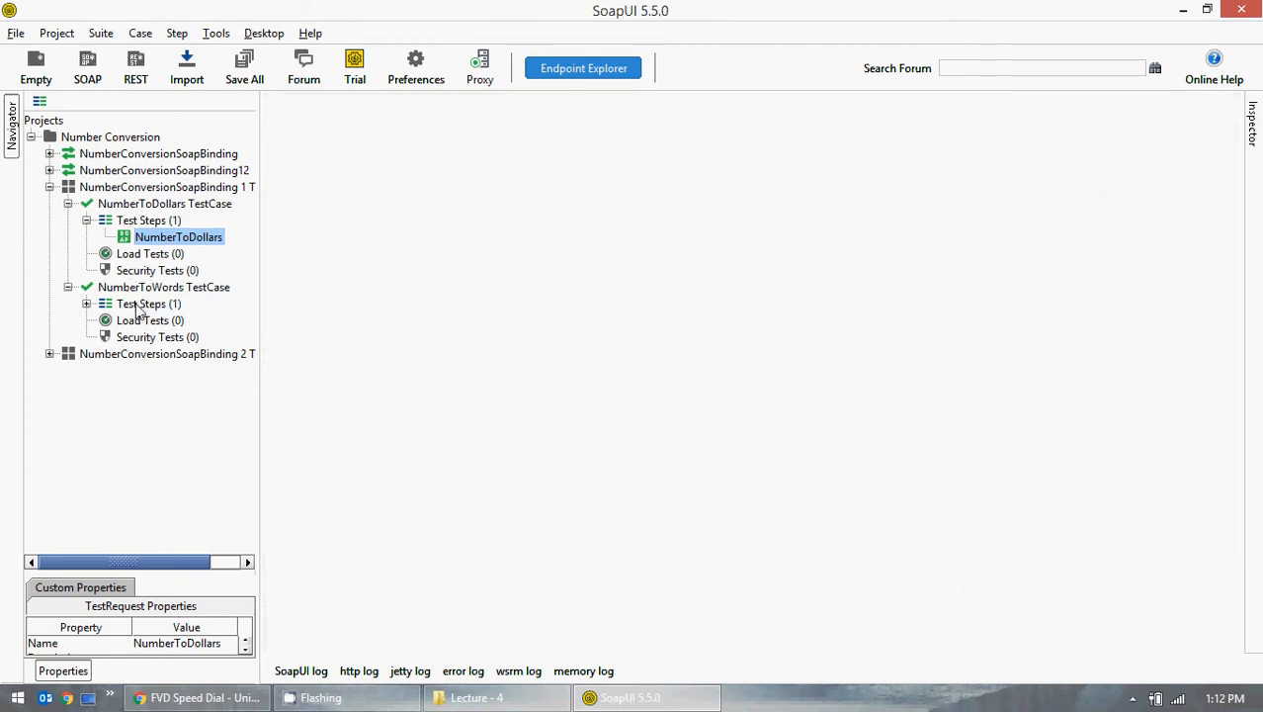
{"action": "double_click", "coordinate": [139, 304]}
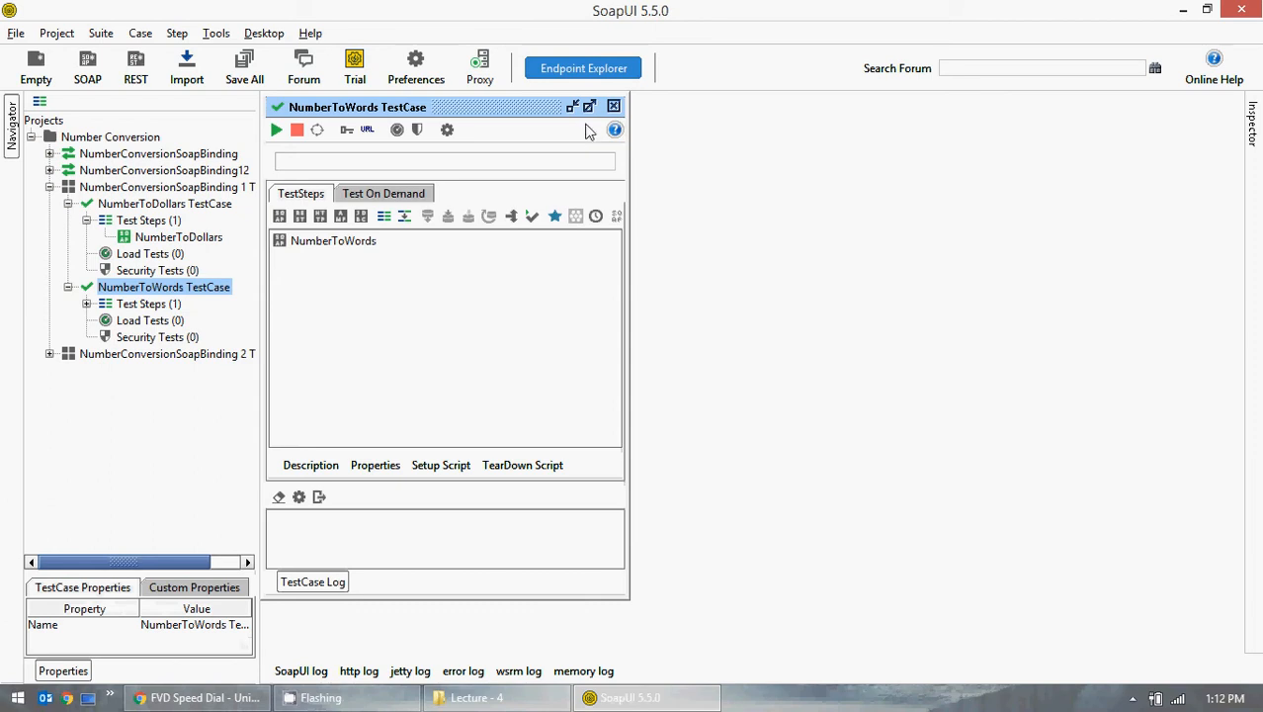
{"action": "left_click", "coordinate": [590, 107]}
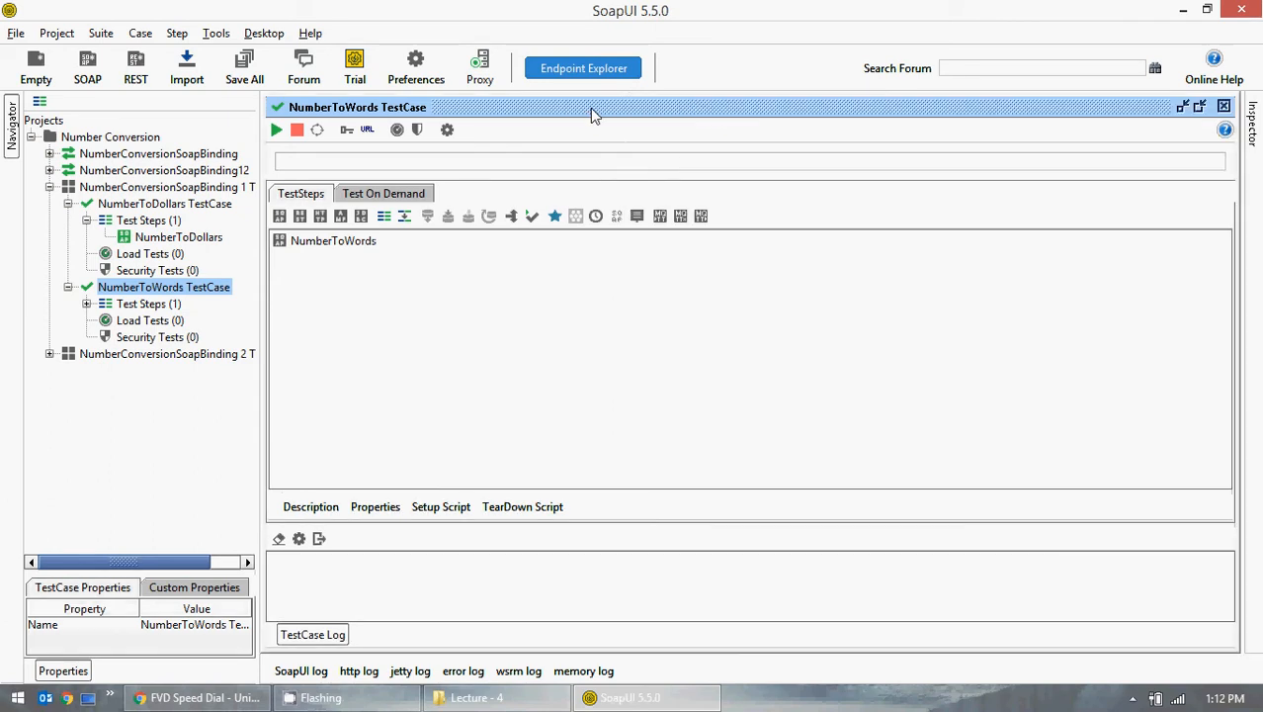
Close the NumberToWords TestCase editor, open its NumberToWords test step in a maximized editor and run the request
{"action": "left_click", "coordinate": [1224, 106]}
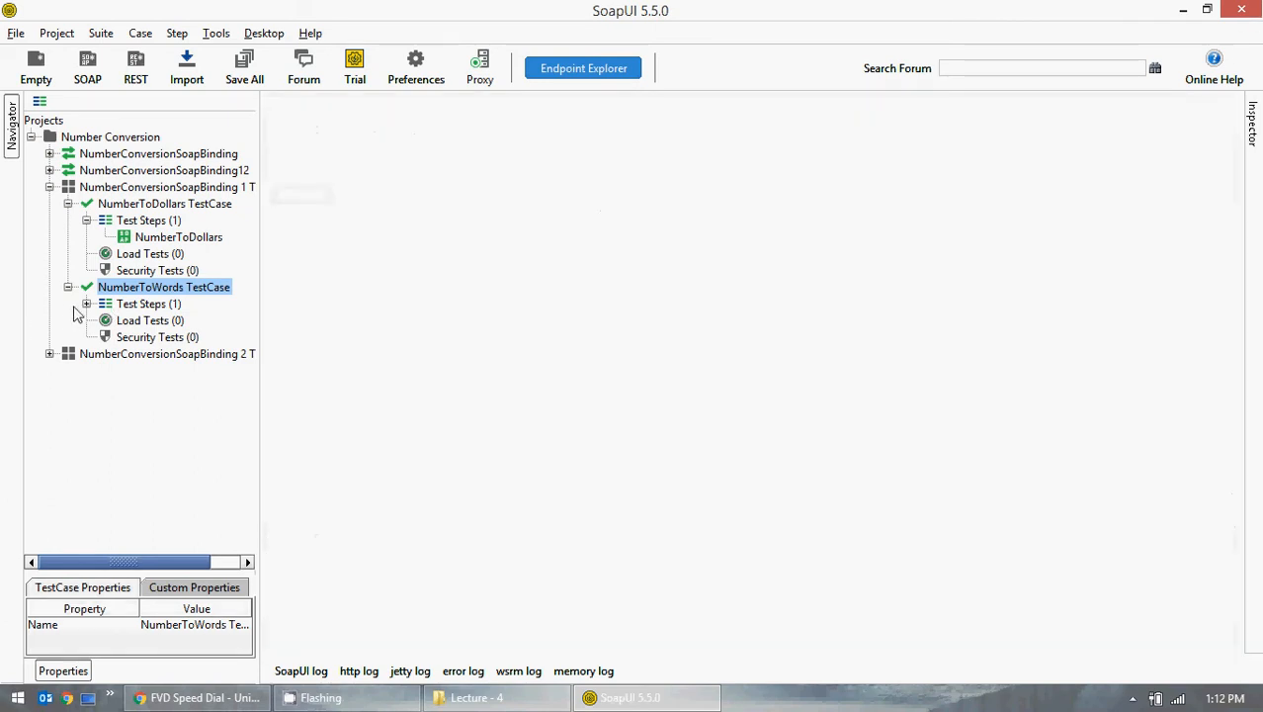
{"action": "left_click", "coordinate": [86, 303]}
{"action": "double_click", "coordinate": [170, 322]}
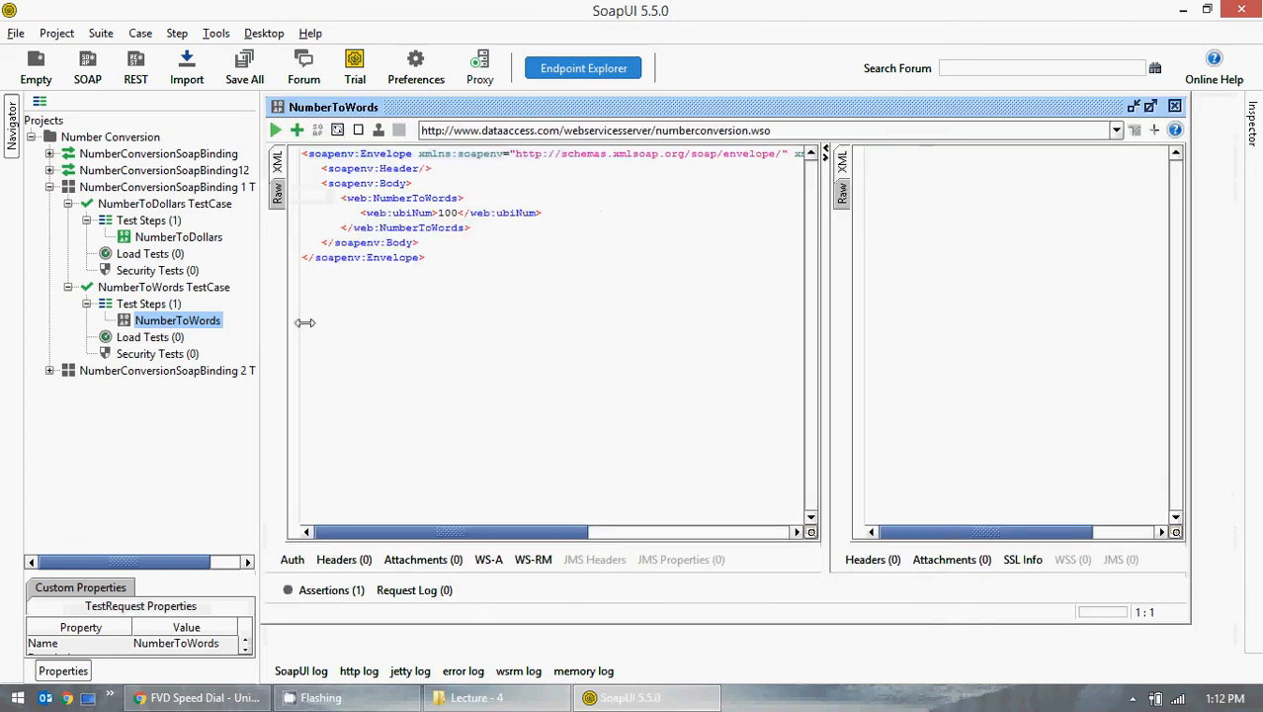
{"action": "left_click", "coordinate": [1151, 106]}
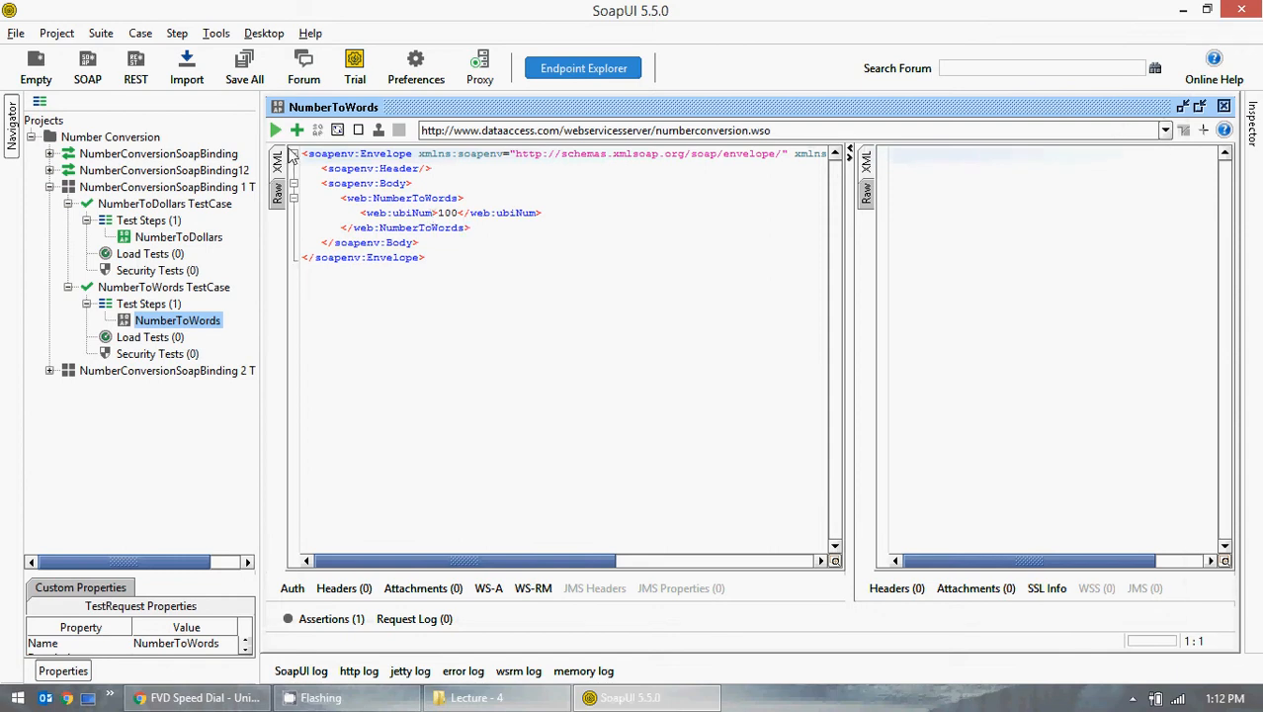
{"action": "key", "text": "alt+Return"}
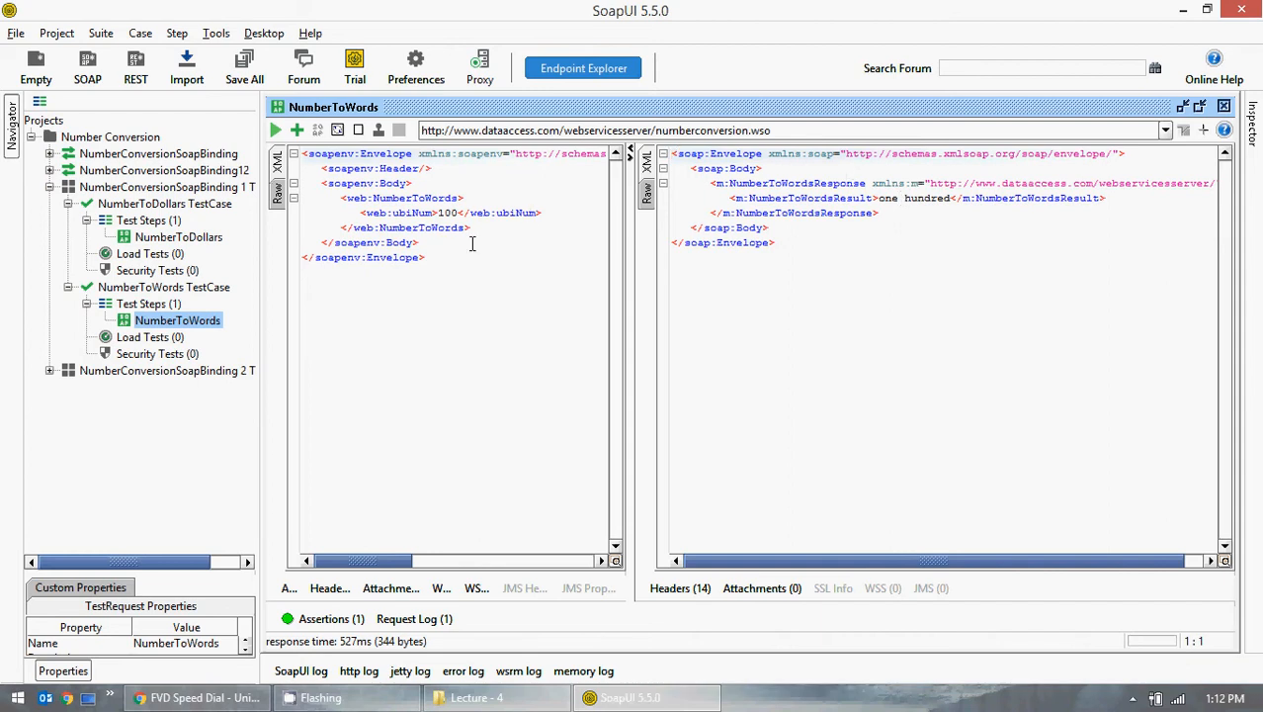
Compare the NumberToWords request value with the response result, and review the Contains assertion's settings without changing them
{"action": "double_click", "coordinate": [447, 213]}
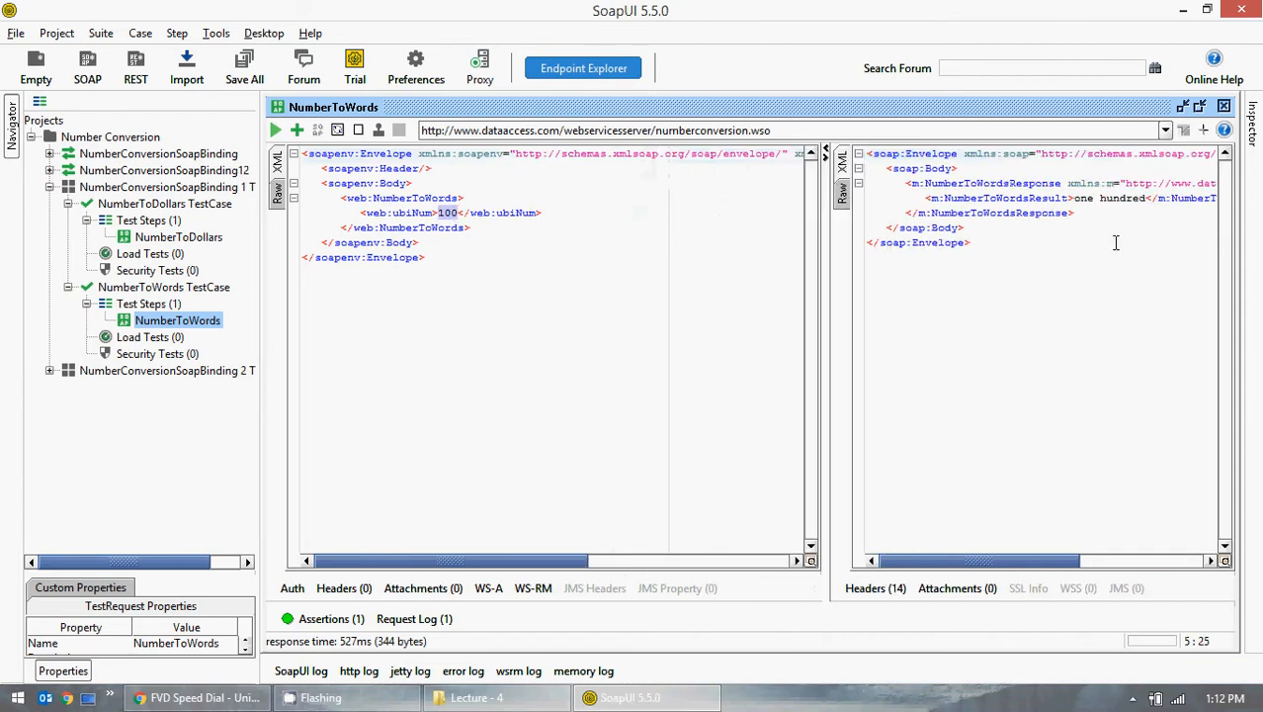
{"action": "left_click_drag", "start_coordinate": [879, 198], "coordinate": [1106, 197]}
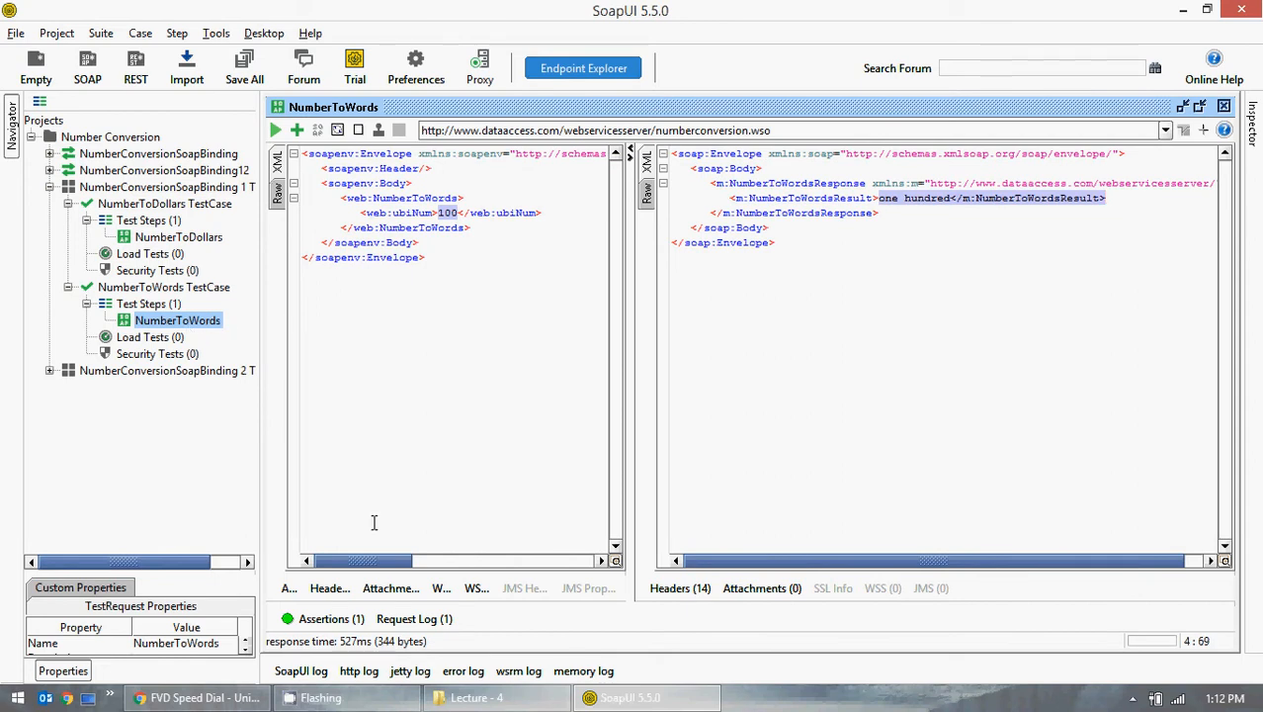
{"action": "left_click", "coordinate": [306, 627]}
{"action": "double_click", "coordinate": [338, 482]}
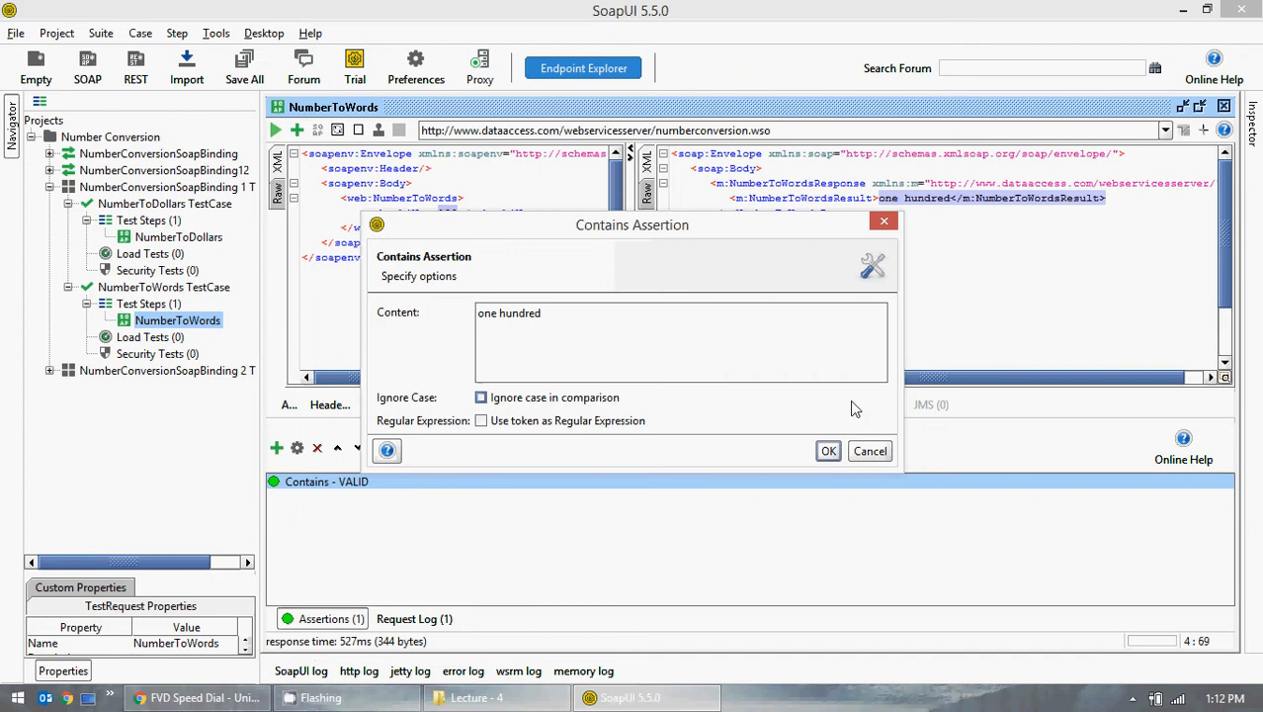
{"action": "left_click", "coordinate": [865, 452]}
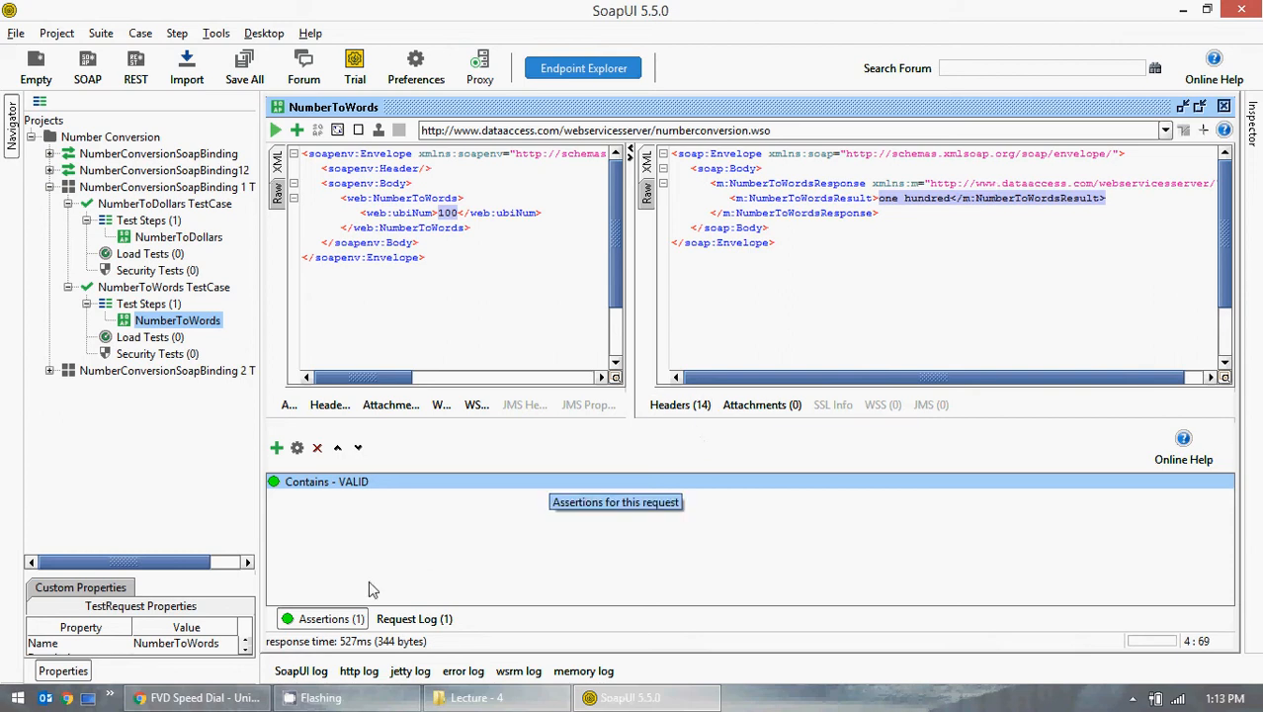
Collapse the assertions list and the NumberToWords TestCase, and select the load tests of the NumberToDollars TestCase
{"action": "left_click", "coordinate": [317, 618]}
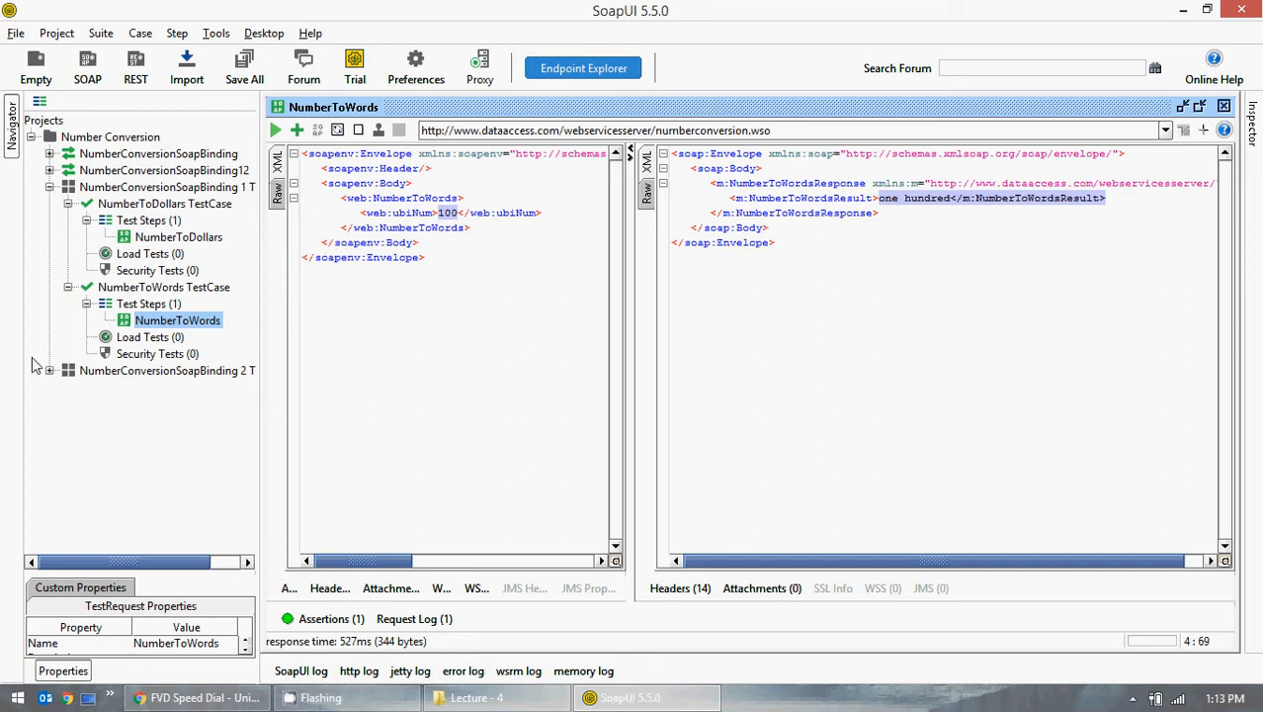
{"action": "left_click", "coordinate": [67, 288]}
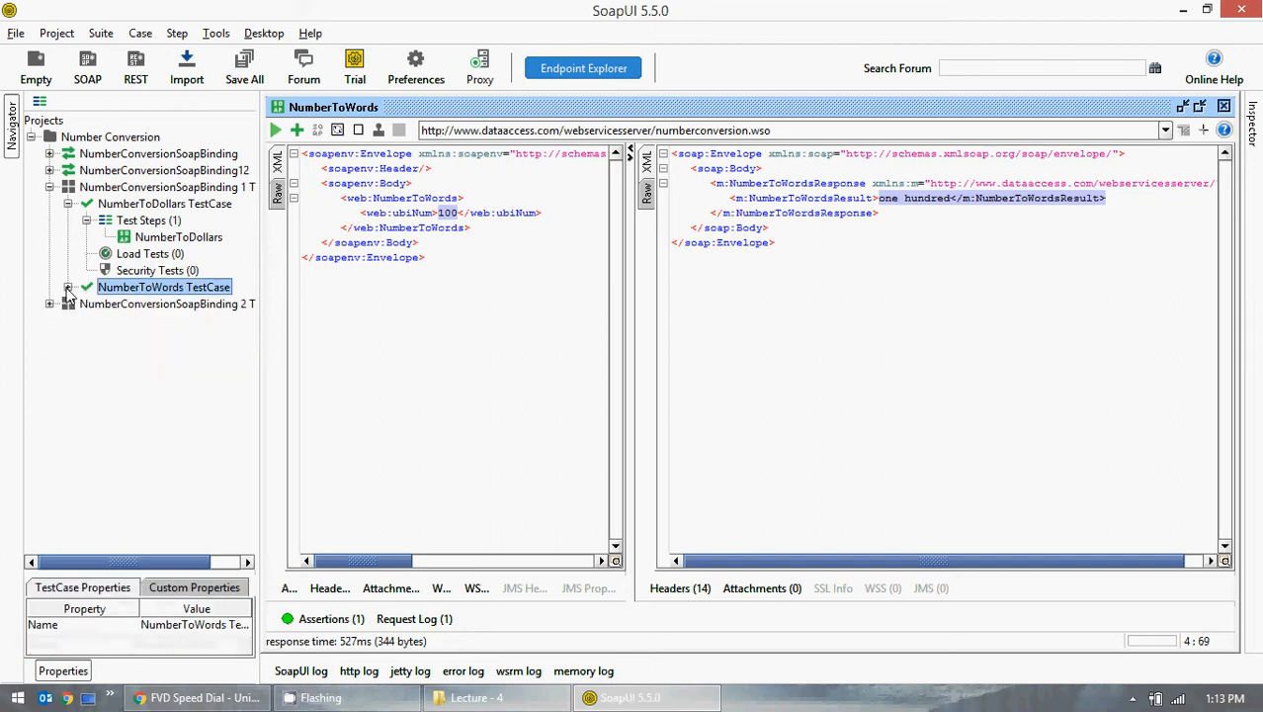
{"action": "left_click", "coordinate": [150, 254]}
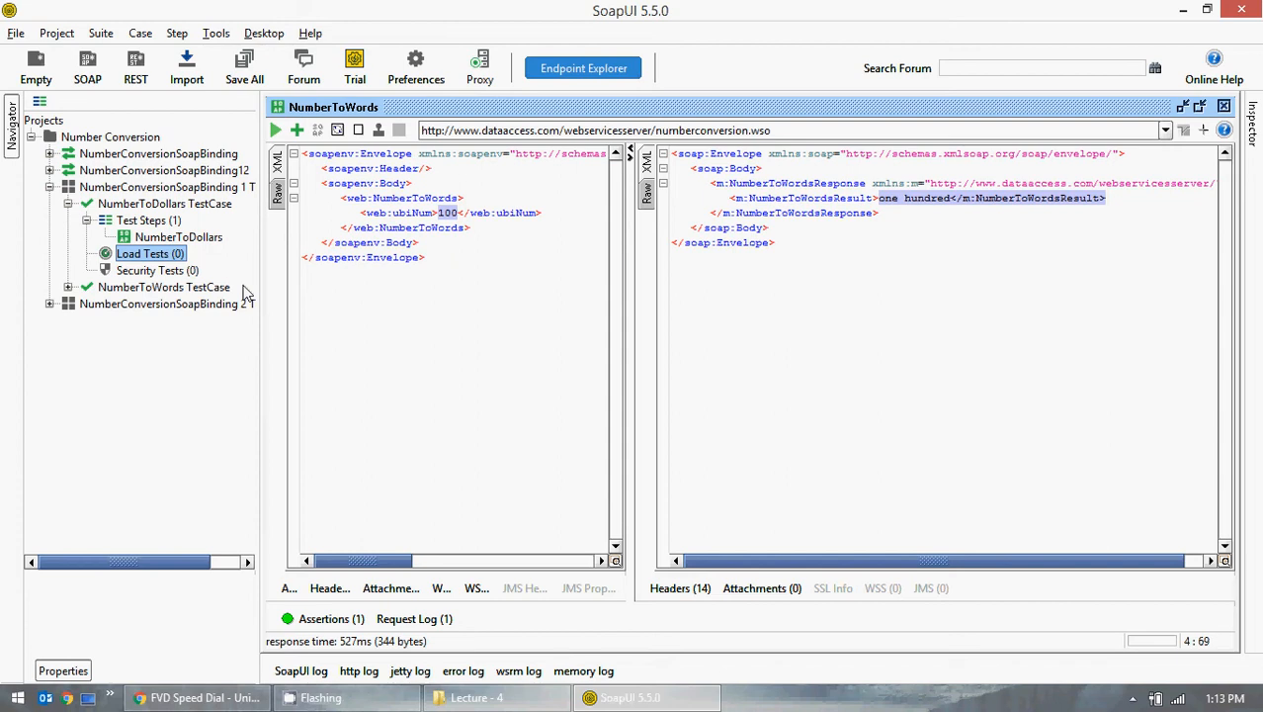
Switch to File Explorer, check the Lecture - 5 folder inside 09. SOAP UI, and return to SoapUI
{"action": "left_click", "coordinate": [465, 698]}
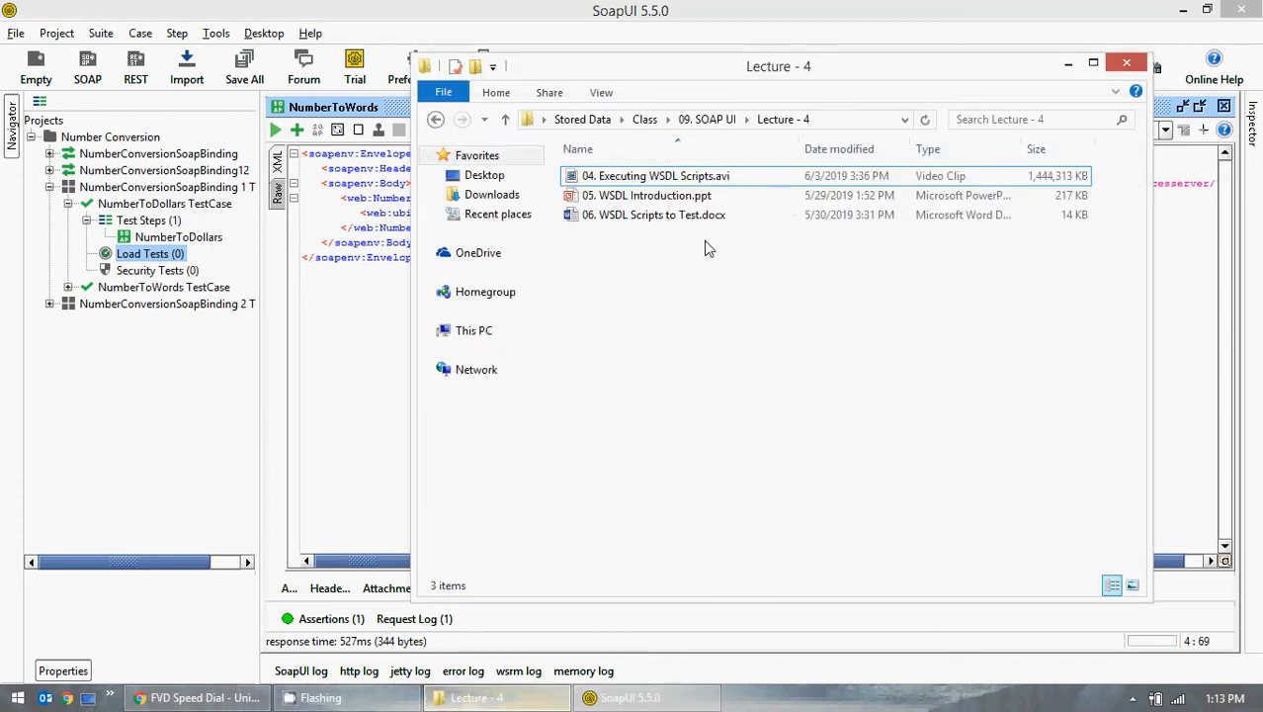
{"action": "left_click", "coordinate": [723, 119]}
{"action": "double_click", "coordinate": [633, 254]}
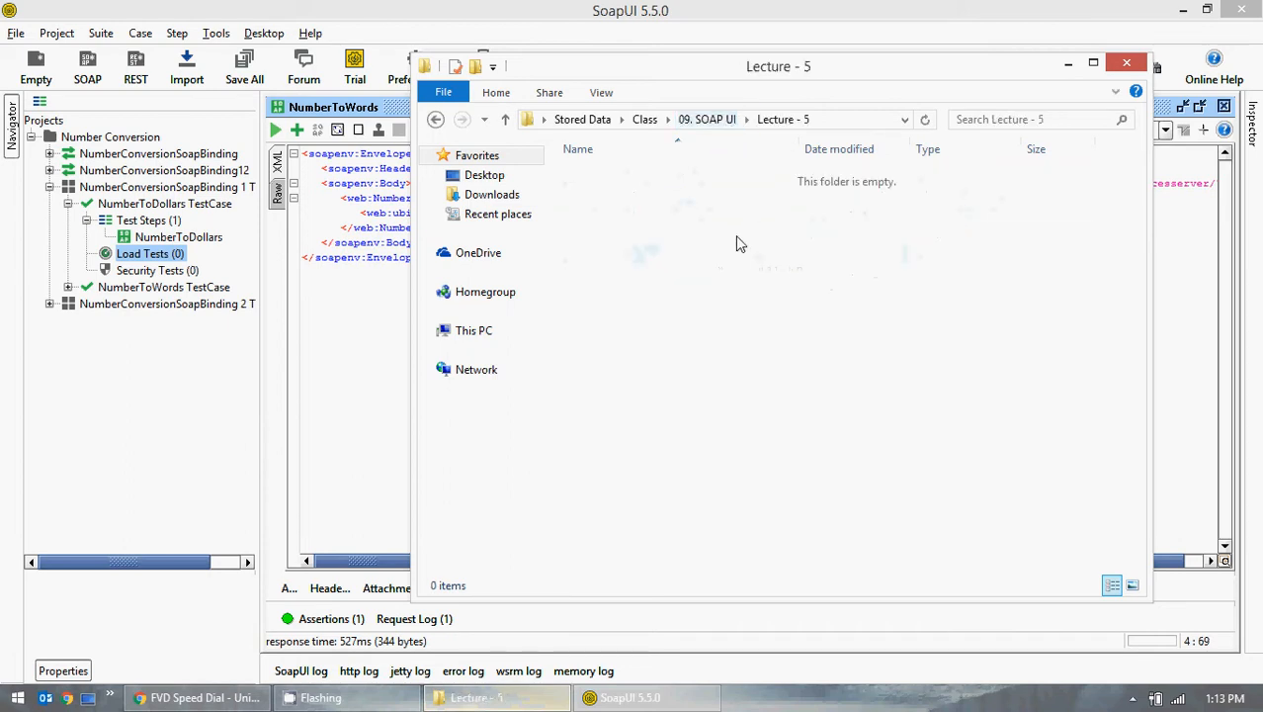
{"action": "left_click", "coordinate": [1069, 63]}
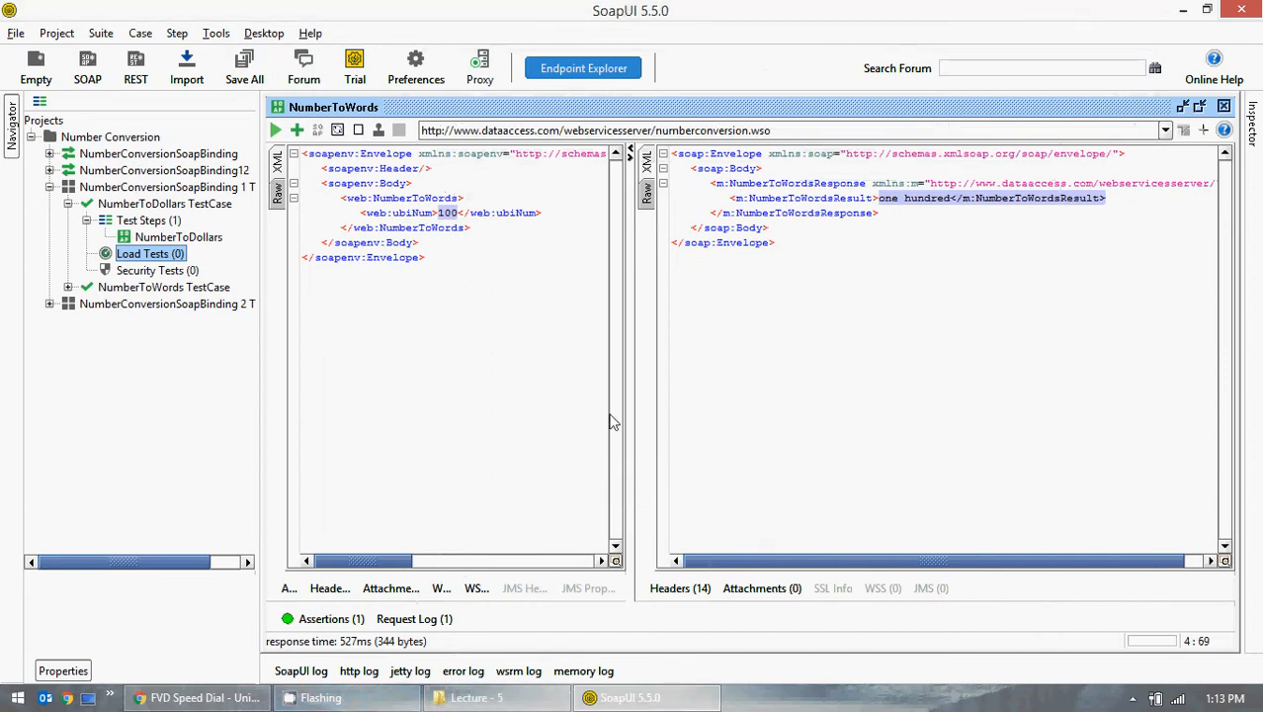
Widen the NumberToWords request pane, look through the 09. SOAP UI folder in File Explorer and return to SoapUI
{"action": "left_click_drag", "start_coordinate": [629, 413], "coordinate": [714, 414]}
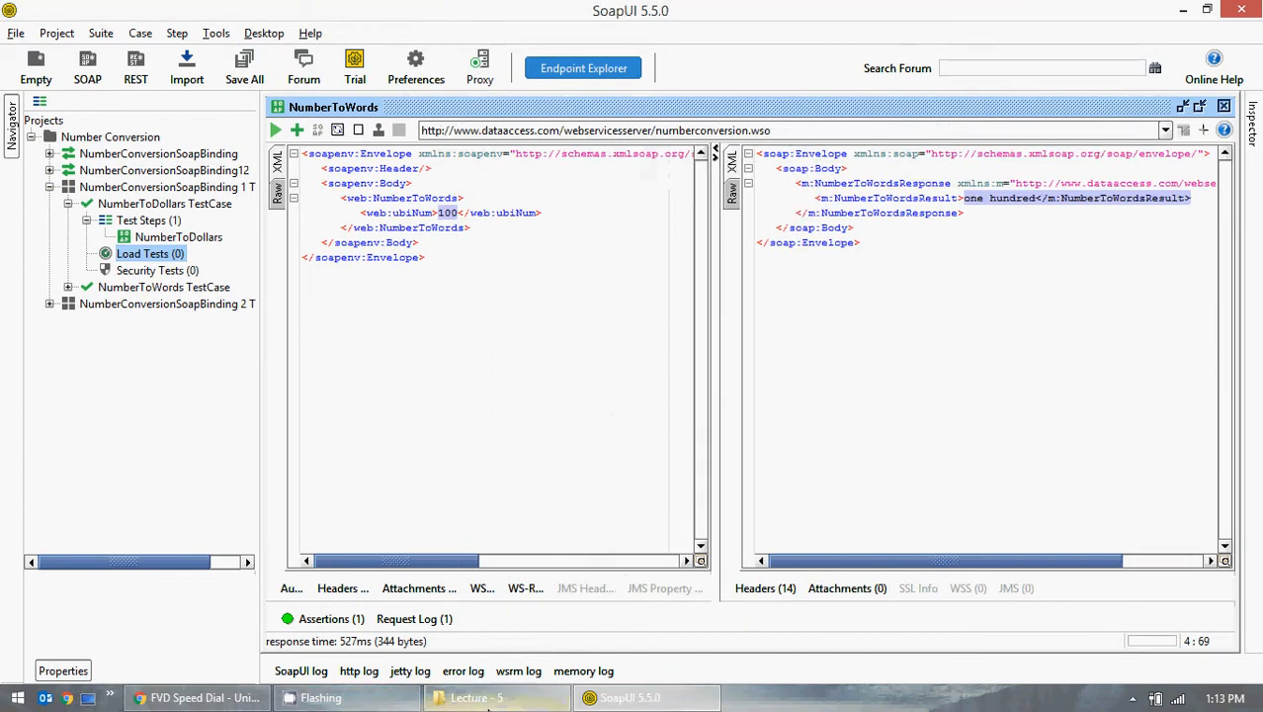
{"action": "left_click", "coordinate": [473, 697]}
{"action": "left_click", "coordinate": [710, 118]}
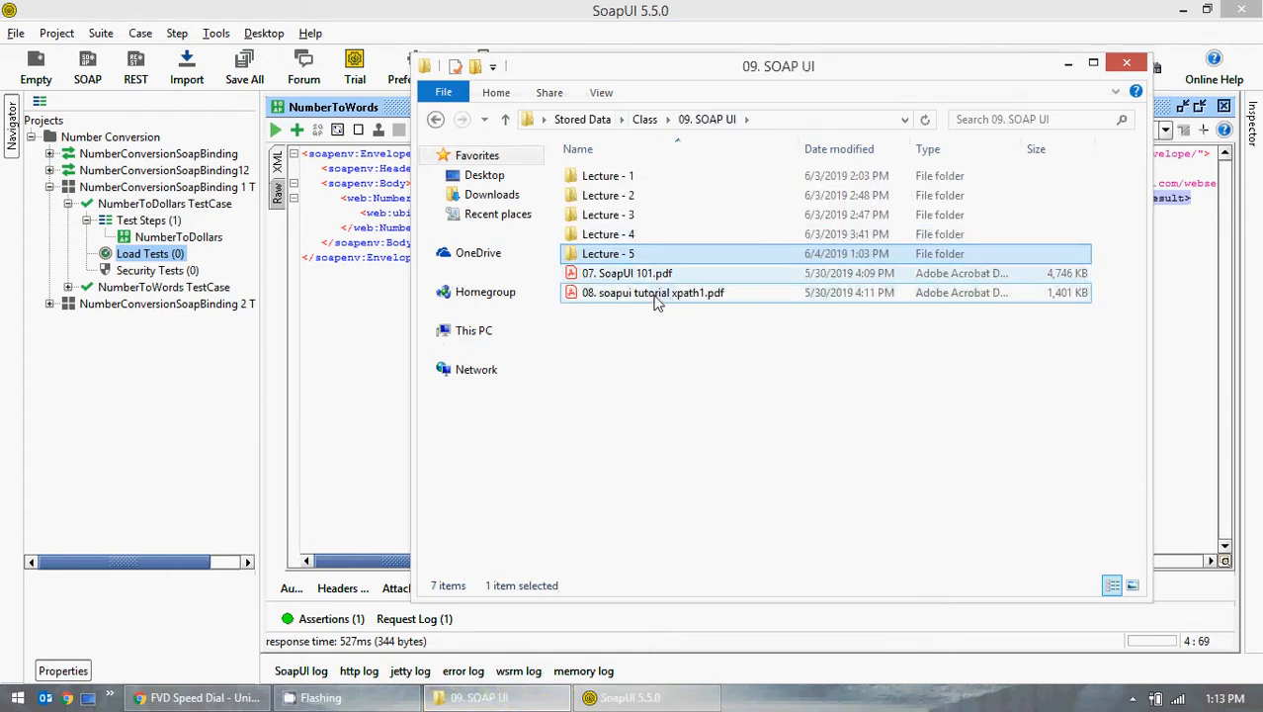
{"action": "left_click", "coordinate": [1069, 64]}
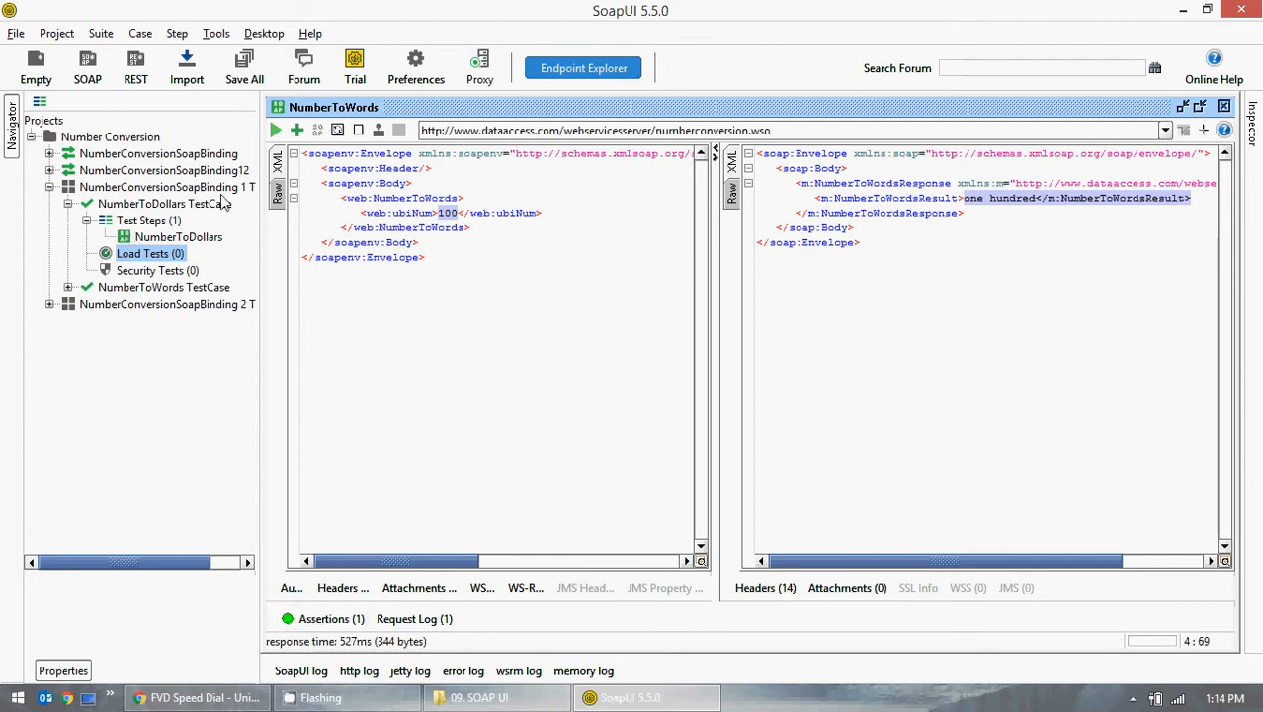
View the NumberToWords response in the tabbed layout and restore the side-by-side layout
{"action": "left_click", "coordinate": [1185, 134]}
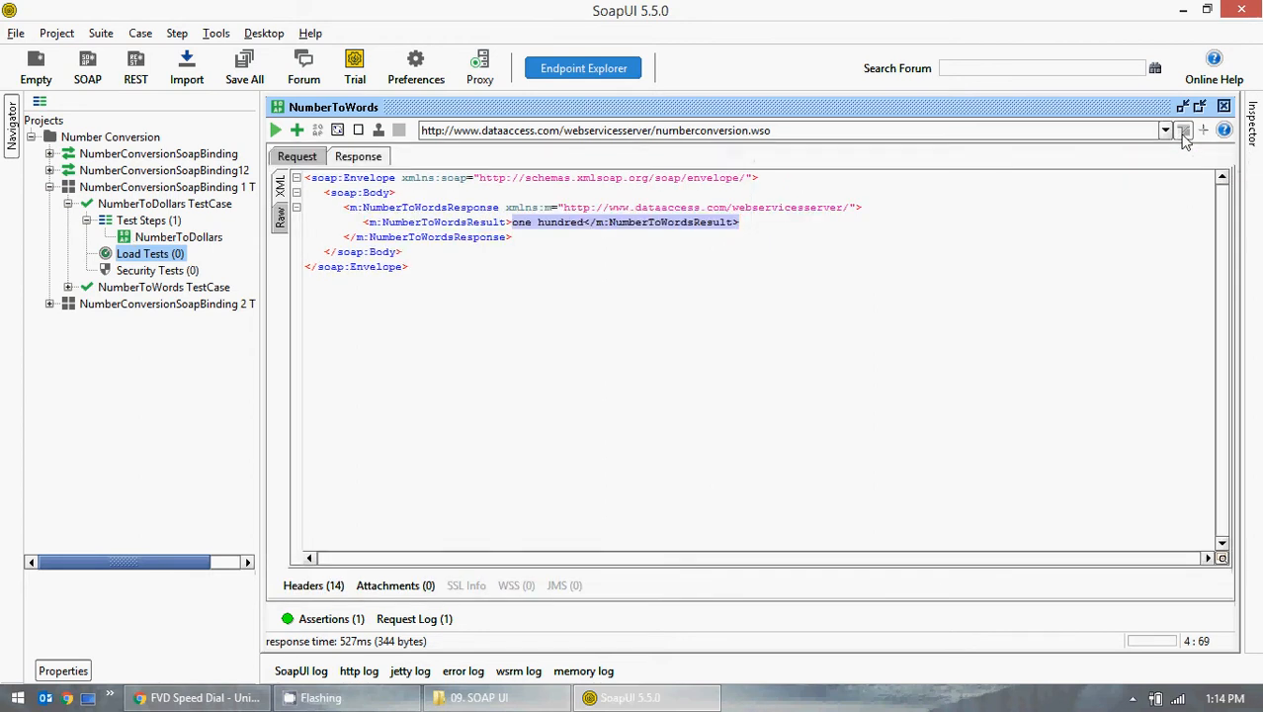
{"action": "left_click", "coordinate": [1185, 136]}
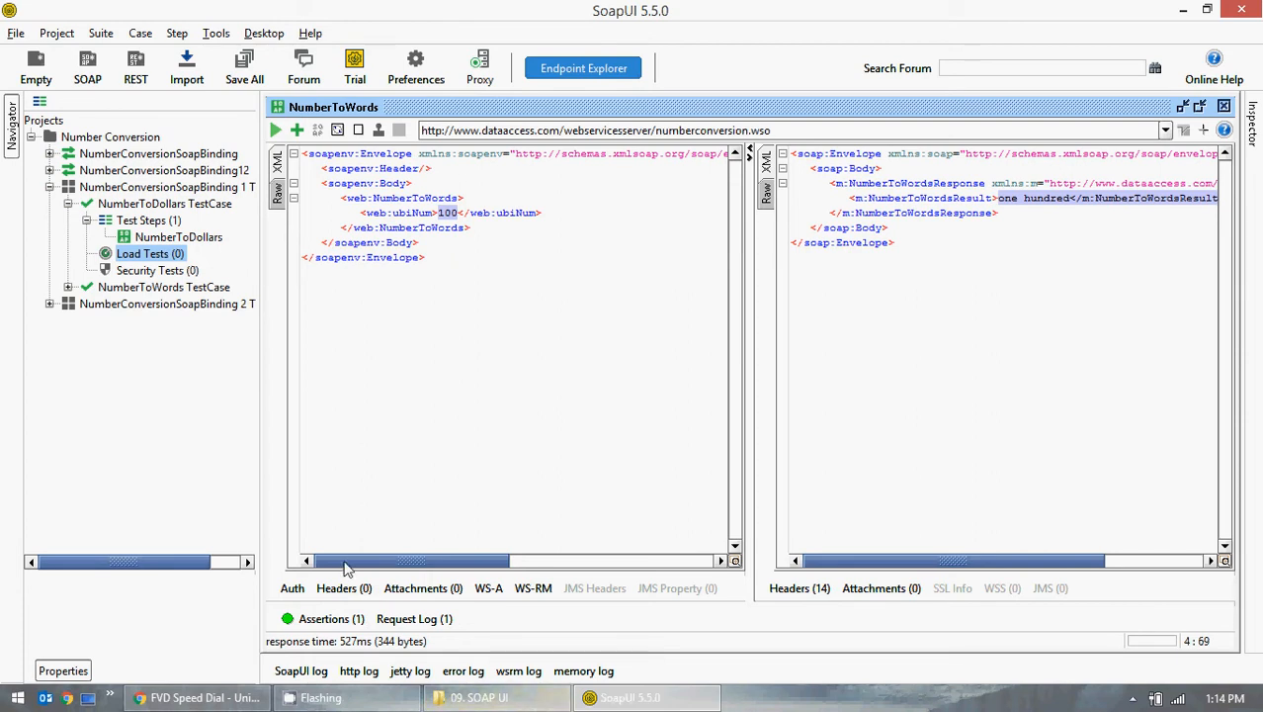
Find 04. SOAP UI screenshot.png in the Lecture - 3 folder in File Explorer and open it in Windows Photo Viewer
{"action": "left_click", "coordinate": [478, 698]}
{"action": "double_click", "coordinate": [638, 235]}
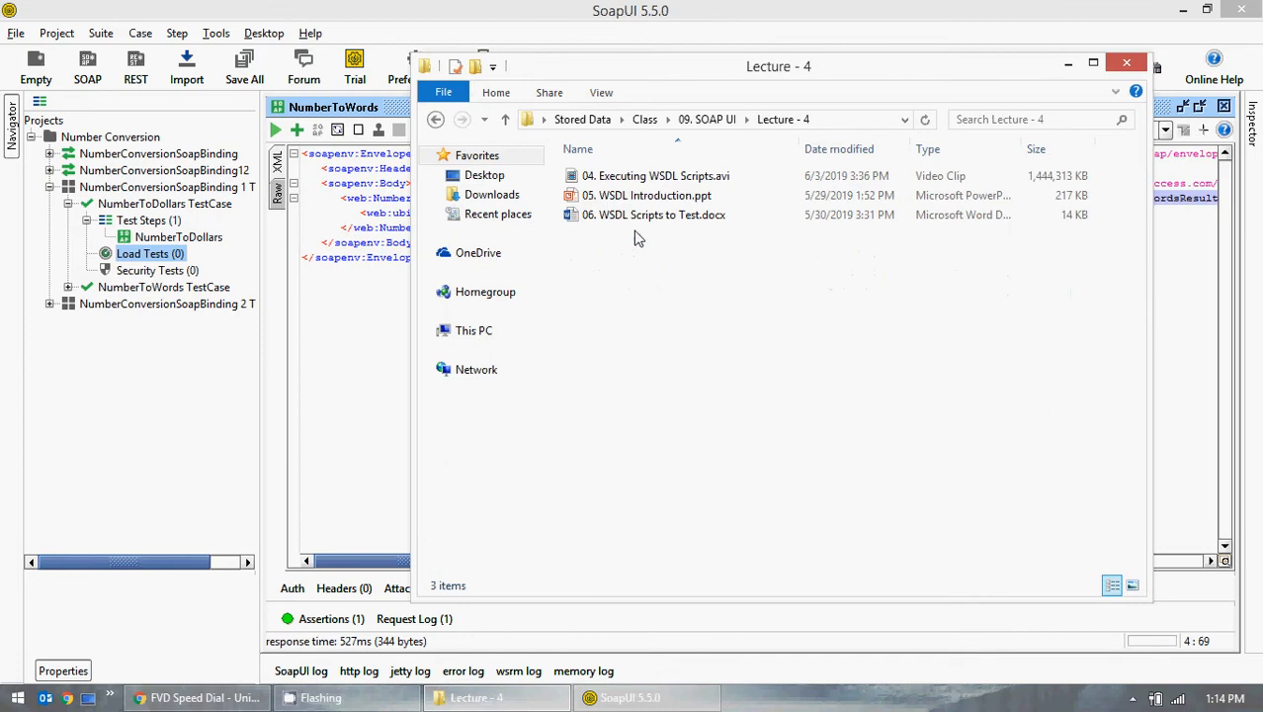
{"action": "left_click", "coordinate": [733, 120]}
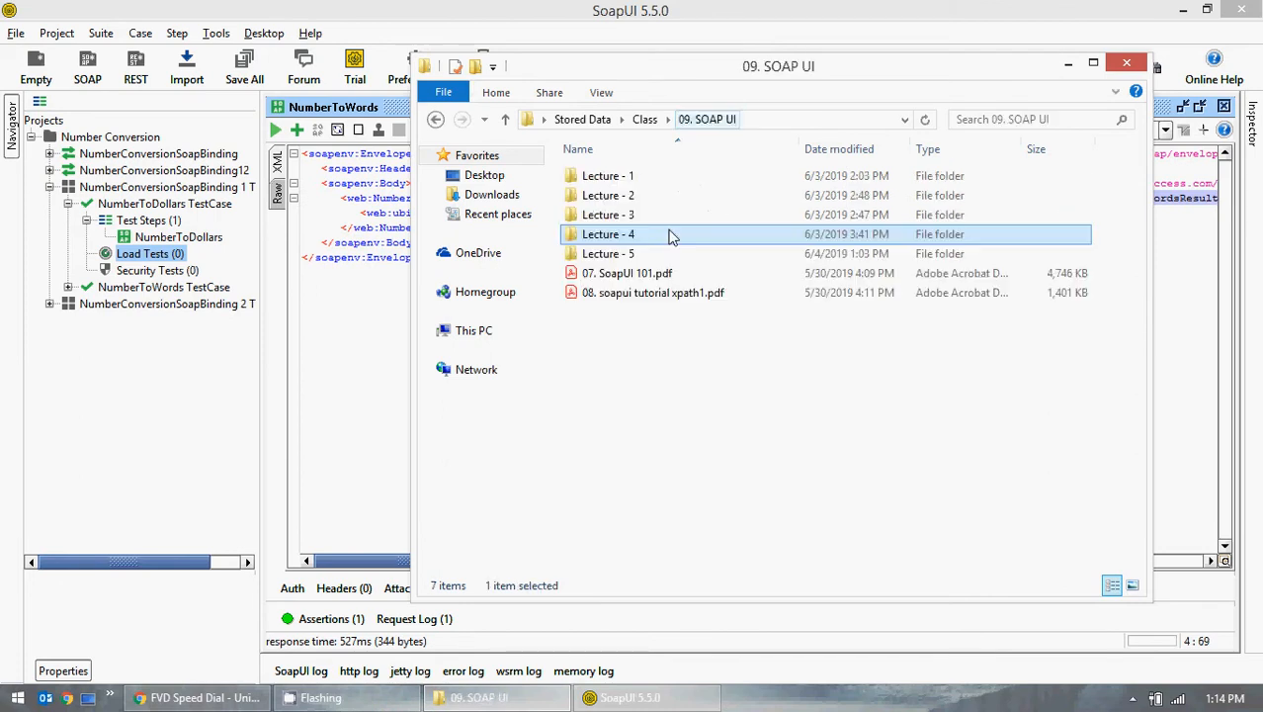
{"action": "double_click", "coordinate": [649, 214]}
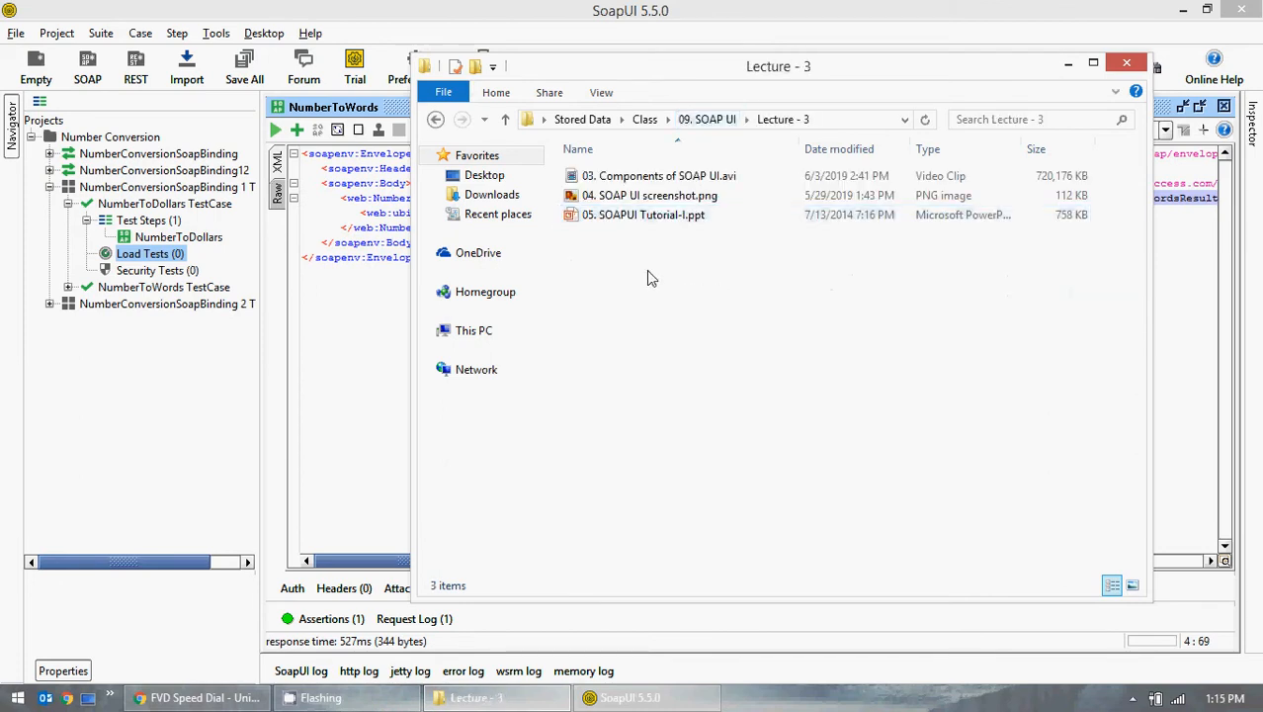
{"action": "left_click", "coordinate": [660, 214]}
{"action": "double_click", "coordinate": [659, 197]}
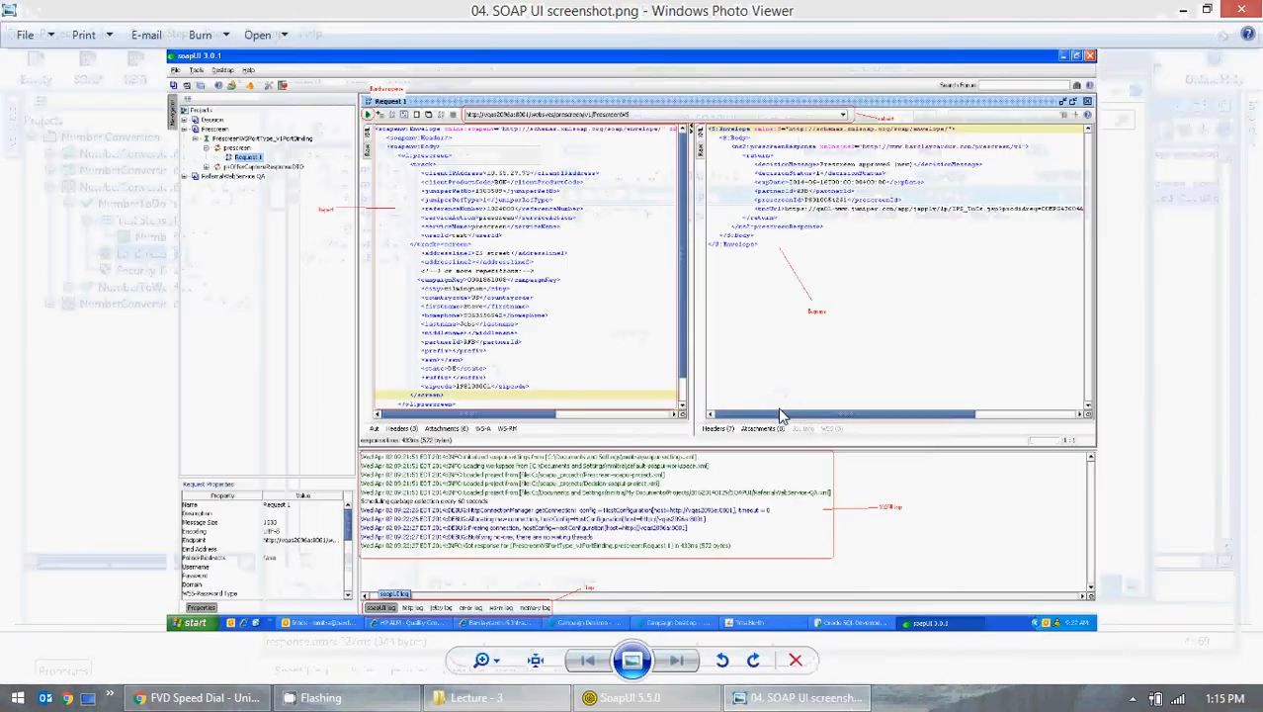
Examine the request and response areas in the SOAP UI screenshot up close, close the image and return to SoapUI
{"action": "scroll", "coordinate": [643, 327], "scroll_direction": "up", "scroll_amount": 3}
{"action": "left_click_drag", "start_coordinate": [708, 260], "coordinate": [626, 411]}
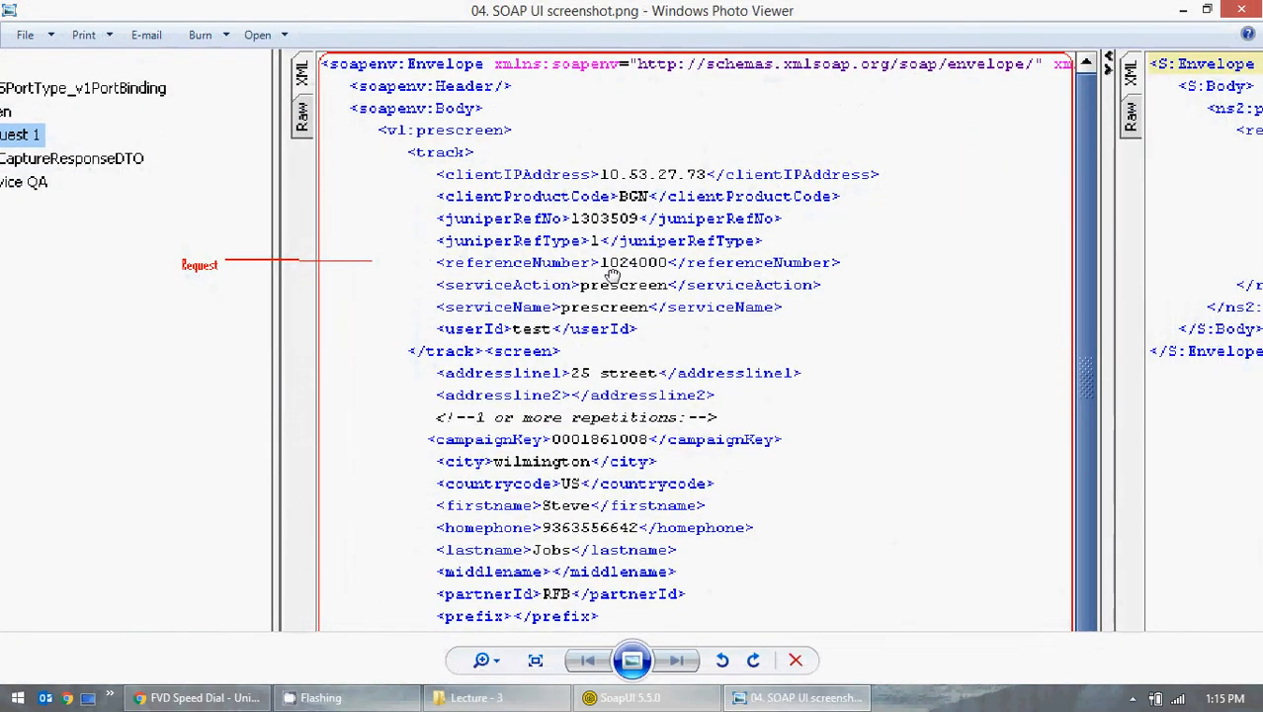
{"action": "left_click_drag", "start_coordinate": [612, 274], "coordinate": [614, 235]}
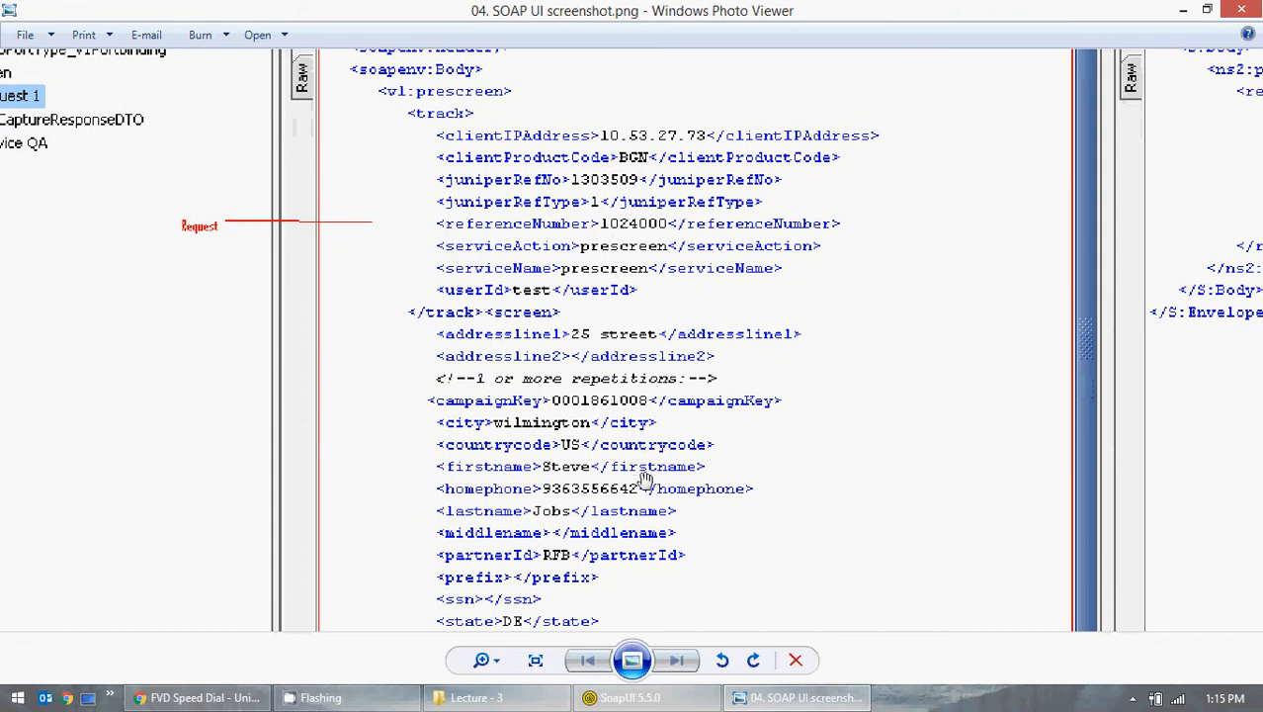
{"action": "left_click_drag", "start_coordinate": [643, 476], "coordinate": [717, 247]}
{"action": "left_click_drag", "start_coordinate": [945, 311], "coordinate": [75, 353]}
{"action": "left_click_drag", "start_coordinate": [718, 215], "coordinate": [1256, 370]}
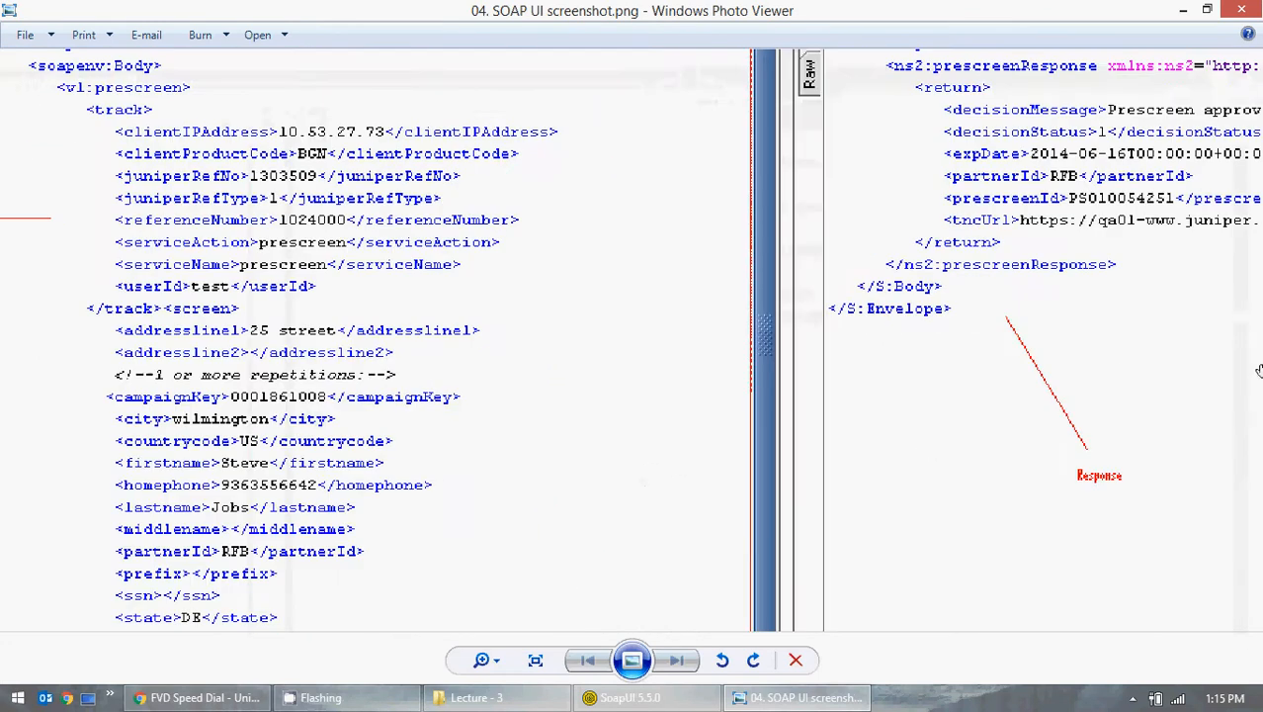
{"action": "left_click", "coordinate": [1207, 9]}
{"action": "left_click", "coordinate": [871, 12]}
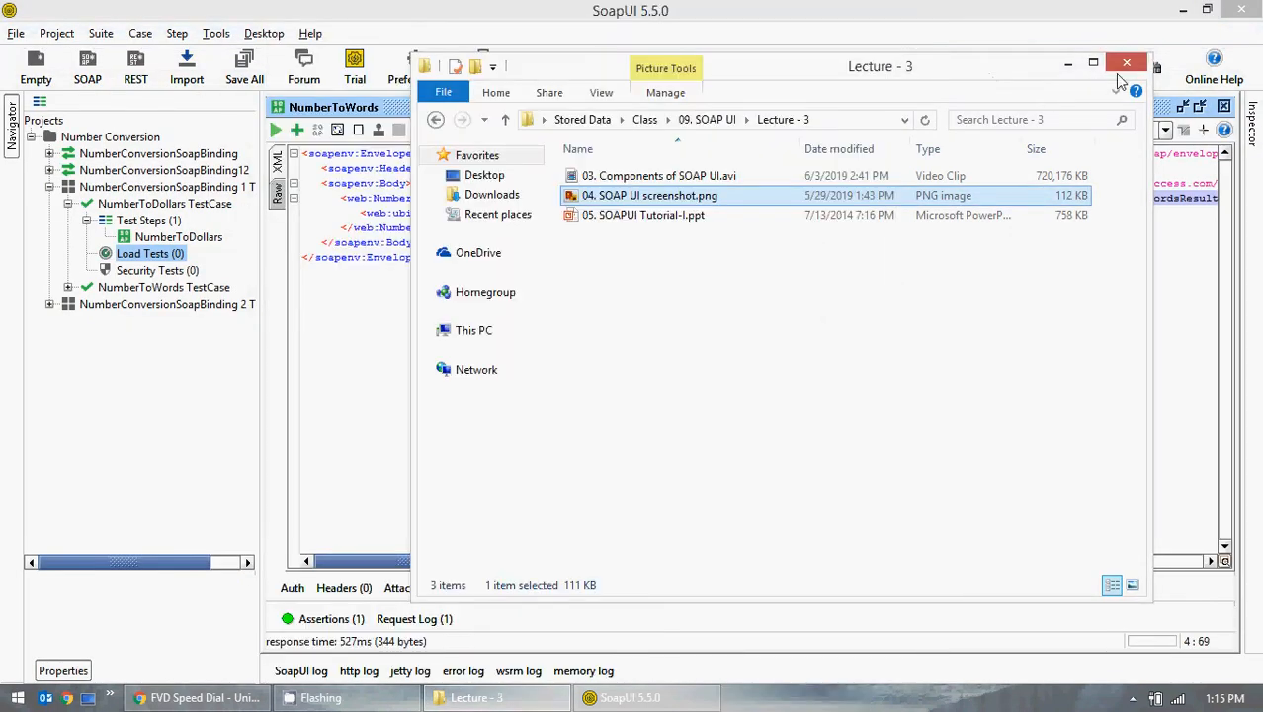
{"action": "left_click", "coordinate": [1068, 65]}
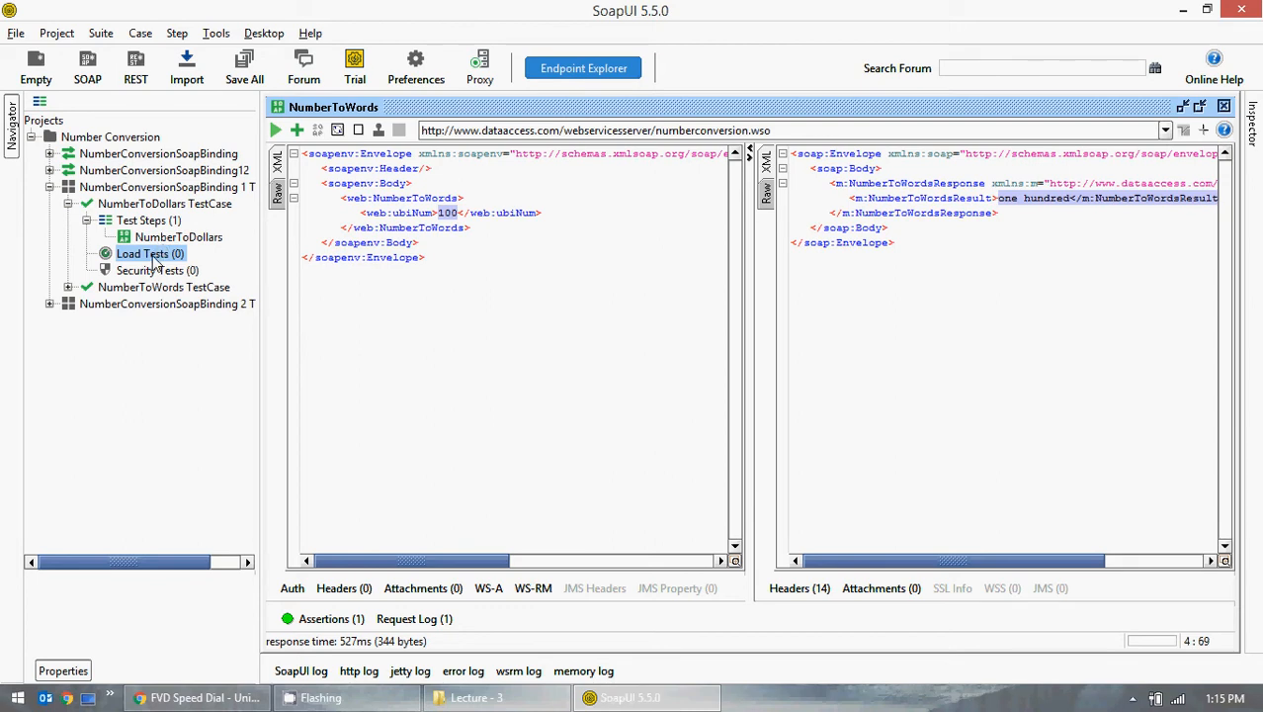
{"action": "left_click", "coordinate": [165, 255]}
{"action": "right_click", "coordinate": [166, 256]}
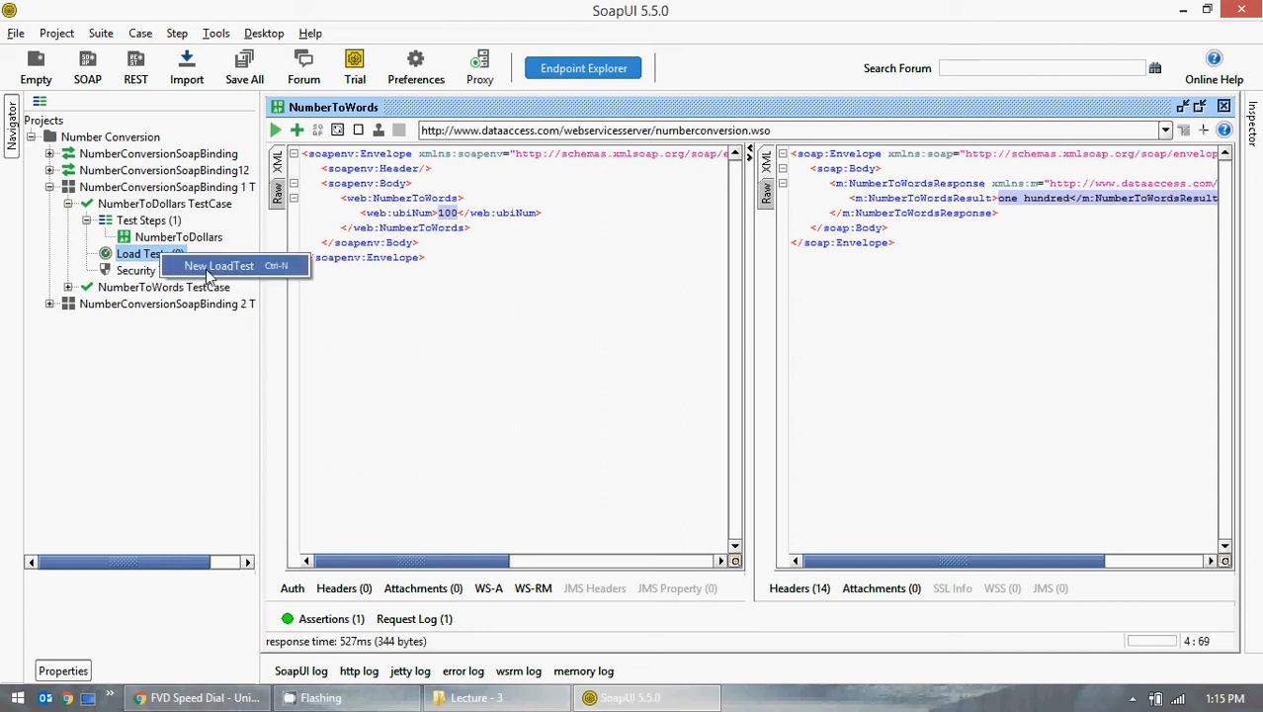
{"action": "left_click", "coordinate": [130, 254]}
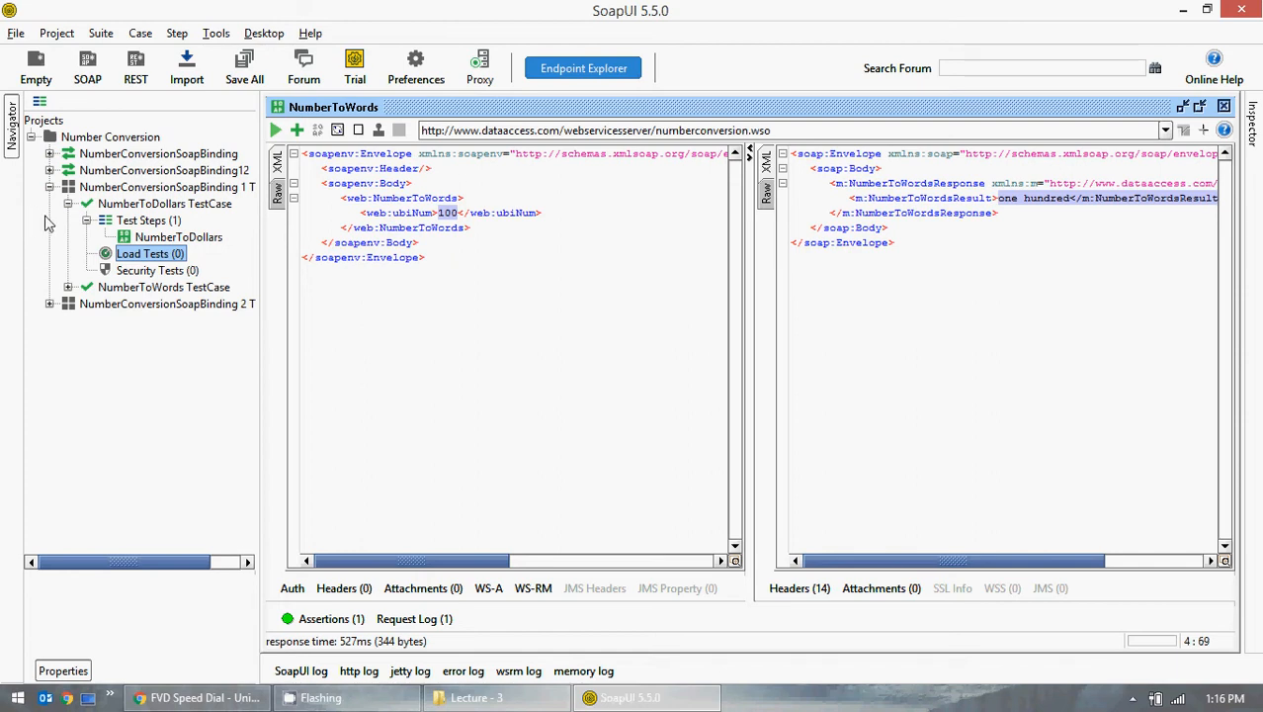
Create a load test named LoadTest 1 in the NumberToDollars TestCase and maximize its editor
{"action": "right_click", "coordinate": [163, 255]}
{"action": "left_click", "coordinate": [237, 267]}
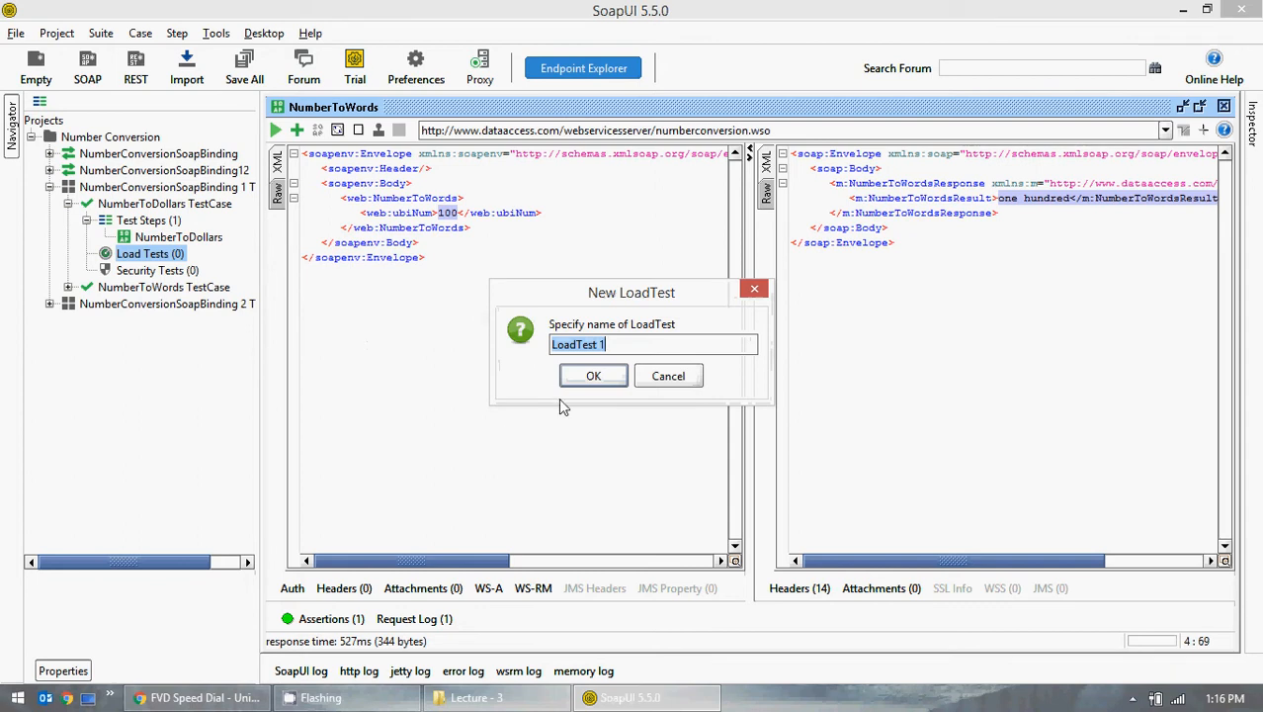
{"action": "left_click", "coordinate": [595, 385]}
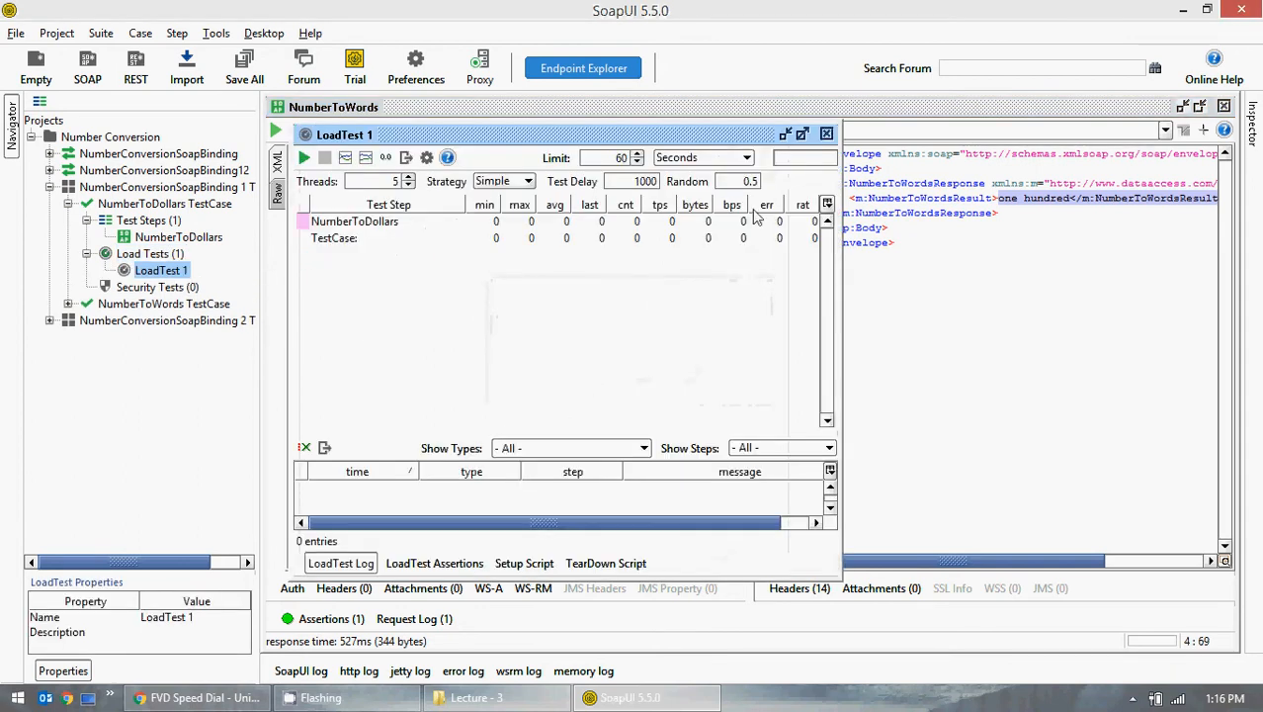
{"action": "left_click", "coordinate": [804, 135]}
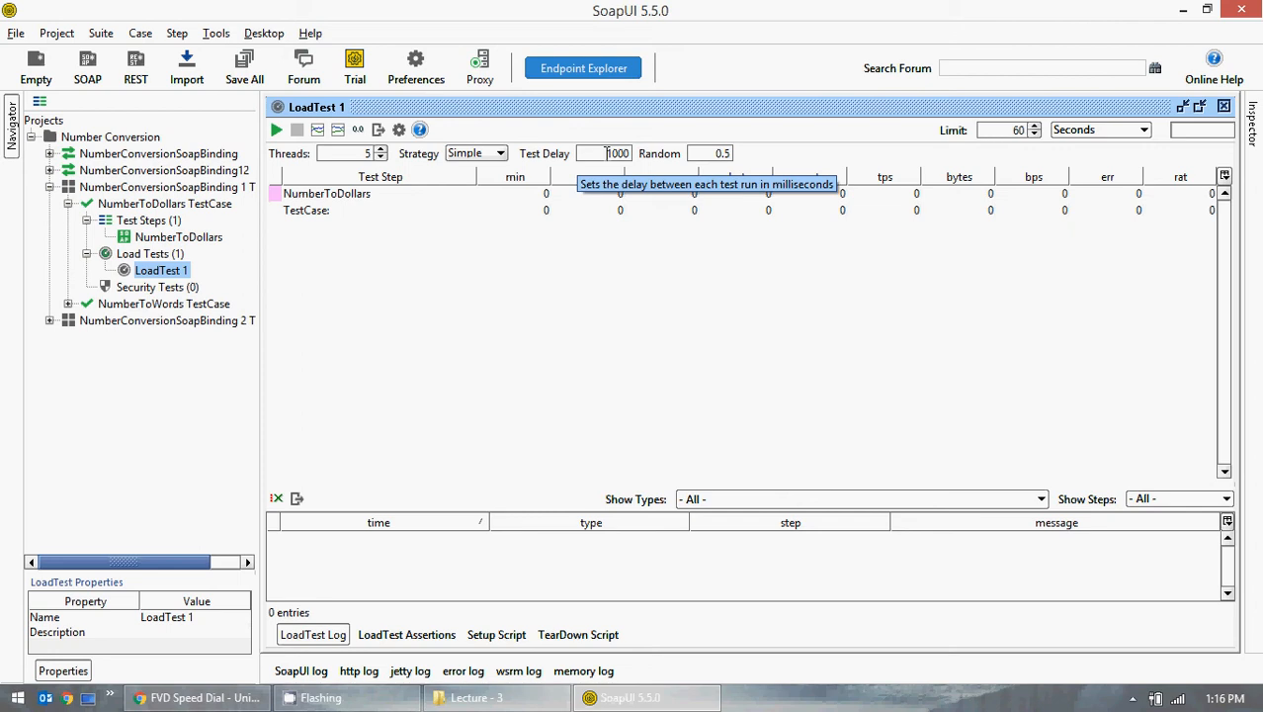
Review the available strategies for LoadTest 1, keeping the Simple strategy
{"action": "left_click", "coordinate": [500, 154]}
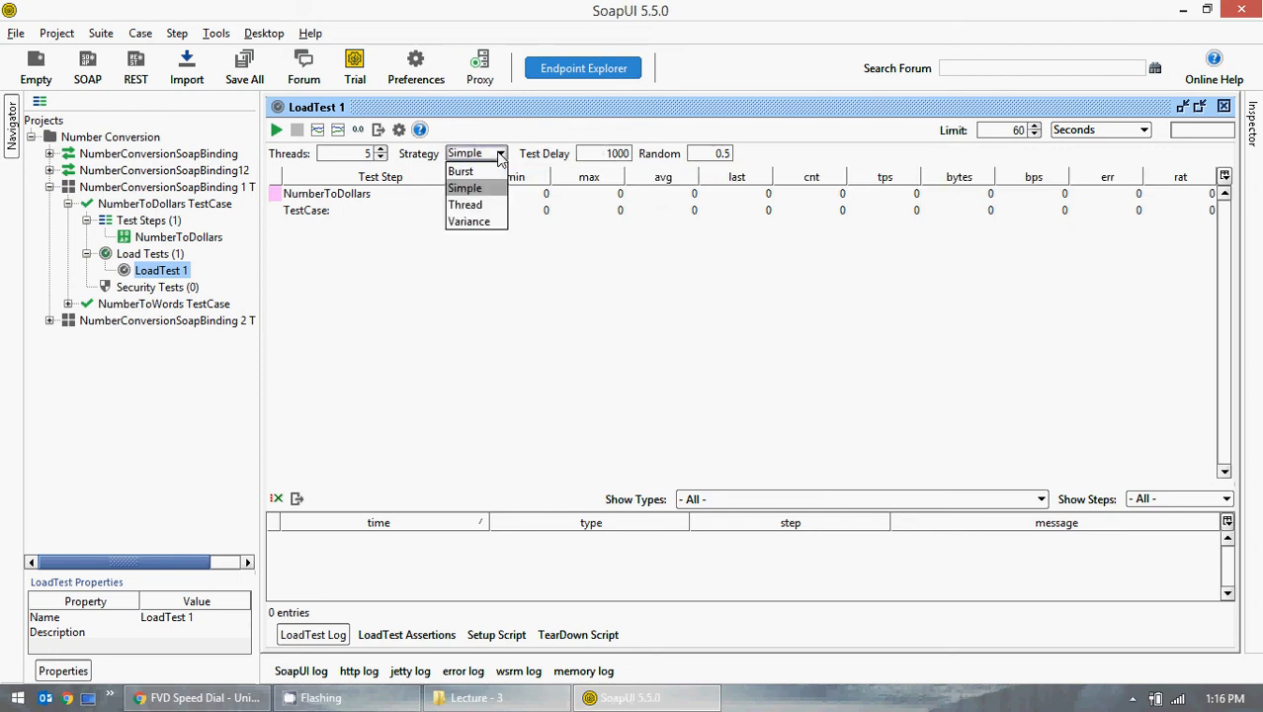
{"action": "left_click", "coordinate": [500, 158]}
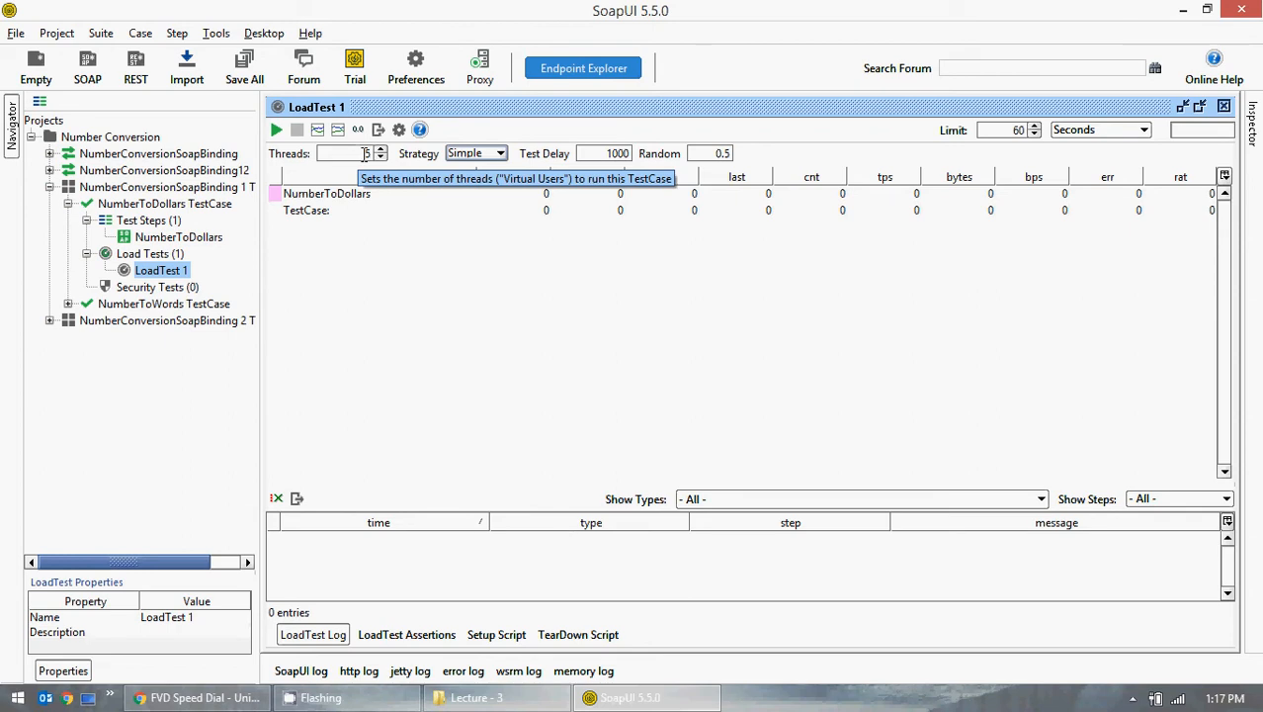
Look through LoadTest 1's assertions, setup script and teardown script, returning to its load test log
{"action": "left_click", "coordinate": [436, 638]}
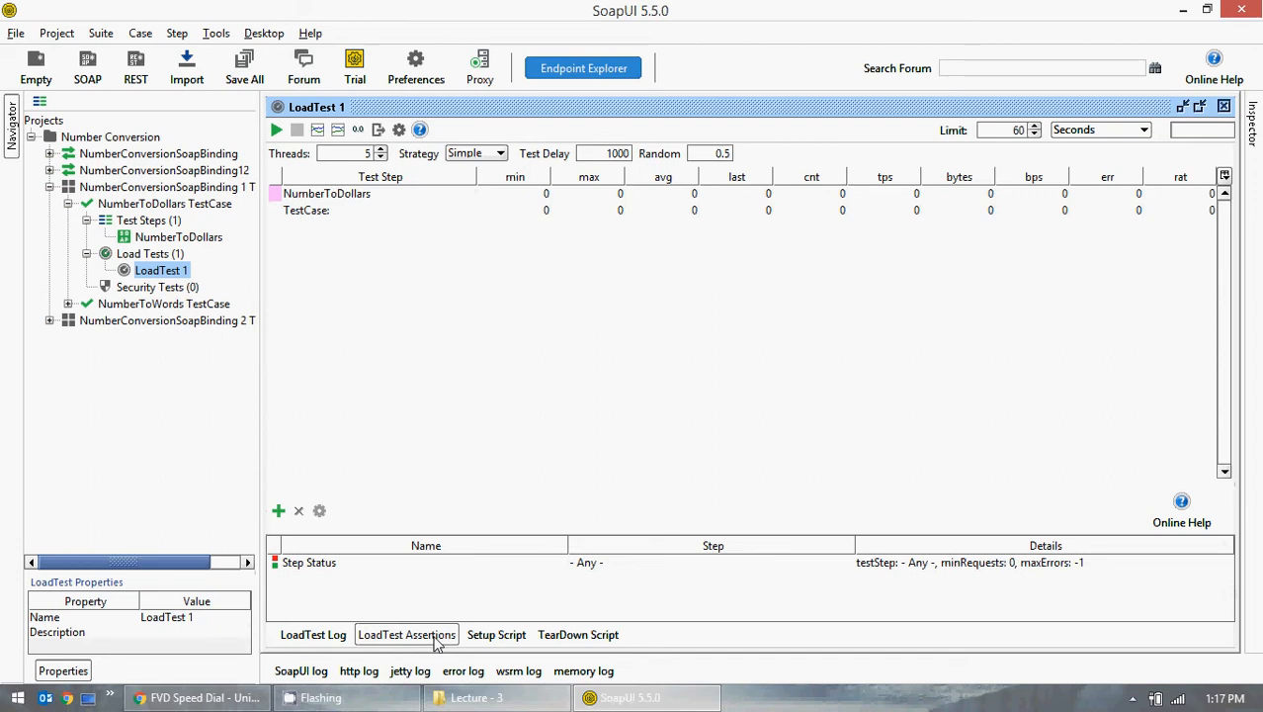
{"action": "left_click", "coordinate": [497, 635]}
{"action": "left_click", "coordinate": [578, 634]}
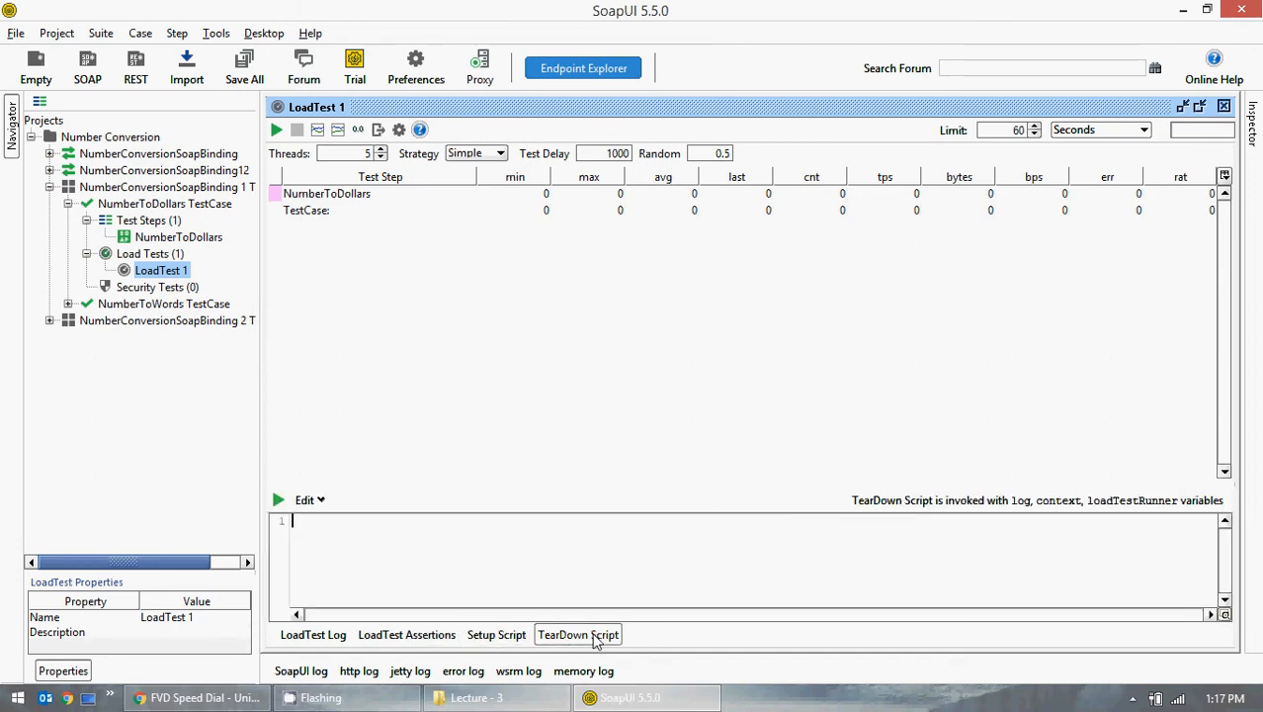
{"action": "left_click", "coordinate": [313, 634]}
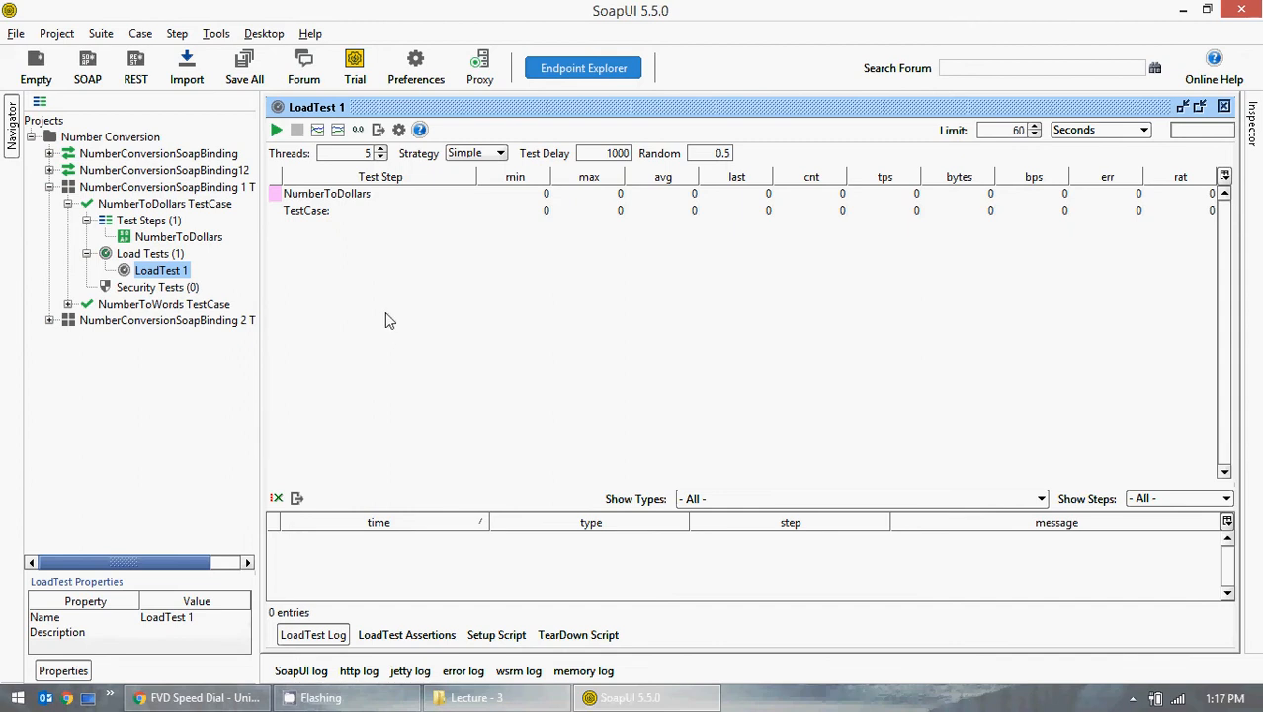
Run LoadTest 1 and check its assertions, setup script and teardown script during the run, ending on the load test log
{"action": "left_click", "coordinate": [295, 213]}
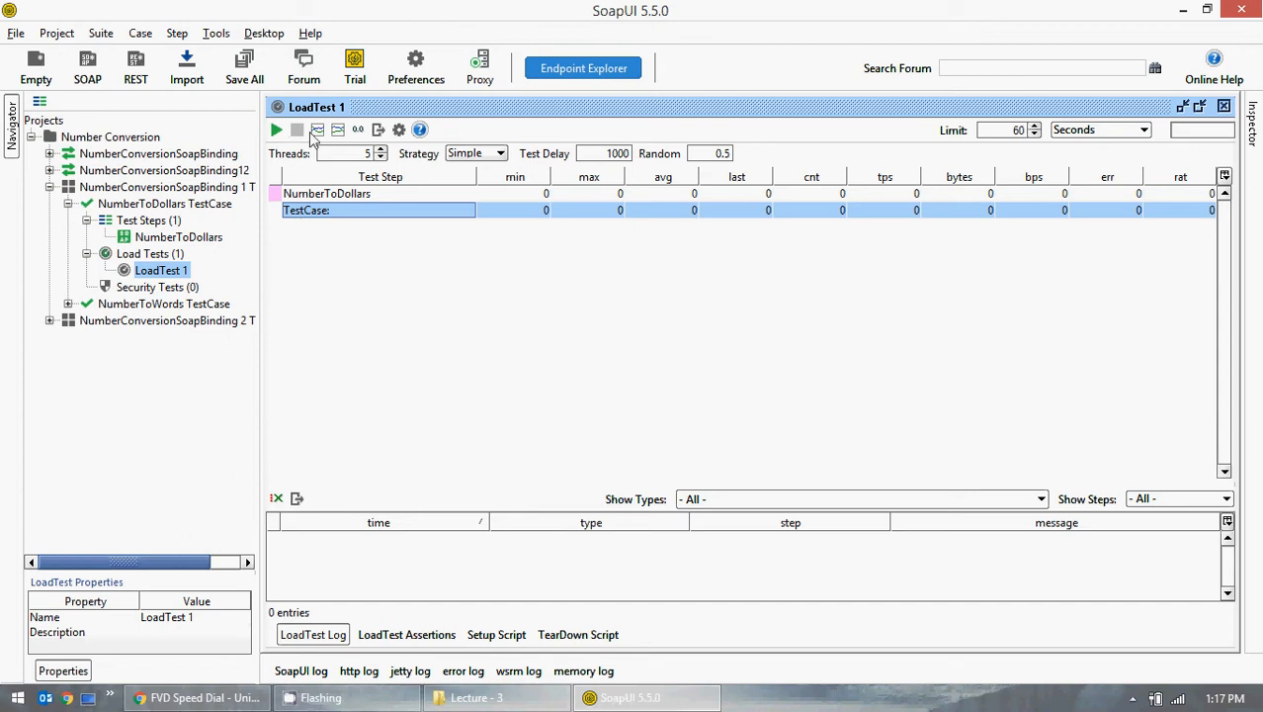
{"action": "left_click", "coordinate": [277, 130]}
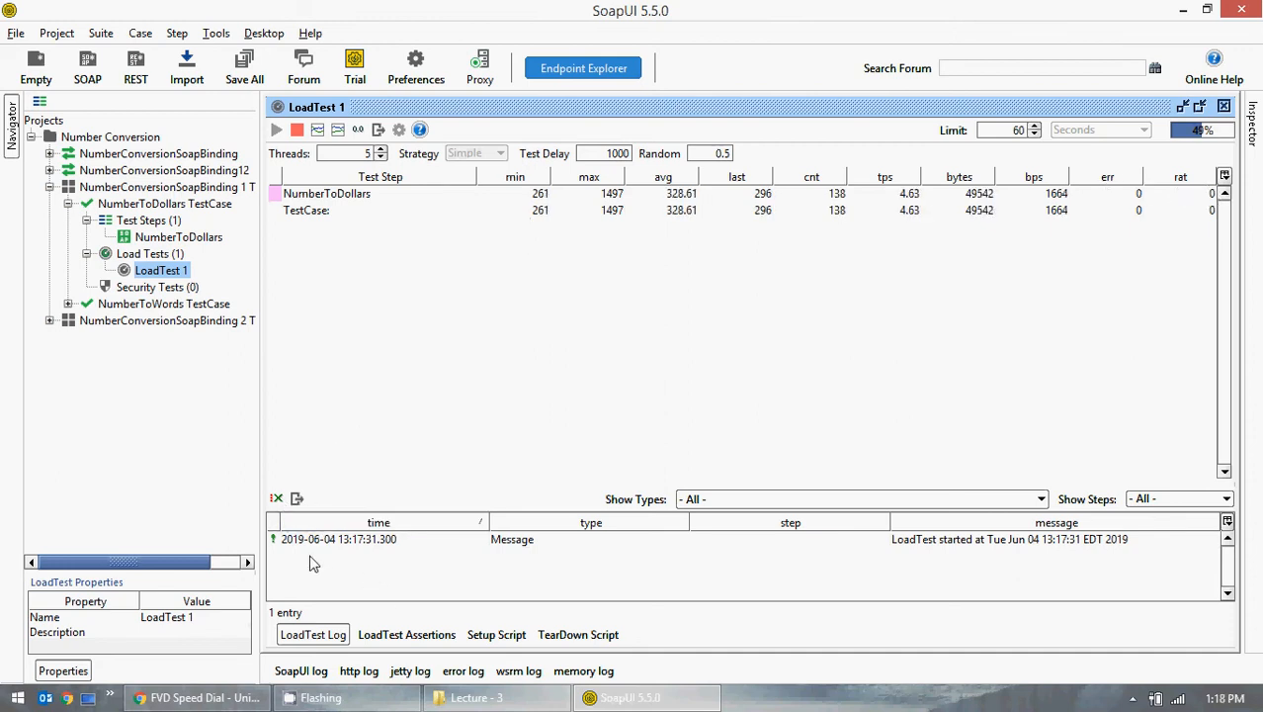
{"action": "left_click", "coordinate": [385, 635]}
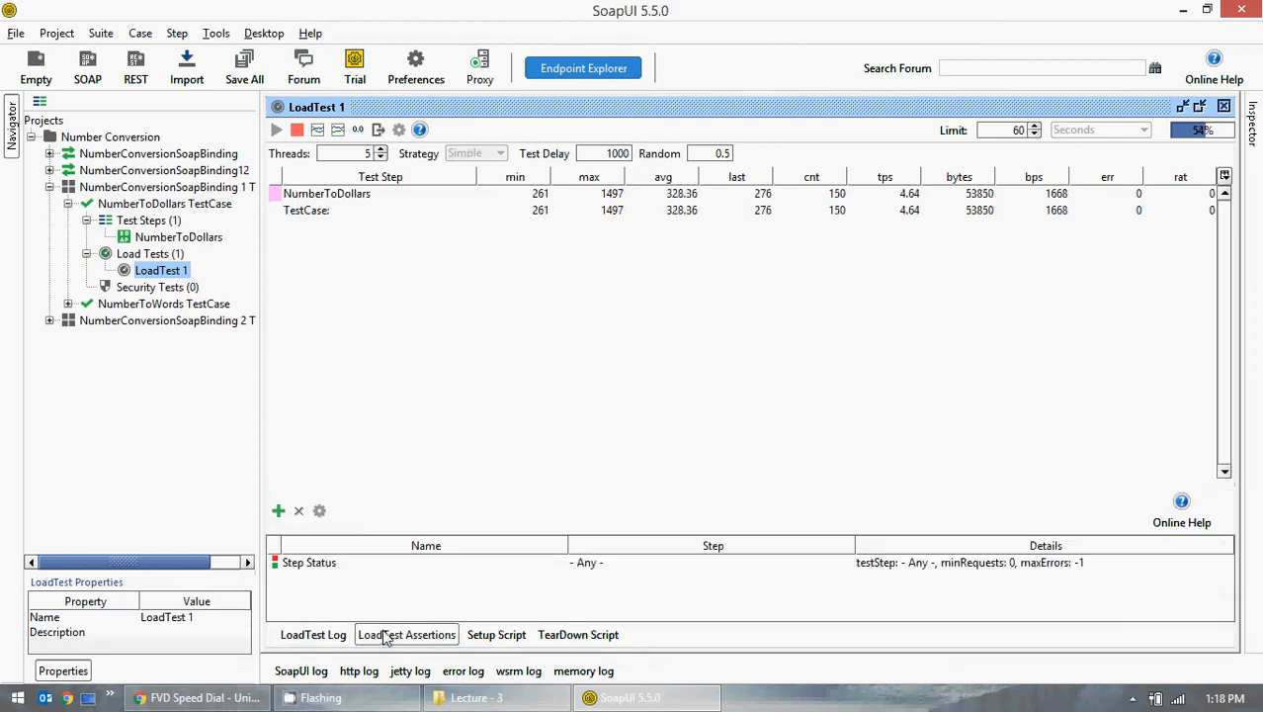
{"action": "left_click", "coordinate": [497, 638]}
{"action": "left_click", "coordinate": [579, 638]}
{"action": "left_click", "coordinate": [313, 635]}
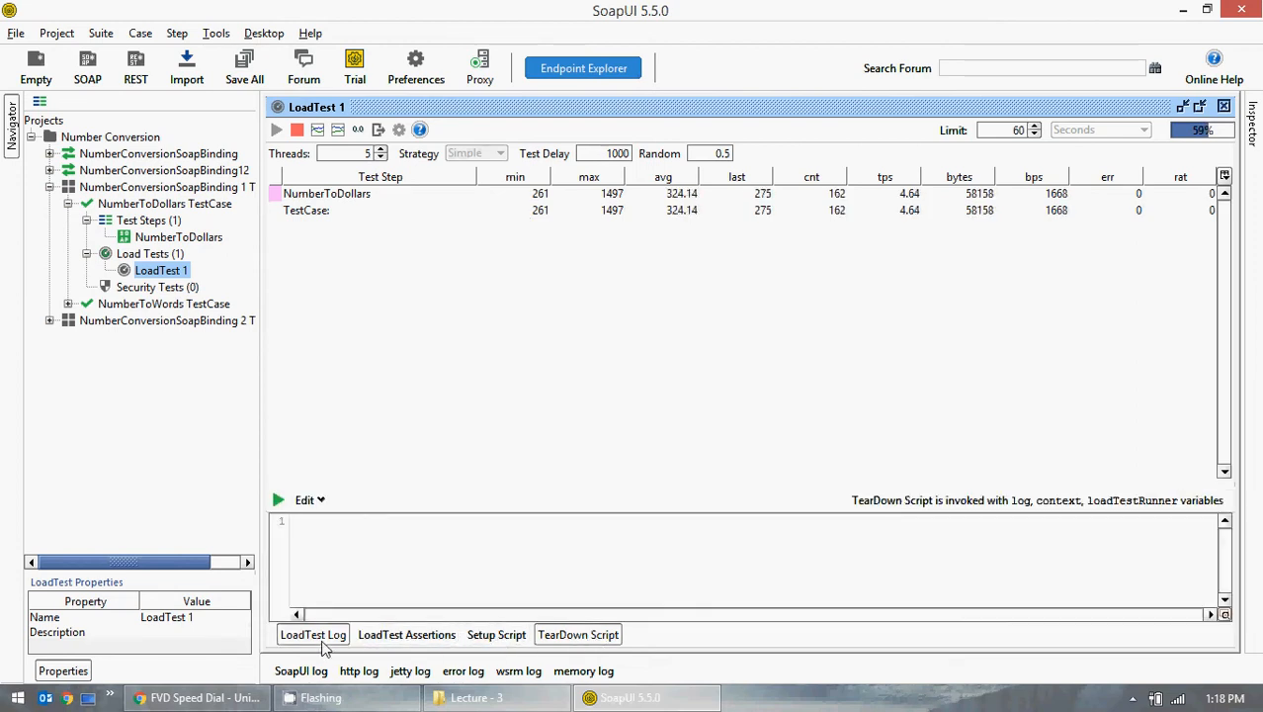
Examine the memory usage graph in the memory log for the load test run
{"action": "left_click", "coordinate": [584, 672]}
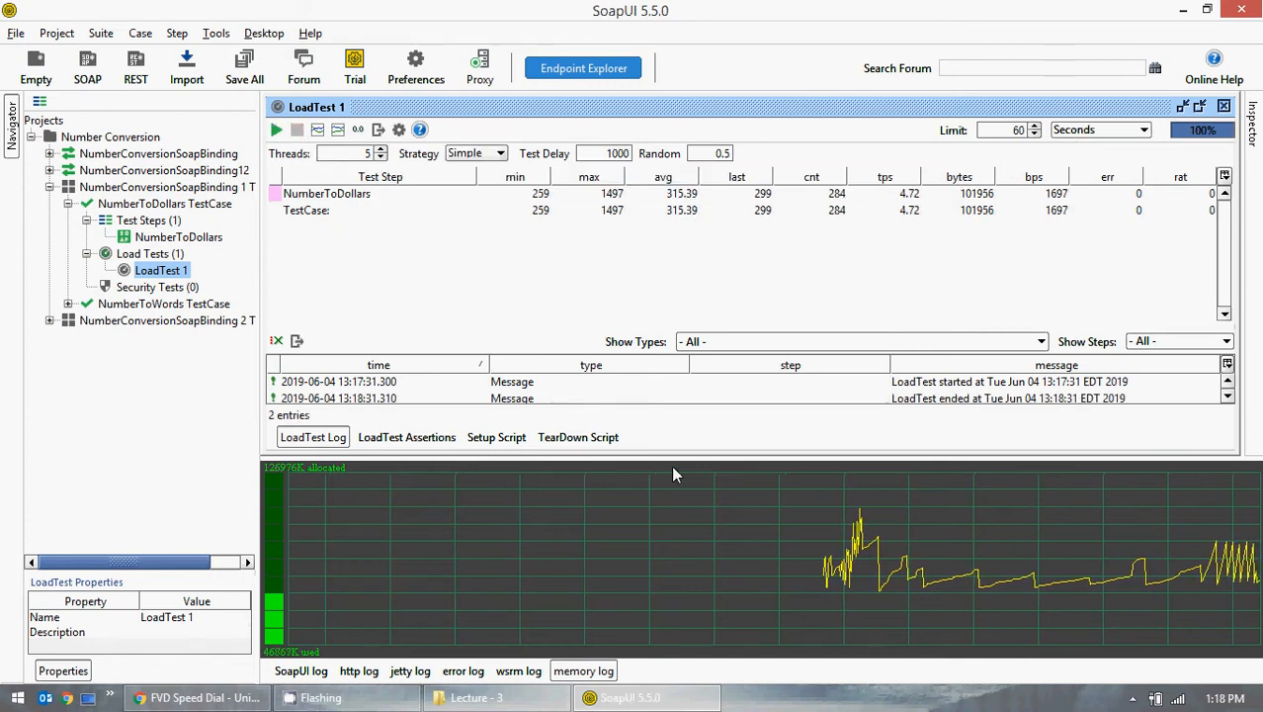
{"action": "right_click", "coordinate": [578, 571]}
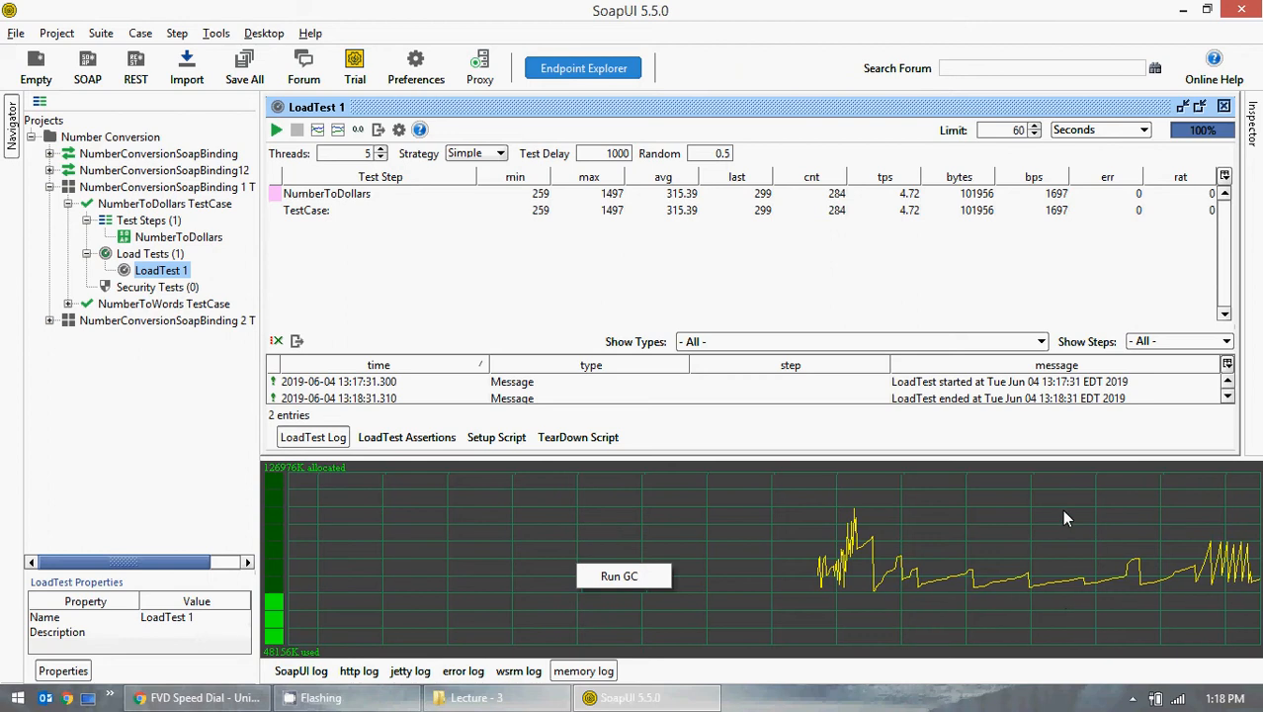
{"action": "left_click", "coordinate": [883, 412]}
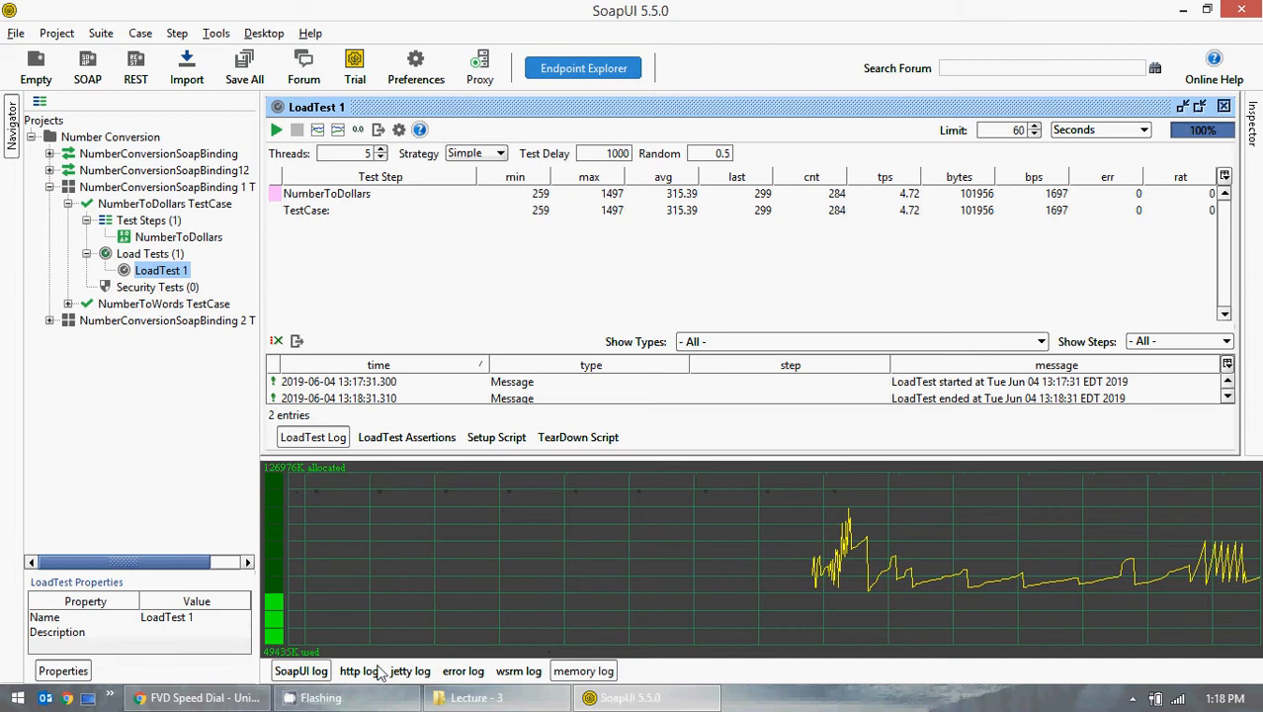
Review the wsrm, error, http and SoapUI logs for the load test run and collapse the log area
{"action": "left_click", "coordinate": [518, 671]}
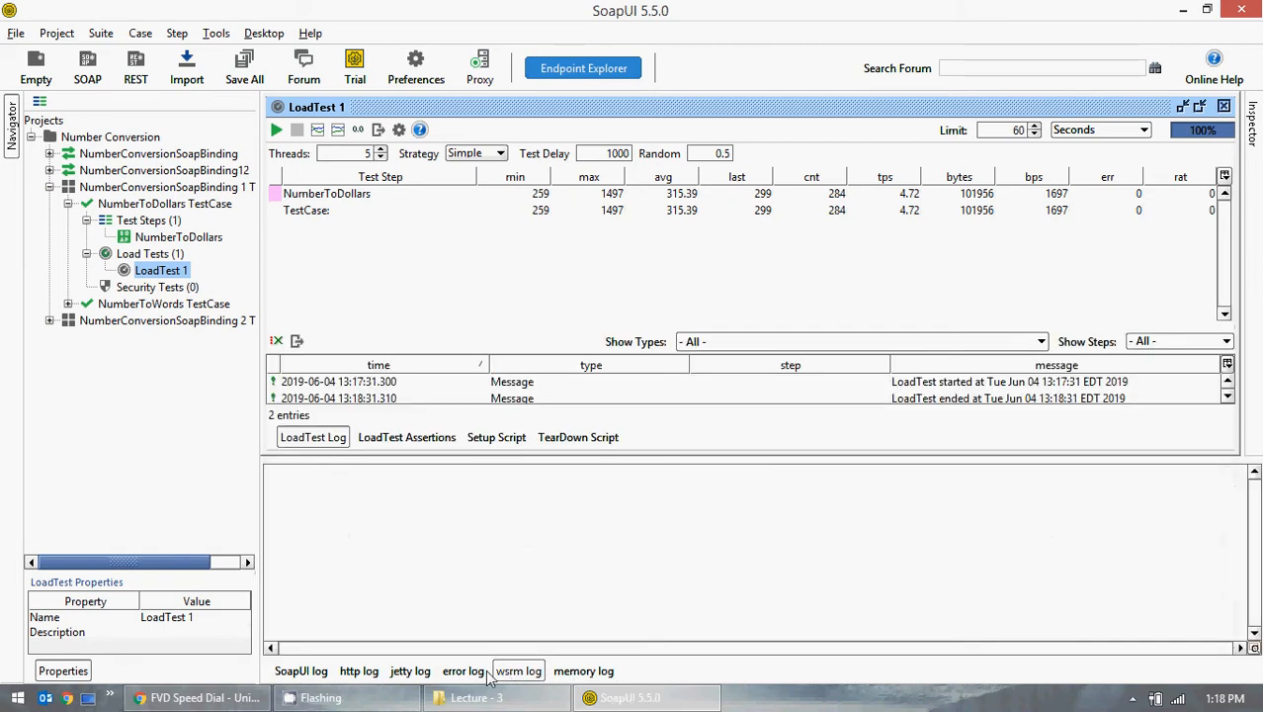
{"action": "left_click", "coordinate": [465, 673]}
{"action": "left_click", "coordinate": [359, 671]}
{"action": "left_click", "coordinate": [301, 671]}
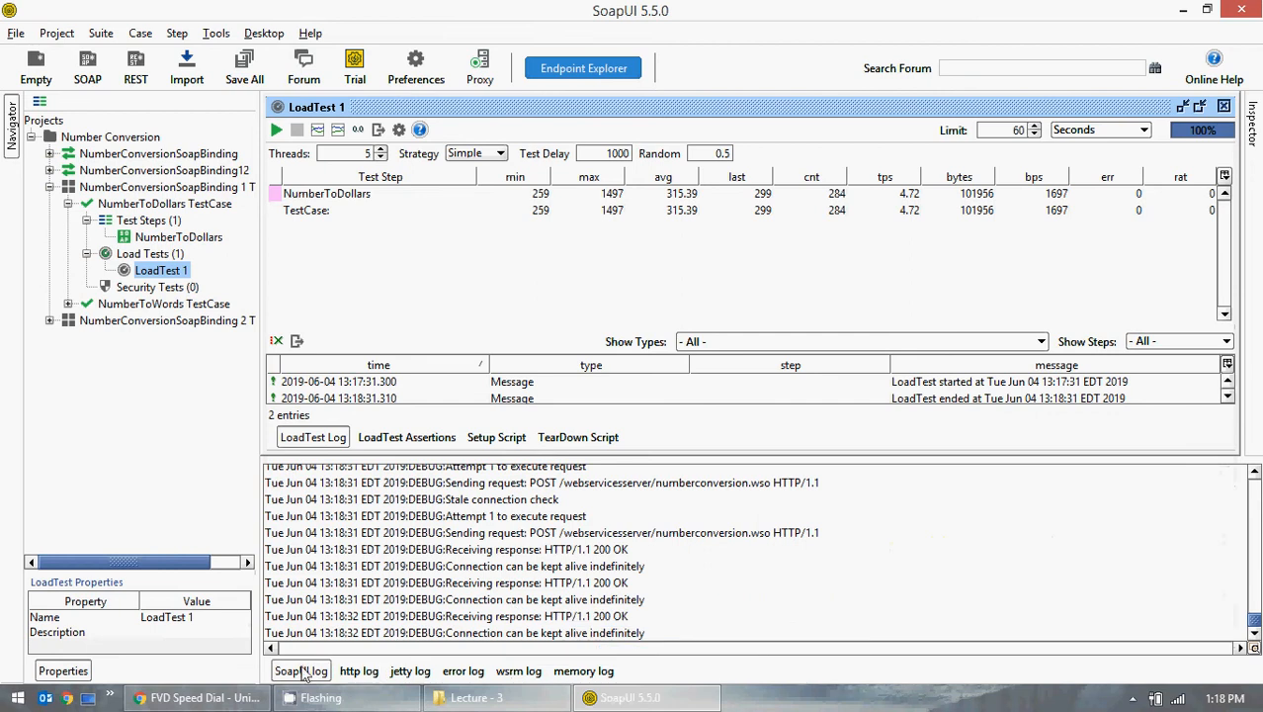
{"action": "left_click", "coordinate": [301, 671]}
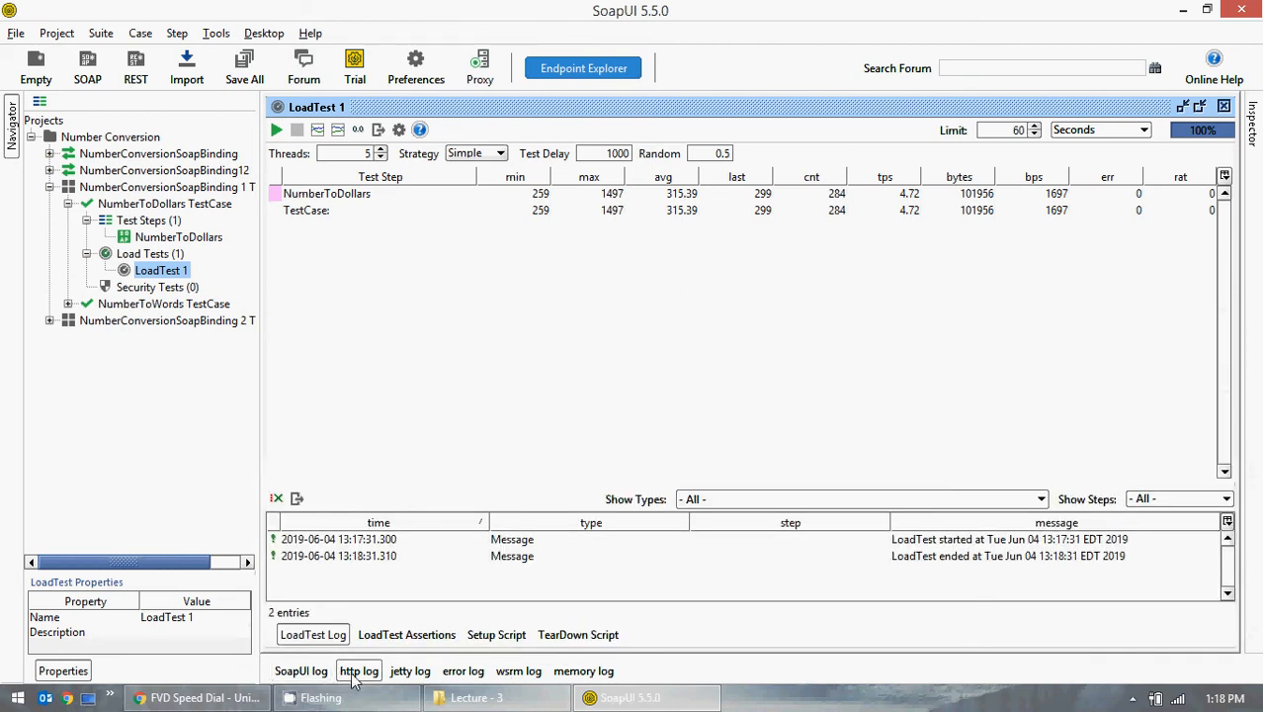
{"action": "left_click", "coordinate": [358, 672]}
{"action": "left_click", "coordinate": [356, 673]}
Compare the times and messages of the start and end entries in the LoadTest 1 log
{"action": "left_click", "coordinate": [516, 540]}
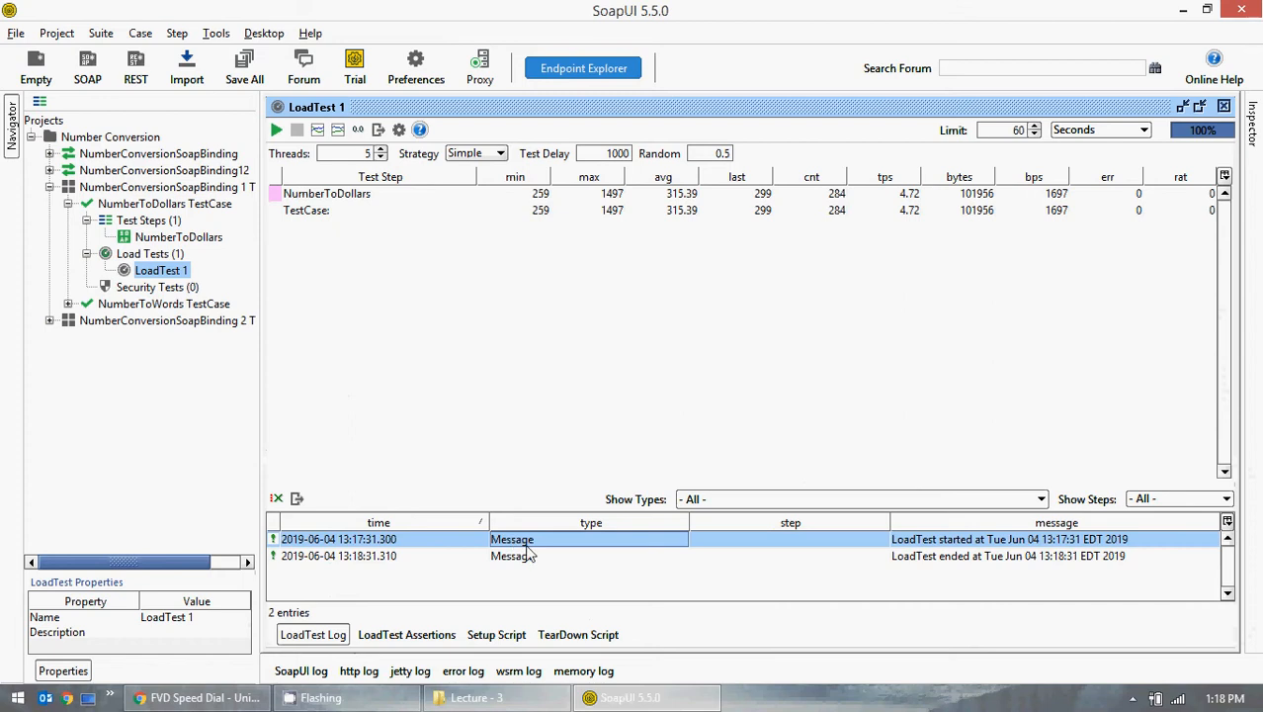
{"action": "left_click", "coordinate": [384, 537]}
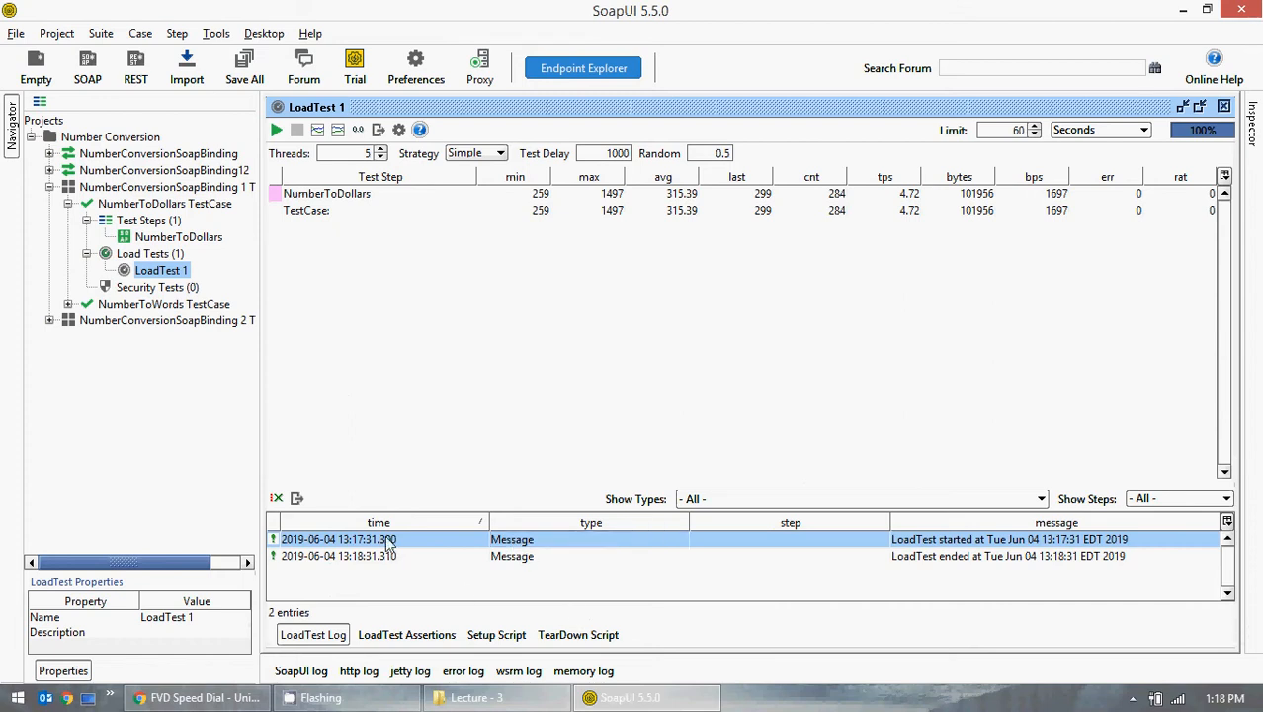
{"action": "left_click", "coordinate": [1067, 558]}
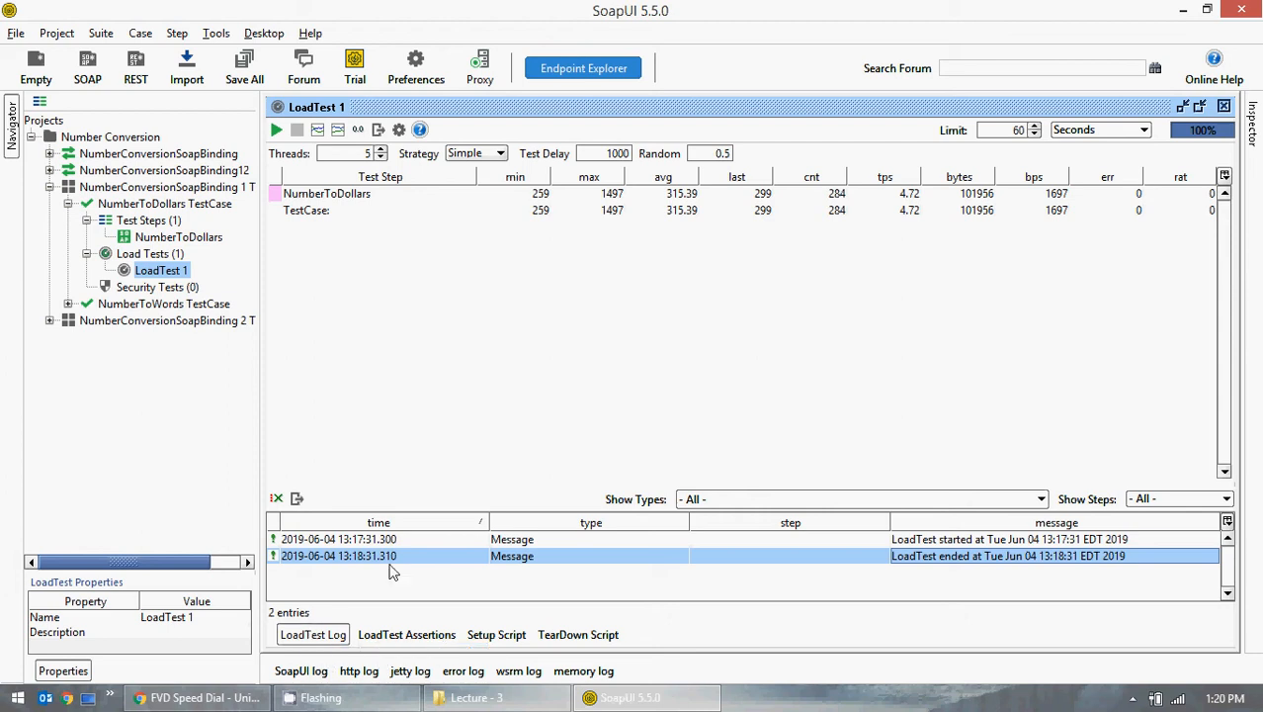
{"action": "left_click", "coordinate": [353, 541]}
{"action": "left_click", "coordinate": [351, 556]}
{"action": "left_click", "coordinate": [346, 543]}
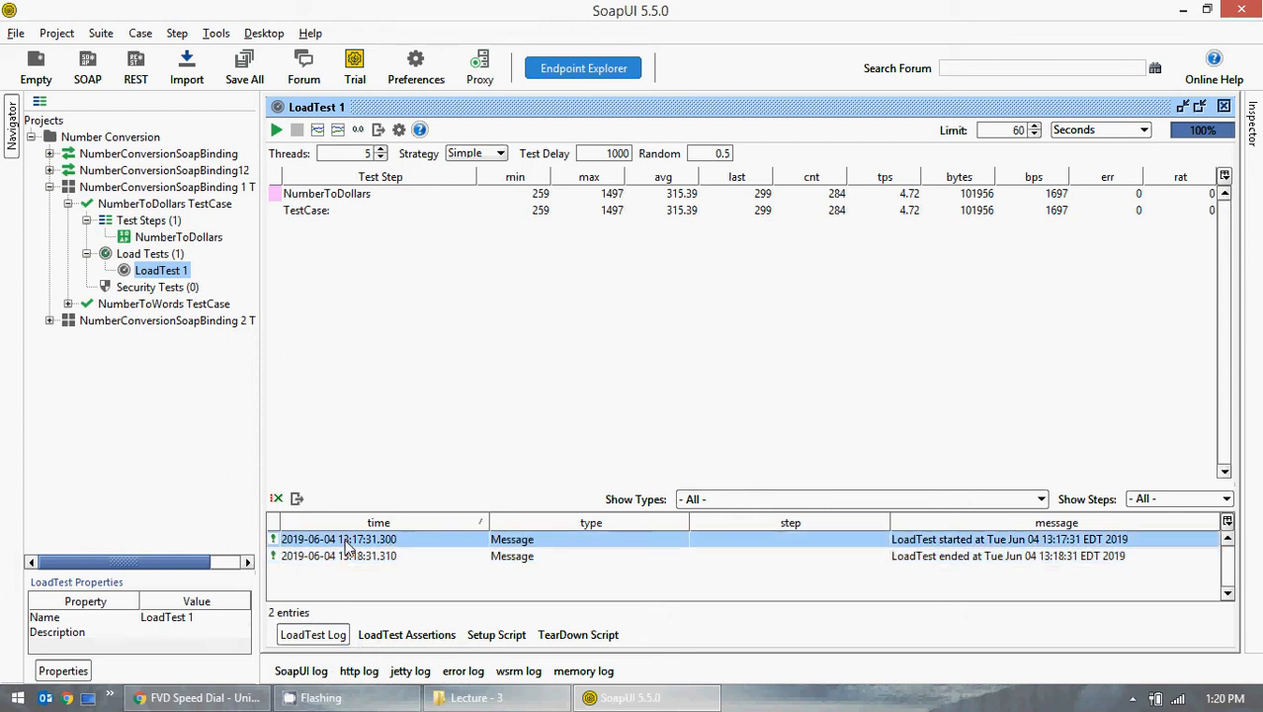
{"action": "left_click", "coordinate": [1113, 557]}
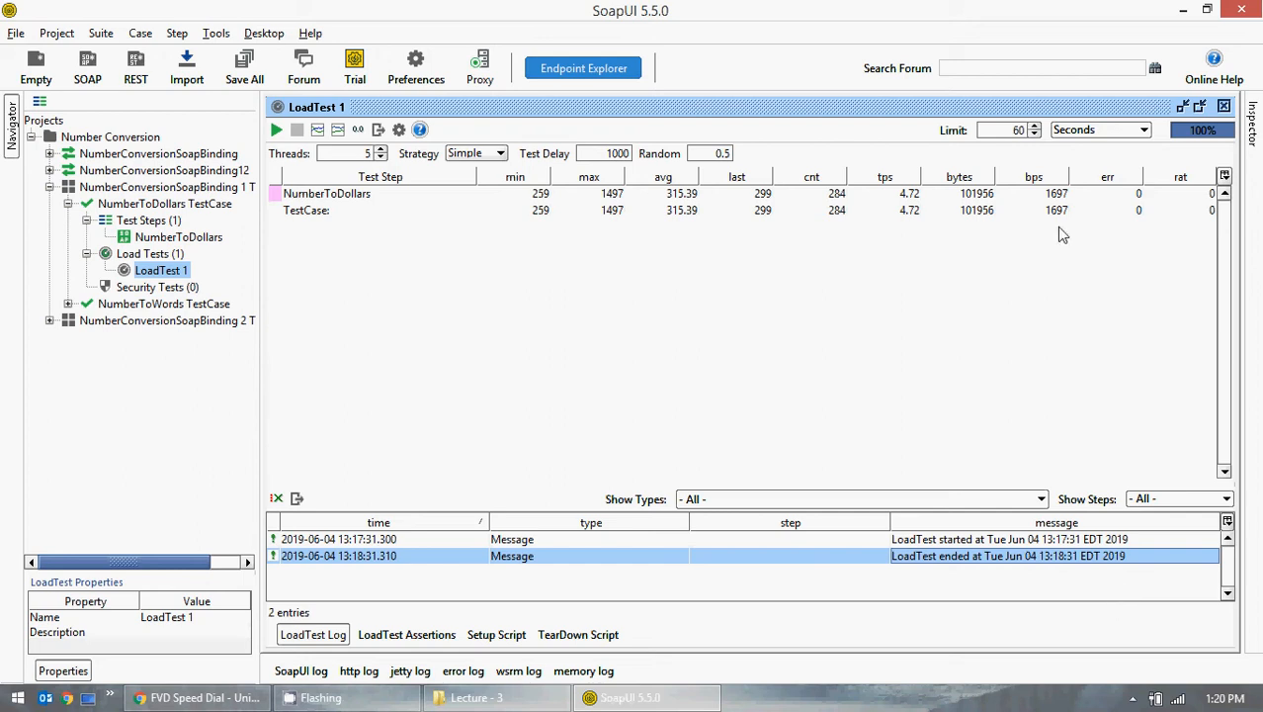
Review the limit types available for LoadTest 1, keeping the limit in Seconds
{"action": "left_click", "coordinate": [1012, 130]}
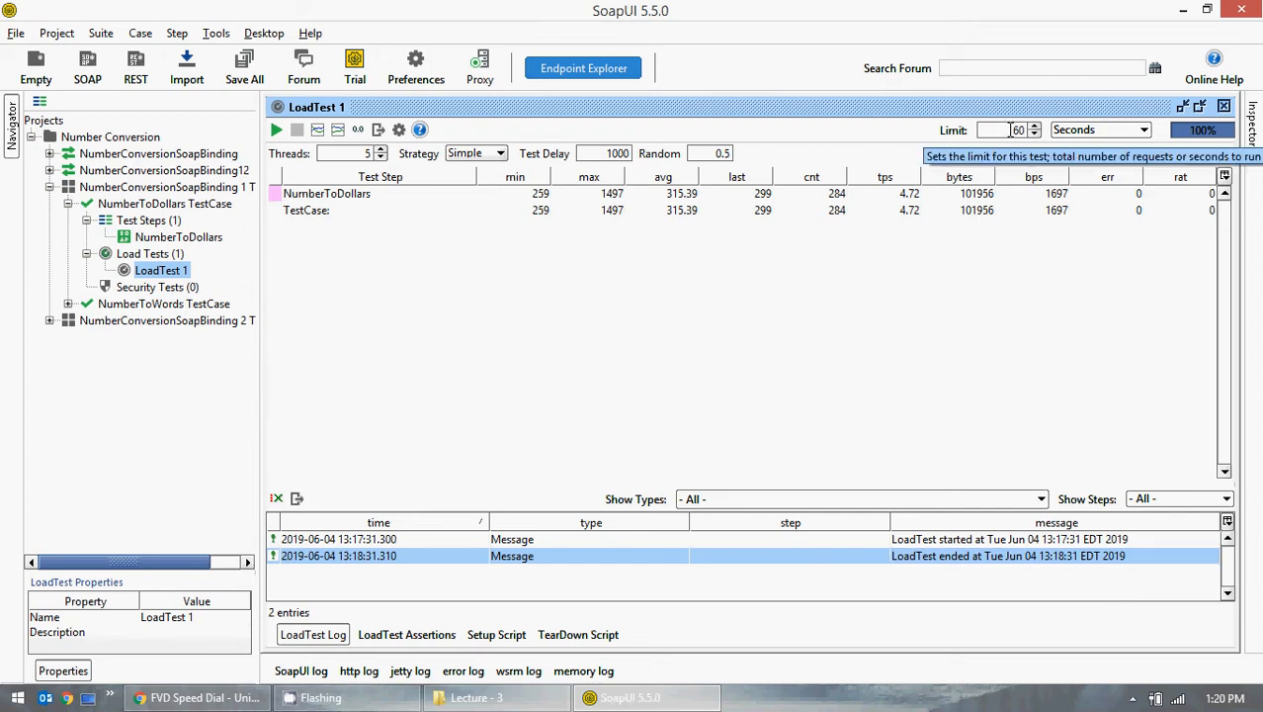
{"action": "left_click", "coordinate": [1141, 136]}
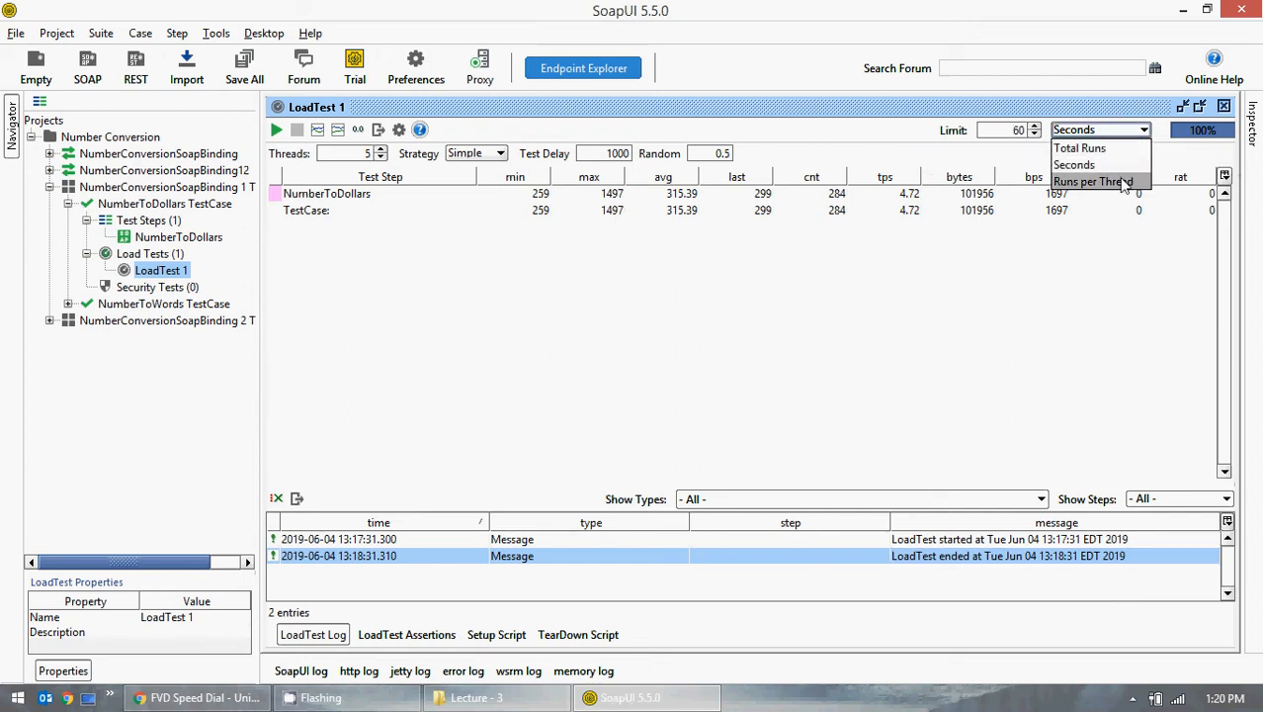
{"action": "left_click", "coordinate": [1028, 289]}
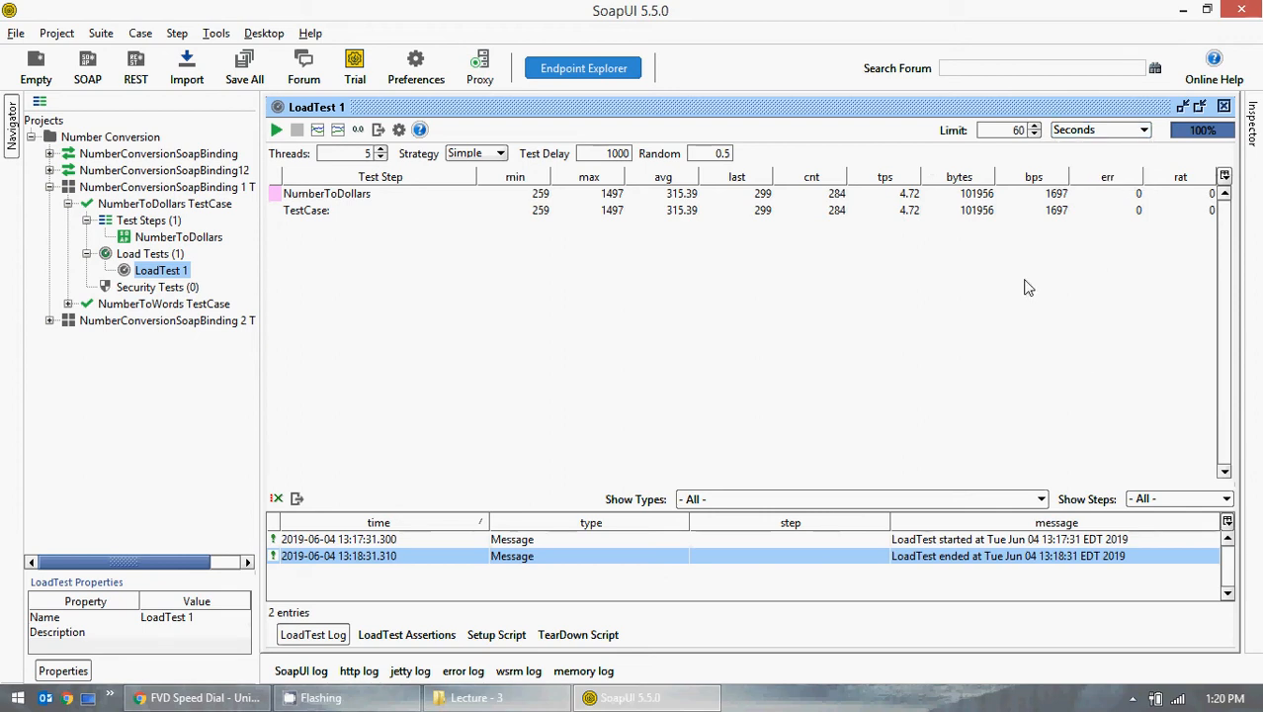
Export the LoadTest 1 statistics to a file named load_test on the Desktop
{"action": "left_click", "coordinate": [378, 133]}
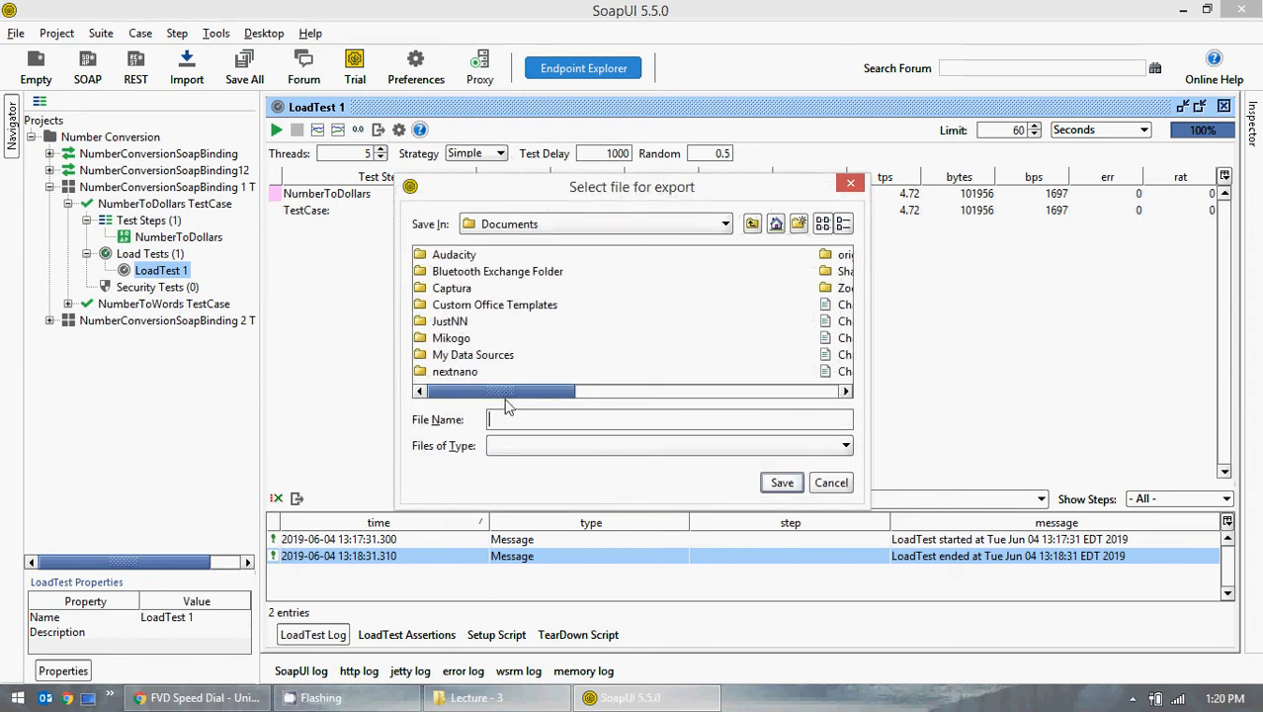
{"action": "left_click", "coordinate": [663, 224]}
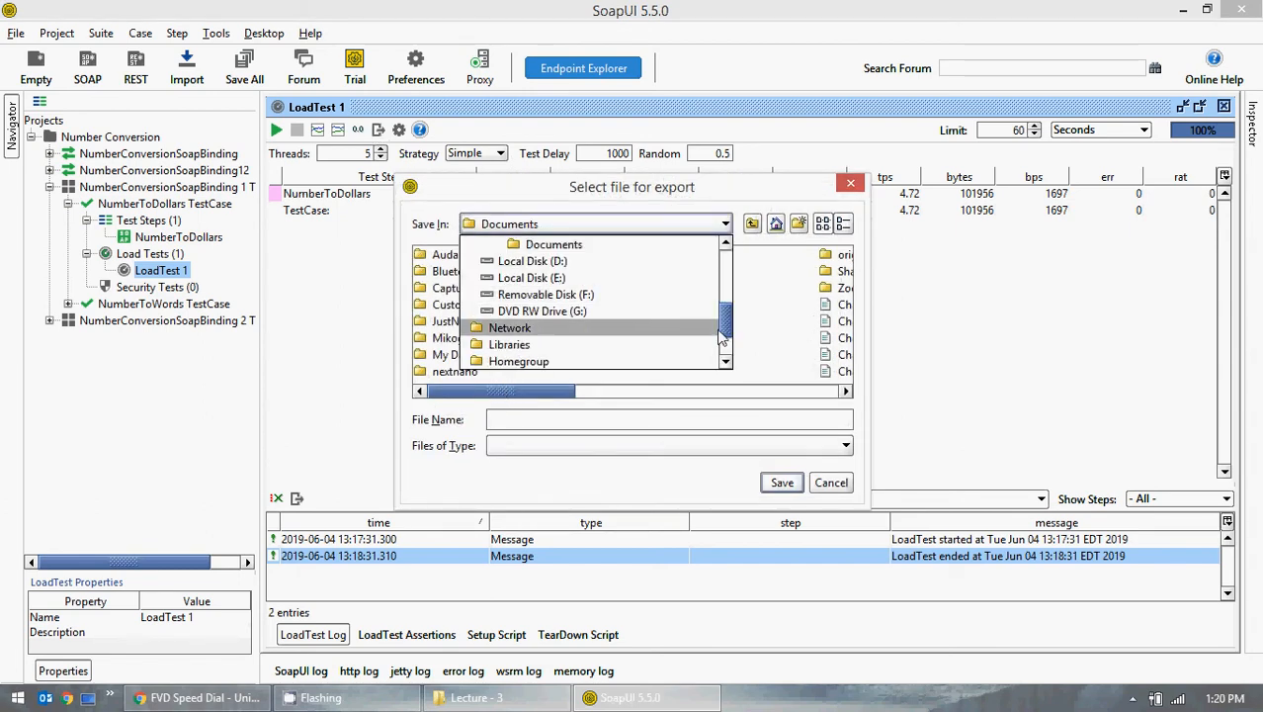
{"action": "left_click_drag", "start_coordinate": [727, 336], "coordinate": [729, 262]}
{"action": "left_click", "coordinate": [504, 261]}
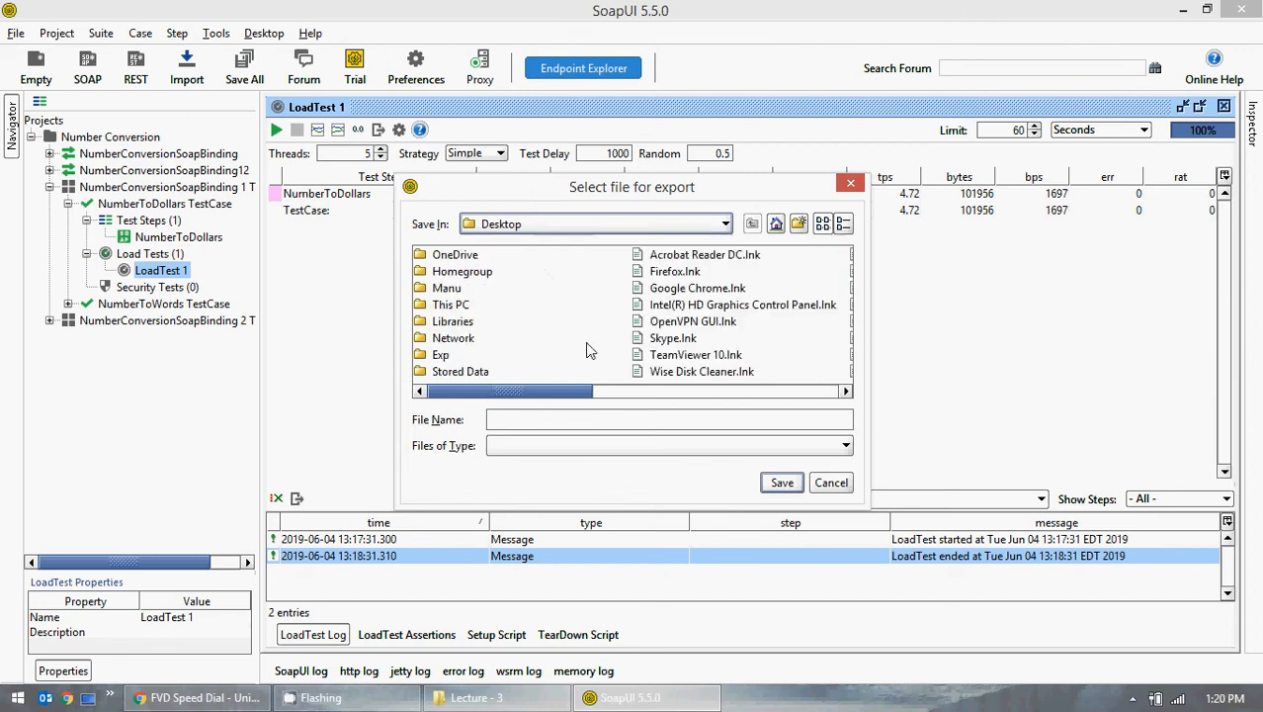
{"action": "left_click", "coordinate": [531, 420]}
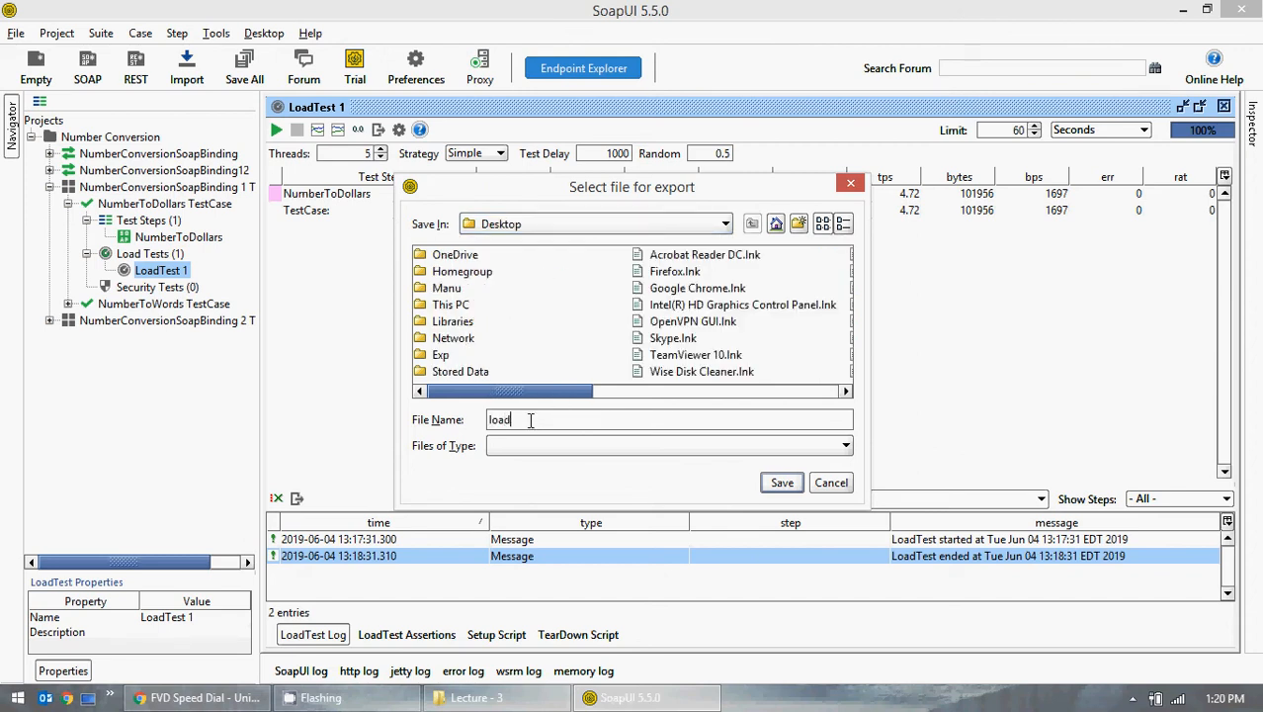
{"action": "type", "text": "load_test"}
{"action": "left_click", "coordinate": [542, 450]}
{"action": "left_click", "coordinate": [542, 450]}
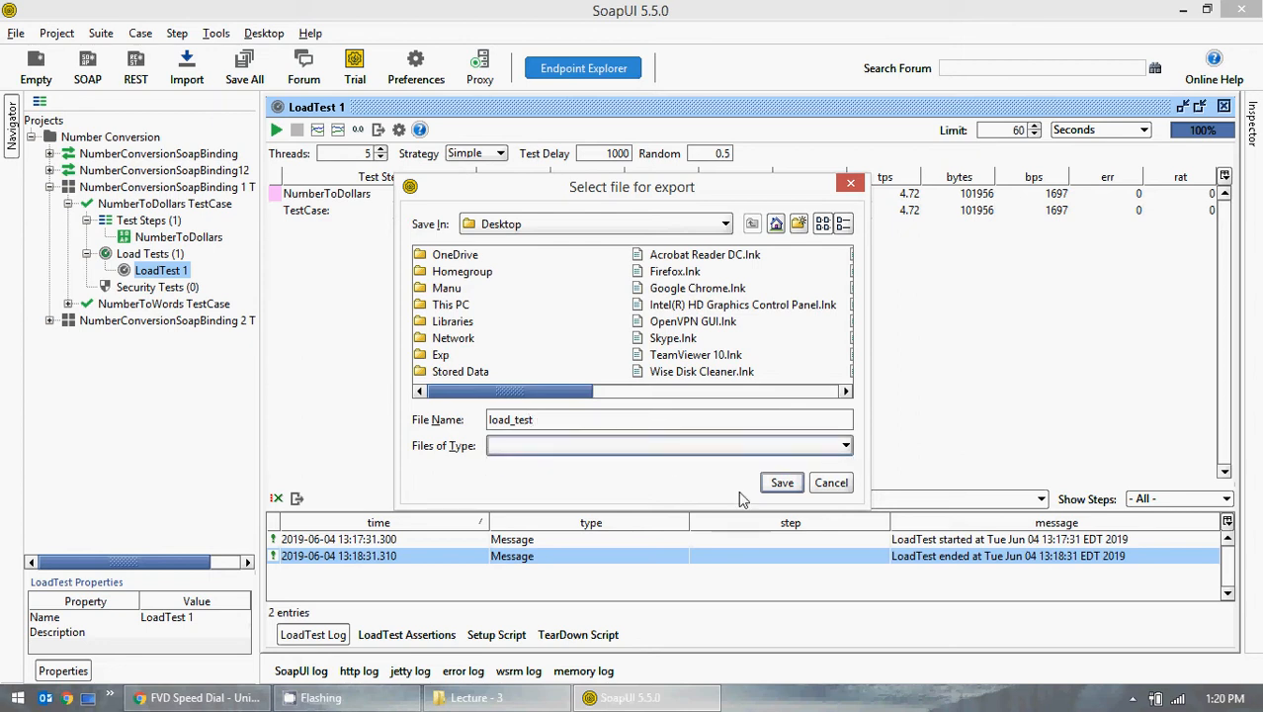
{"action": "left_click", "coordinate": [782, 482]}
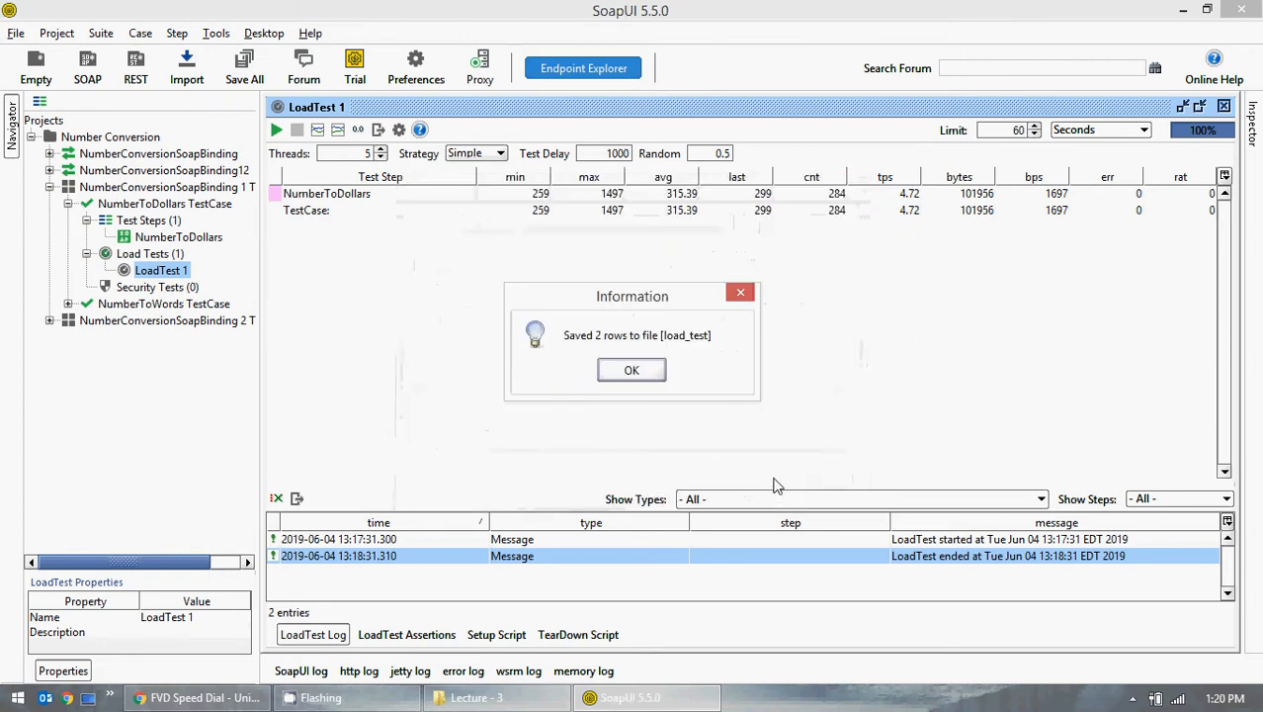
{"action": "left_click", "coordinate": [657, 371]}
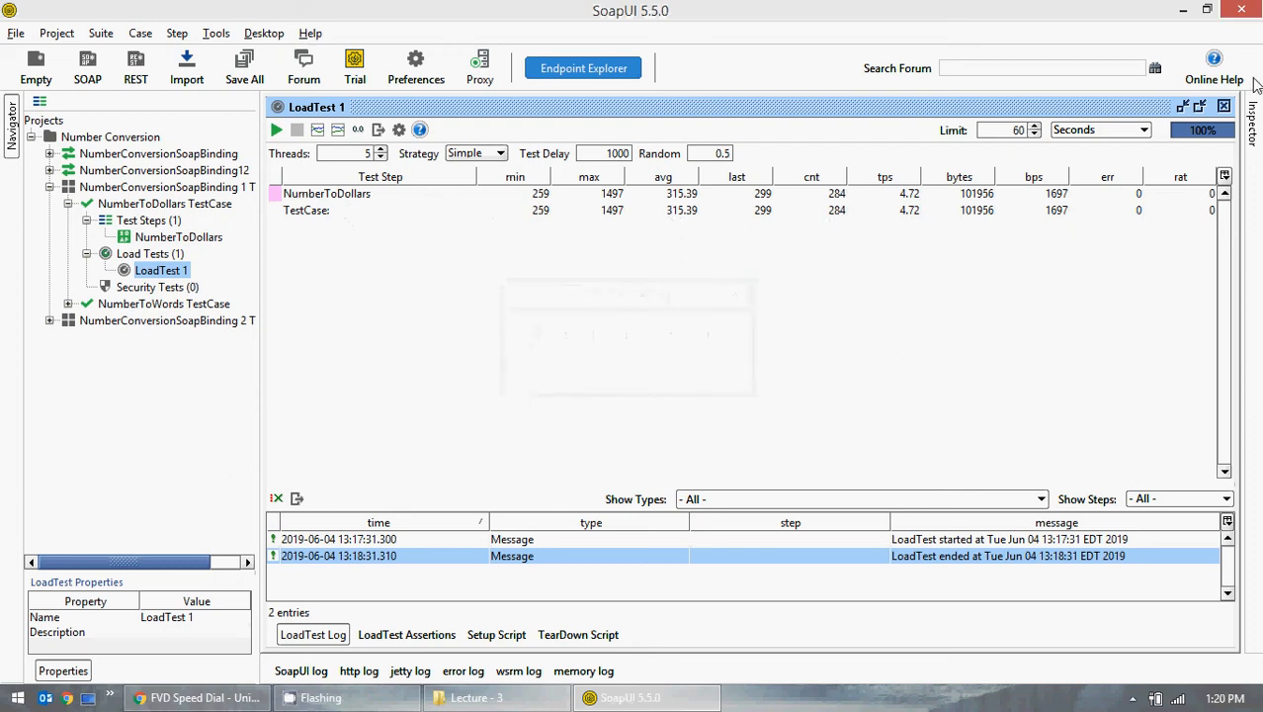
Minimize SoapUI, open the load_test file from the desktop in Notepad and view it maximized
{"action": "left_click", "coordinate": [1183, 10]}
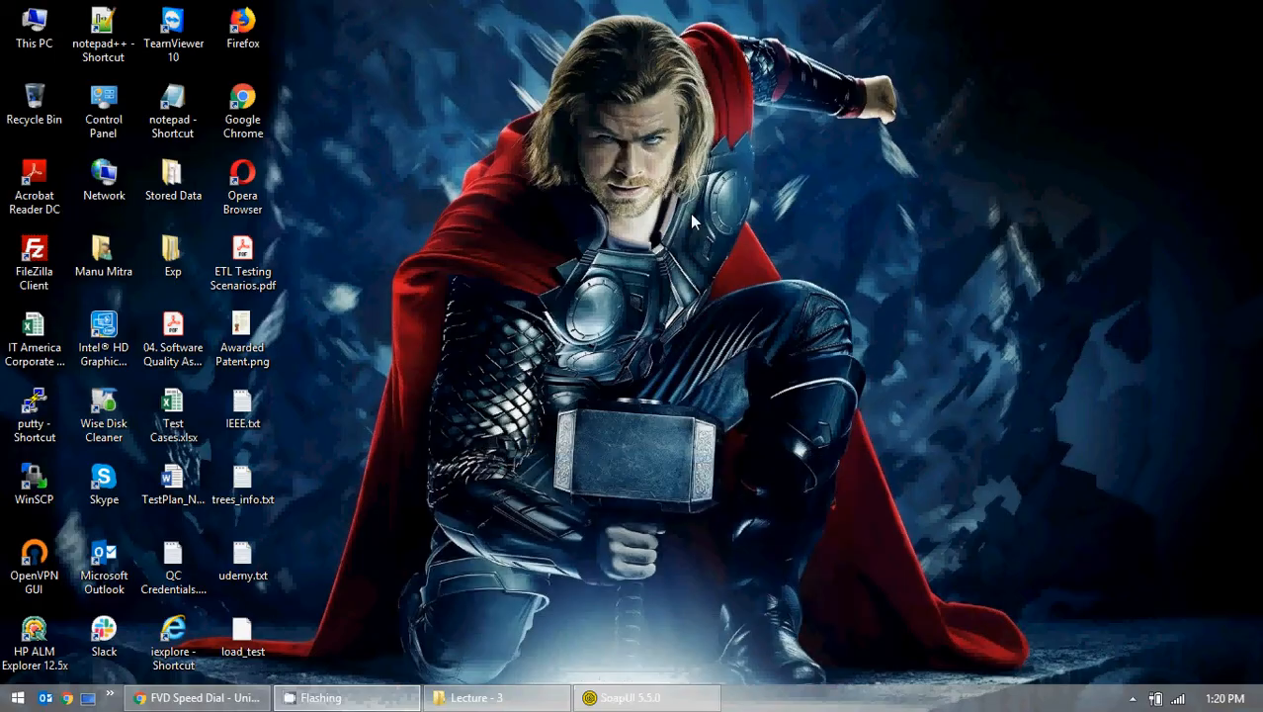
{"action": "double_click", "coordinate": [249, 653]}
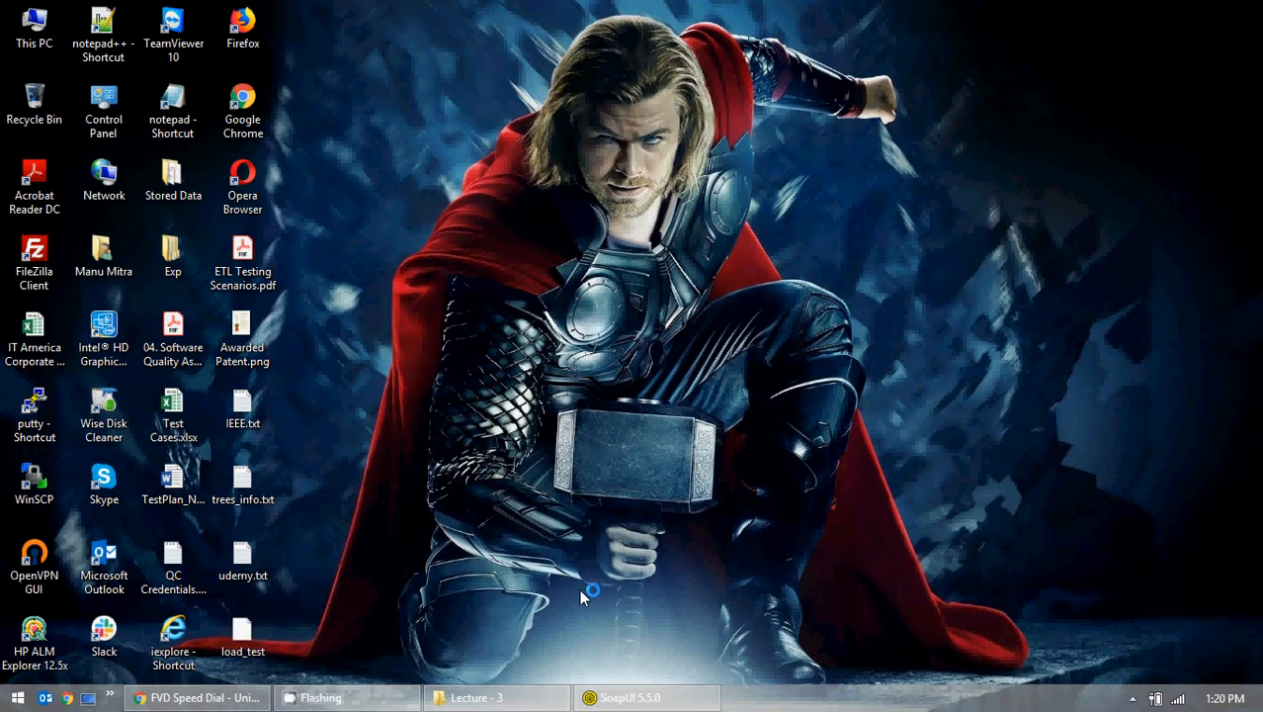
{"action": "scroll", "coordinate": [627, 425], "scroll_direction": "up", "scroll_amount": 2}
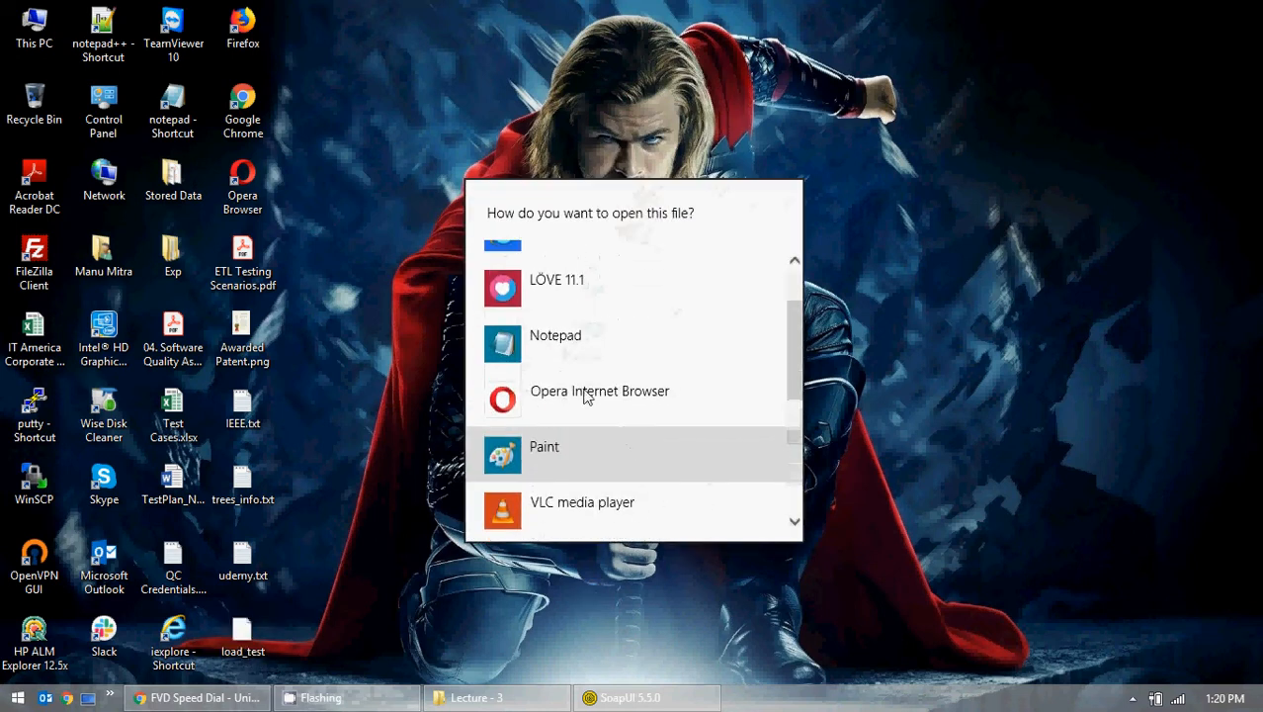
{"action": "left_click", "coordinate": [591, 339]}
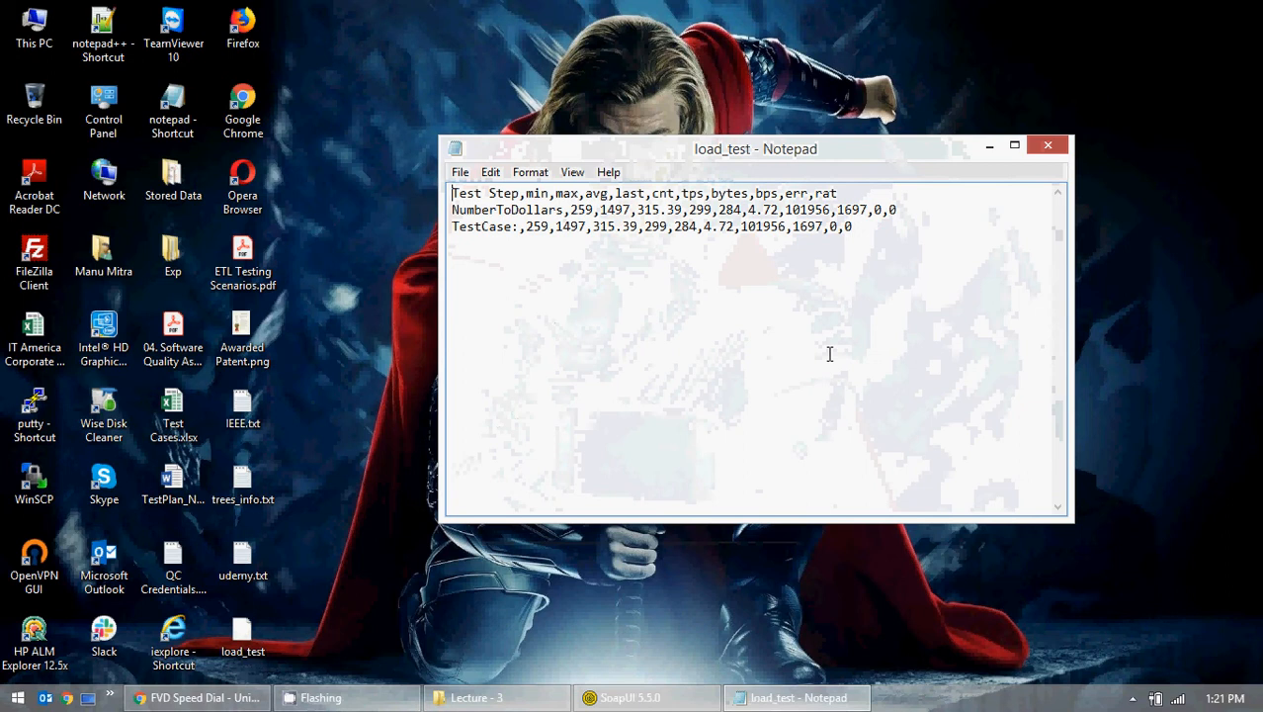
{"action": "left_click", "coordinate": [1014, 145]}
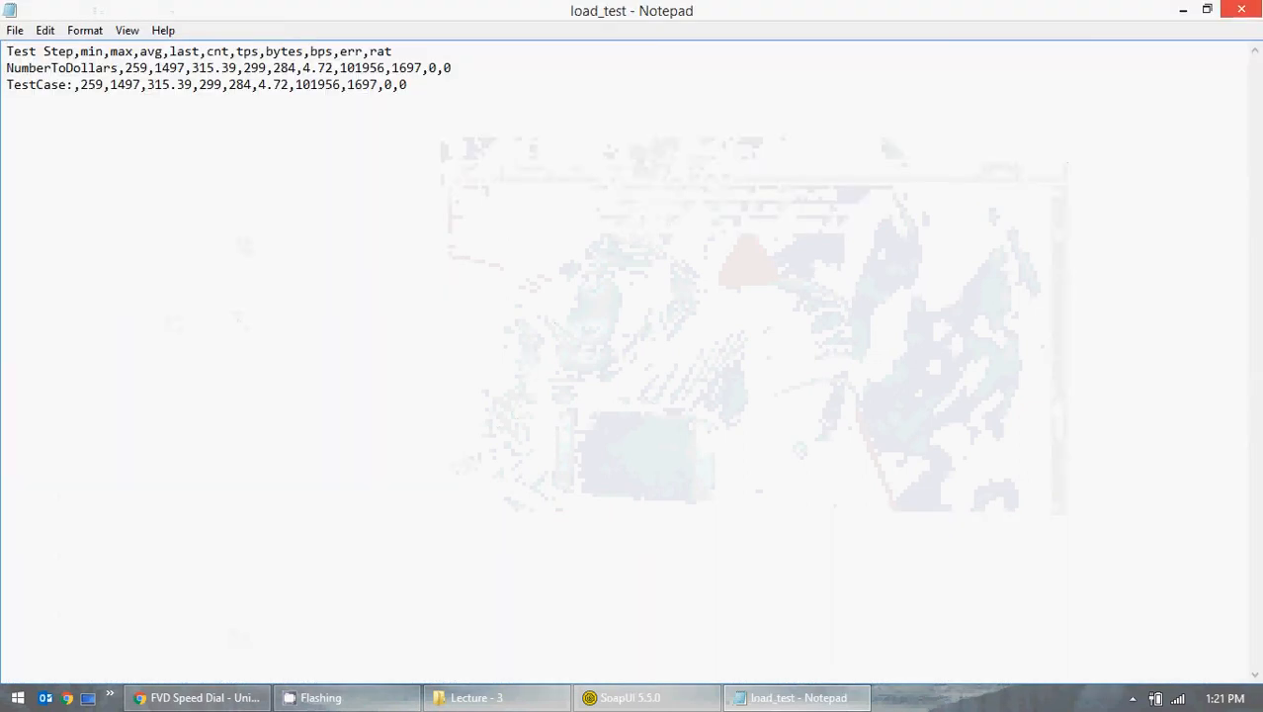
Close the load_test file and delete it from the desktop
{"action": "left_click", "coordinate": [1242, 10]}
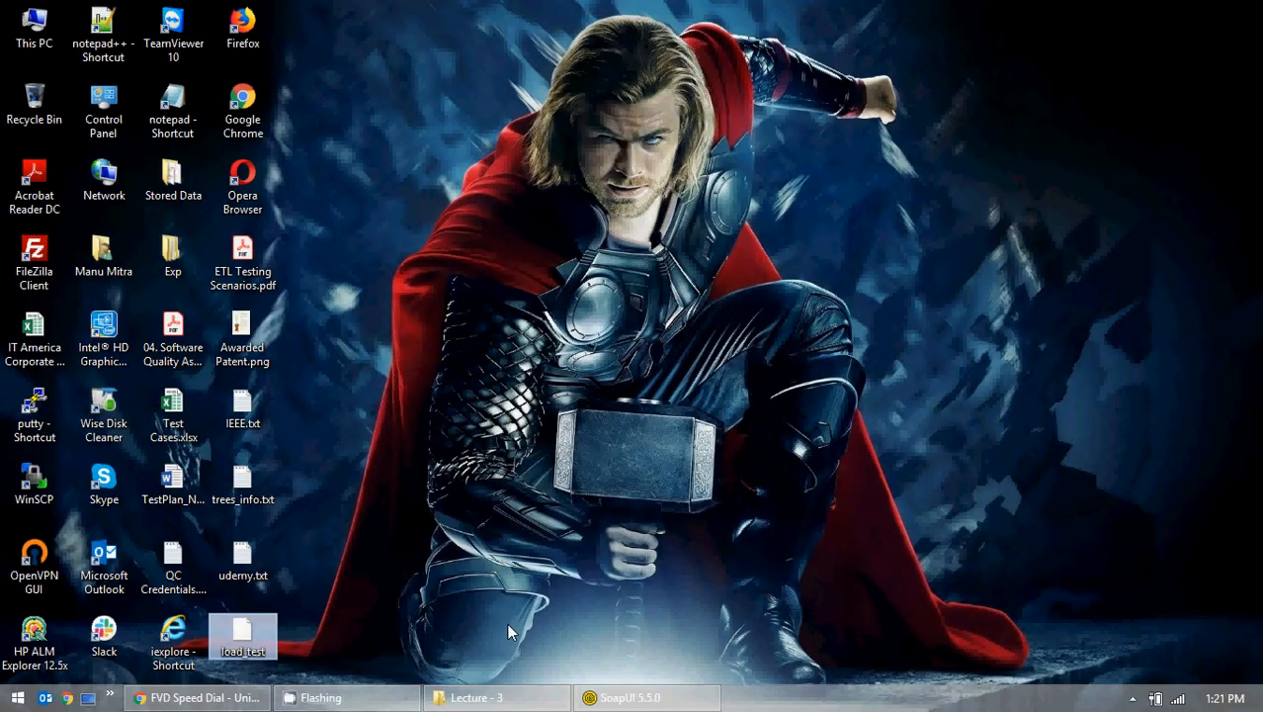
{"action": "key", "text": "Delete"}
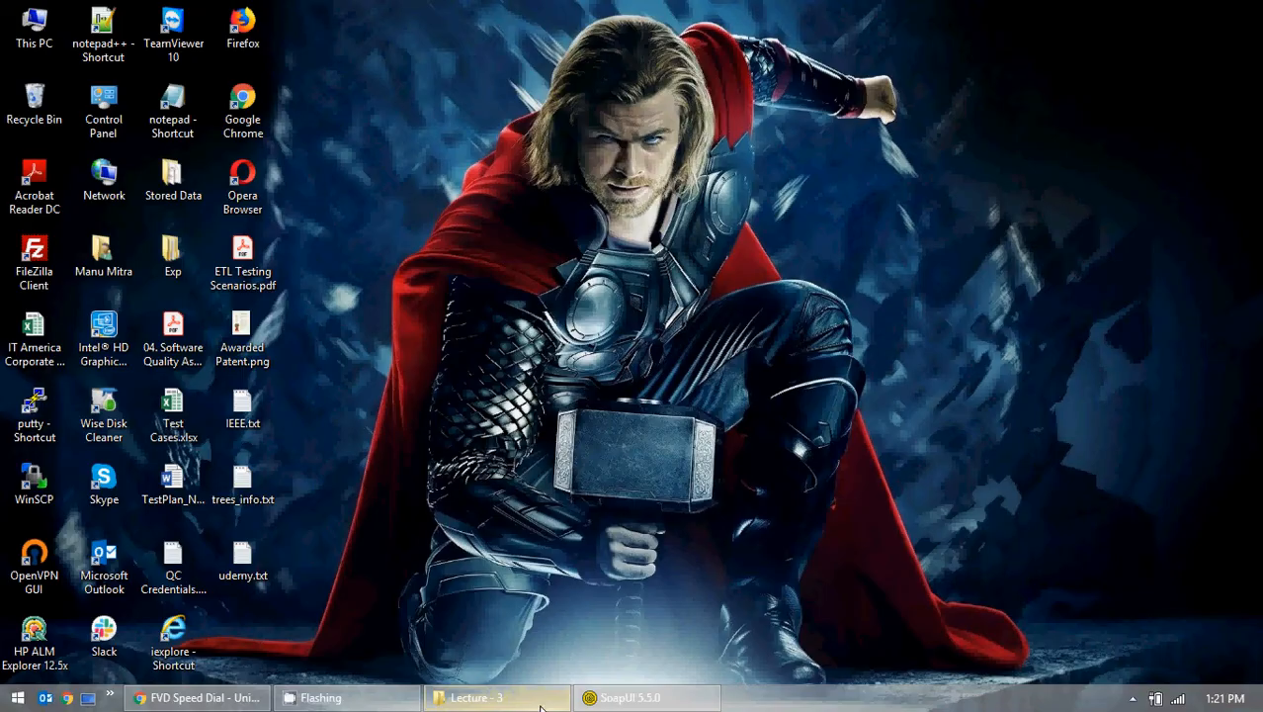
Switch back to SoapUI, open the statistics graph for LoadTest 1 with the Total step shown and maximize it
{"action": "left_click", "coordinate": [625, 698]}
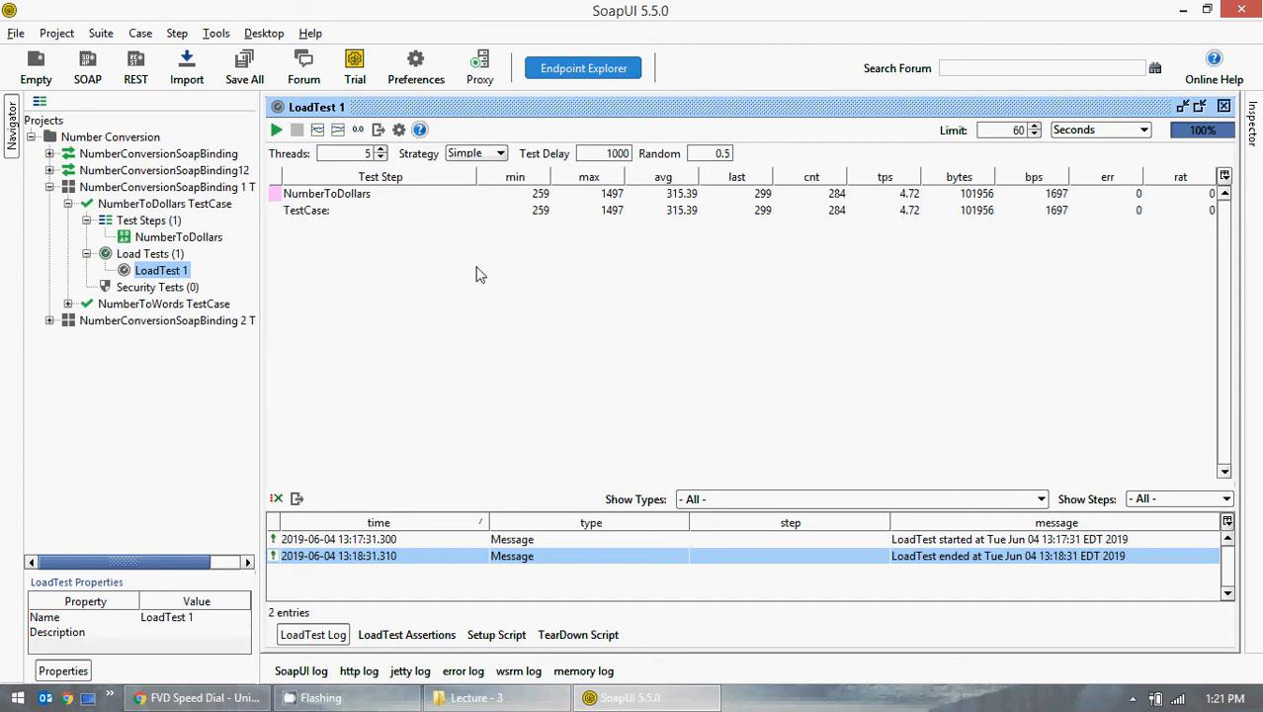
{"action": "left_click", "coordinate": [319, 133]}
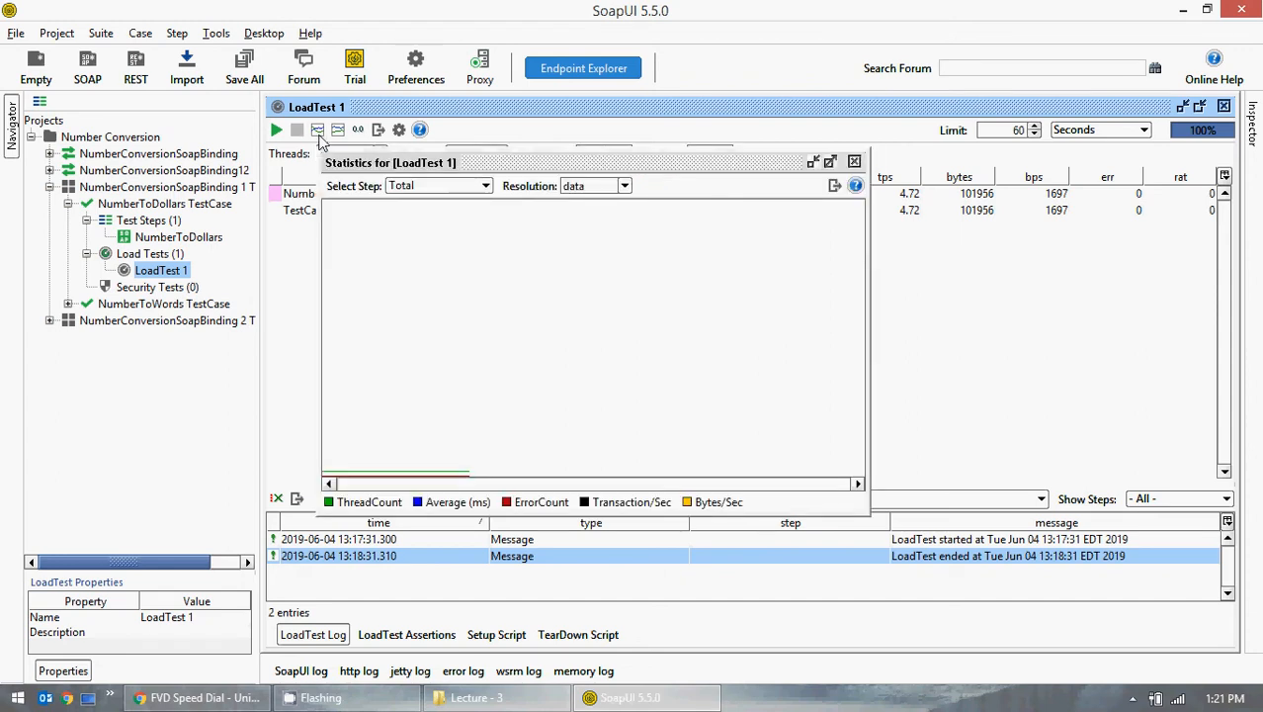
{"action": "left_click", "coordinate": [479, 188]}
{"action": "left_click", "coordinate": [481, 188]}
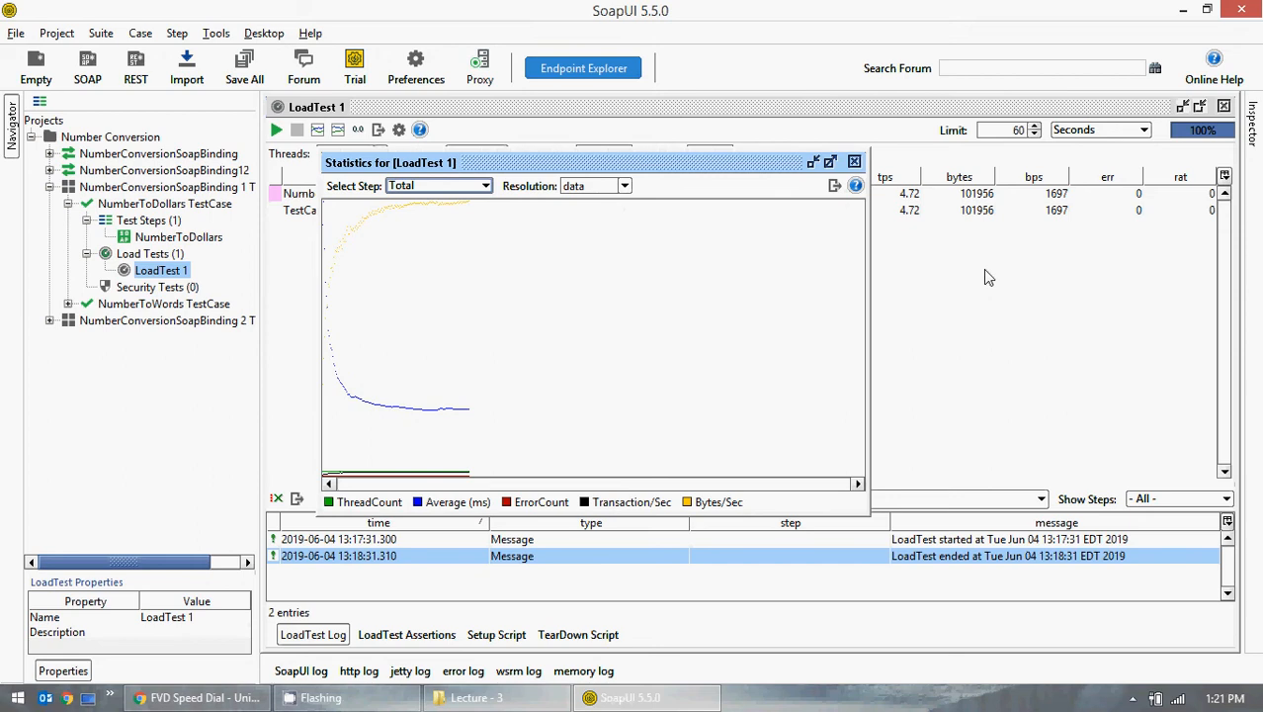
{"action": "left_click", "coordinate": [830, 161]}
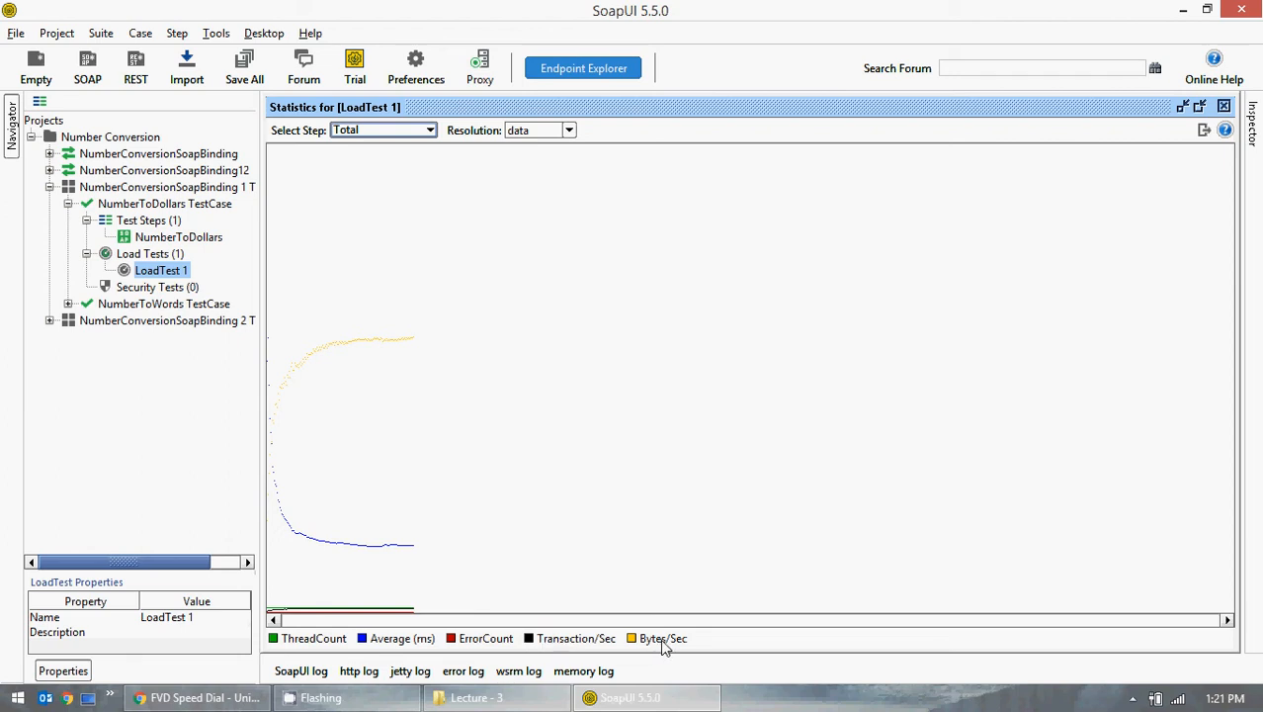
Set the statistics graph's resolution to 1000 and show the NumberToDollars step
{"action": "left_click", "coordinate": [432, 130]}
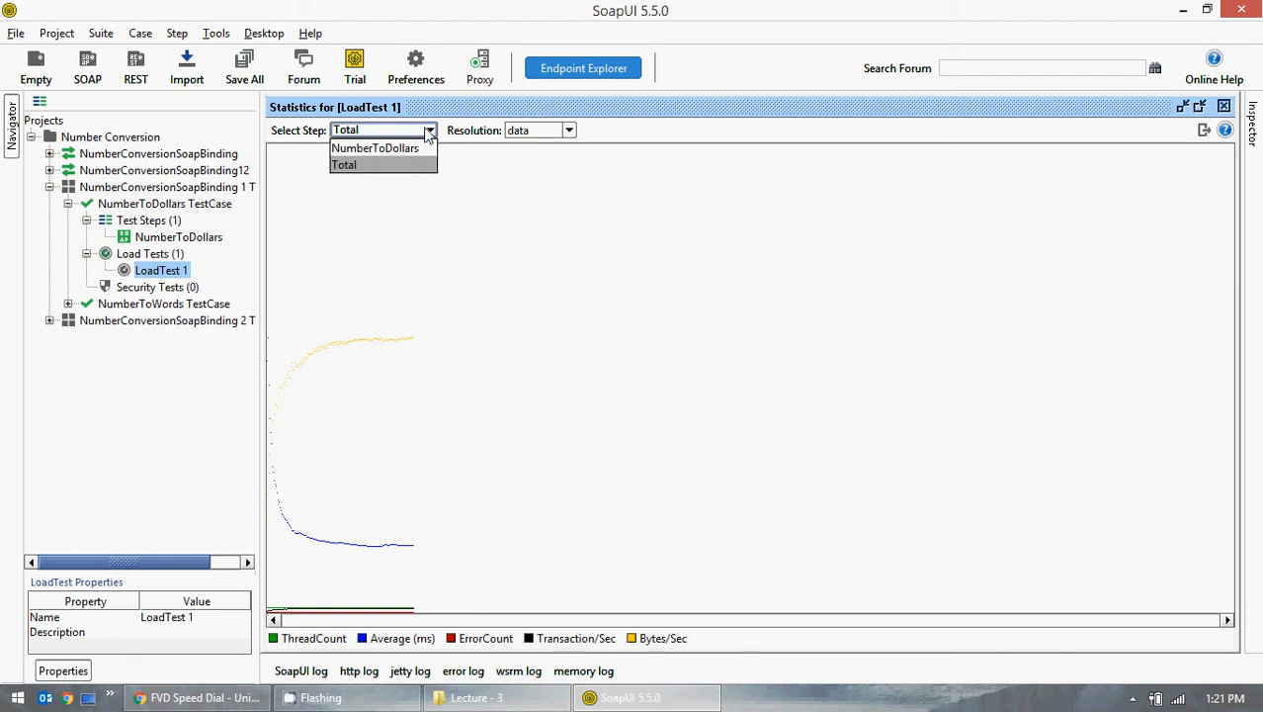
{"action": "left_click", "coordinate": [570, 130]}
{"action": "left_click", "coordinate": [533, 199]}
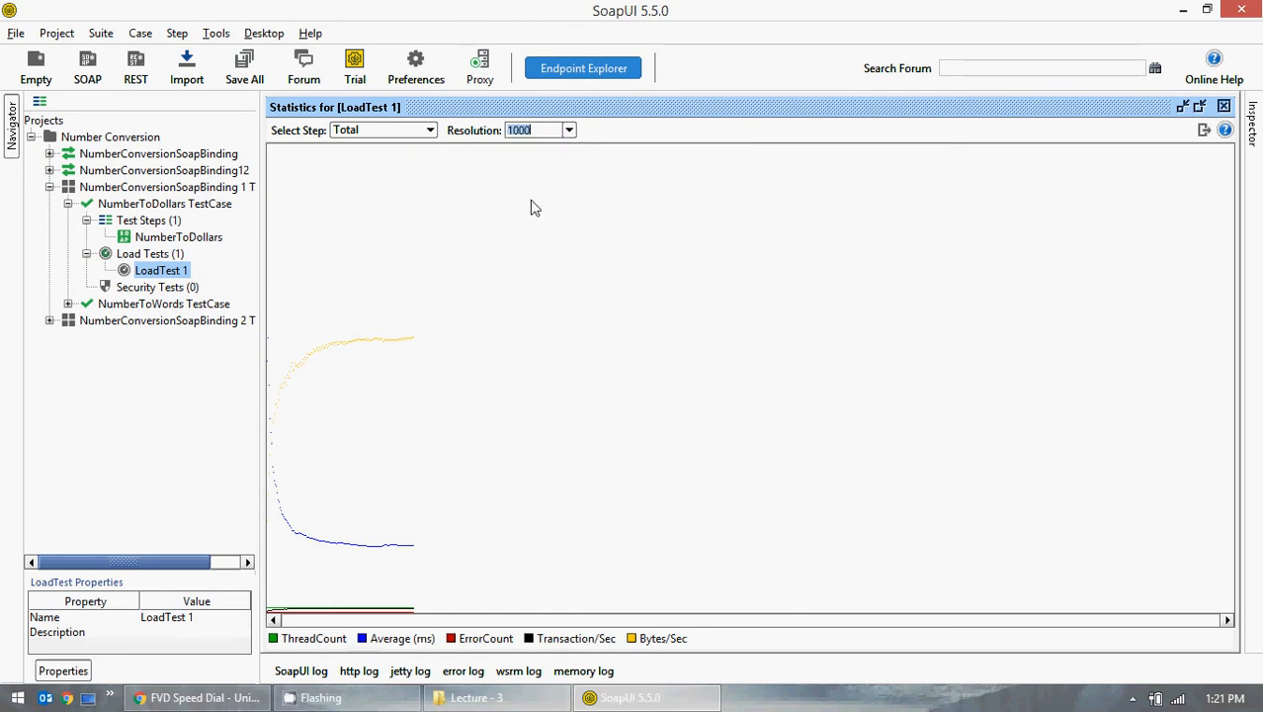
{"action": "left_click", "coordinate": [431, 132]}
{"action": "left_click", "coordinate": [419, 149]}
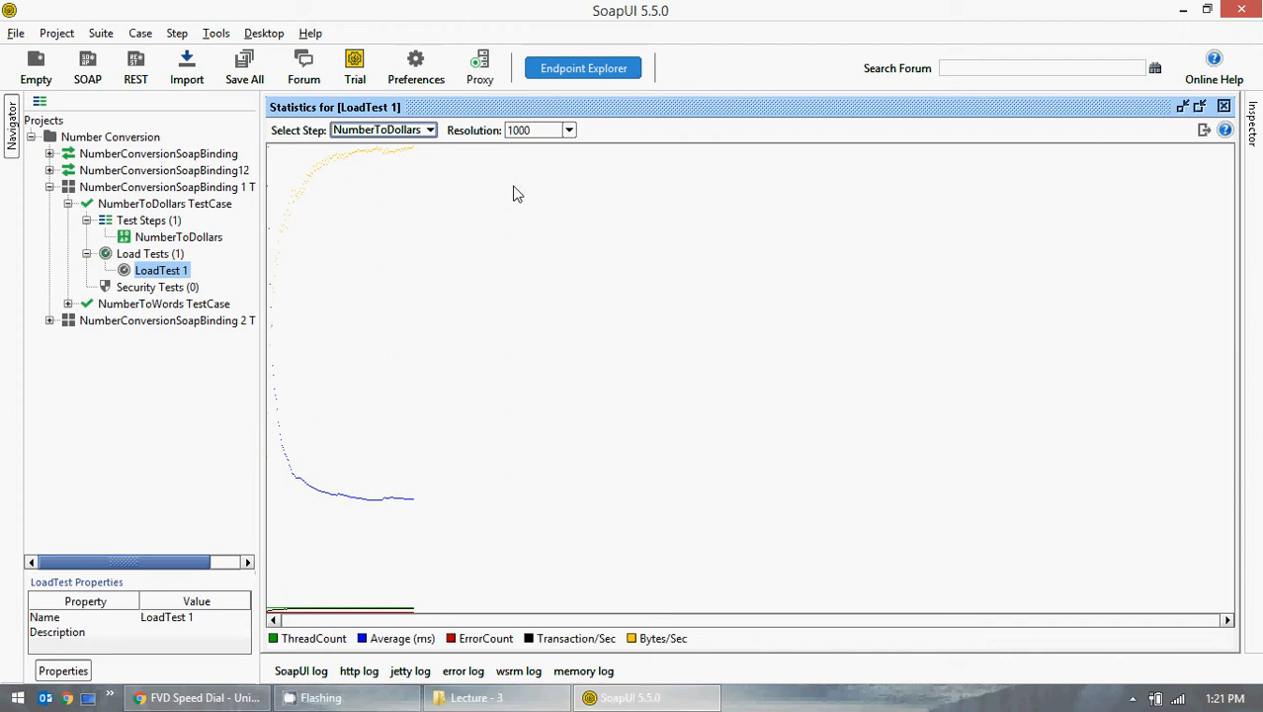
Export the NumberToDollars statistics to a file named load_test.png on the Desktop
{"action": "left_click", "coordinate": [1204, 129]}
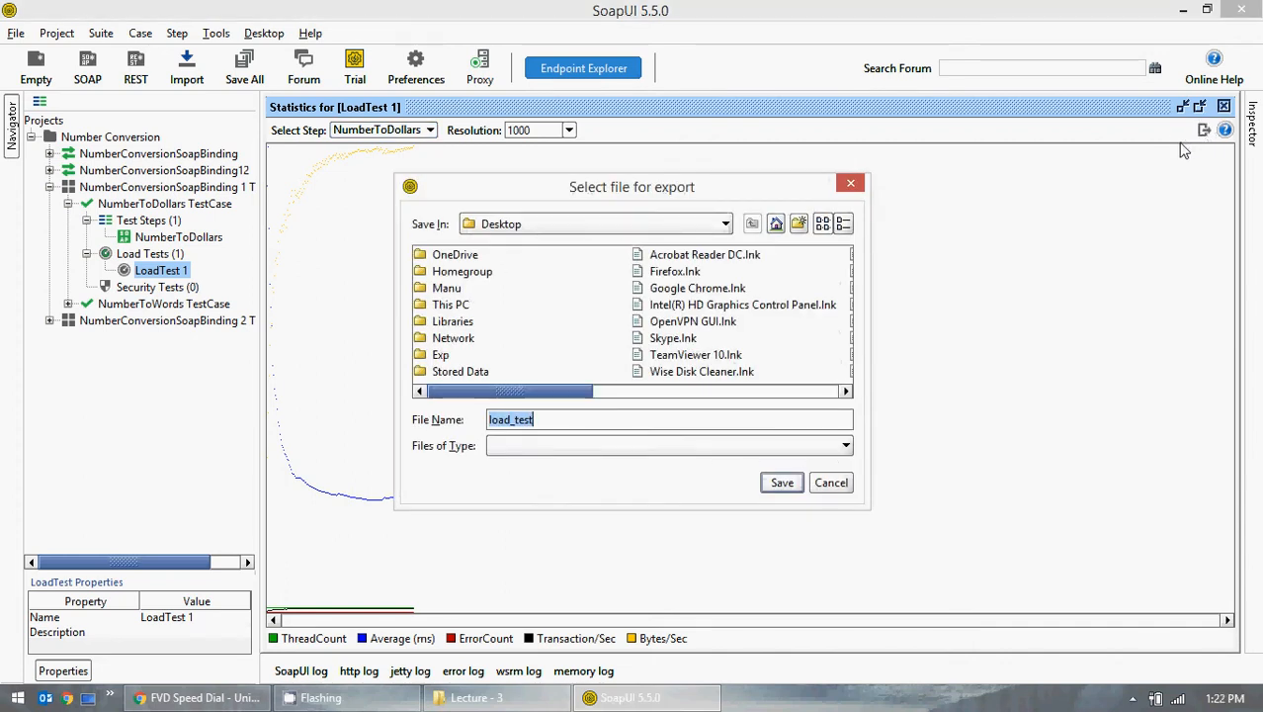
{"action": "left_click", "coordinate": [559, 419]}
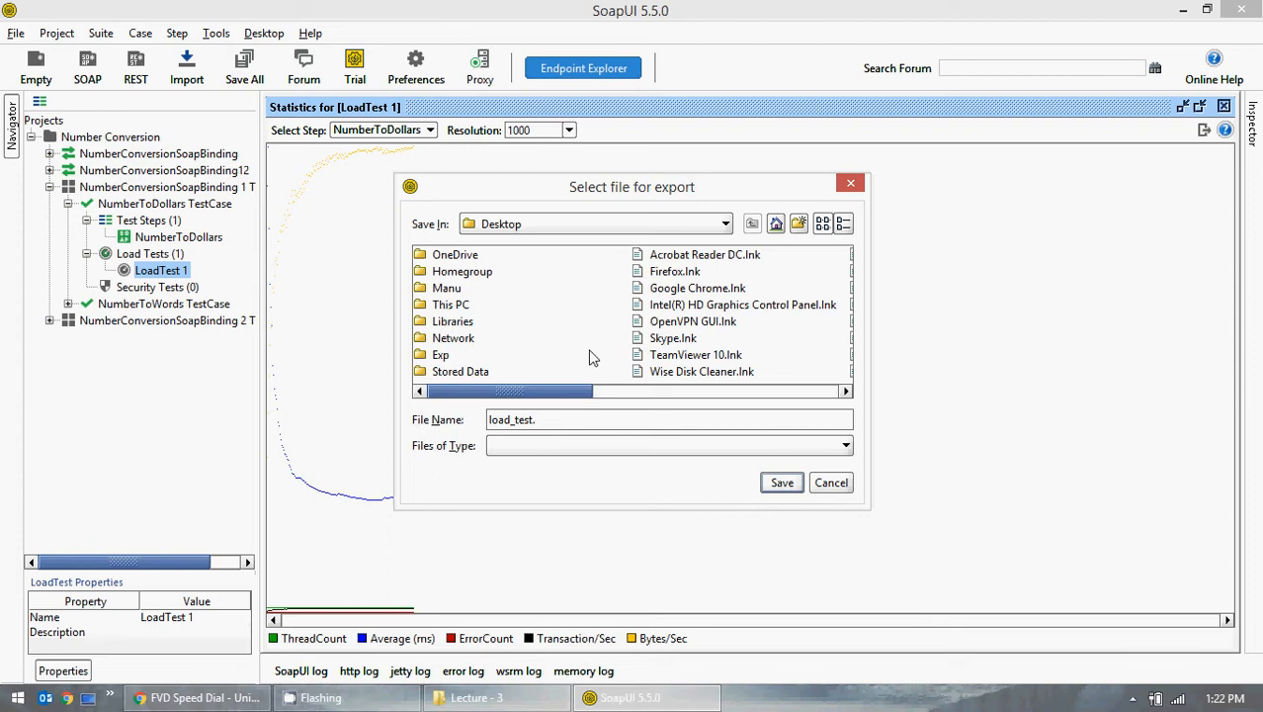
{"action": "type", "text": ".png"}
{"action": "left_click", "coordinate": [782, 482]}
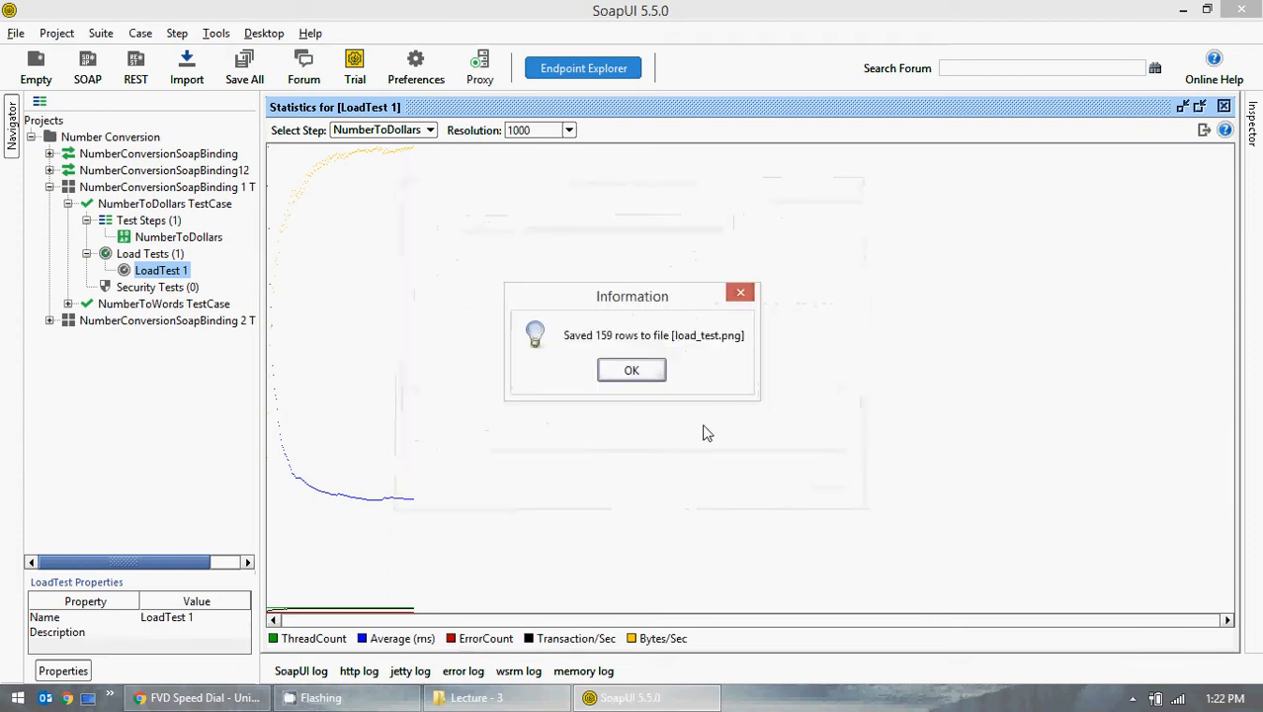
{"action": "left_click", "coordinate": [632, 371]}
Minimize SoapUI, try to view load_test.png from the desktop, close the viewer and delete the file
{"action": "left_click", "coordinate": [1184, 10]}
{"action": "double_click", "coordinate": [241, 634]}
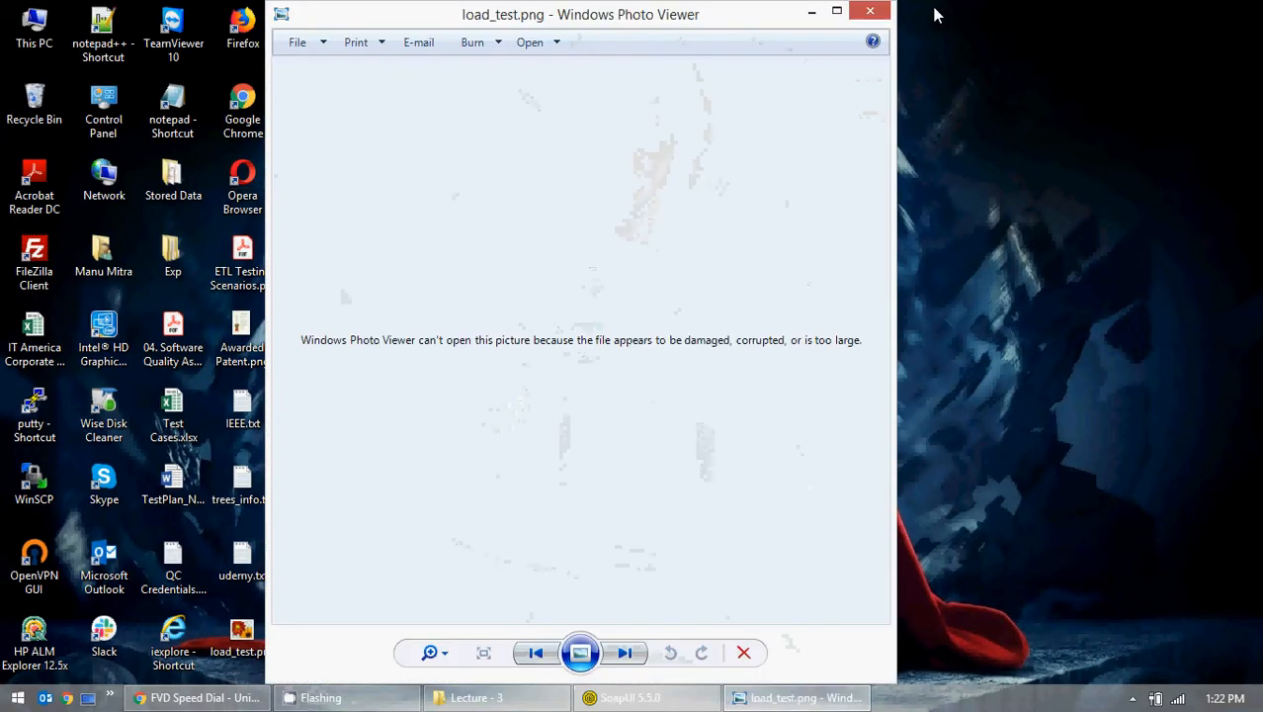
{"action": "left_click", "coordinate": [870, 11]}
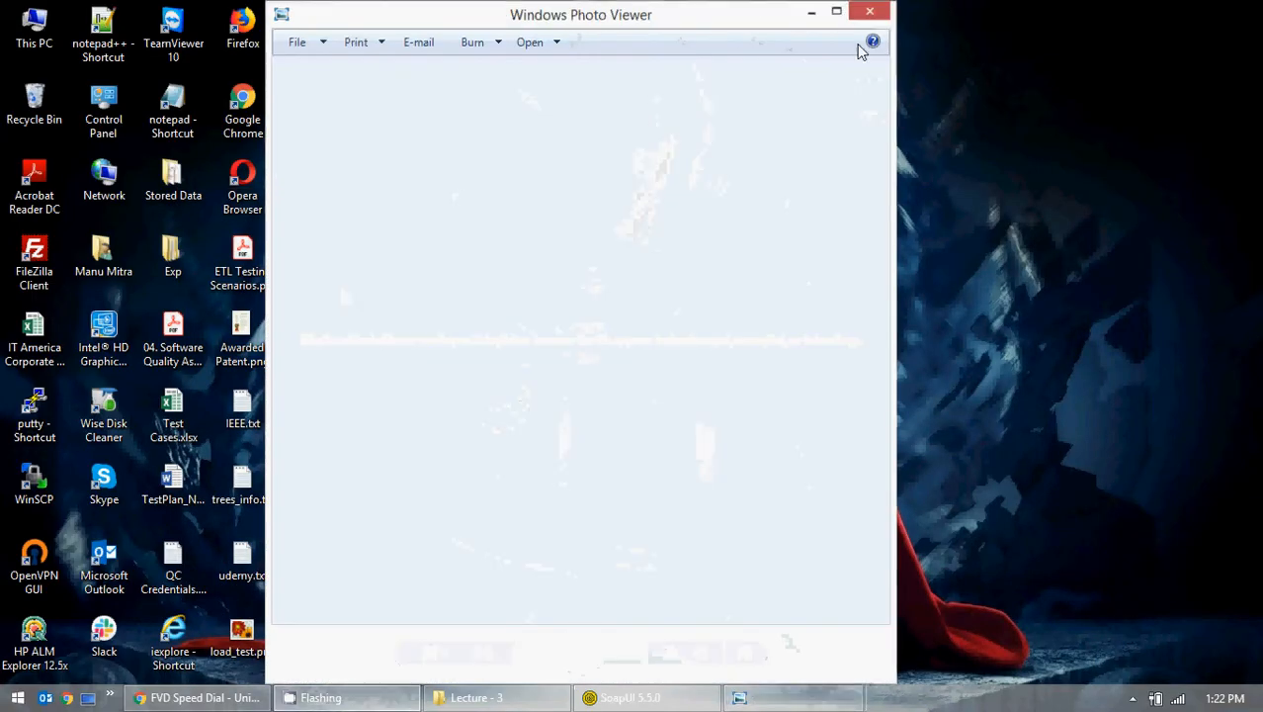
{"action": "key", "text": "Delete"}
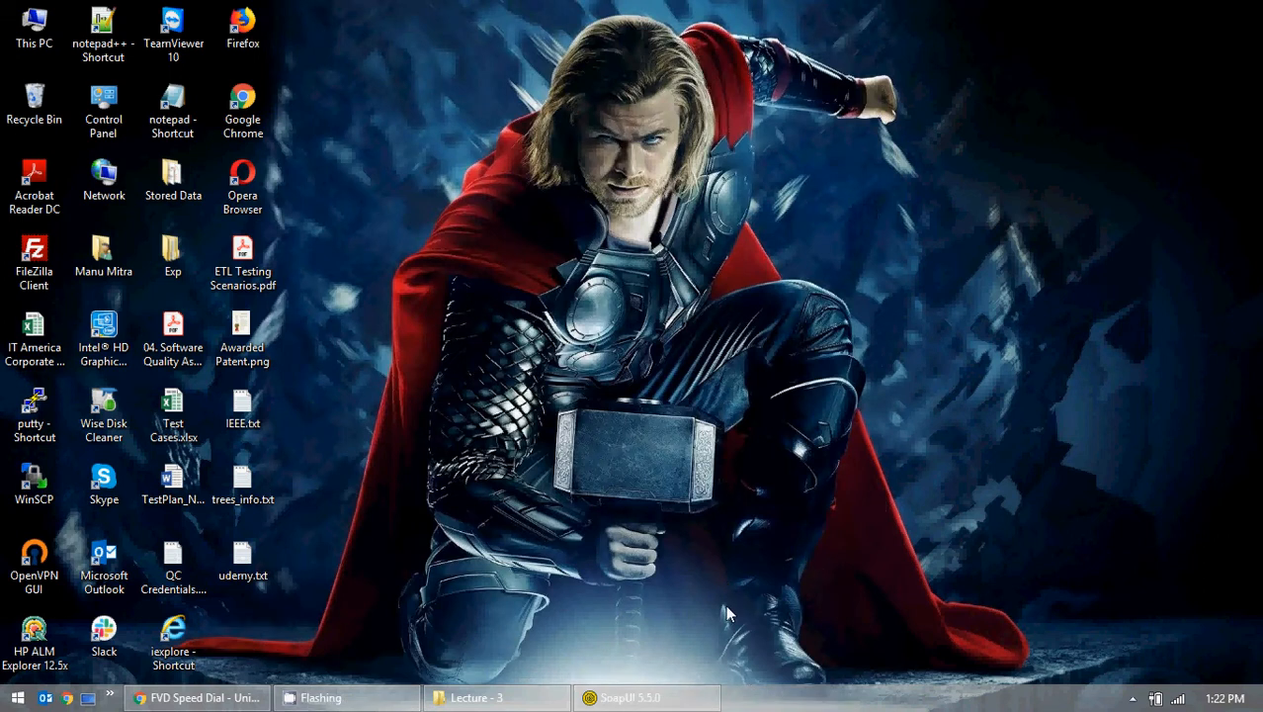
Return to SoapUI and export the NumberToDollars statistics to the Desktop as load_test, without a file extension
{"action": "left_click", "coordinate": [684, 704]}
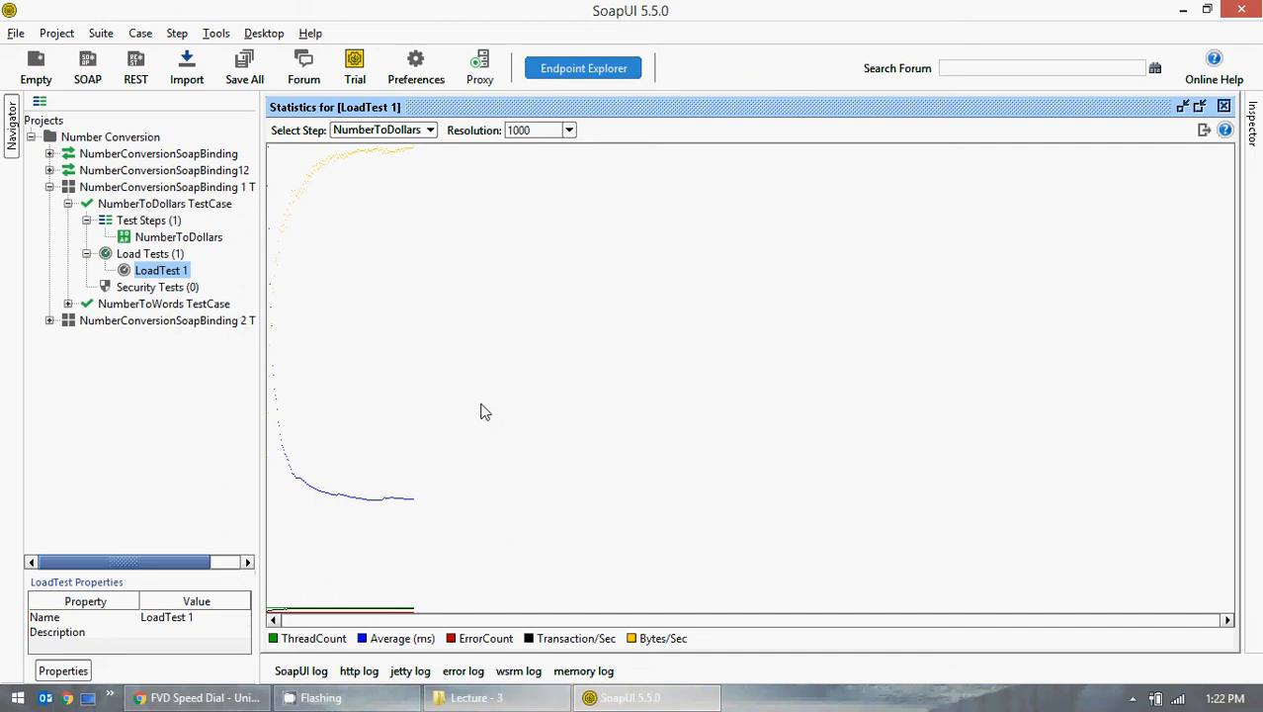
{"action": "left_click", "coordinate": [1205, 132]}
{"action": "left_click", "coordinate": [552, 420]}
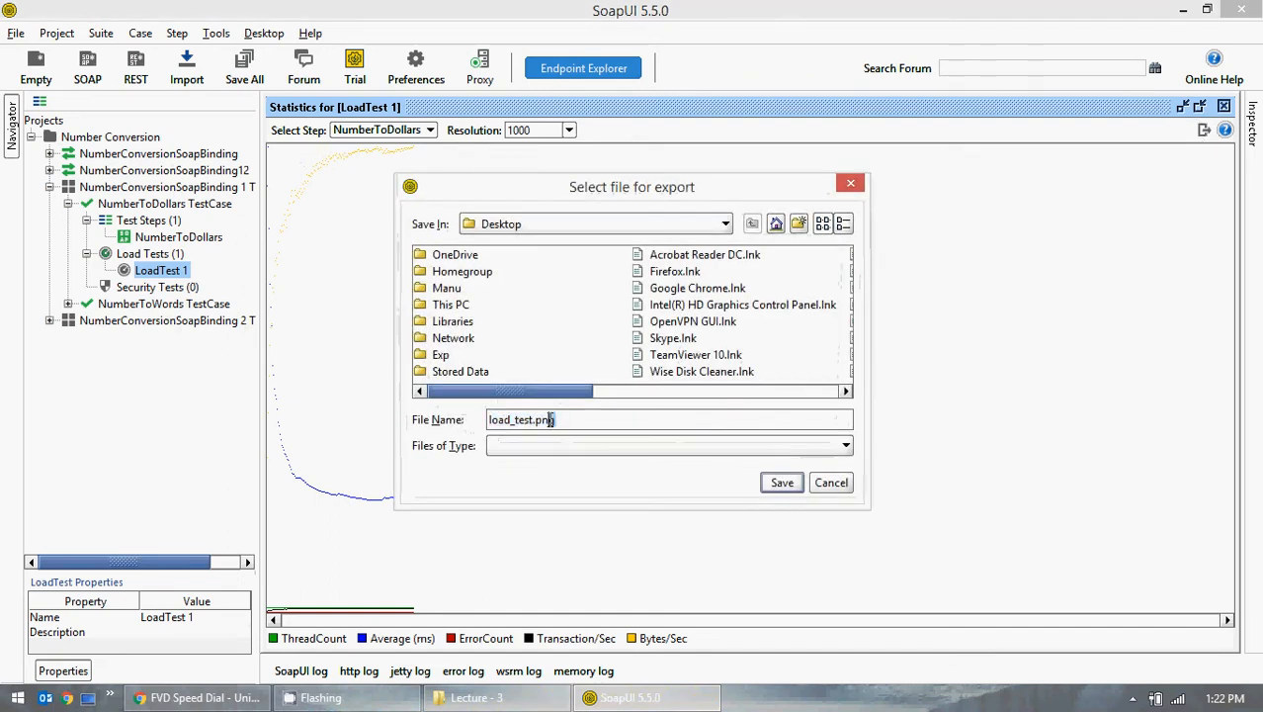
{"action": "key", "text": "BackSpace"}
{"action": "key", "text": "BackSpace"}
{"action": "key", "text": "BackSpace"}
{"action": "key", "text": "BackSpace"}
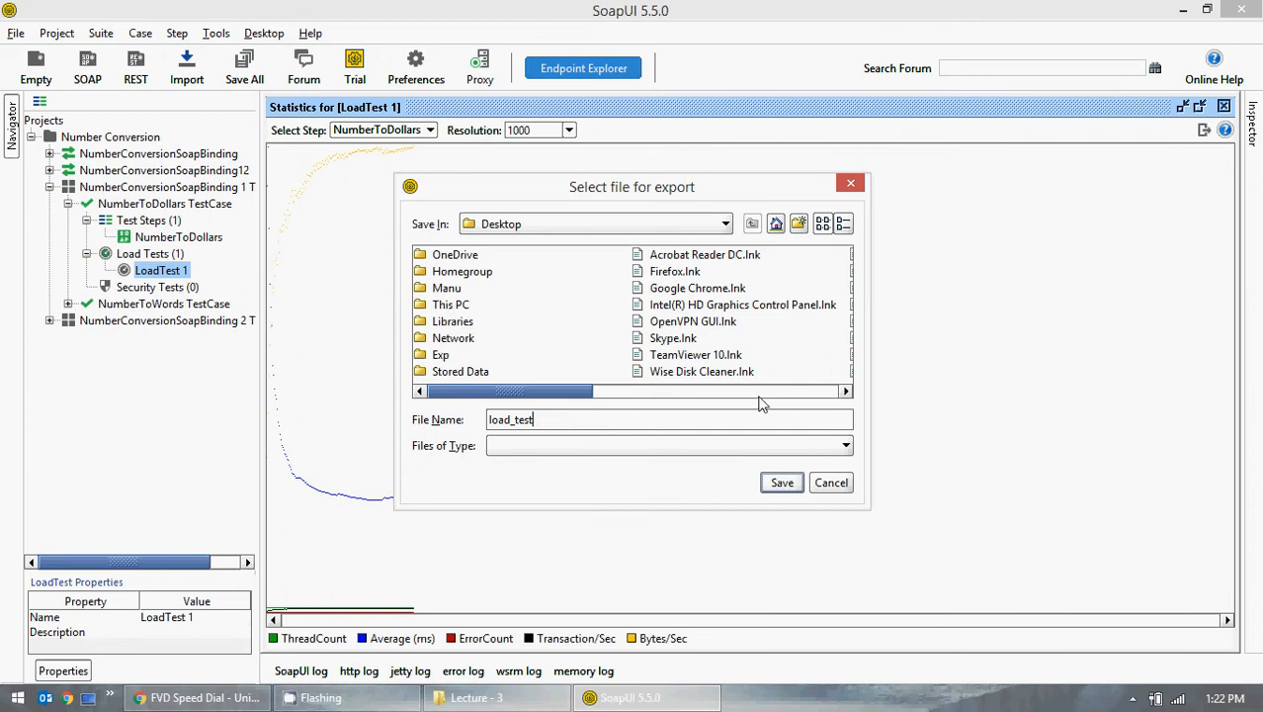
{"action": "left_click", "coordinate": [782, 483]}
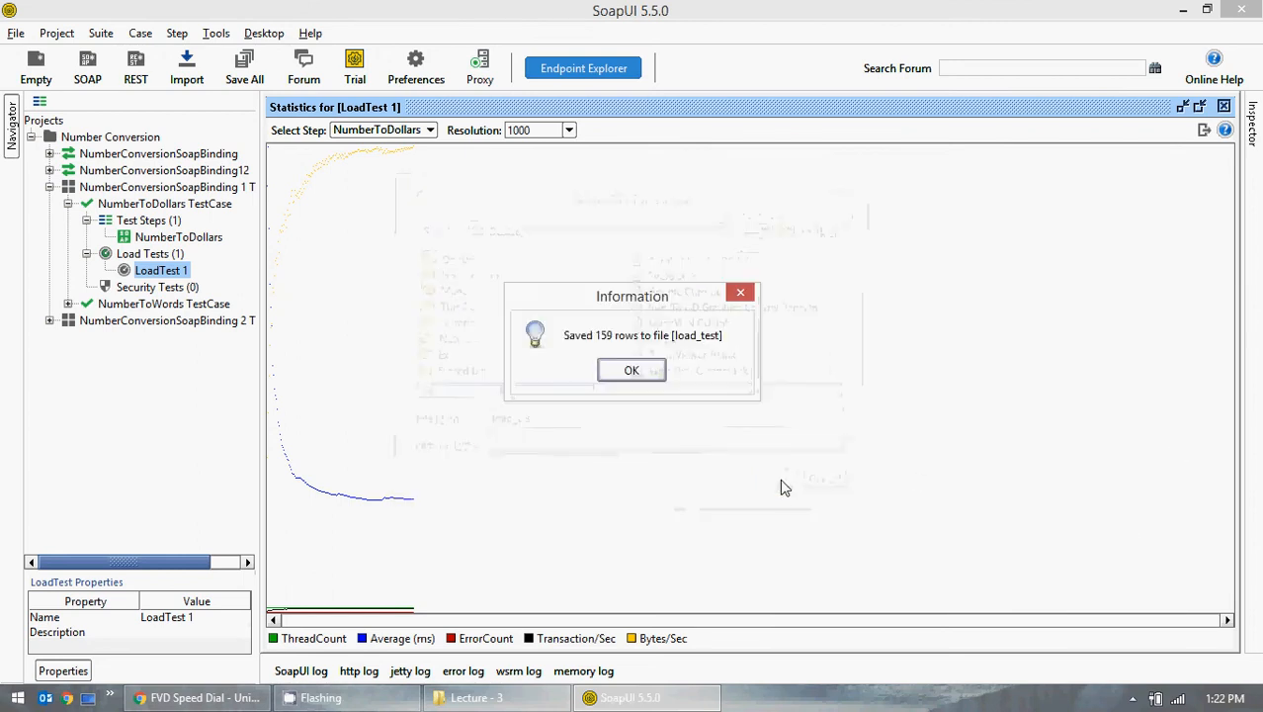
{"action": "left_click", "coordinate": [645, 371]}
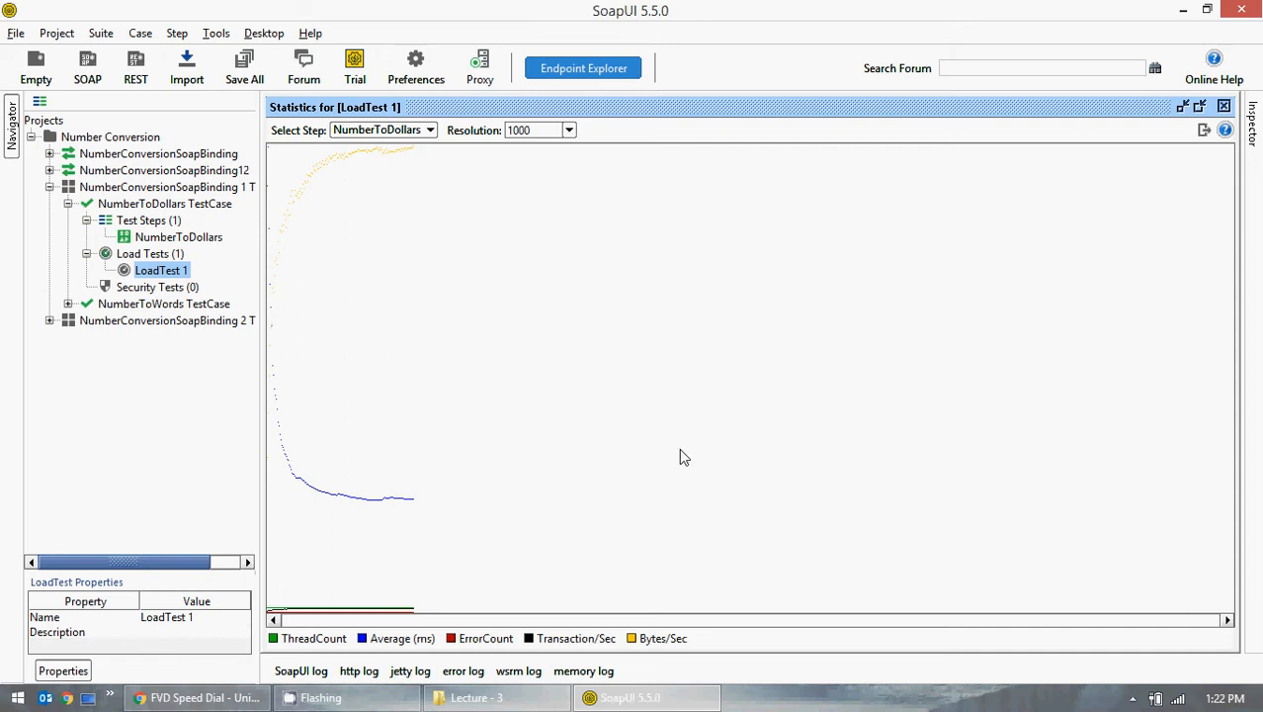
Open Paint, paste the captured screenshot of the statistics graph, look it over and close Paint without saving
{"action": "key", "text": "super"}
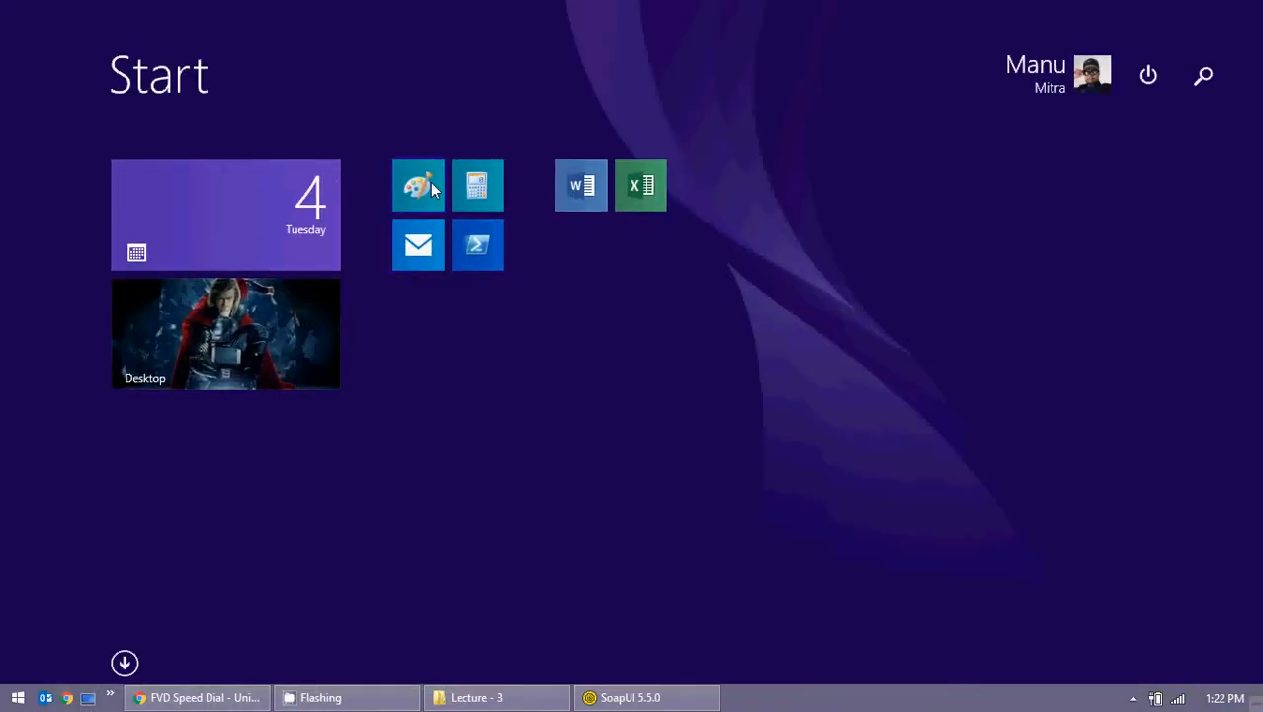
{"action": "left_click", "coordinate": [432, 190]}
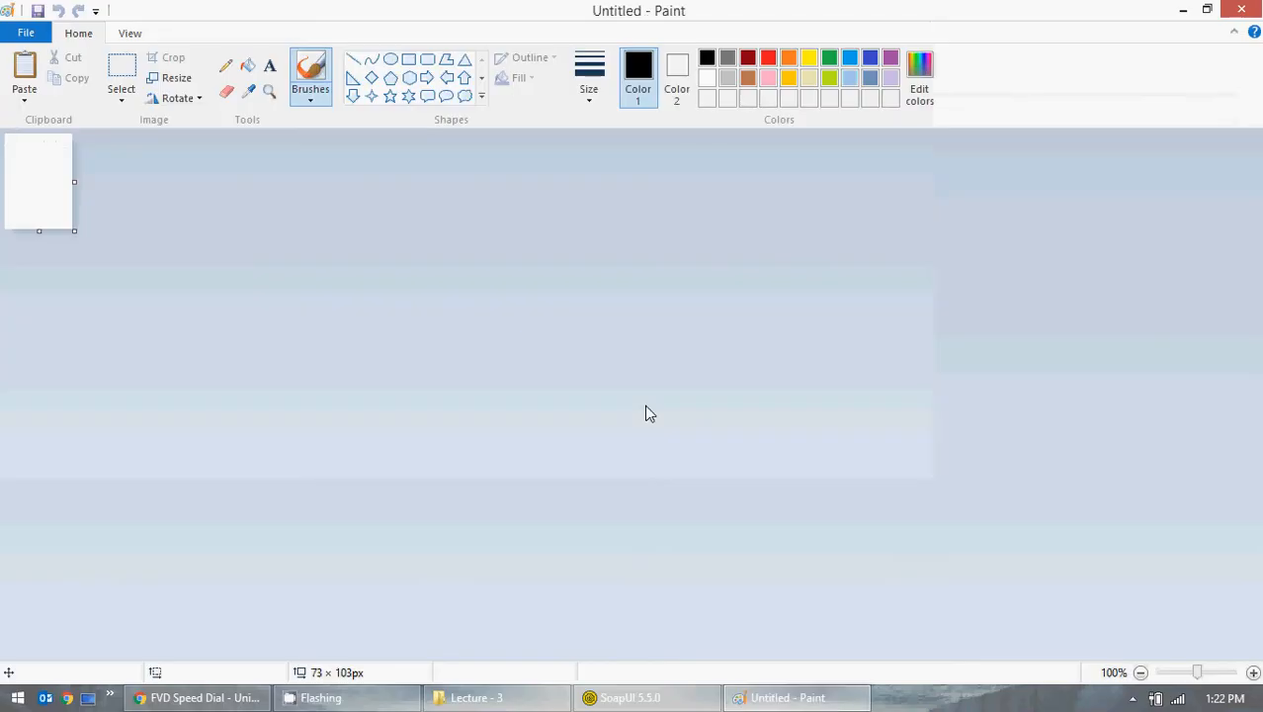
{"action": "key", "text": "ctrl+v"}
{"action": "scroll", "coordinate": [697, 431], "scroll_direction": "down", "scroll_amount": 3}
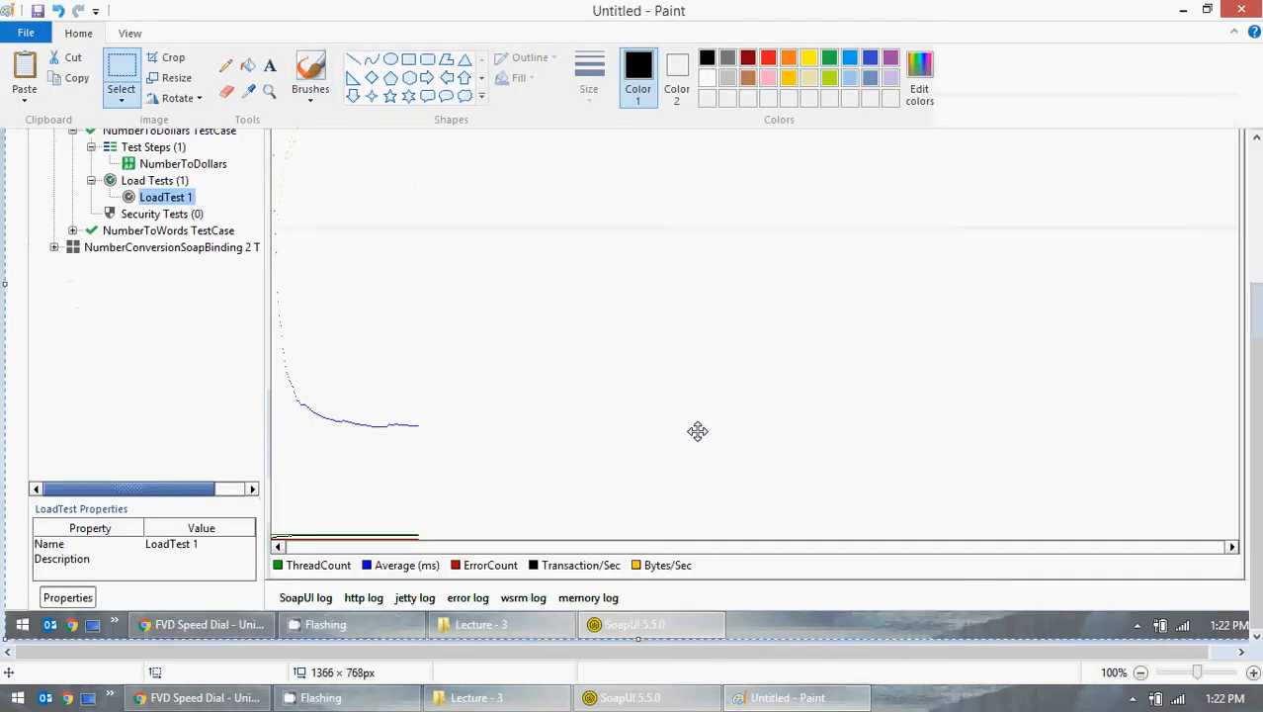
{"action": "scroll", "coordinate": [697, 431], "scroll_direction": "up", "scroll_amount": 3}
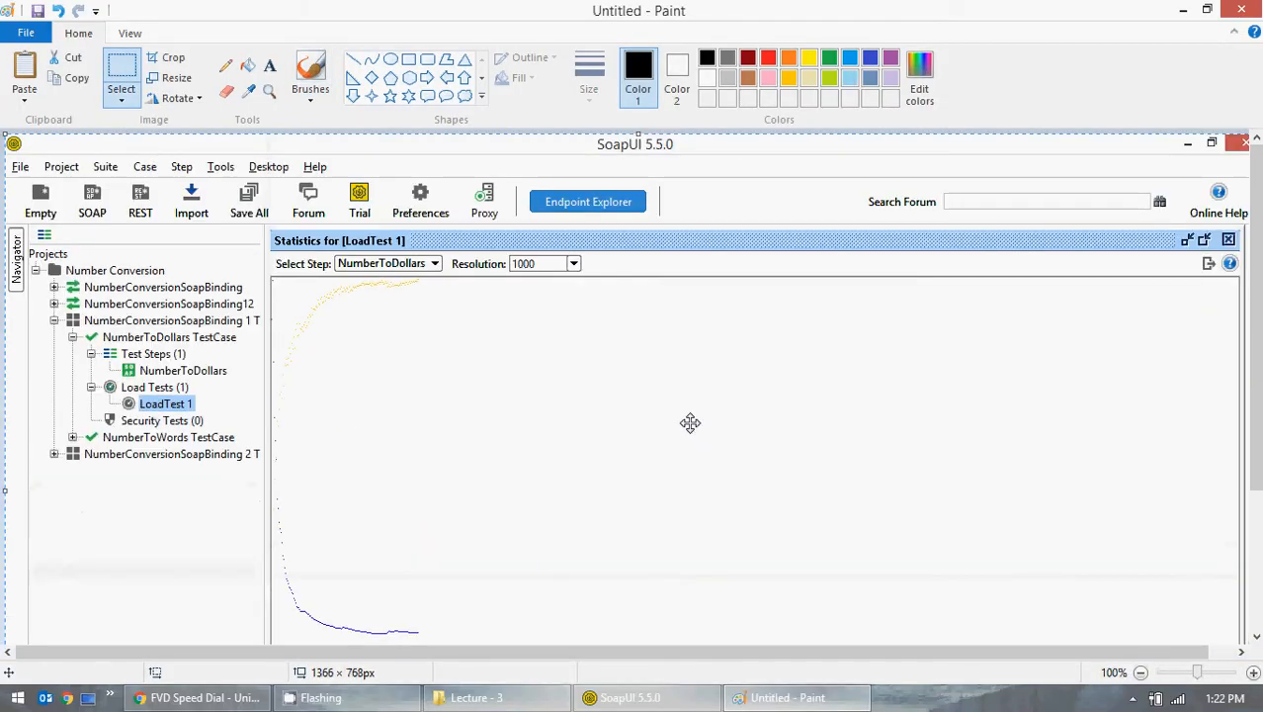
{"action": "left_click", "coordinate": [1242, 10]}
{"action": "left_click", "coordinate": [684, 354]}
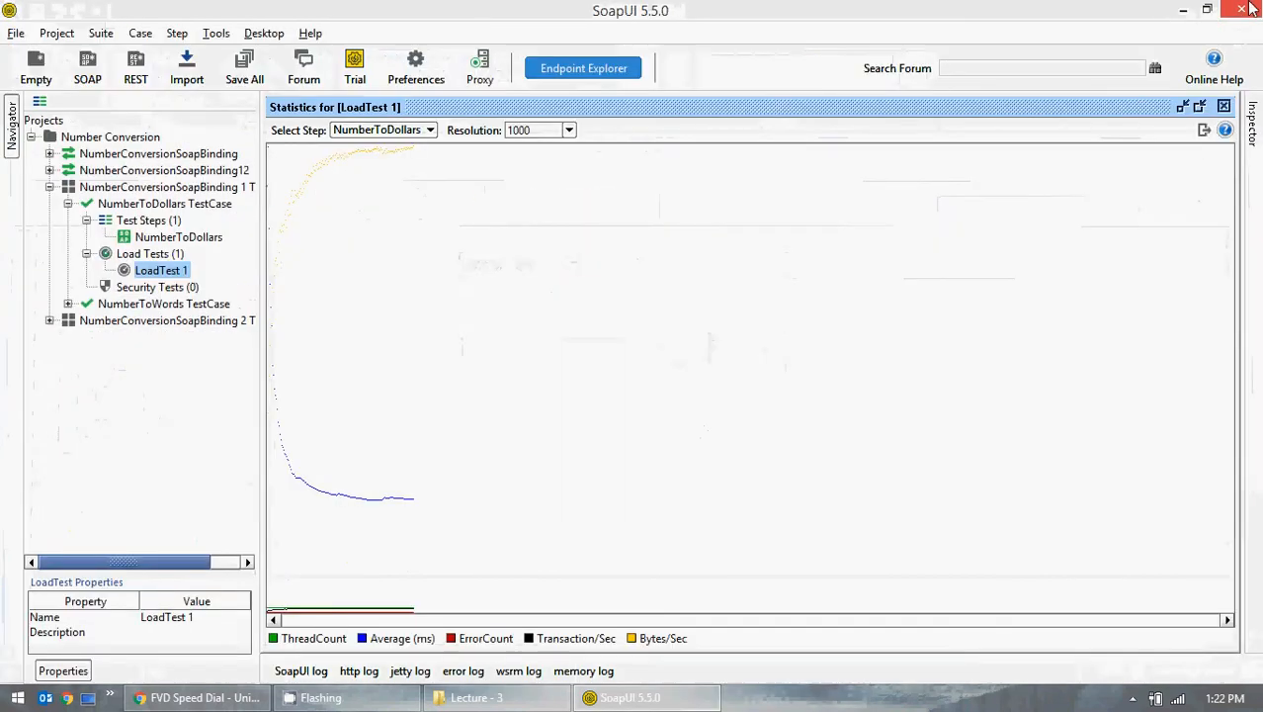
Minimize SoapUI, open the newly exported load_test file in Notepad and maximize the window
{"action": "left_click", "coordinate": [1186, 9]}
{"action": "double_click", "coordinate": [242, 647]}
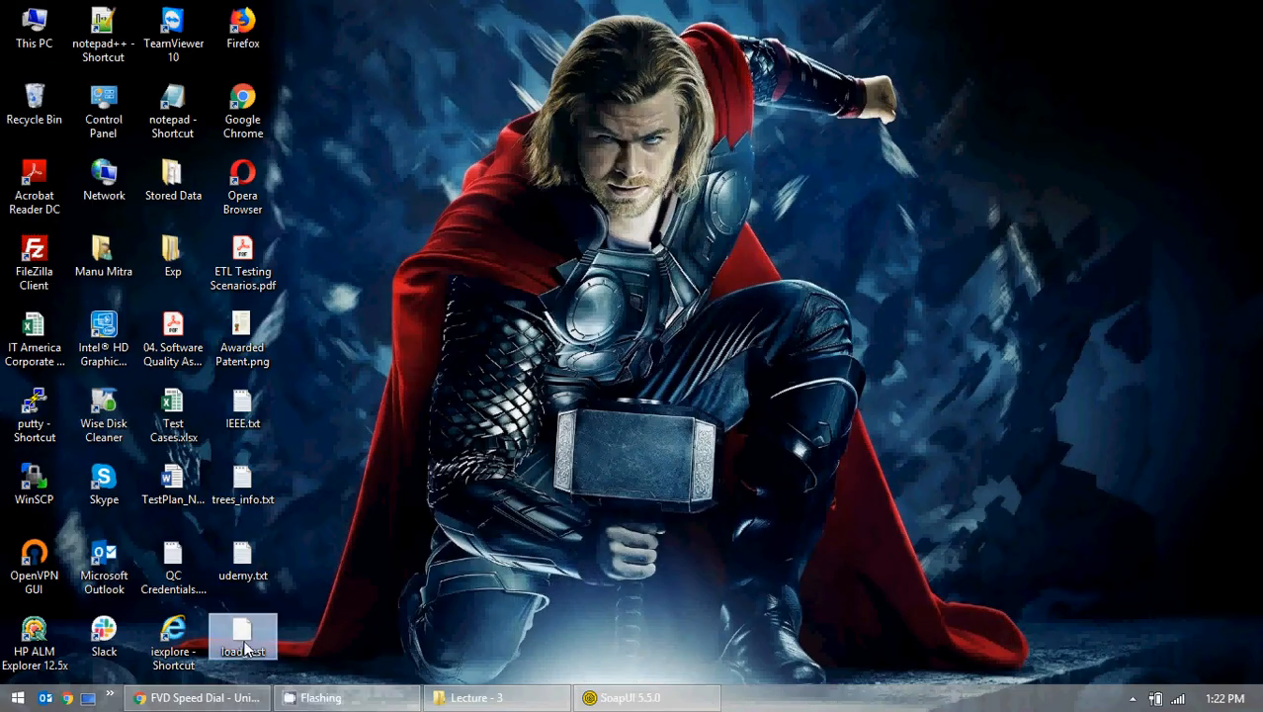
{"action": "left_click", "coordinate": [584, 440]}
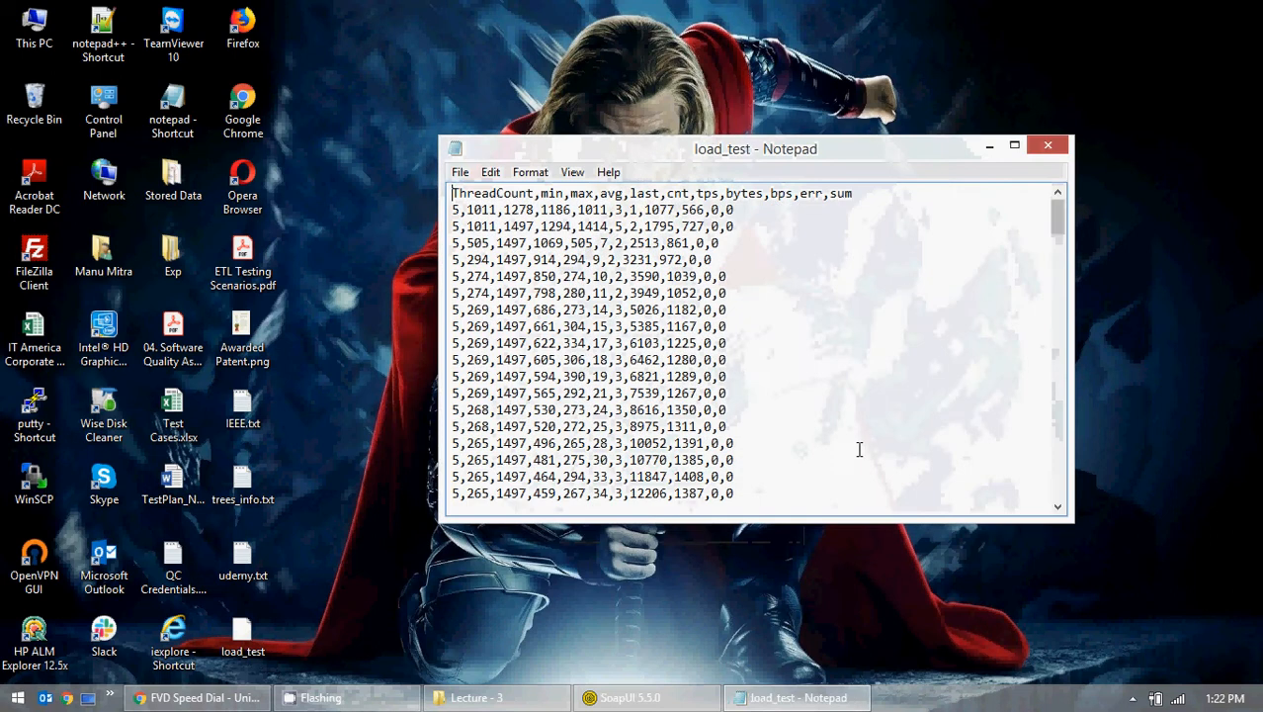
{"action": "left_click", "coordinate": [1018, 149]}
Examine the header columns and data rows of load_test, close the file and delete it from the desktop
{"action": "scroll", "coordinate": [858, 314], "scroll_direction": "down", "scroll_amount": 20}
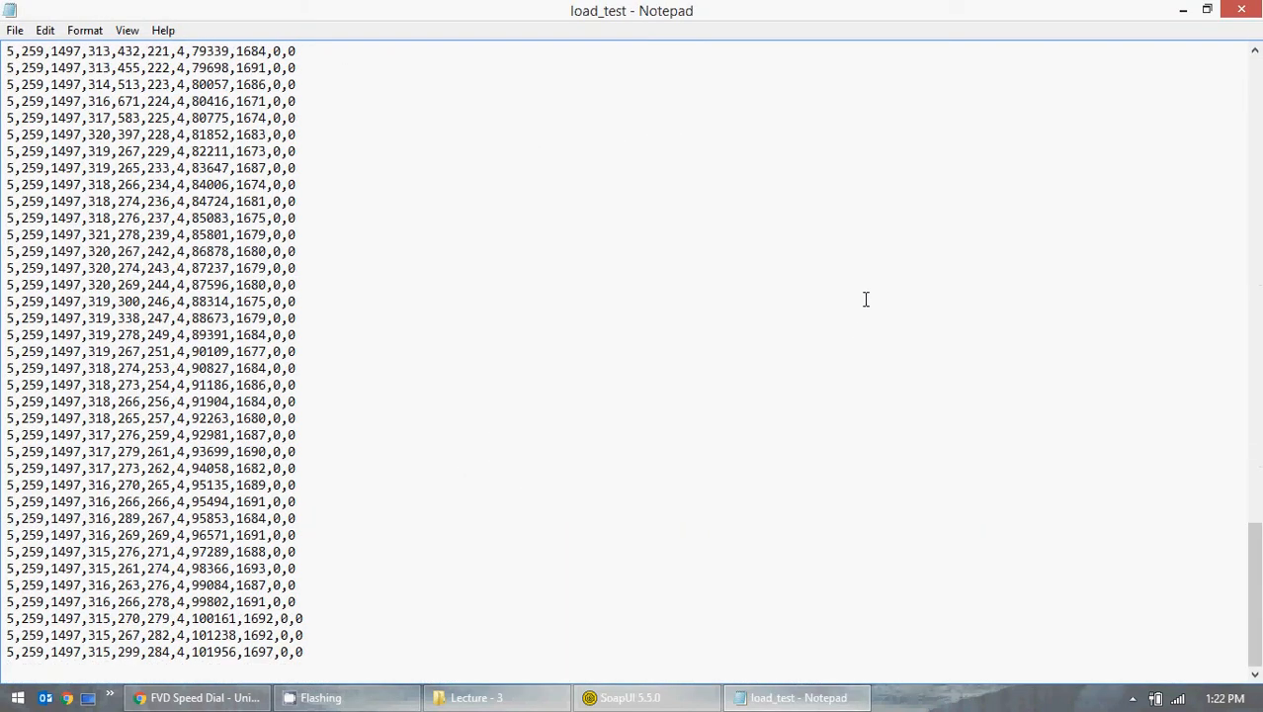
{"action": "scroll", "coordinate": [866, 306], "scroll_direction": "up", "scroll_amount": 20}
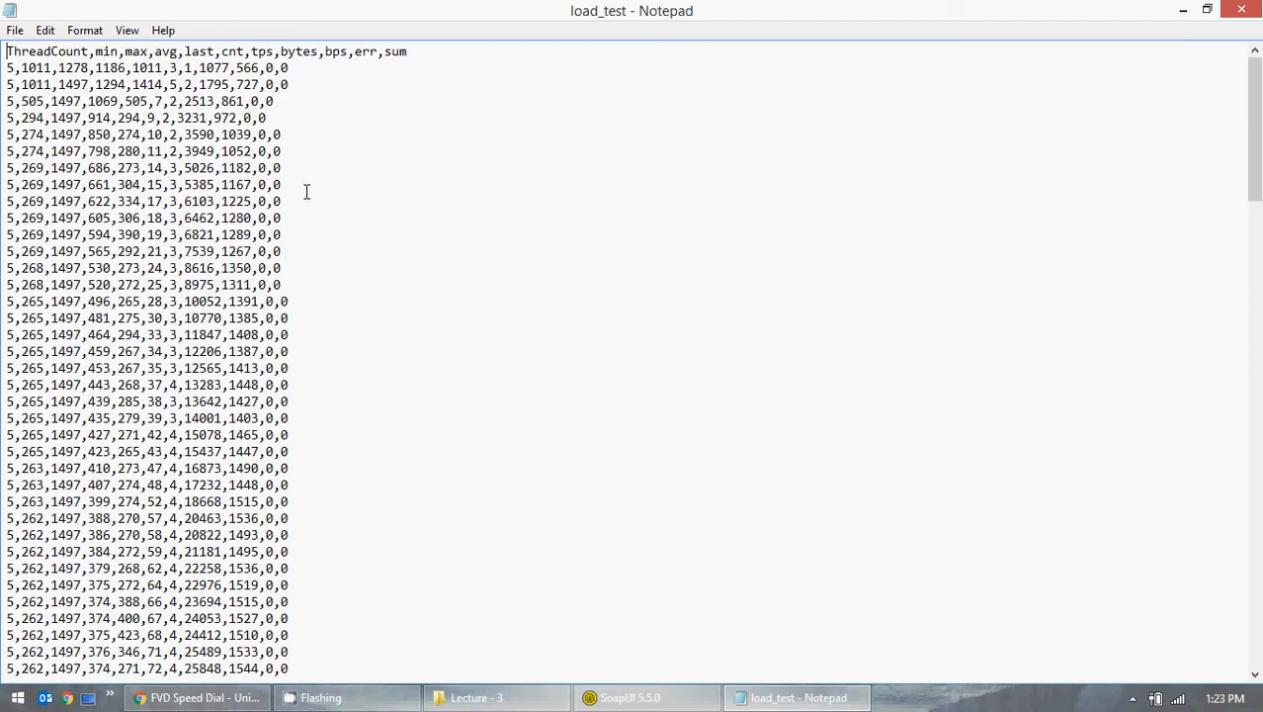
{"action": "scroll", "coordinate": [291, 441], "scroll_direction": "down", "scroll_amount": 20}
{"action": "scroll", "coordinate": [306, 455], "scroll_direction": "up", "scroll_amount": 20}
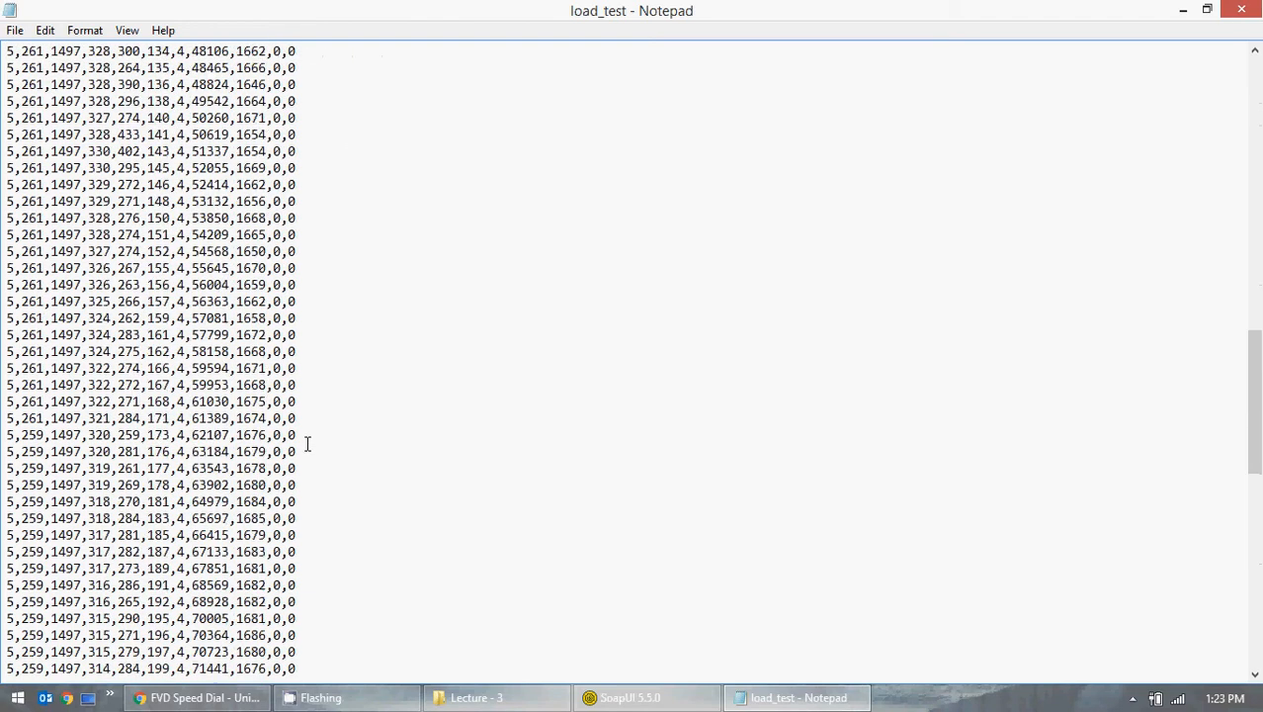
{"action": "scroll", "coordinate": [336, 441], "scroll_direction": "up", "scroll_amount": 20}
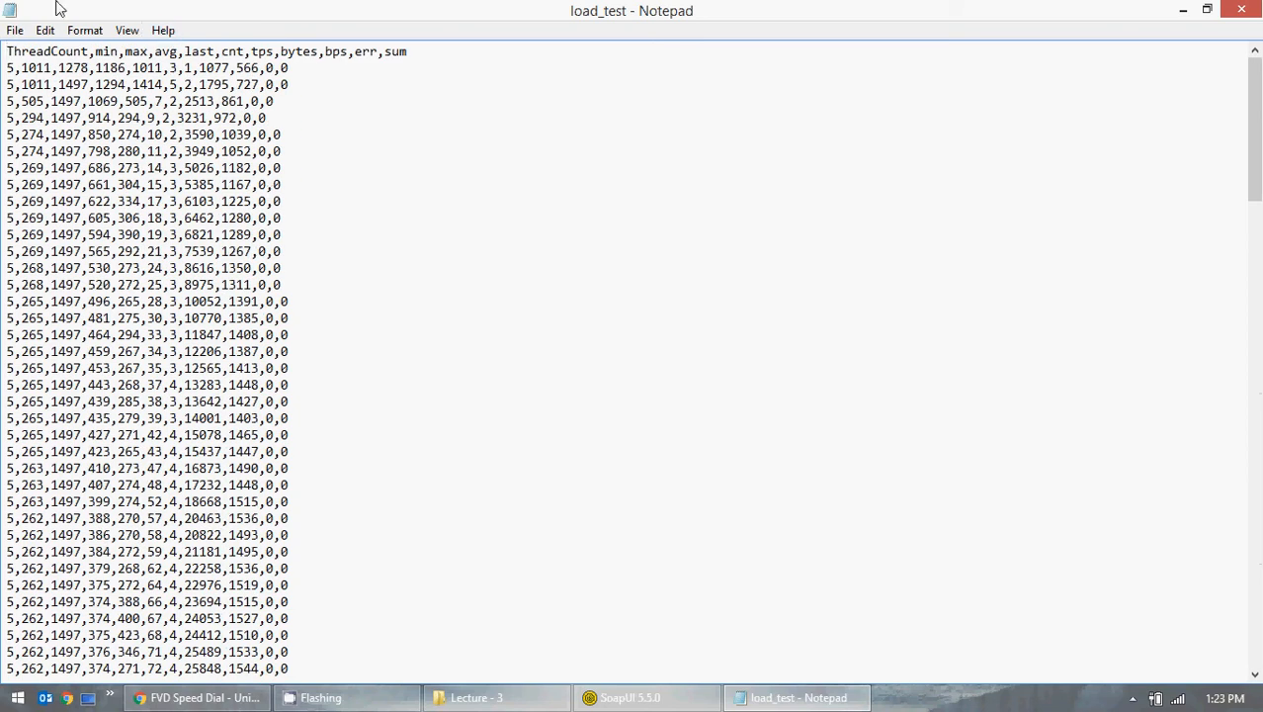
{"action": "left_click_drag", "start_coordinate": [48, 52], "coordinate": [185, 51]}
{"action": "left_click", "coordinate": [300, 52]}
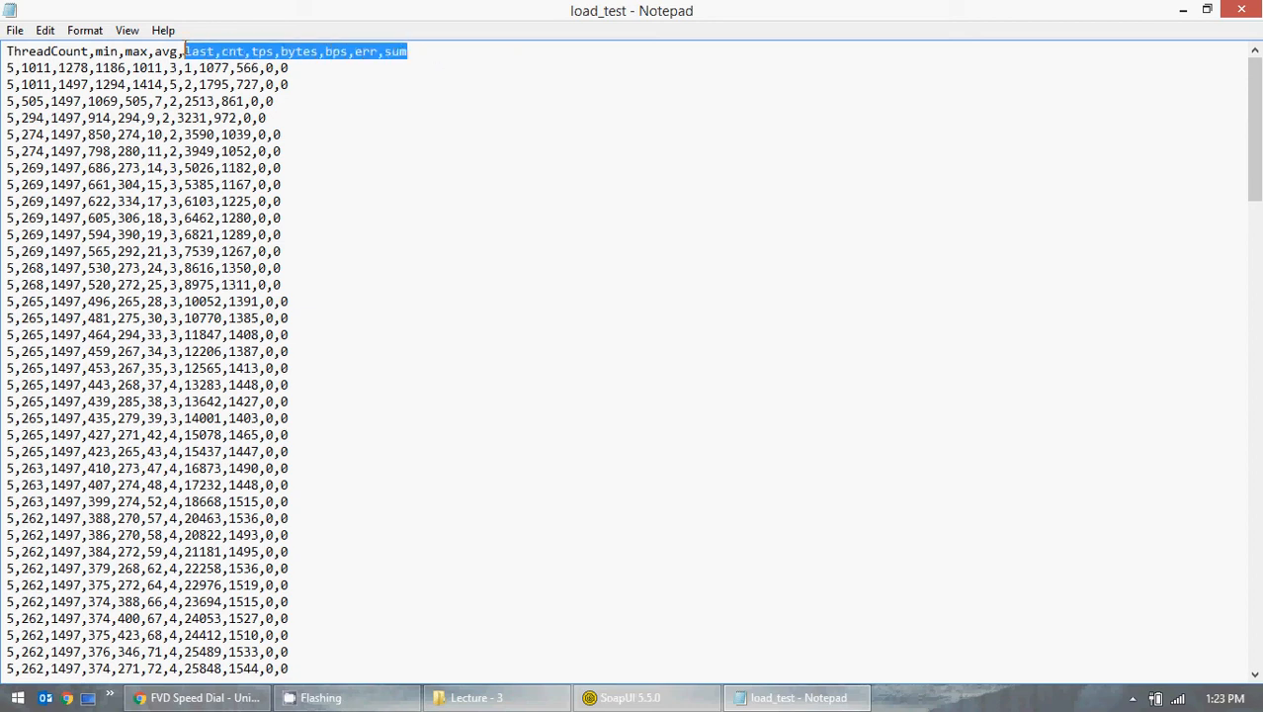
{"action": "scroll", "coordinate": [489, 298], "scroll_direction": "down", "scroll_amount": 20}
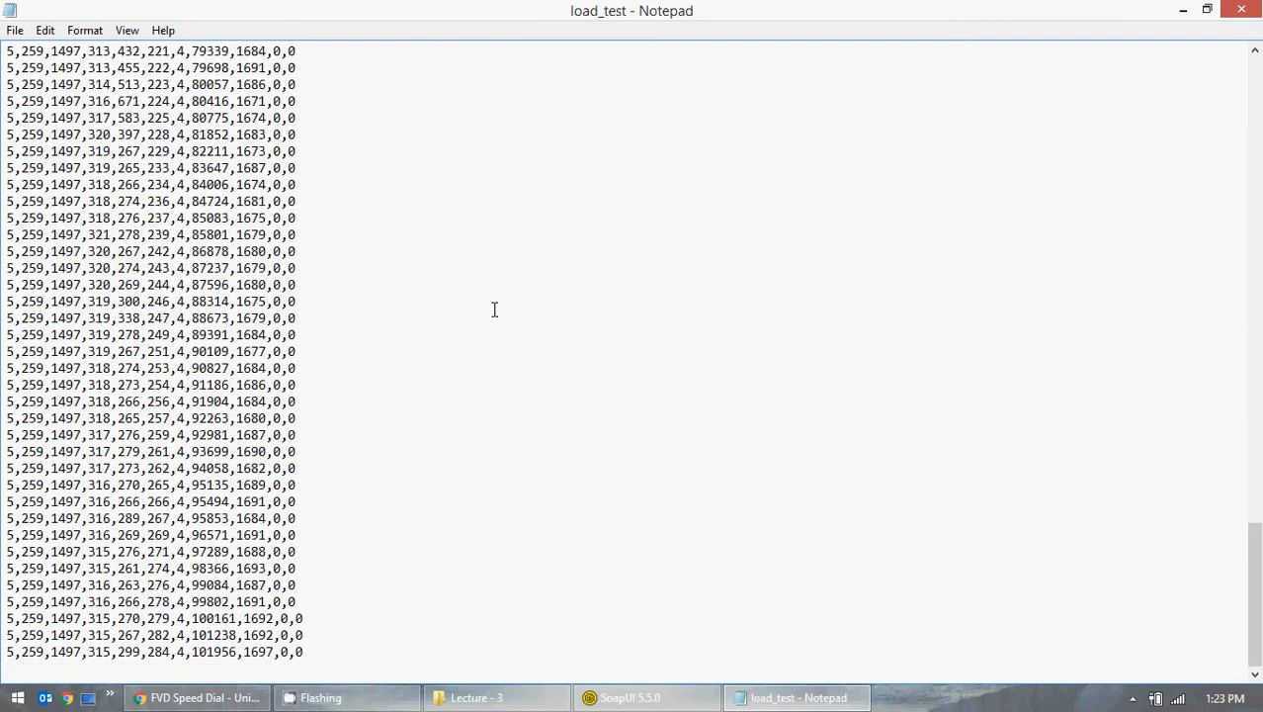
{"action": "left_click", "coordinate": [1256, 9]}
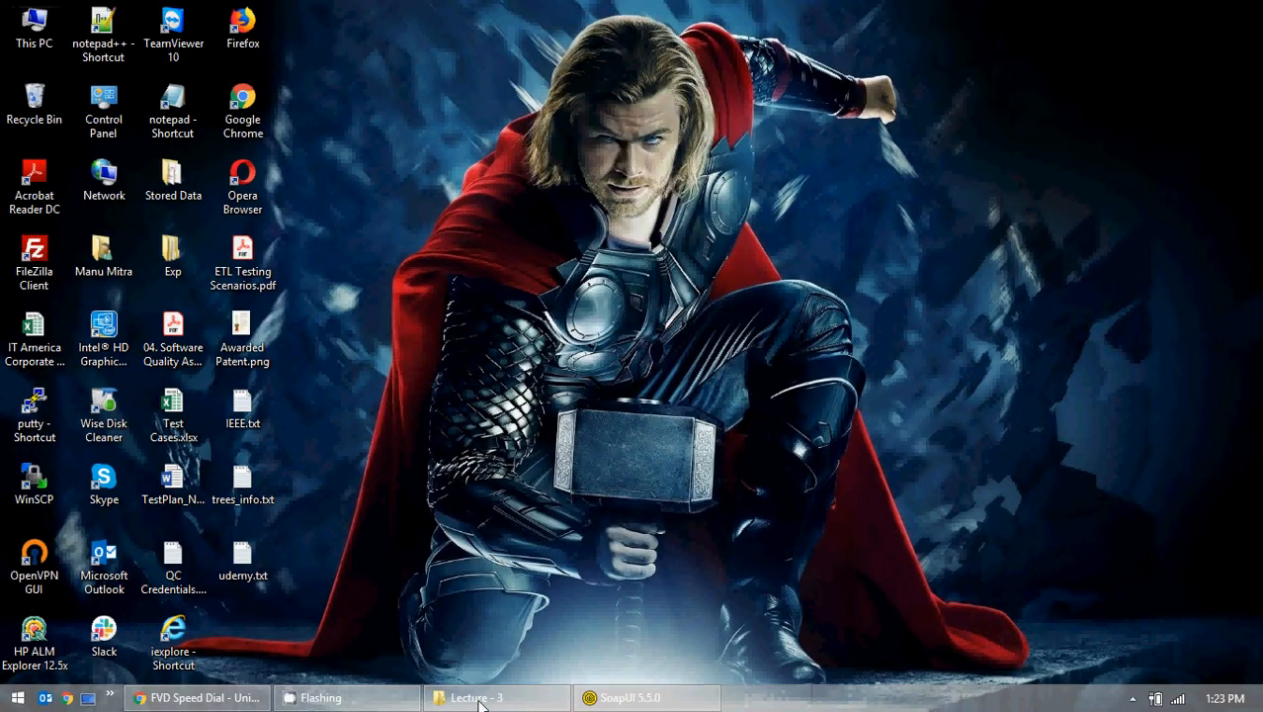
Return to SoapUI and view the load test statistics graph for the Total step at data resolution
{"action": "left_click", "coordinate": [632, 698]}
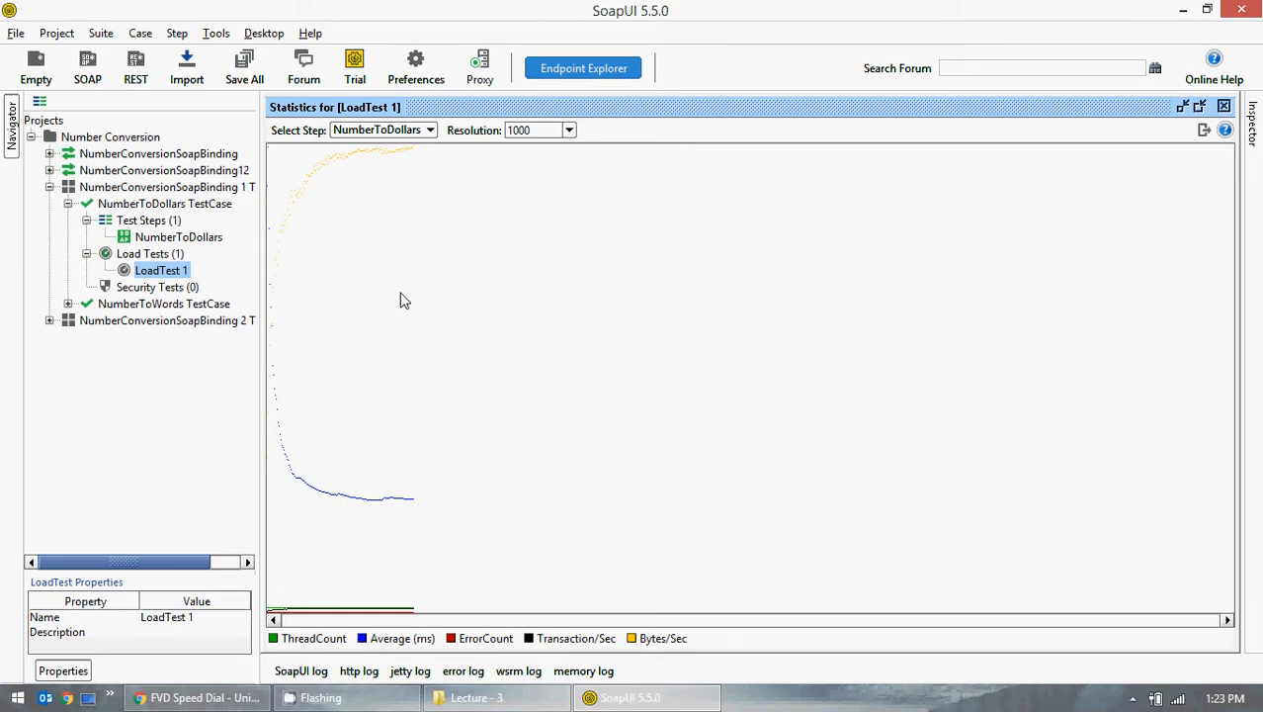
{"action": "left_click", "coordinate": [420, 134]}
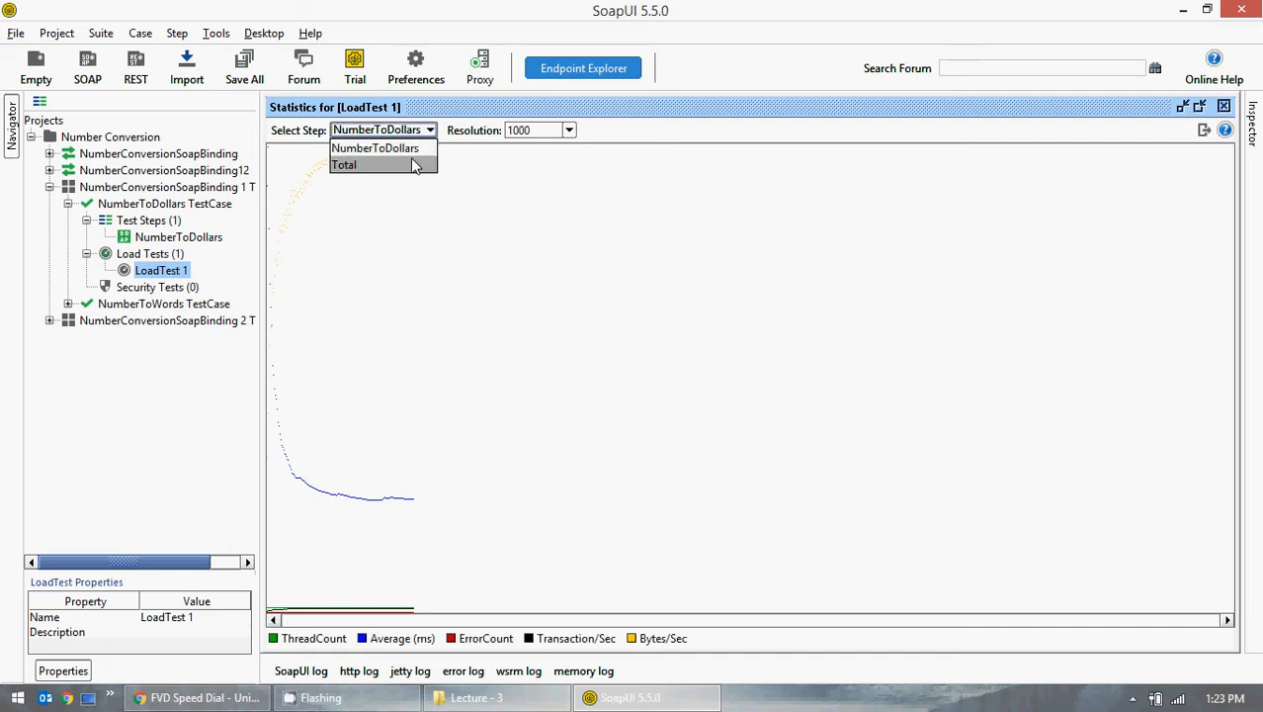
{"action": "left_click", "coordinate": [414, 163]}
{"action": "left_click", "coordinate": [569, 131]}
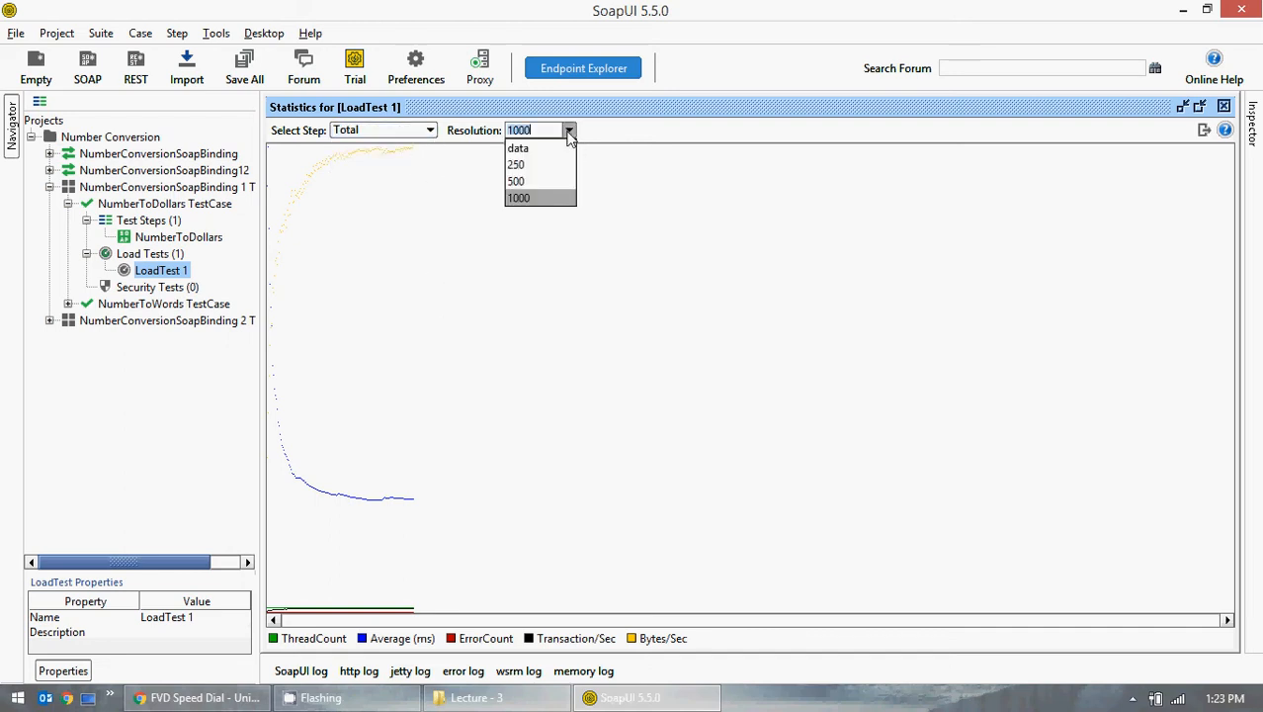
{"action": "left_click", "coordinate": [554, 148]}
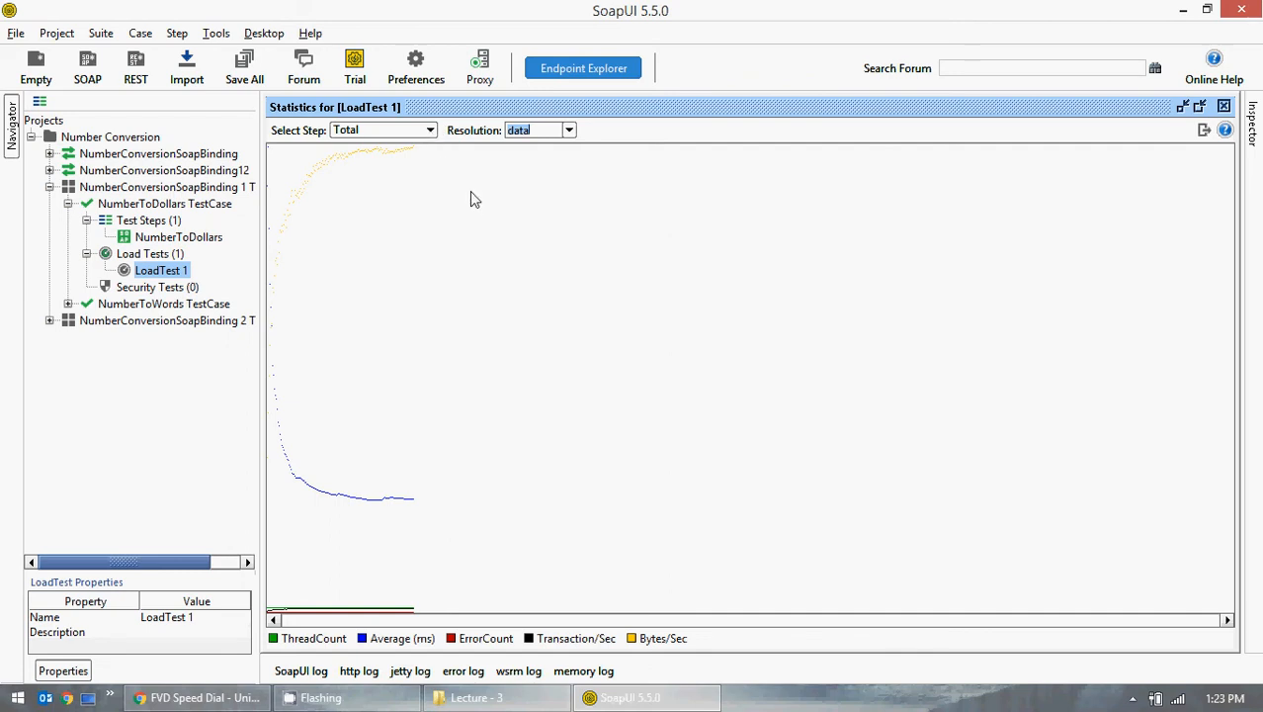
View the NumberToDollars statistics at resolution 250, switch the graph to Total and close it
{"action": "left_click", "coordinate": [430, 130]}
{"action": "left_click", "coordinate": [412, 147]}
{"action": "left_click", "coordinate": [534, 131]}
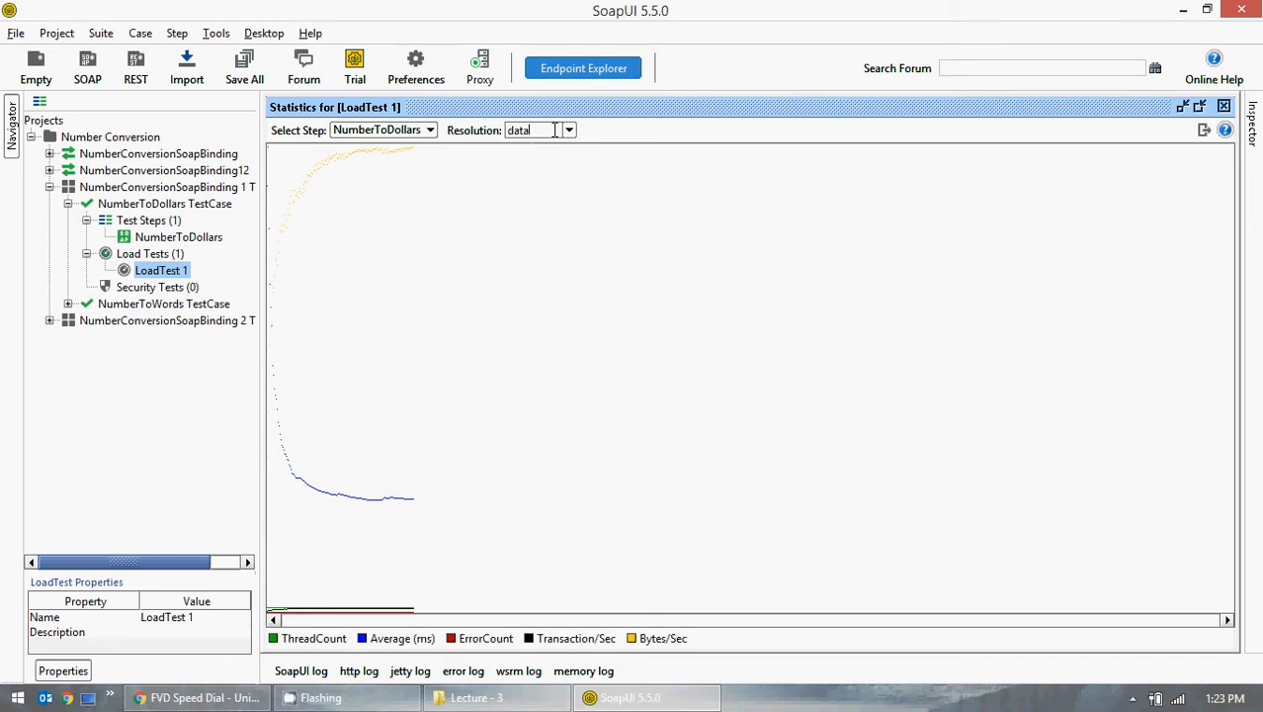
{"action": "left_click", "coordinate": [568, 130]}
{"action": "left_click", "coordinate": [553, 164]}
{"action": "left_click", "coordinate": [414, 131]}
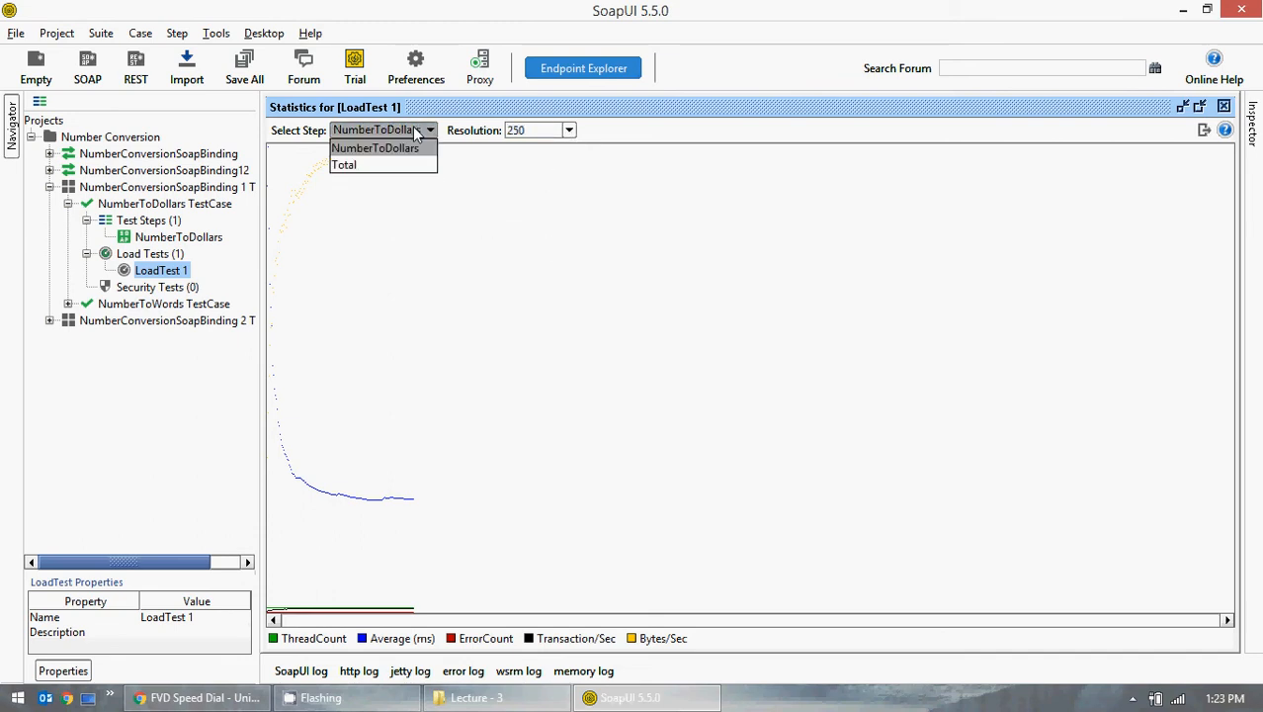
{"action": "left_click", "coordinate": [380, 165]}
{"action": "left_click", "coordinate": [1223, 107]}
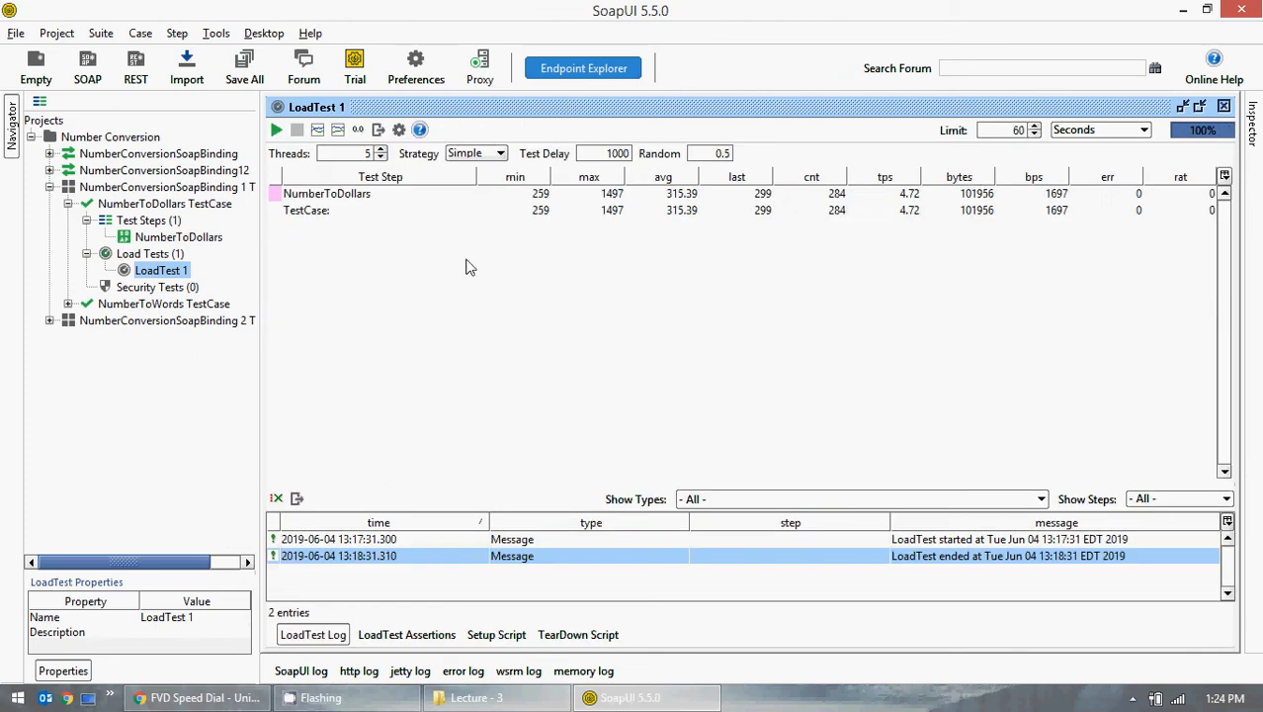
Open LoadTest 1's statistics history graph enlarged and view the TPS statistic at resolution 1000
{"action": "left_click", "coordinate": [337, 131]}
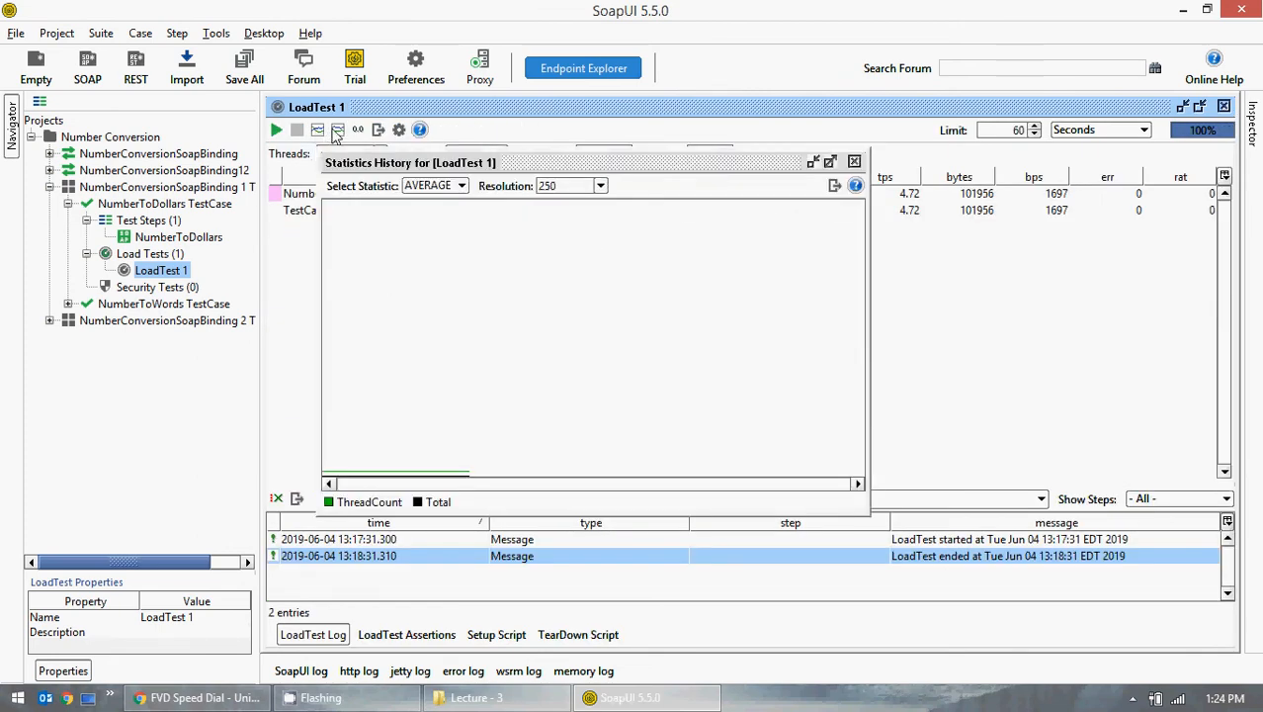
{"action": "left_click", "coordinate": [830, 162]}
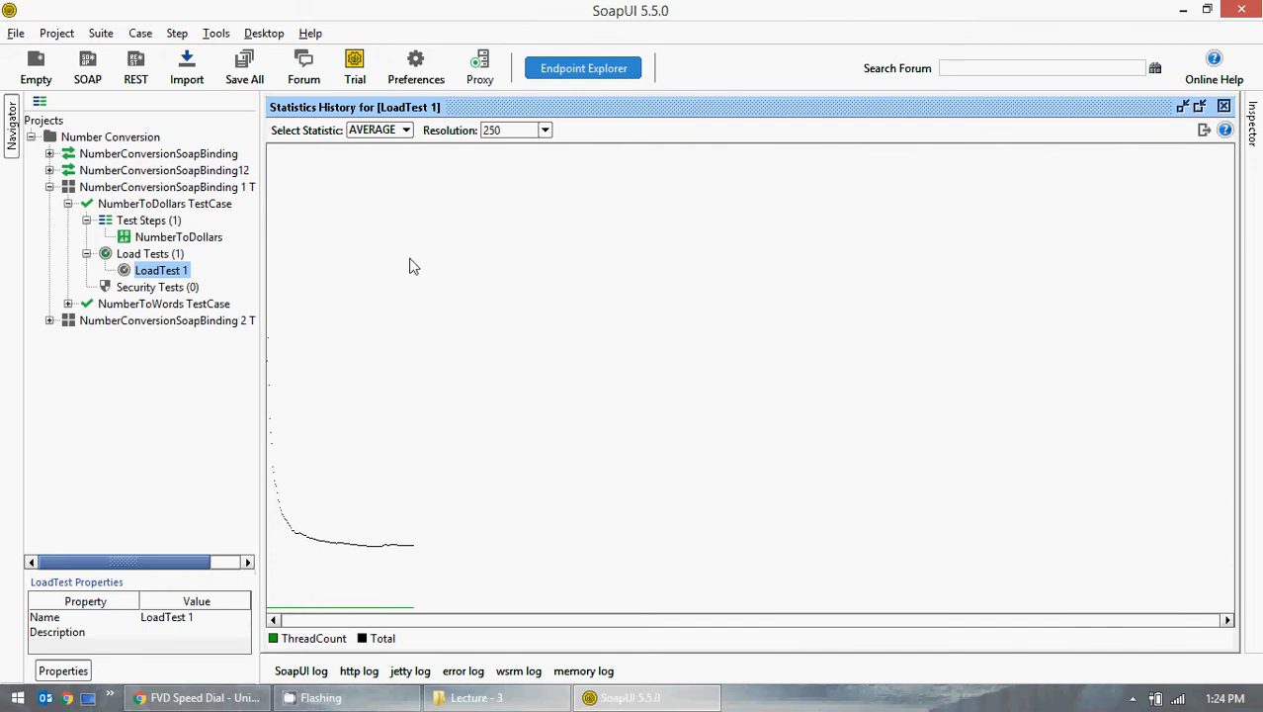
{"action": "left_click", "coordinate": [399, 133]}
{"action": "left_click", "coordinate": [378, 166]}
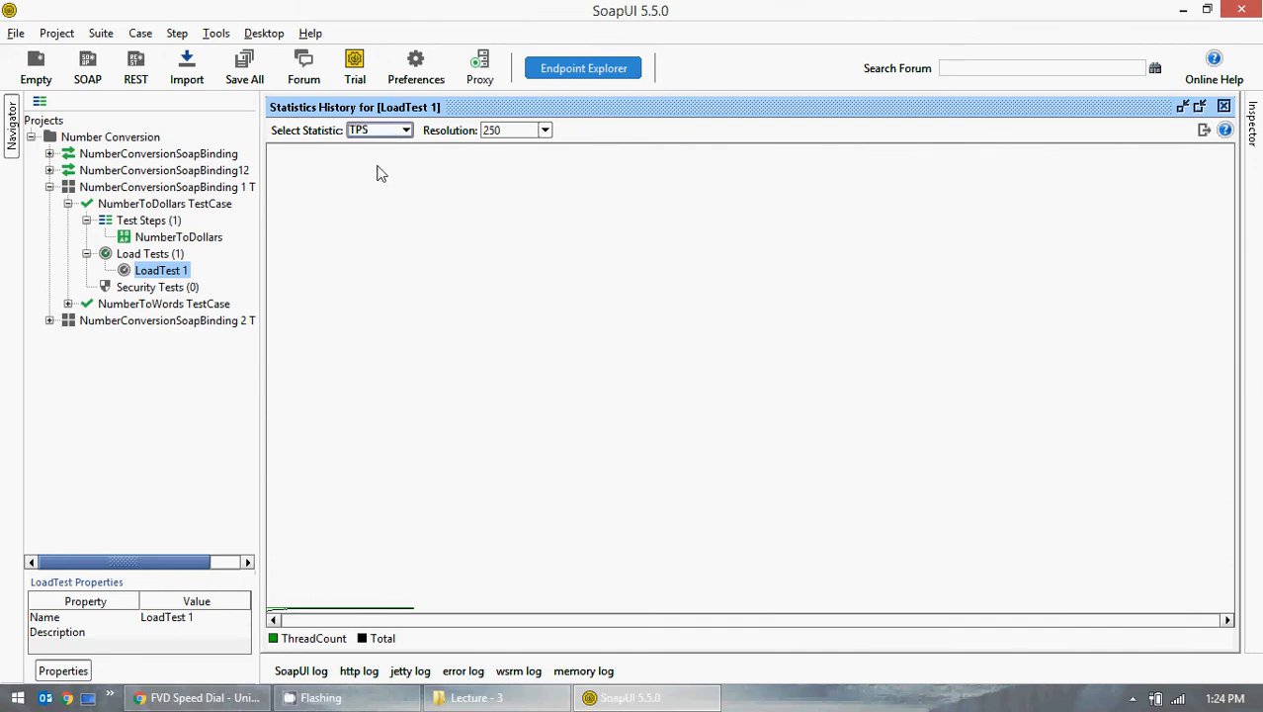
{"action": "left_click", "coordinate": [544, 132]}
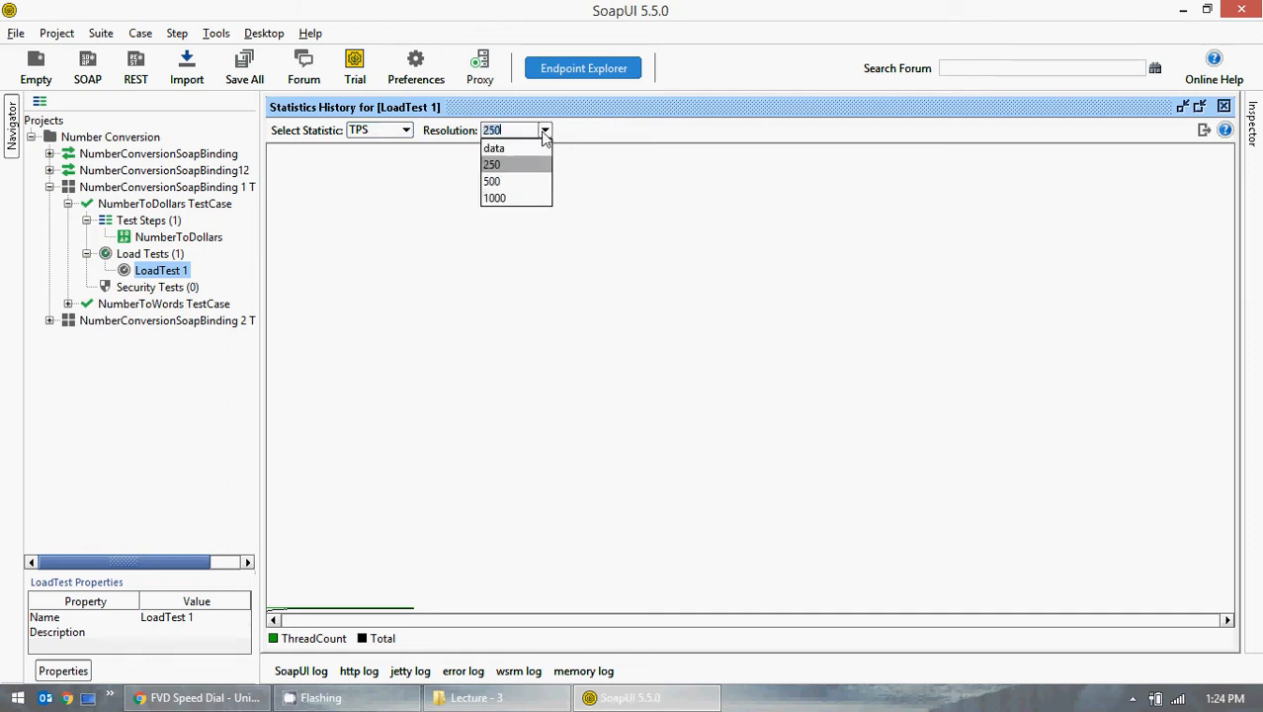
{"action": "left_click", "coordinate": [494, 198]}
View the ERRORS and BPS statistics in the history graph and close it
{"action": "left_click", "coordinate": [386, 130]}
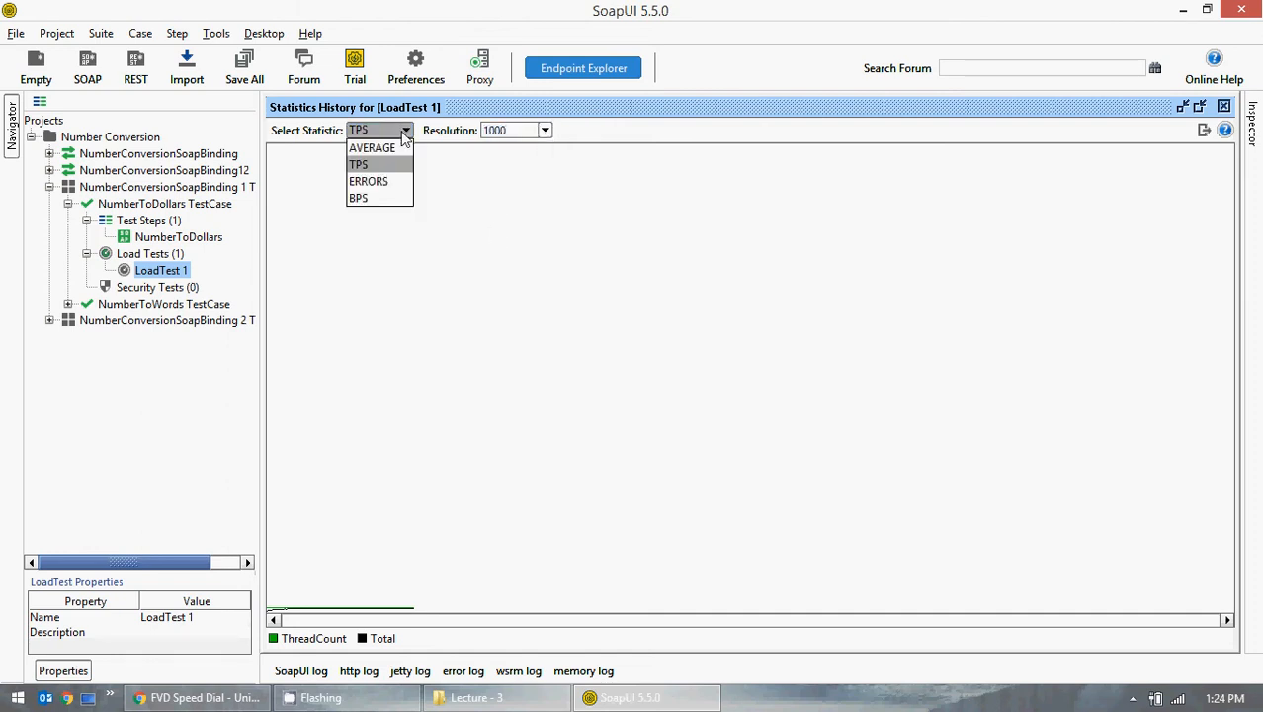
{"action": "left_click", "coordinate": [377, 183]}
{"action": "left_click", "coordinate": [386, 130]}
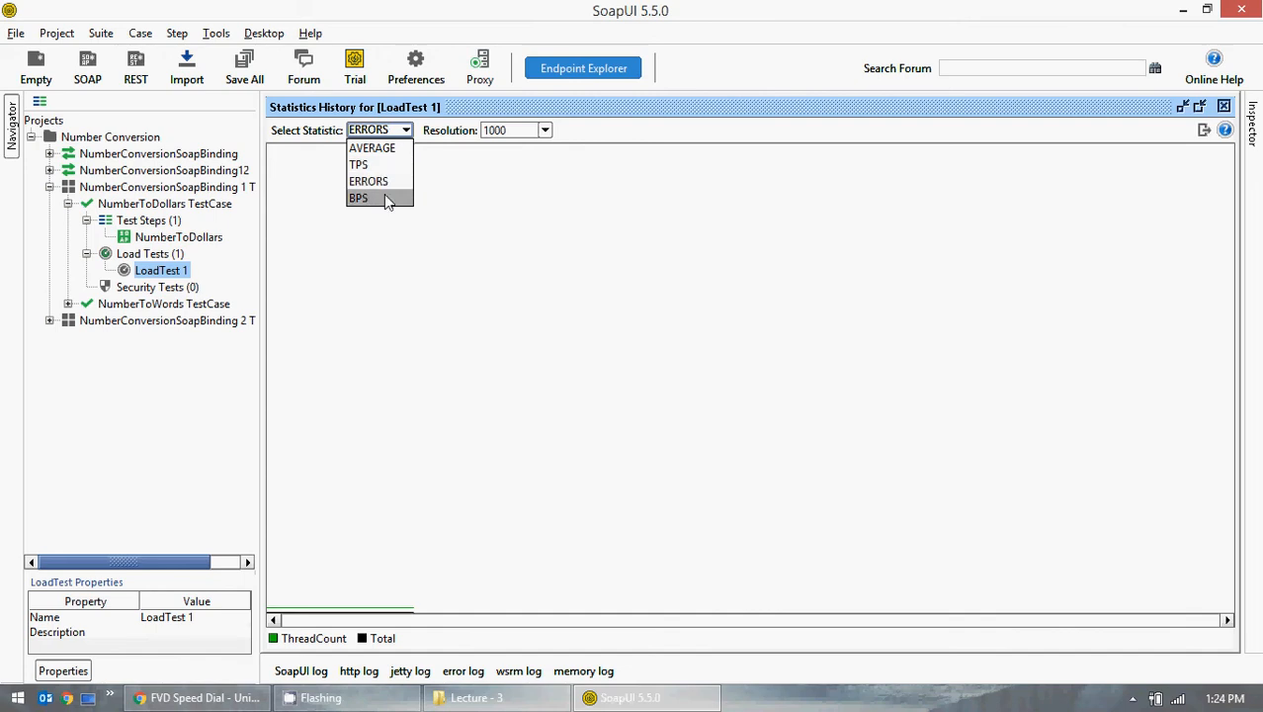
{"action": "left_click", "coordinate": [389, 199]}
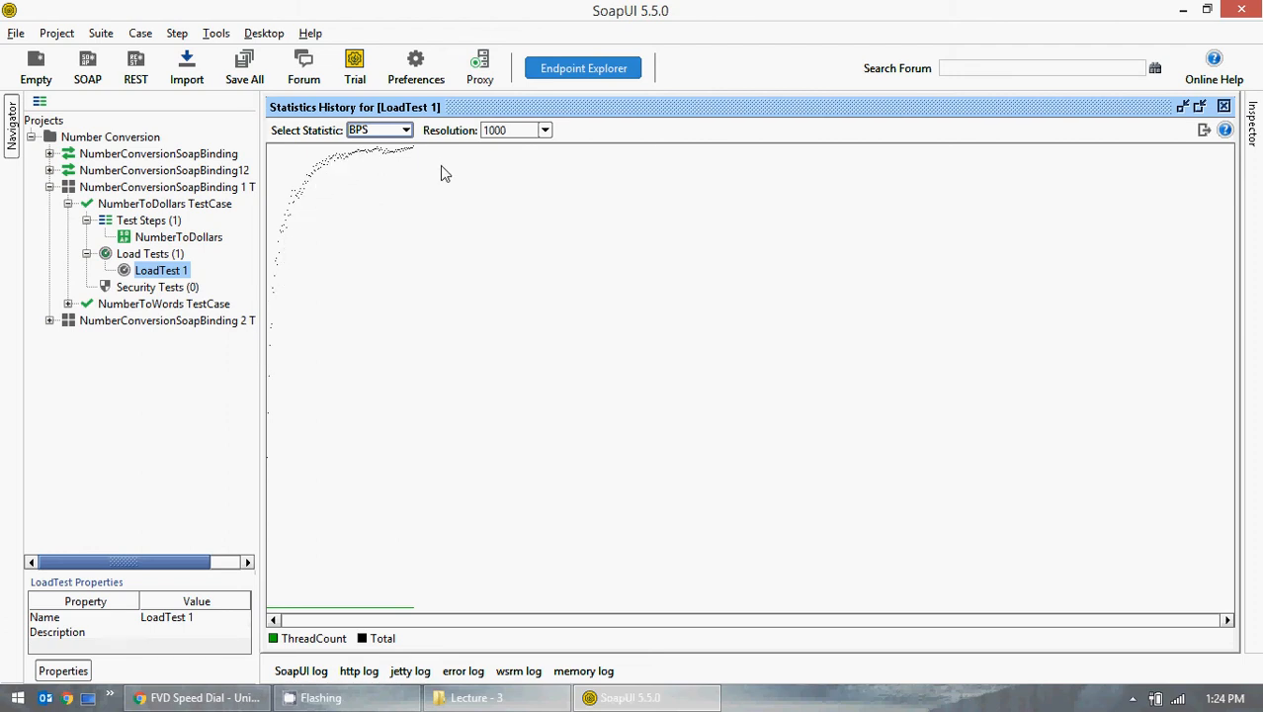
{"action": "left_click", "coordinate": [1224, 105]}
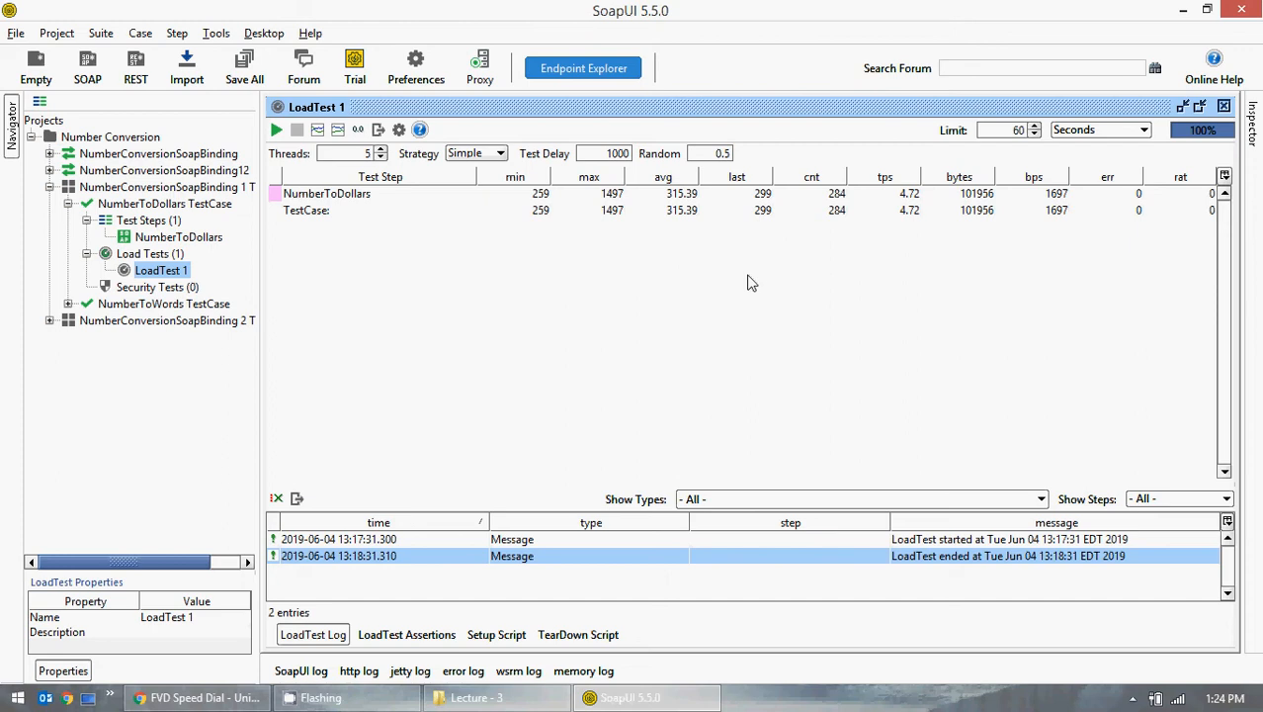
Check the type filter choices of the load test log and reopen the LoadTest 1 statistics graph enlarged
{"action": "left_click", "coordinate": [938, 503]}
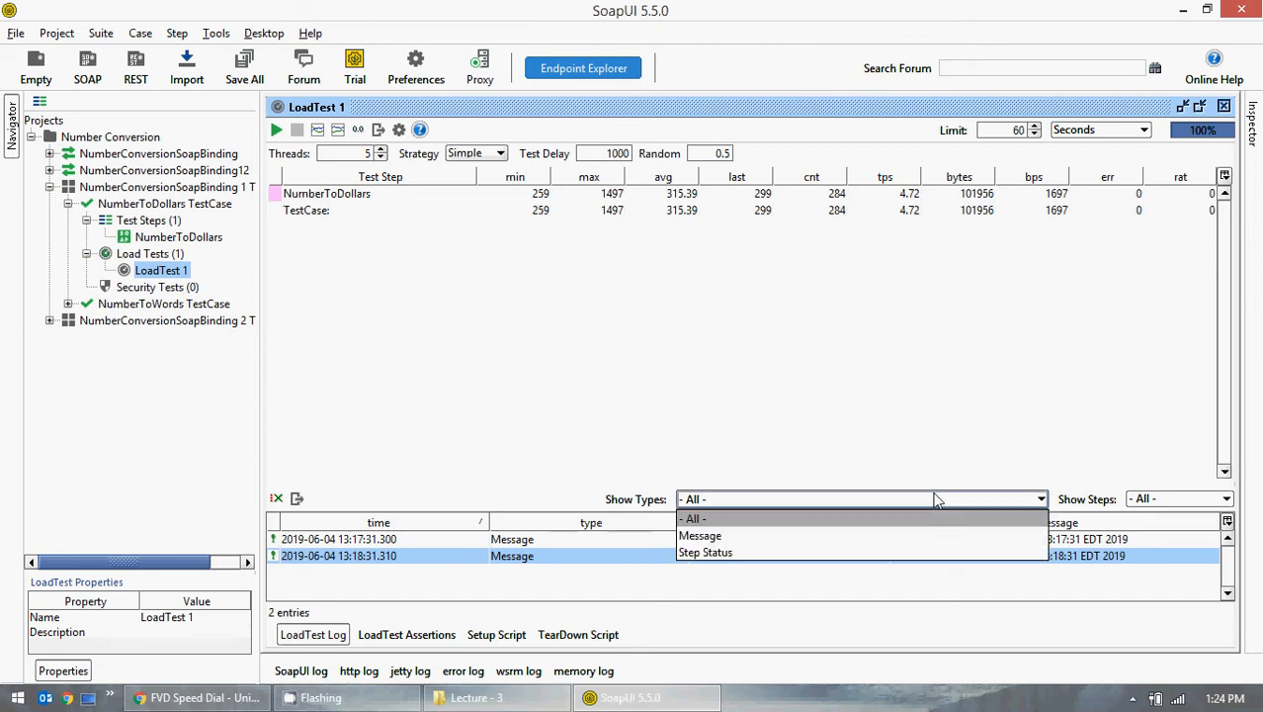
{"action": "left_click", "coordinate": [964, 346]}
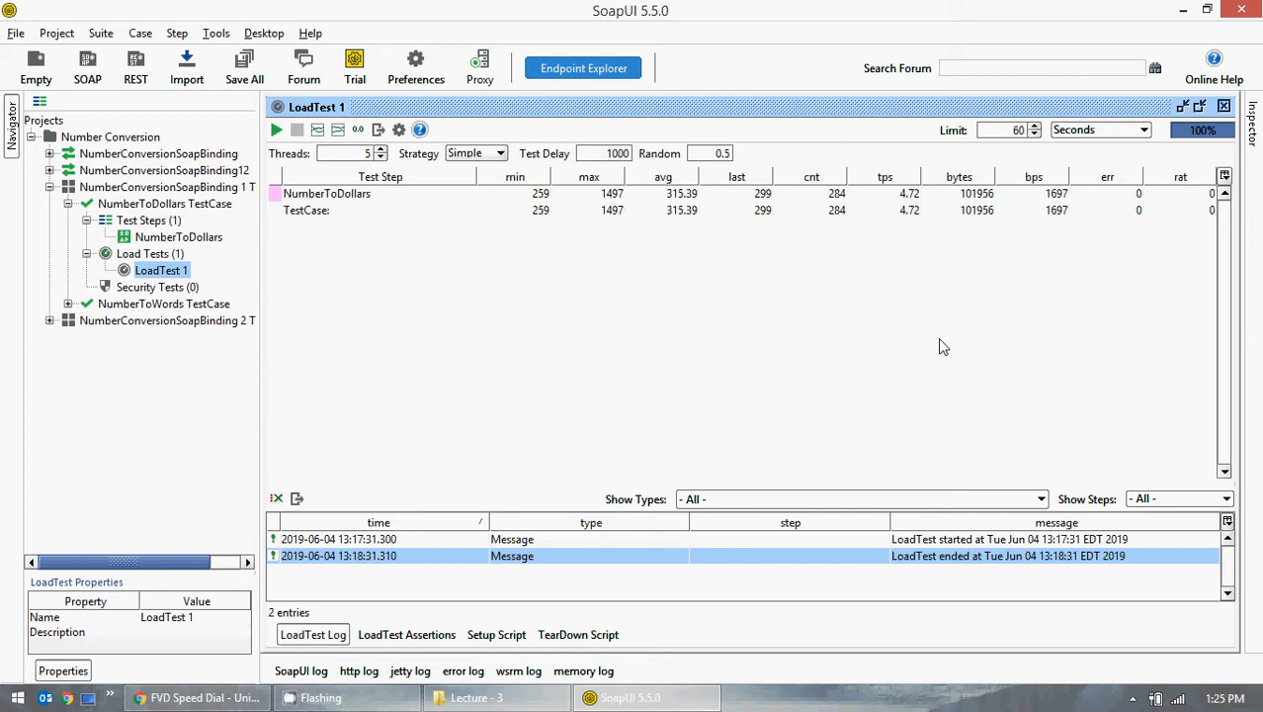
{"action": "left_click", "coordinate": [318, 130]}
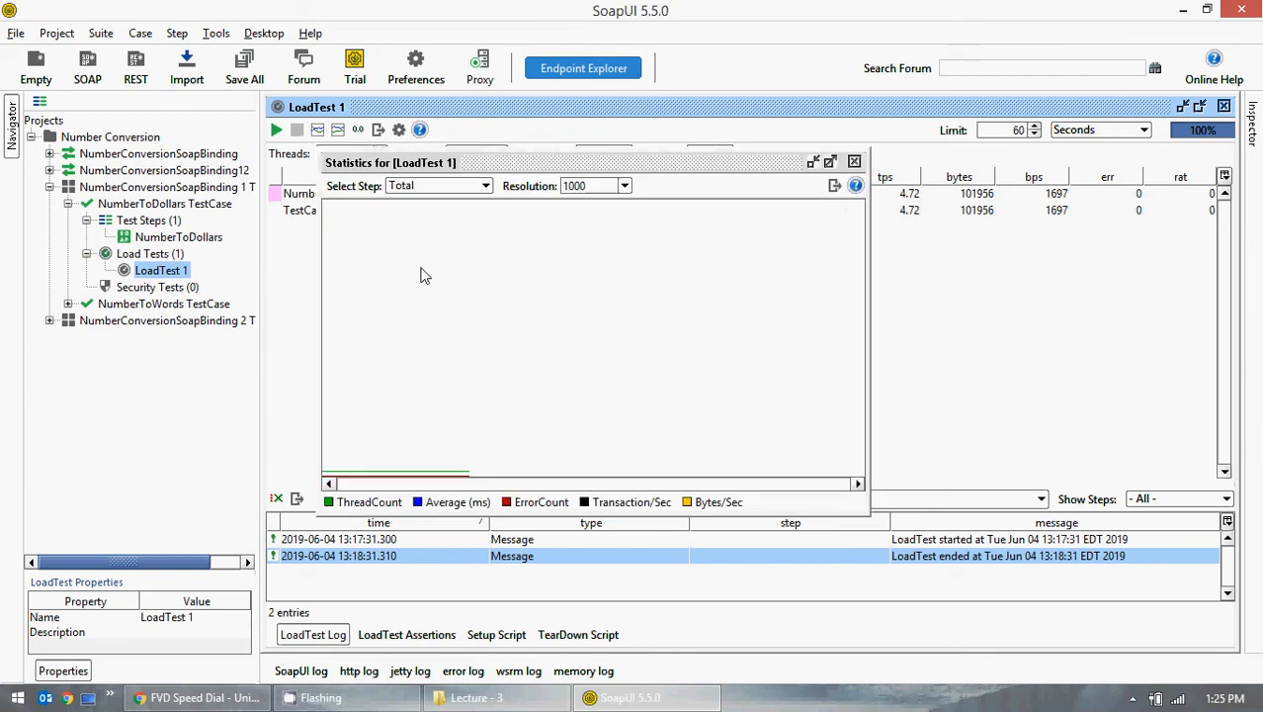
{"action": "left_click", "coordinate": [829, 162]}
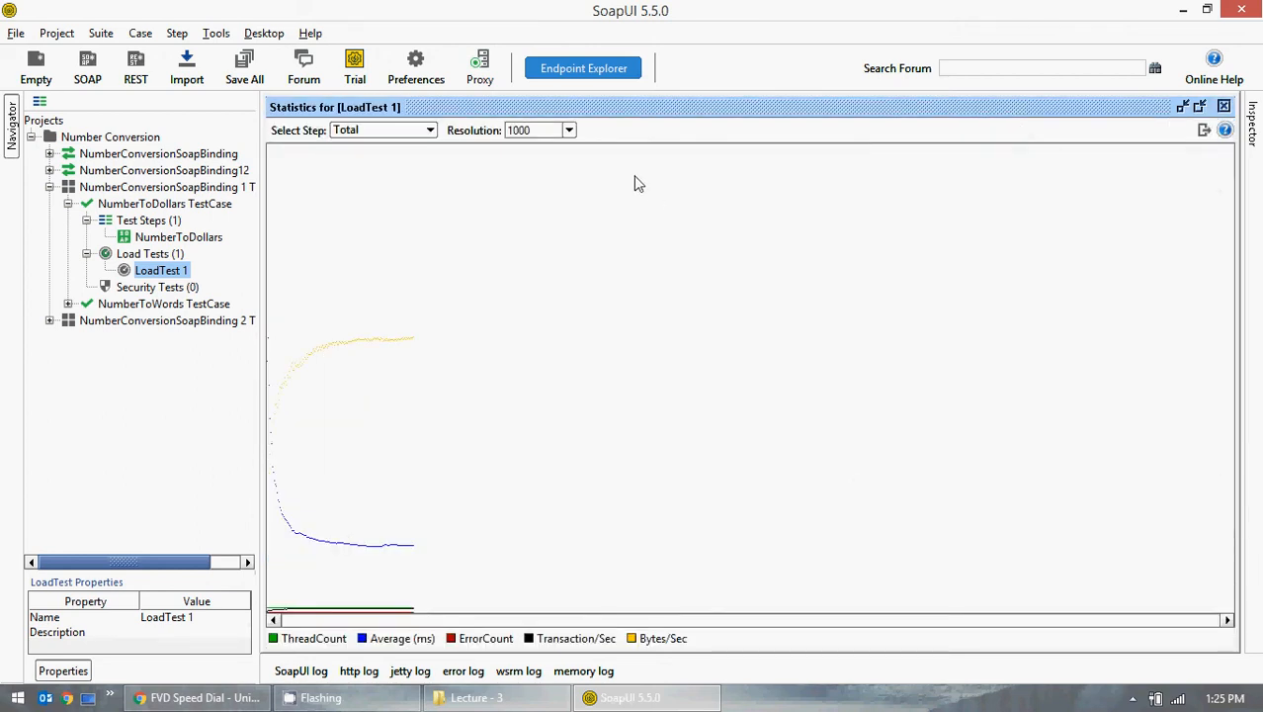
Open Paint, paste the captured screenshot of the Total statistics graph and look it over
{"action": "left_click", "coordinate": [18, 698]}
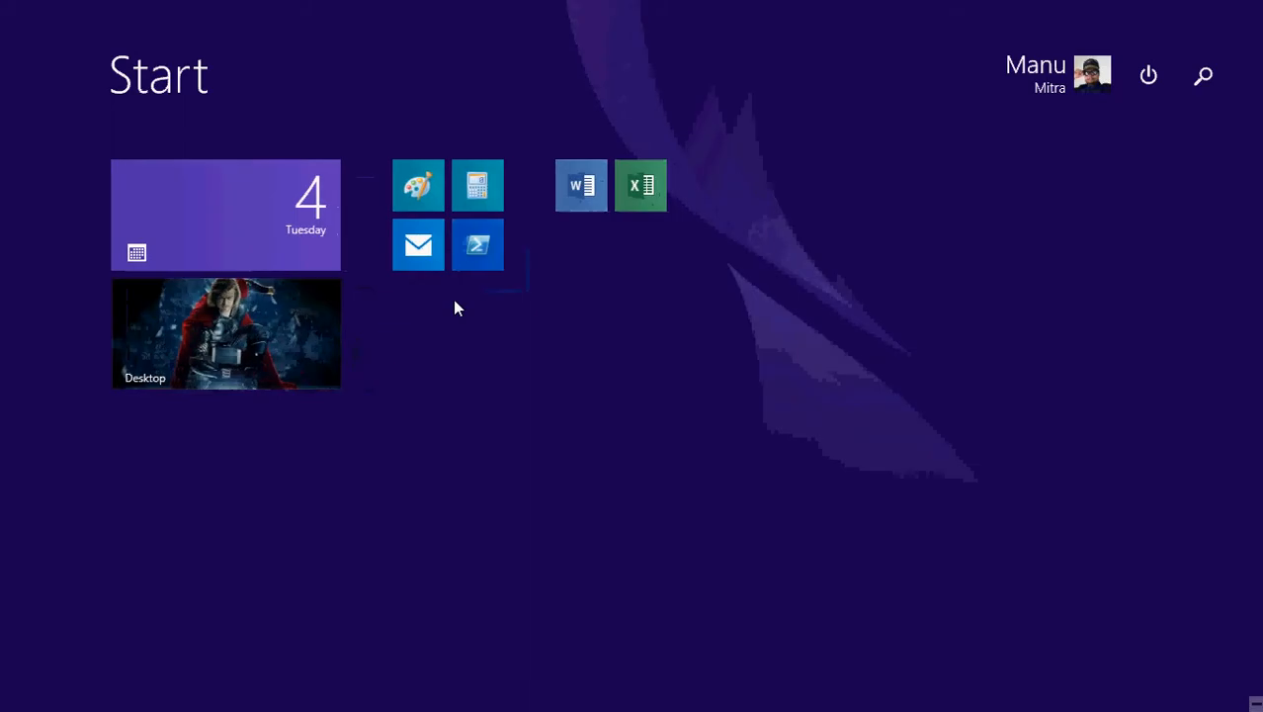
{"action": "left_click", "coordinate": [409, 199]}
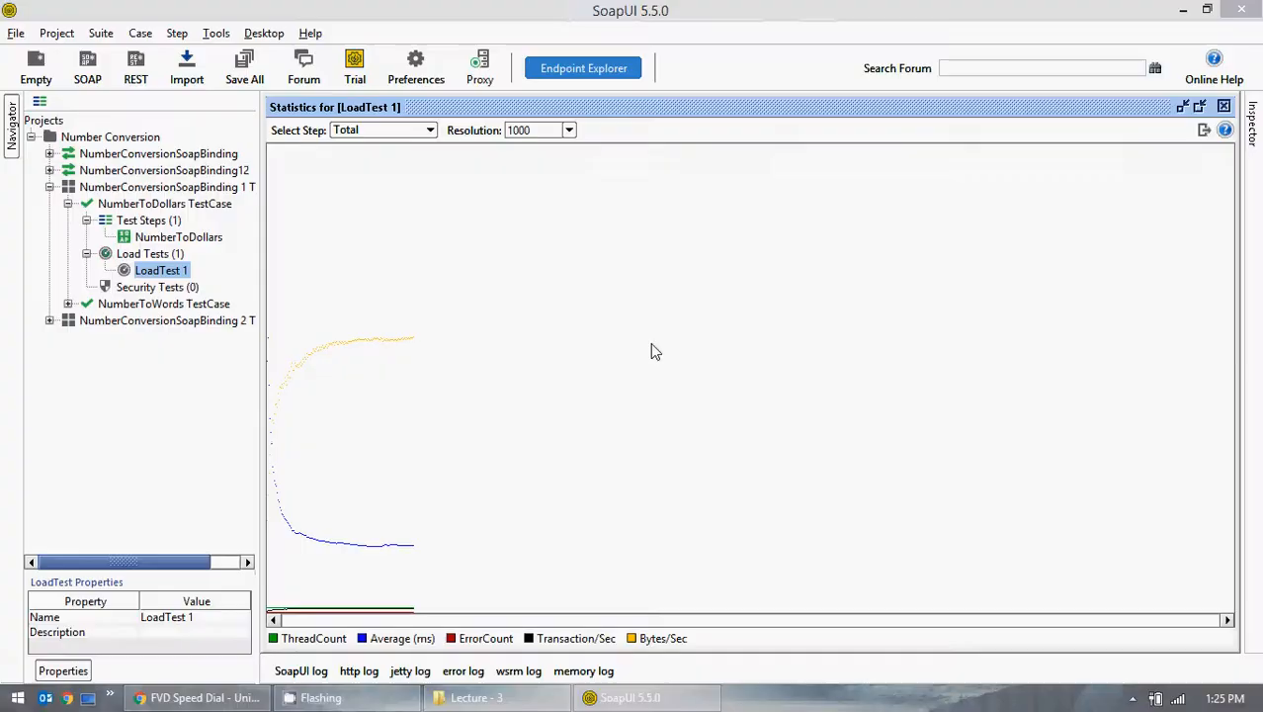
{"action": "key", "text": "ctrl+v"}
{"action": "scroll", "coordinate": [644, 339], "scroll_direction": "down", "scroll_amount": 3}
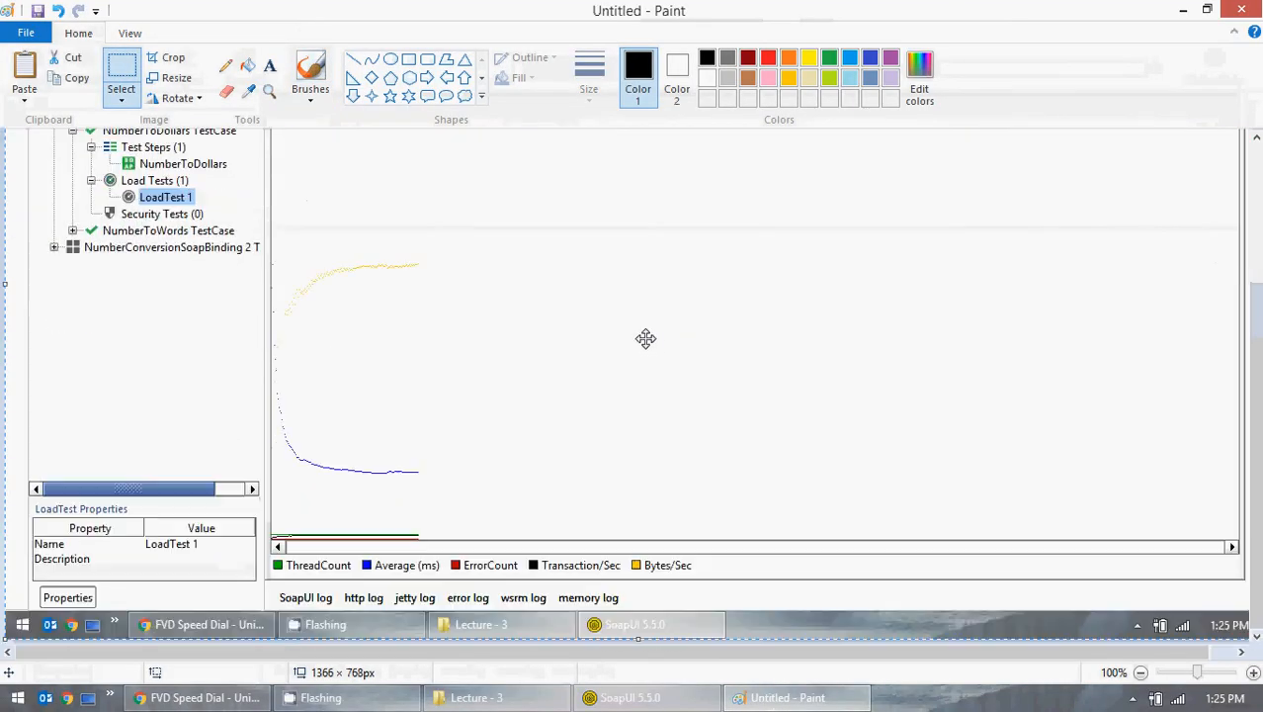
{"action": "scroll", "coordinate": [643, 339], "scroll_direction": "up", "scroll_amount": 3}
Select the statistics graph window in the screenshot with a rectangle about 1059 × 602 px, copy it and paste the copy
{"action": "left_click", "coordinate": [120, 91]}
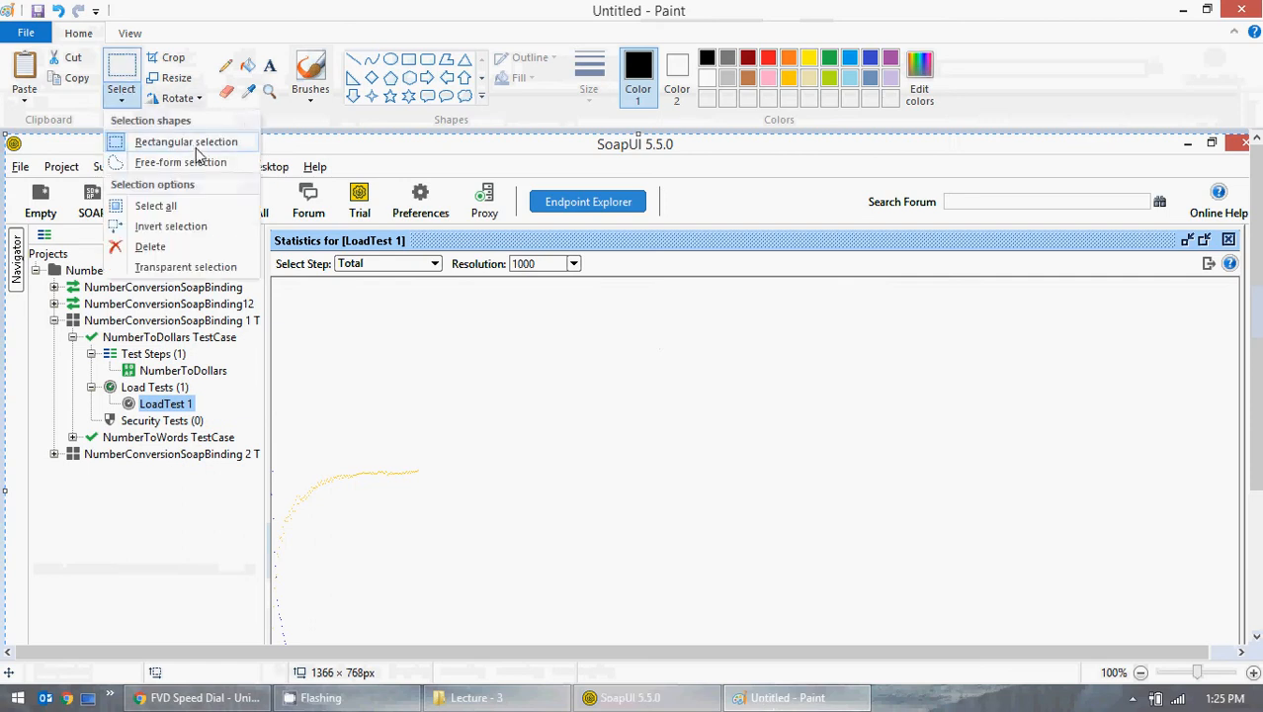
{"action": "left_click", "coordinate": [198, 141]}
{"action": "mouse_move", "coordinate": [267, 229]}
{"action": "left_mouse_down"}
{"action": "mouse_move", "coordinate": [361, 294]}
{"action": "mouse_move", "coordinate": [1078, 544]}
{"action": "mouse_move", "coordinate": [1122, 558]}
{"action": "mouse_move", "coordinate": [1174, 539]}
{"action": "mouse_move", "coordinate": [1252, 539]}
{"action": "mouse_move", "coordinate": [1258, 576]}
{"action": "mouse_move", "coordinate": [1246, 578]}
{"action": "left_mouse_up"}
{"action": "key", "text": "ctrl+c"}
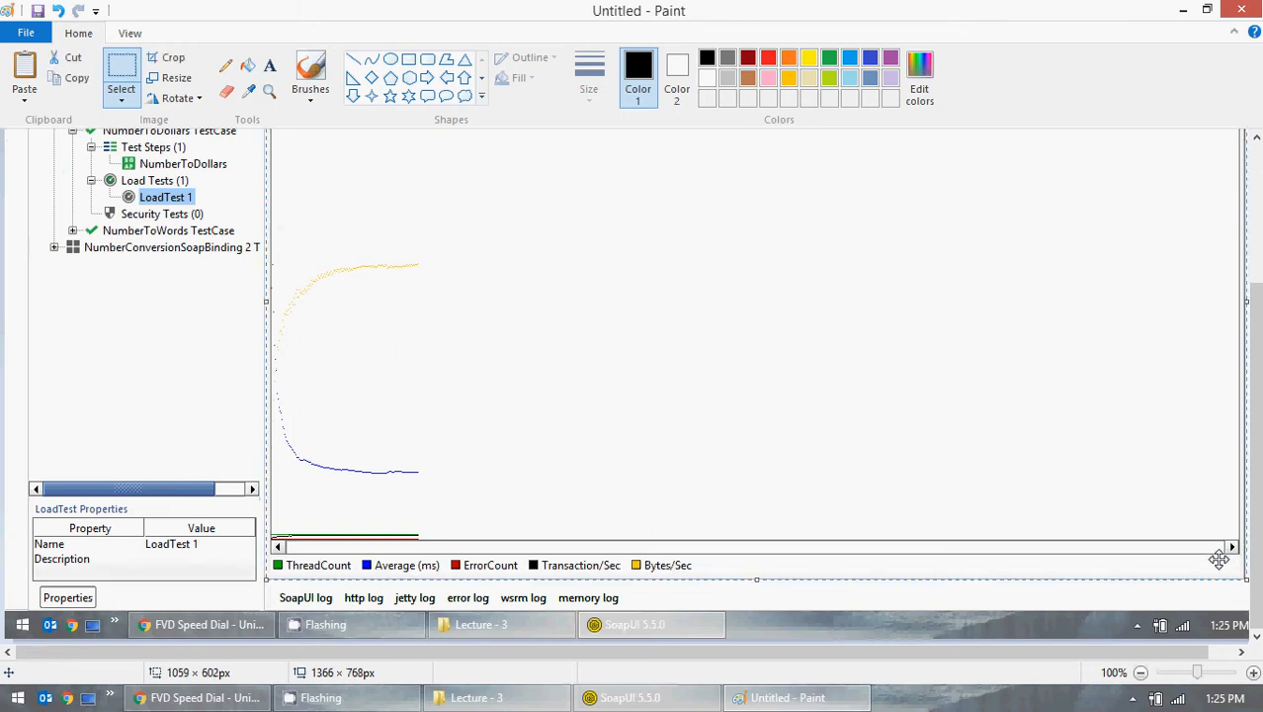
{"action": "key", "text": "ctrl+v"}
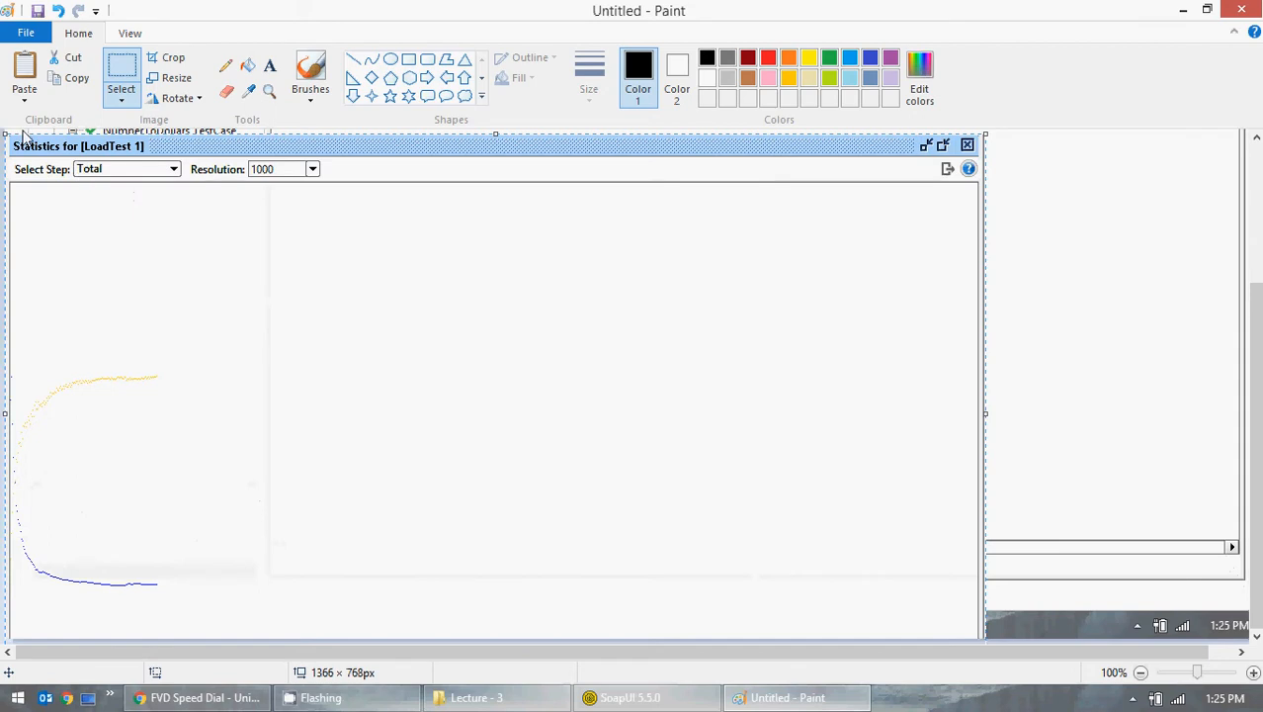
Paste the copied graph into a new image, discarding the previous one, and close Paint without saving
{"action": "left_click", "coordinate": [26, 33]}
{"action": "left_click", "coordinate": [57, 65]}
{"action": "left_click", "coordinate": [696, 359]}
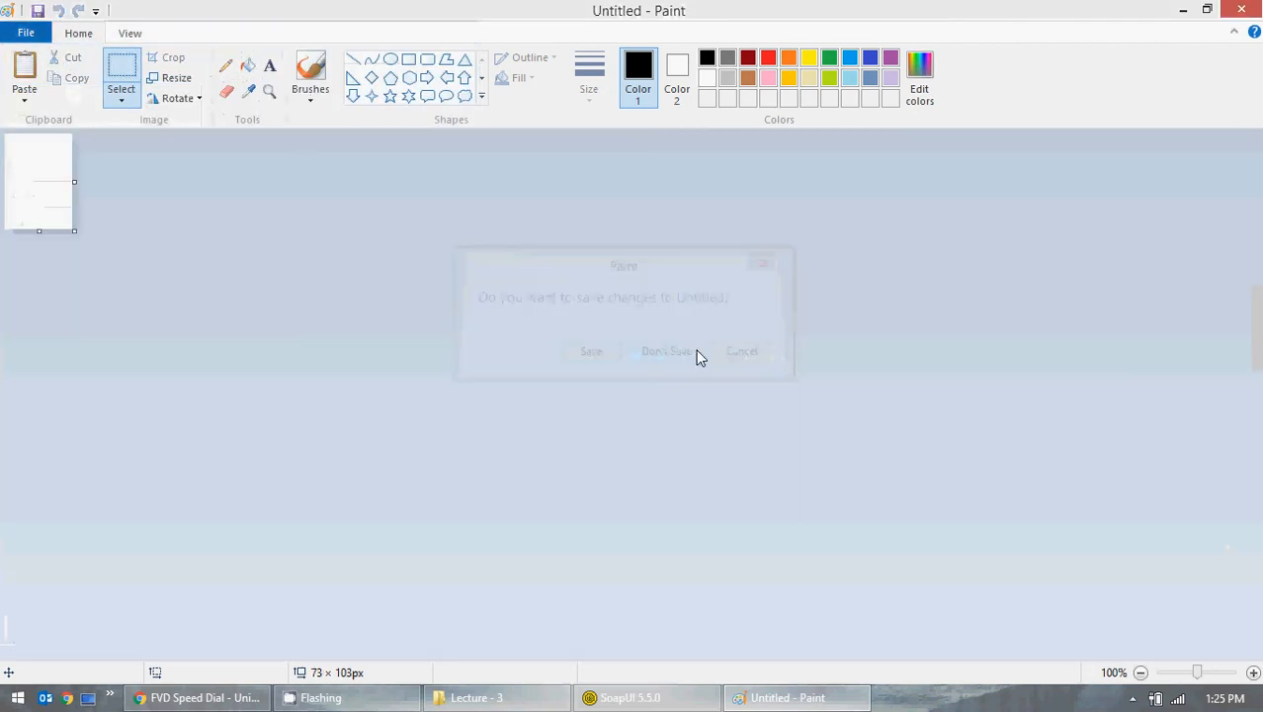
{"action": "key", "text": "ctrl+v"}
{"action": "scroll", "coordinate": [882, 356], "scroll_direction": "down", "scroll_amount": 1}
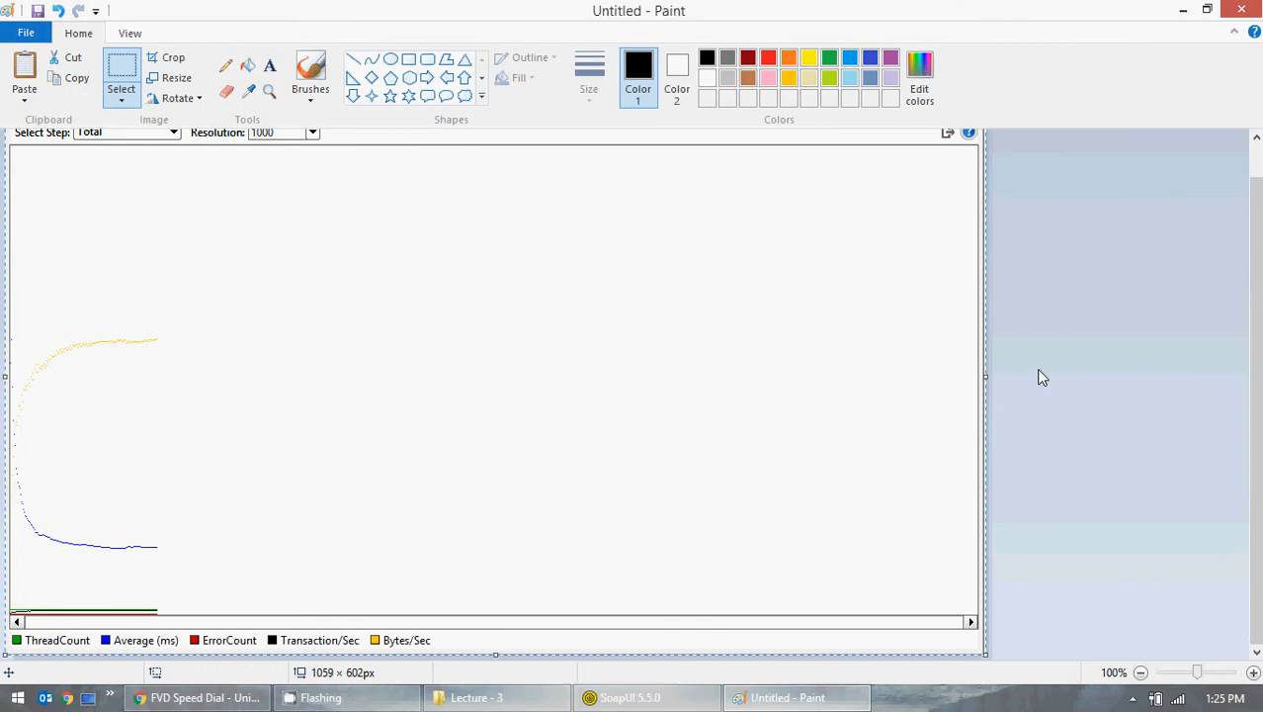
{"action": "scroll", "coordinate": [1028, 391], "scroll_direction": "up", "scroll_amount": 1}
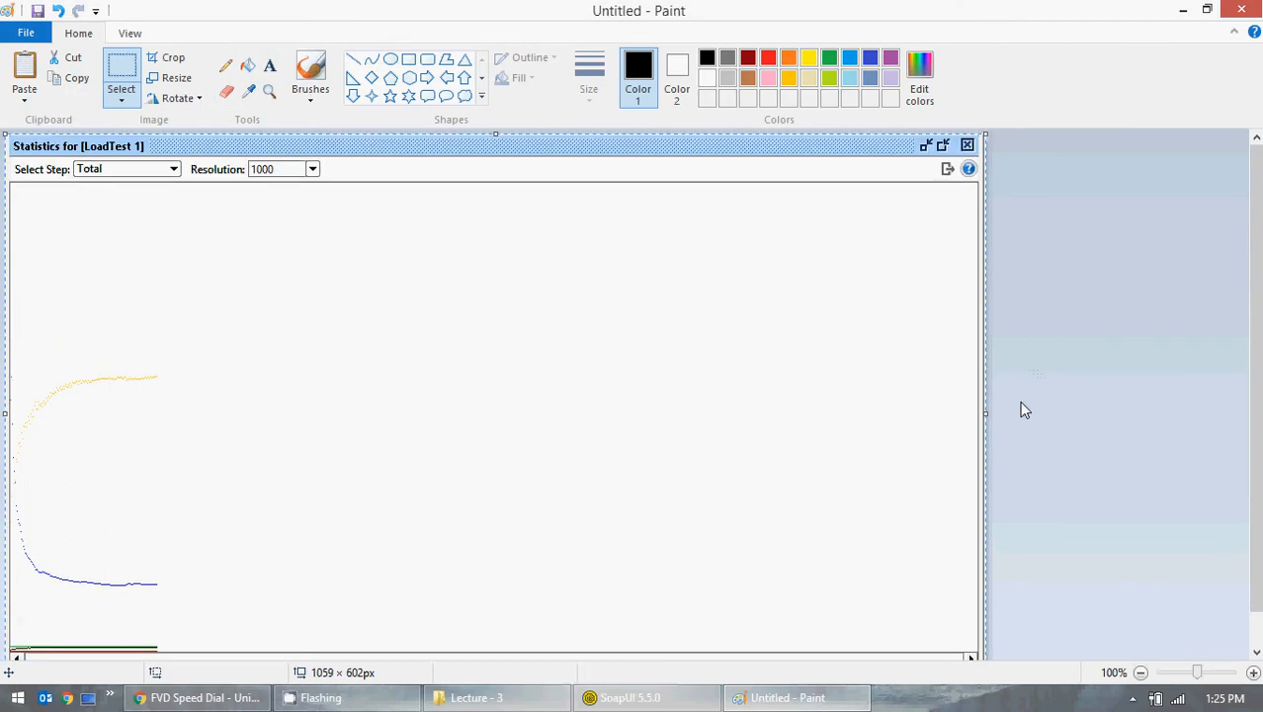
{"action": "left_click", "coordinate": [1241, 10]}
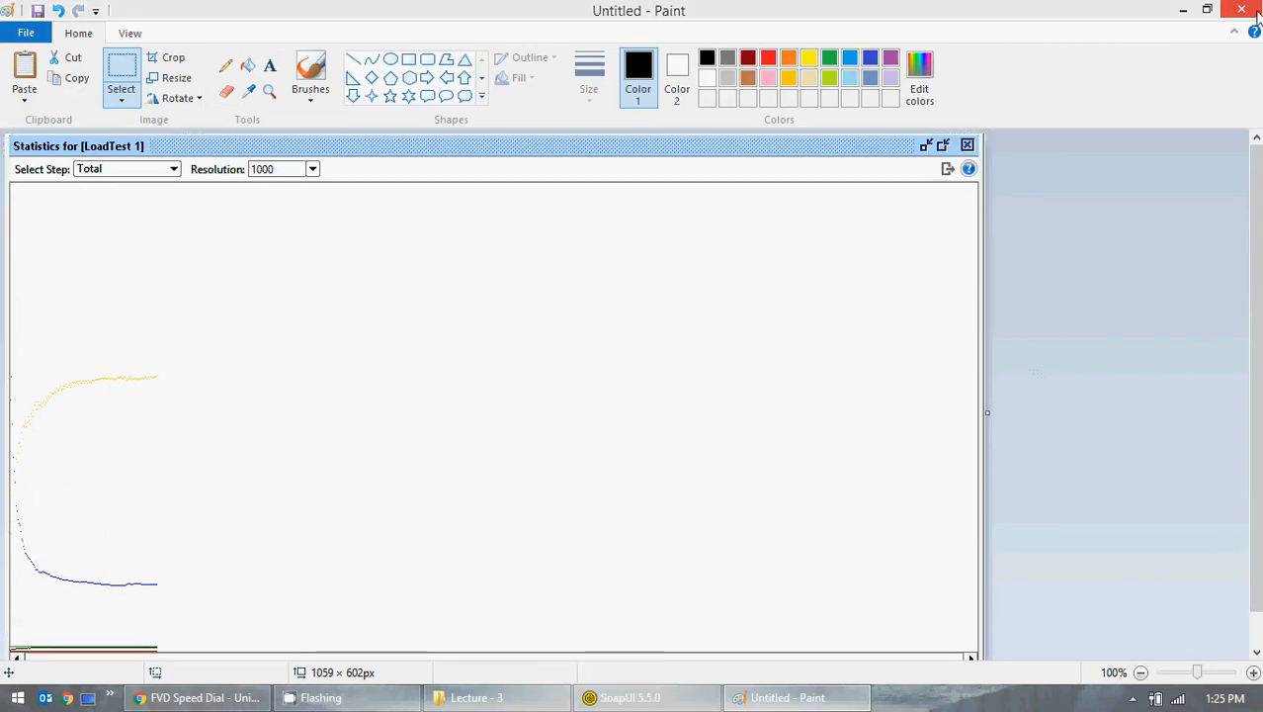
{"action": "left_click", "coordinate": [665, 356]}
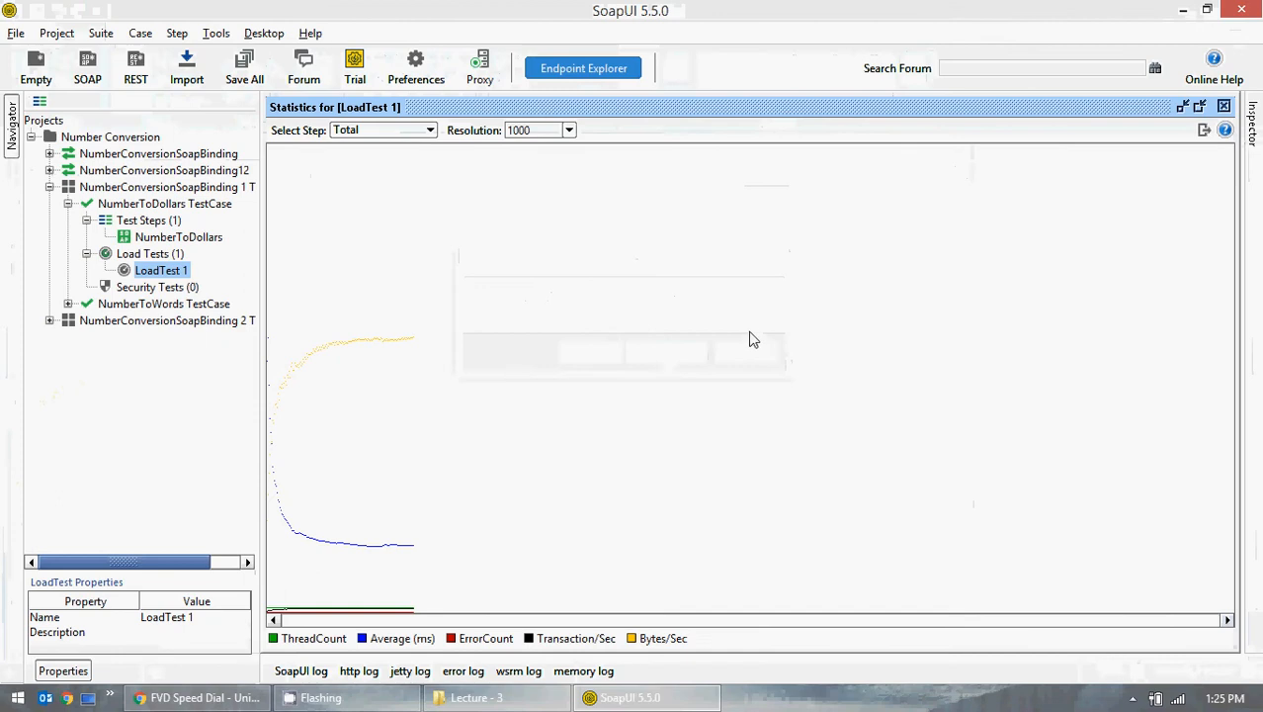
Check the export file dialog for the Total statistics, cancel it and return from the graph to the LoadTest 1 results
{"action": "left_click", "coordinate": [1204, 132]}
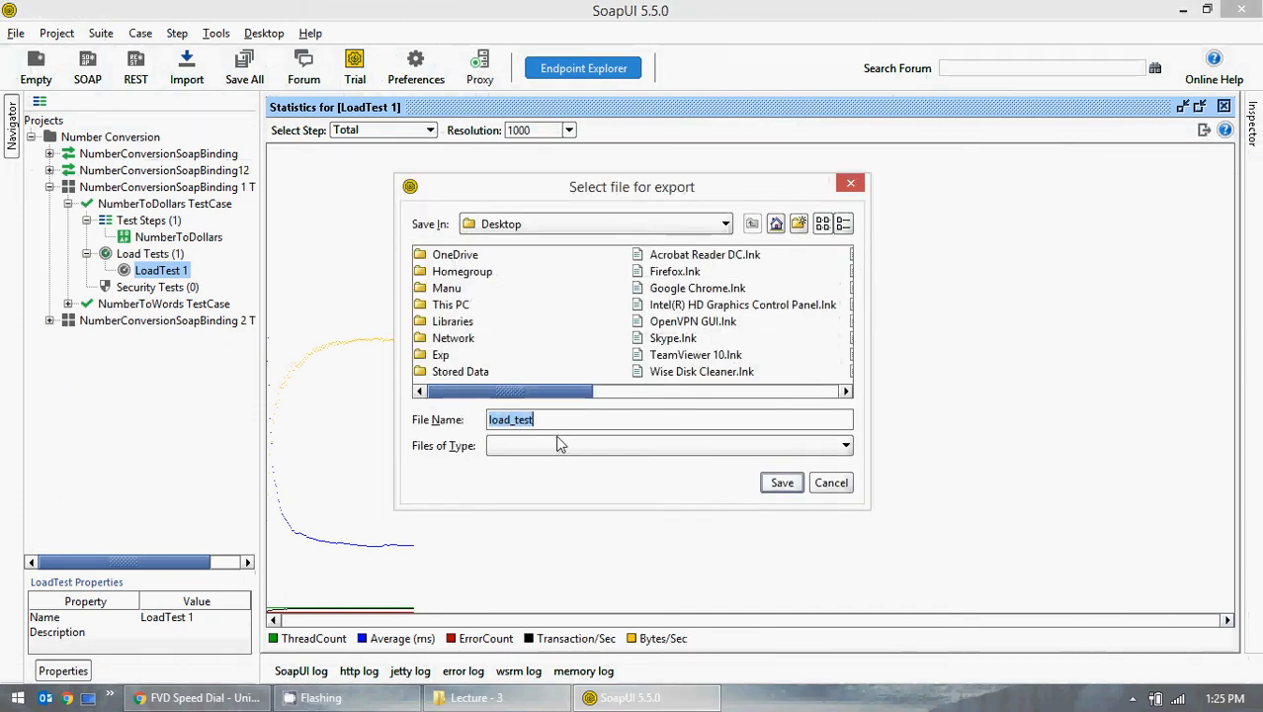
{"action": "left_click", "coordinate": [846, 484]}
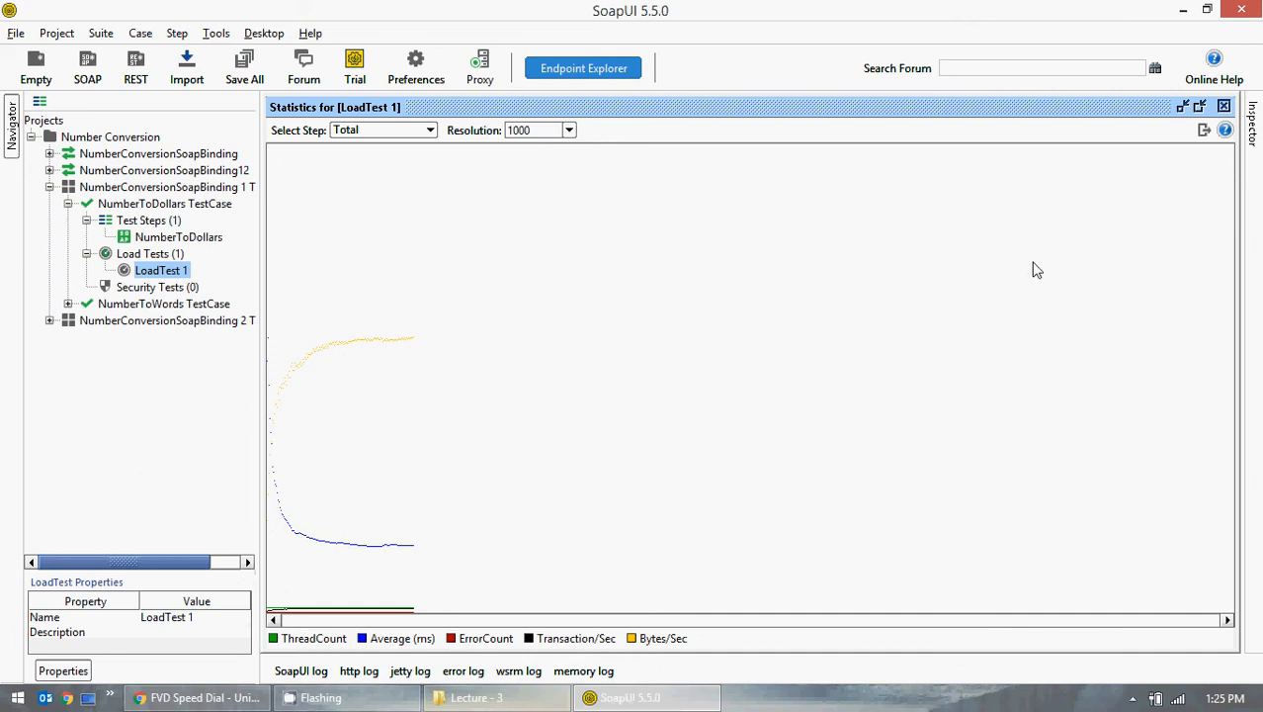
{"action": "left_click", "coordinate": [1224, 107]}
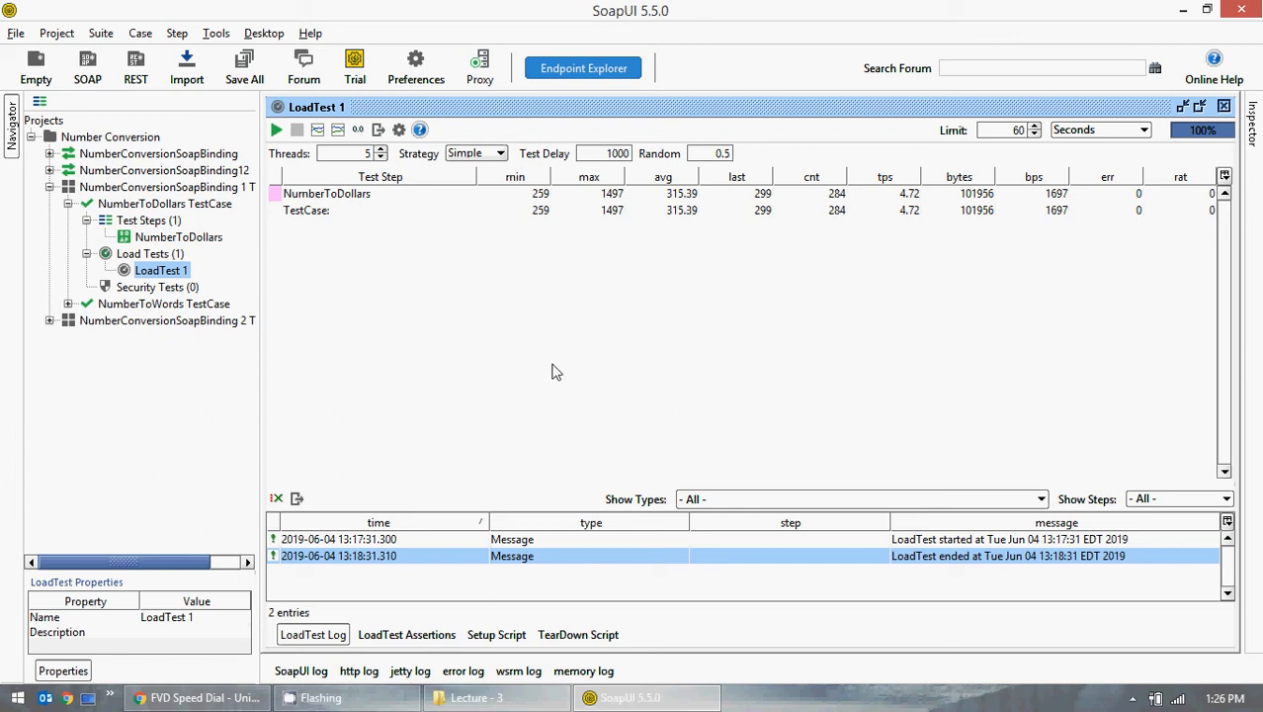
{"action": "left_click", "coordinate": [317, 130]}
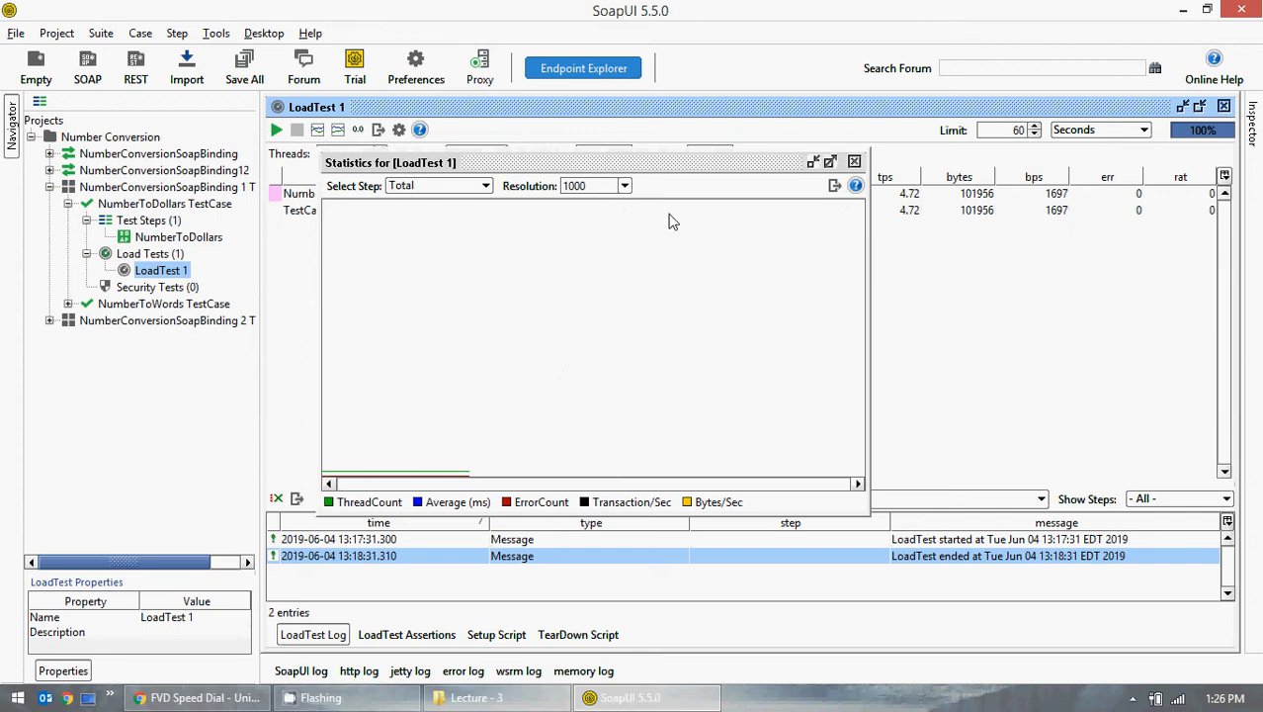
{"action": "left_click", "coordinate": [855, 162]}
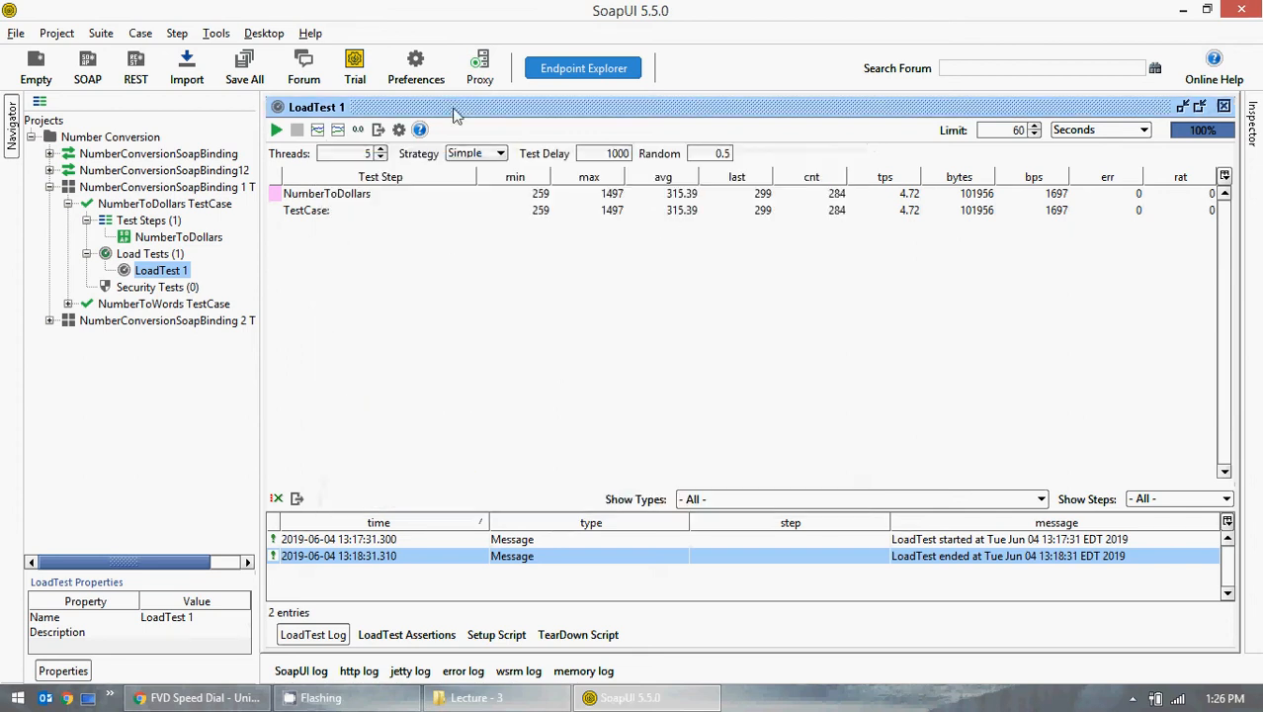
Open the LoadTest 1 statistics graph, check its step choices while keeping Total, and maximize the graph
{"action": "left_click", "coordinate": [318, 132]}
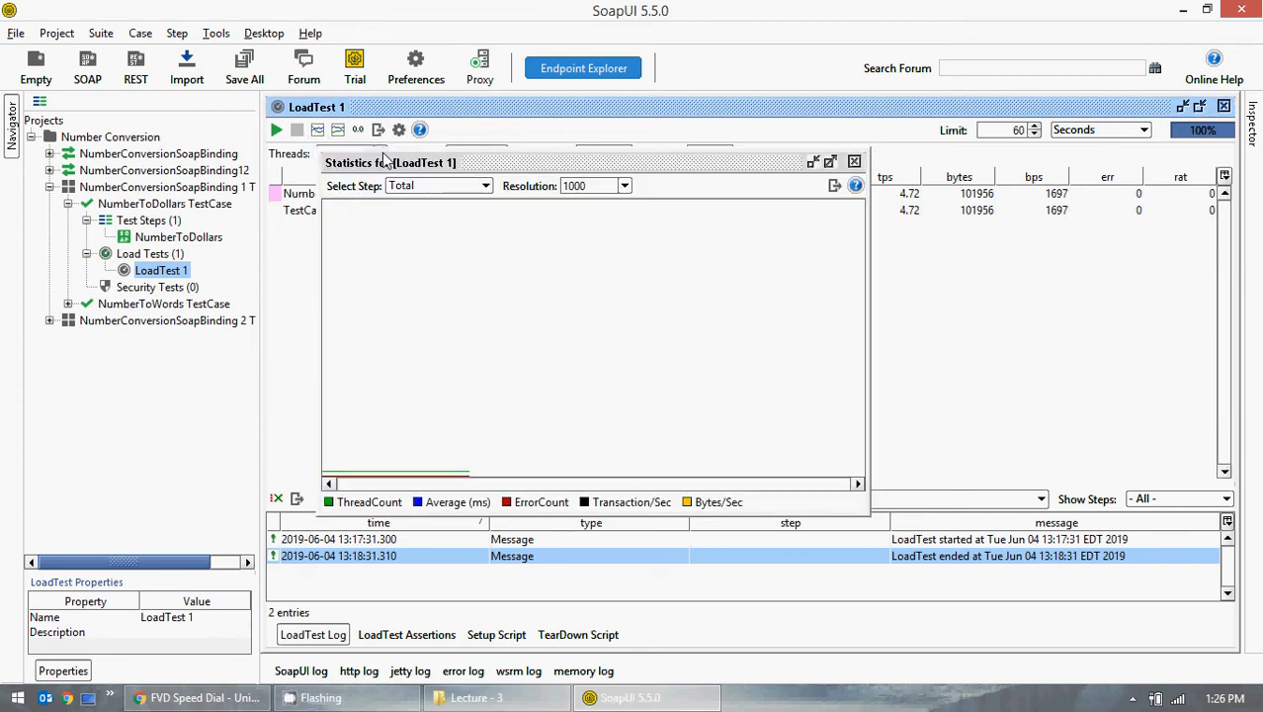
{"action": "left_click", "coordinate": [473, 187]}
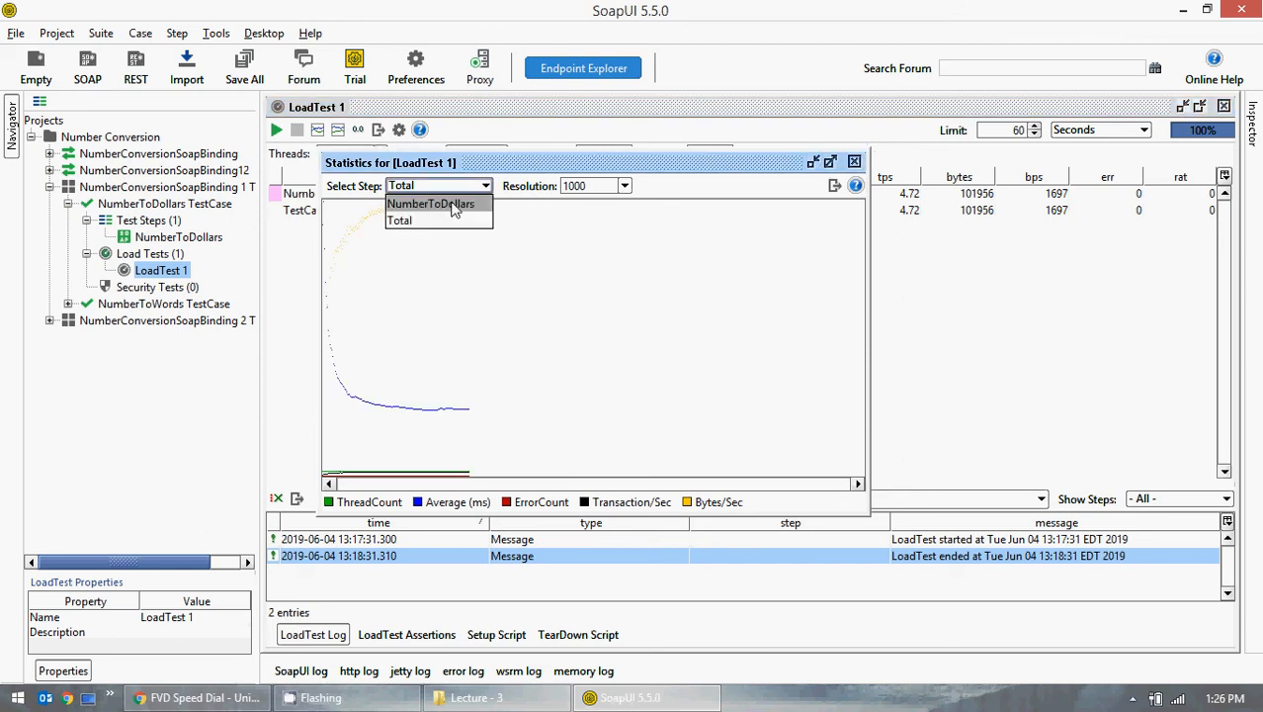
{"action": "left_click", "coordinate": [829, 162]}
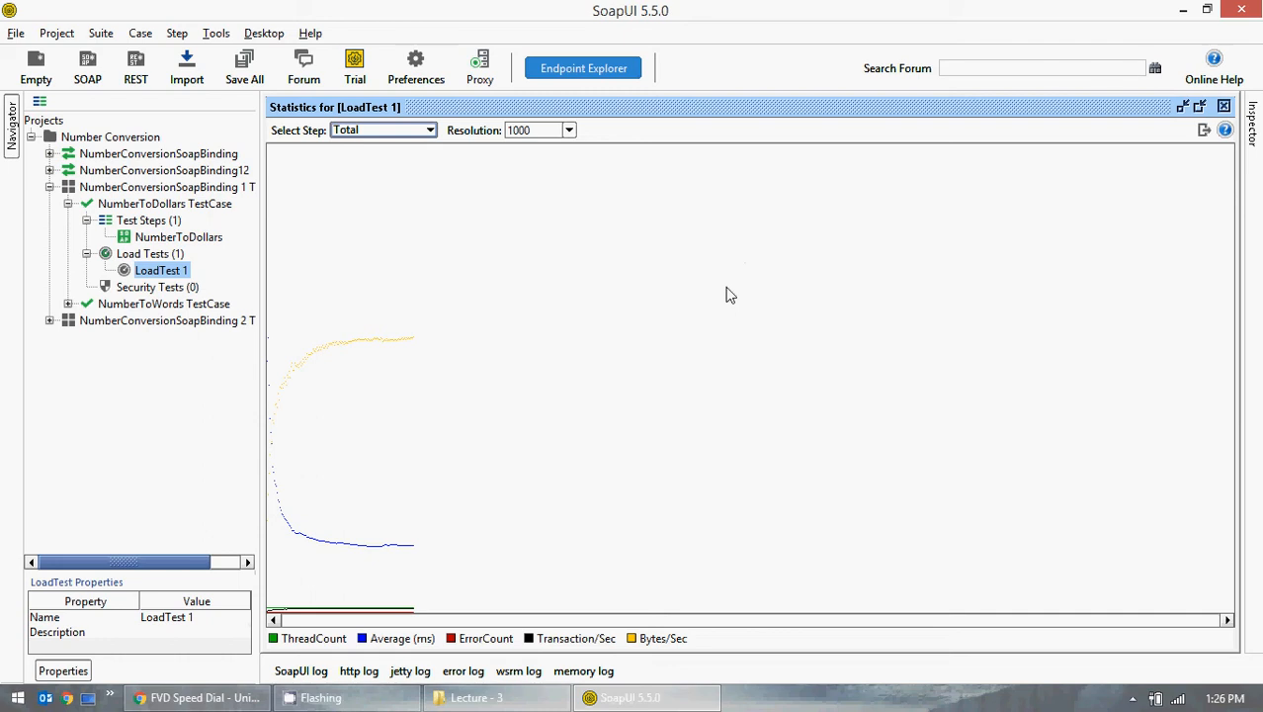
Paste a screenshot of the maximized graph into Paint and select the statistics window with a rectangle about 1055 × 600 px
{"action": "left_click", "coordinate": [18, 698]}
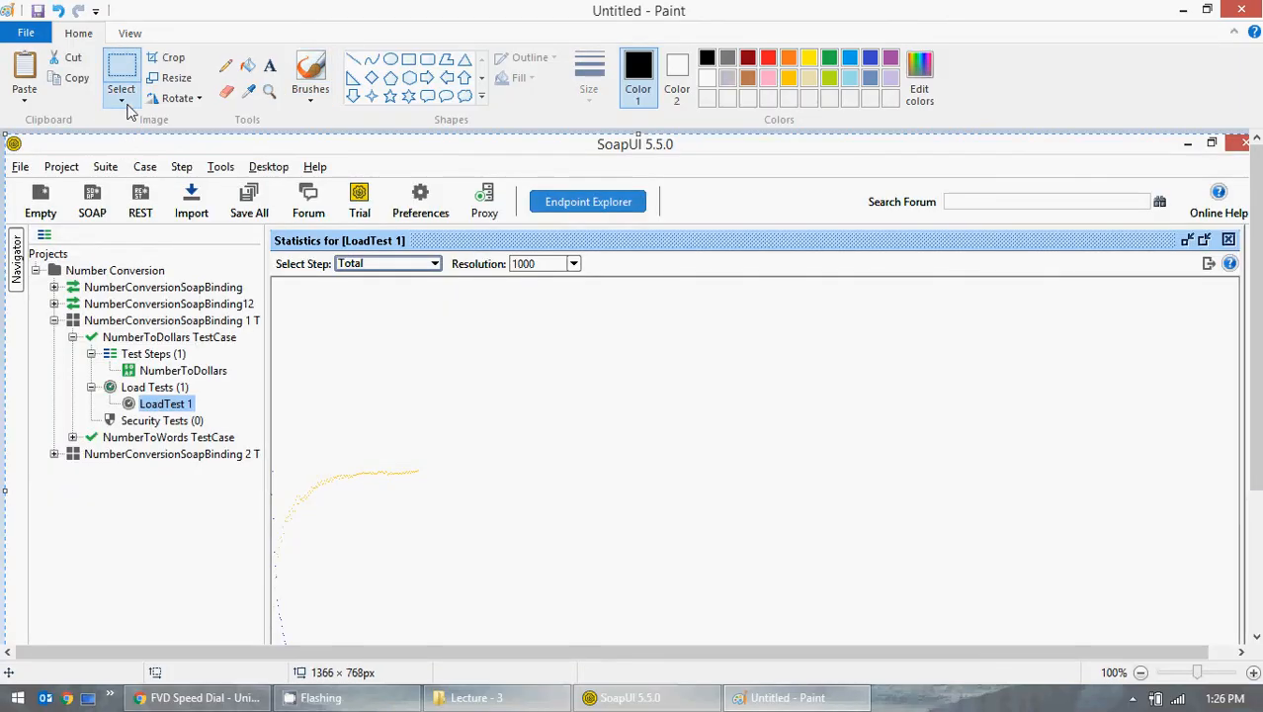
{"action": "left_click", "coordinate": [122, 100]}
{"action": "left_click", "coordinate": [139, 142]}
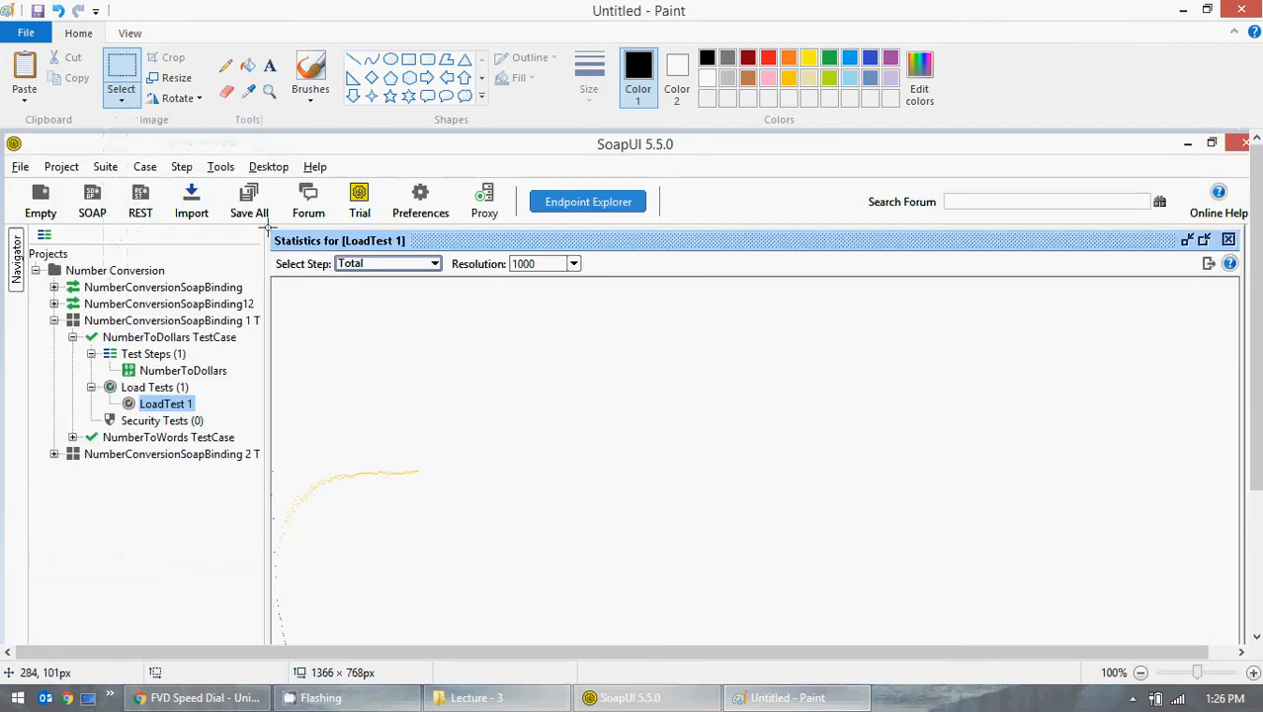
{"action": "mouse_move", "coordinate": [269, 227]}
{"action": "left_mouse_down"}
{"action": "mouse_move", "coordinate": [615, 435]}
{"action": "mouse_move", "coordinate": [1178, 503]}
{"action": "mouse_move", "coordinate": [1187, 539]}
{"action": "mouse_move", "coordinate": [1154, 549]}
{"action": "mouse_move", "coordinate": [1233, 534]}
{"action": "mouse_move", "coordinate": [1244, 577]}
{"action": "left_mouse_up"}
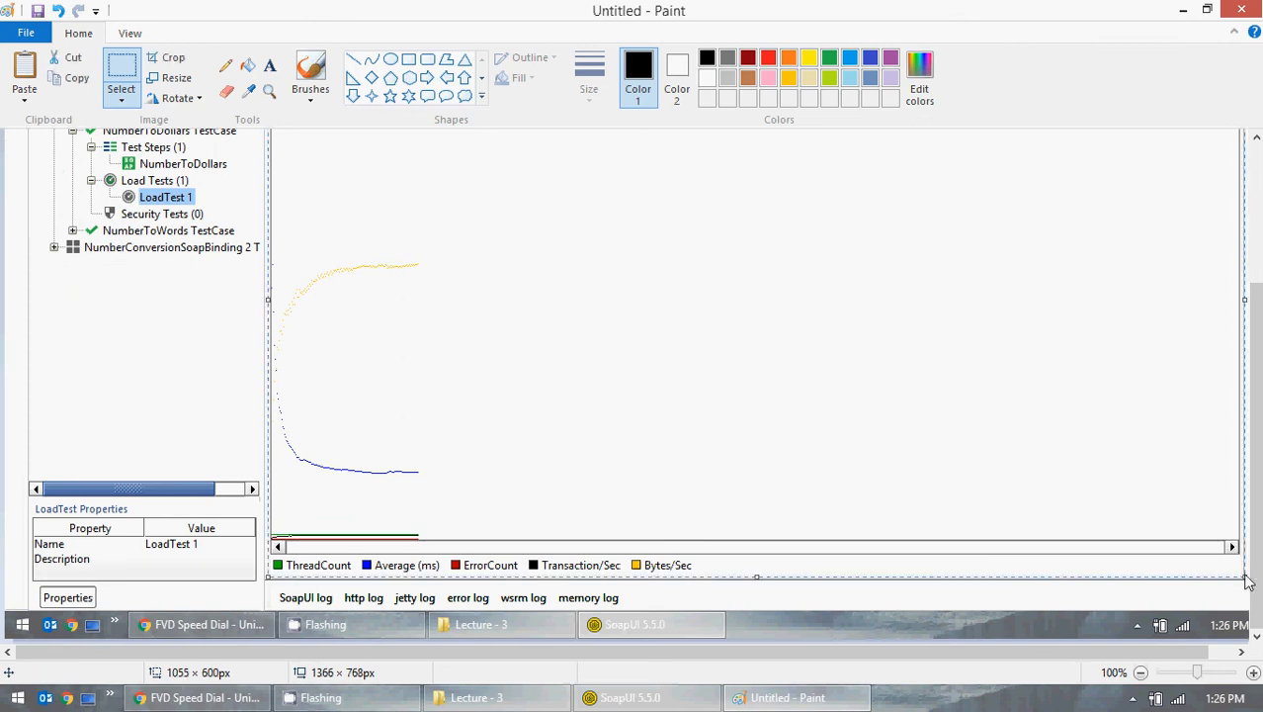
Copy the selected graph and paste it into a new image, discarding the full screenshot without saving
{"action": "left_click", "coordinate": [26, 33]}
{"action": "left_click", "coordinate": [44, 62]}
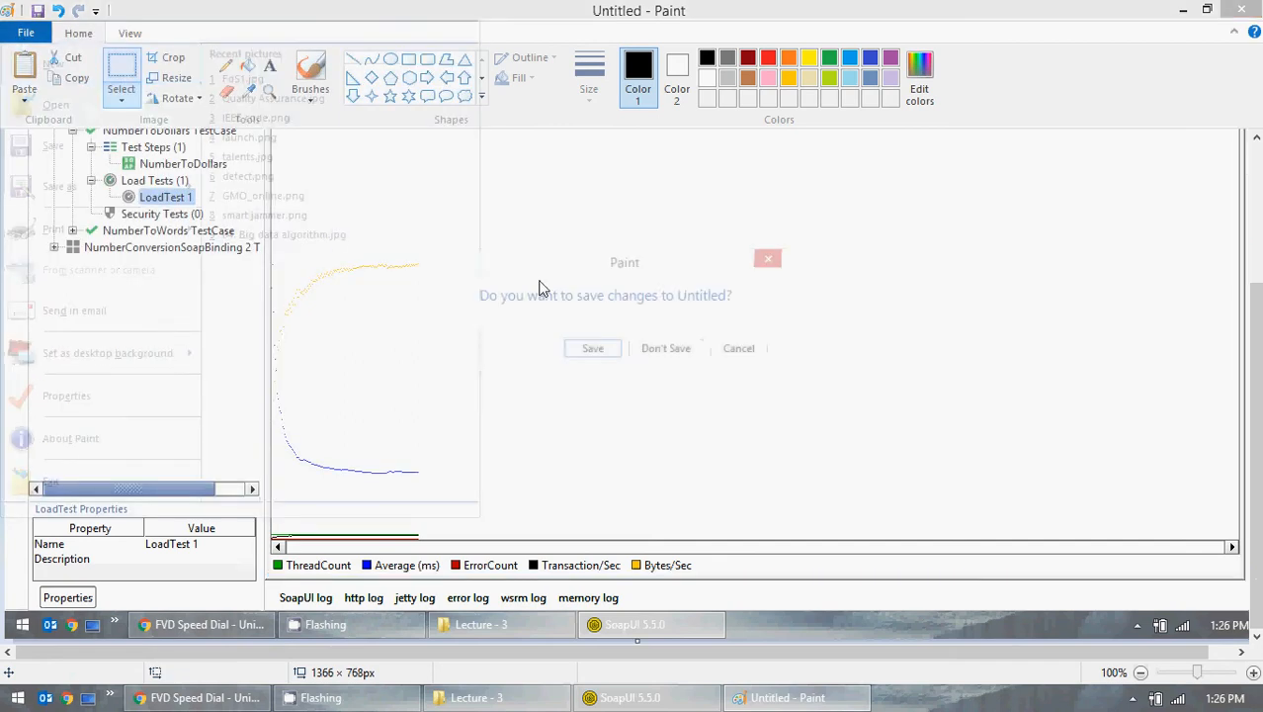
{"action": "left_click", "coordinate": [658, 352]}
{"action": "key", "text": "ctrl+v"}
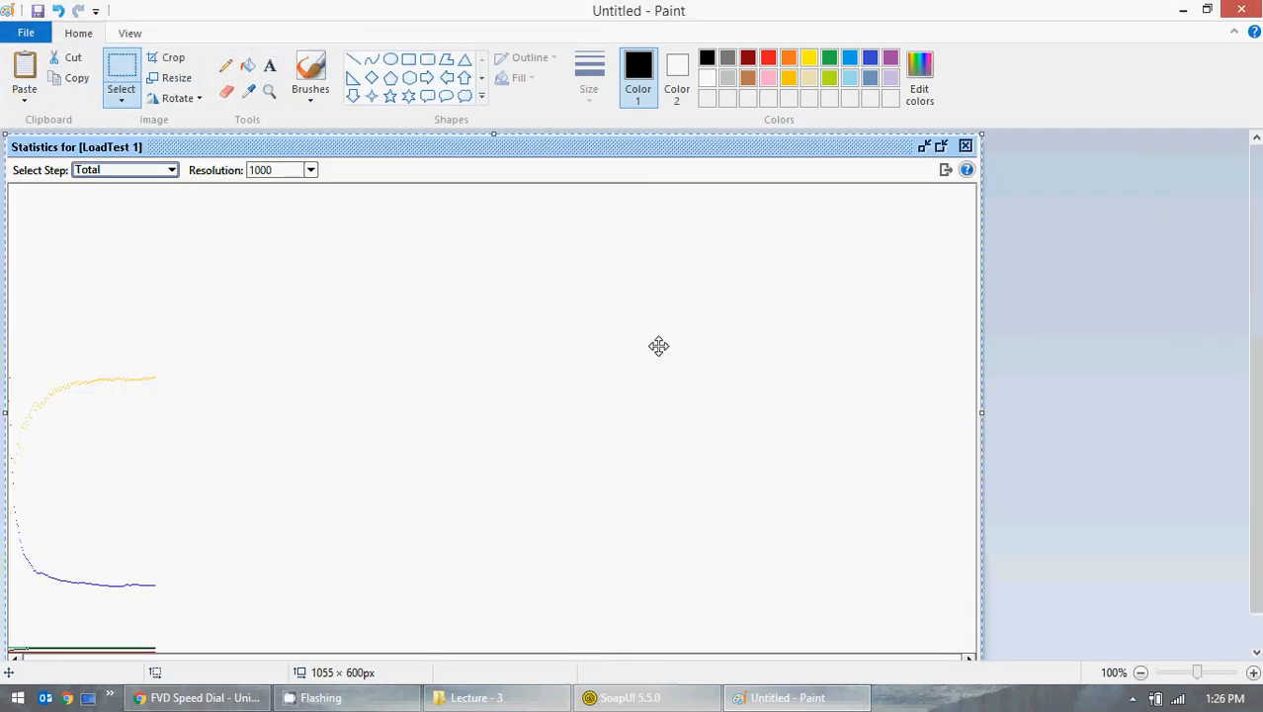
Save the cropped graph to the Desktop as the PNG file Load_Testing_Num_to_dollars.png and close Paint
{"action": "left_click", "coordinate": [25, 34]}
{"action": "left_click", "coordinate": [67, 152]}
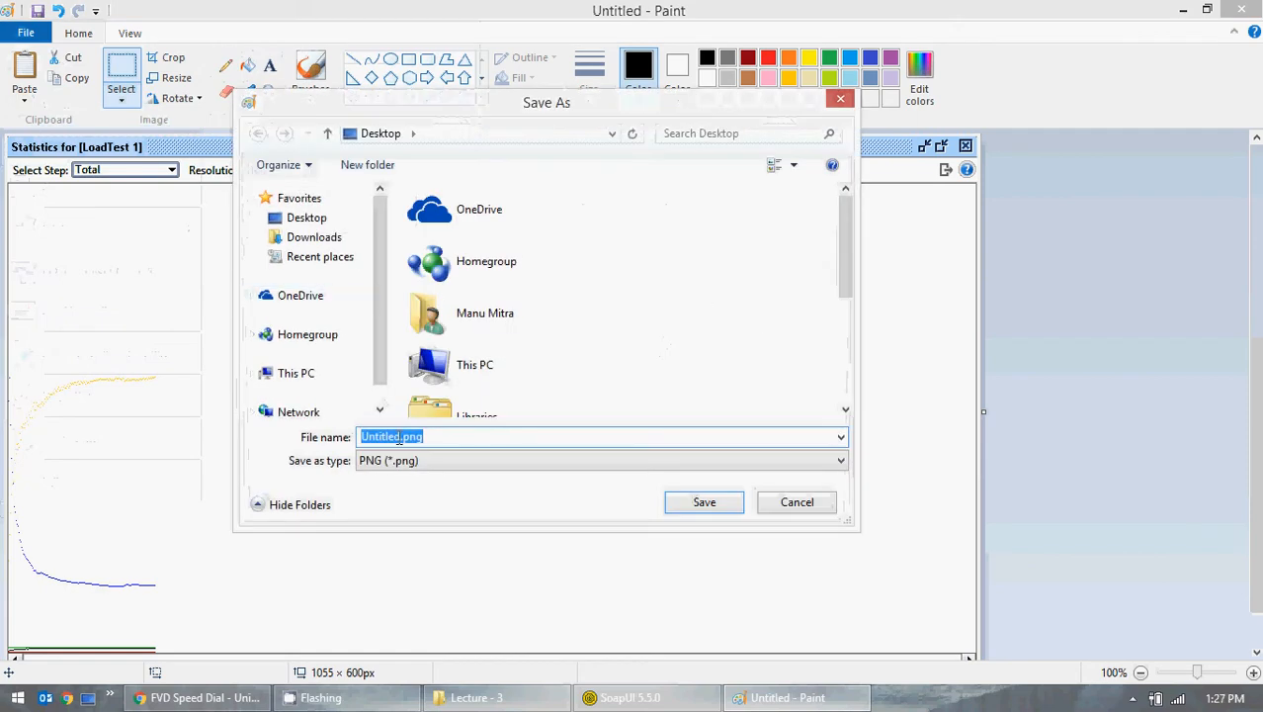
{"action": "type", "text": "Load"}
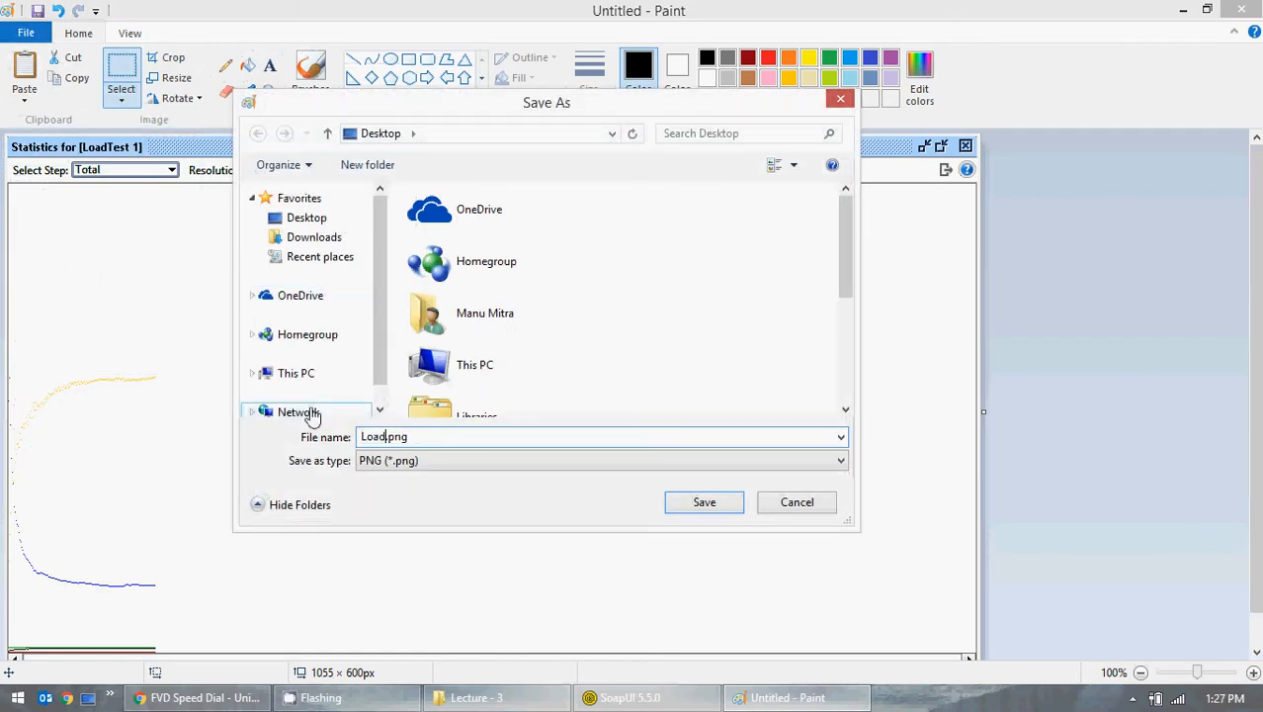
{"action": "type", "text": "_te"}
{"action": "key", "text": "BackSpace"}
{"action": "key", "text": "BackSpace"}
{"action": "type", "text": "Testing"}
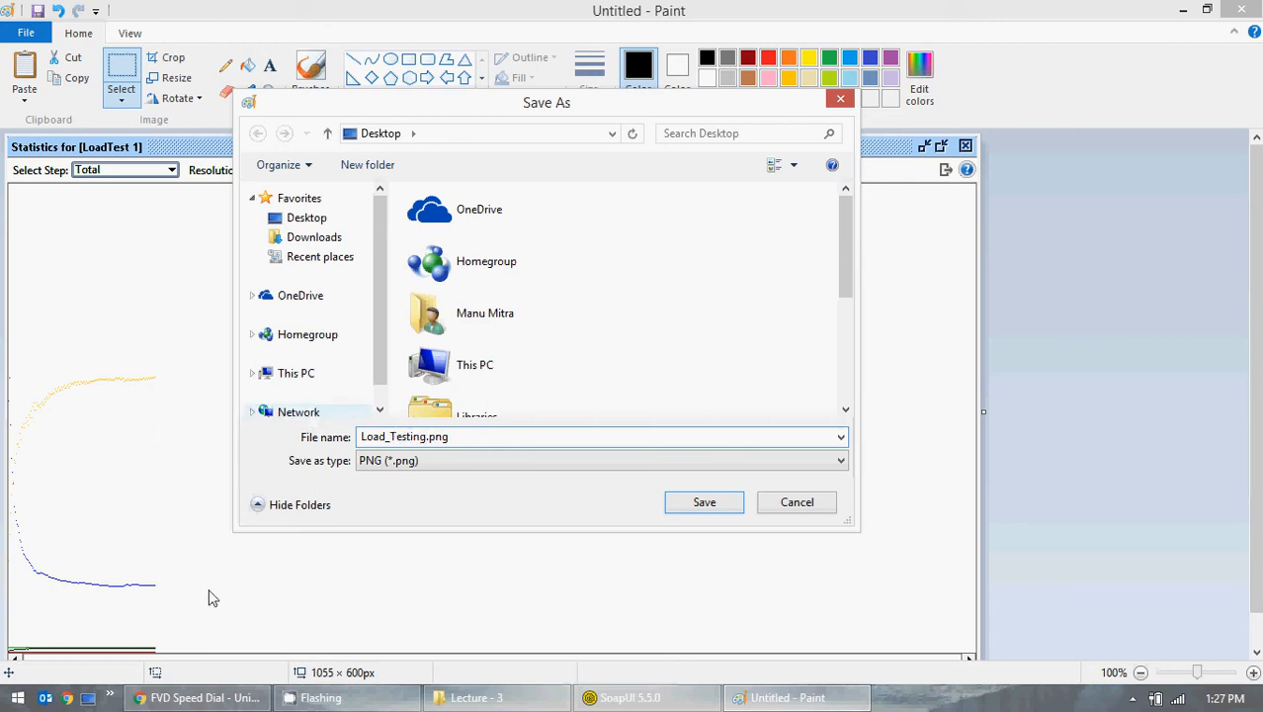
{"action": "left_click", "coordinate": [652, 692]}
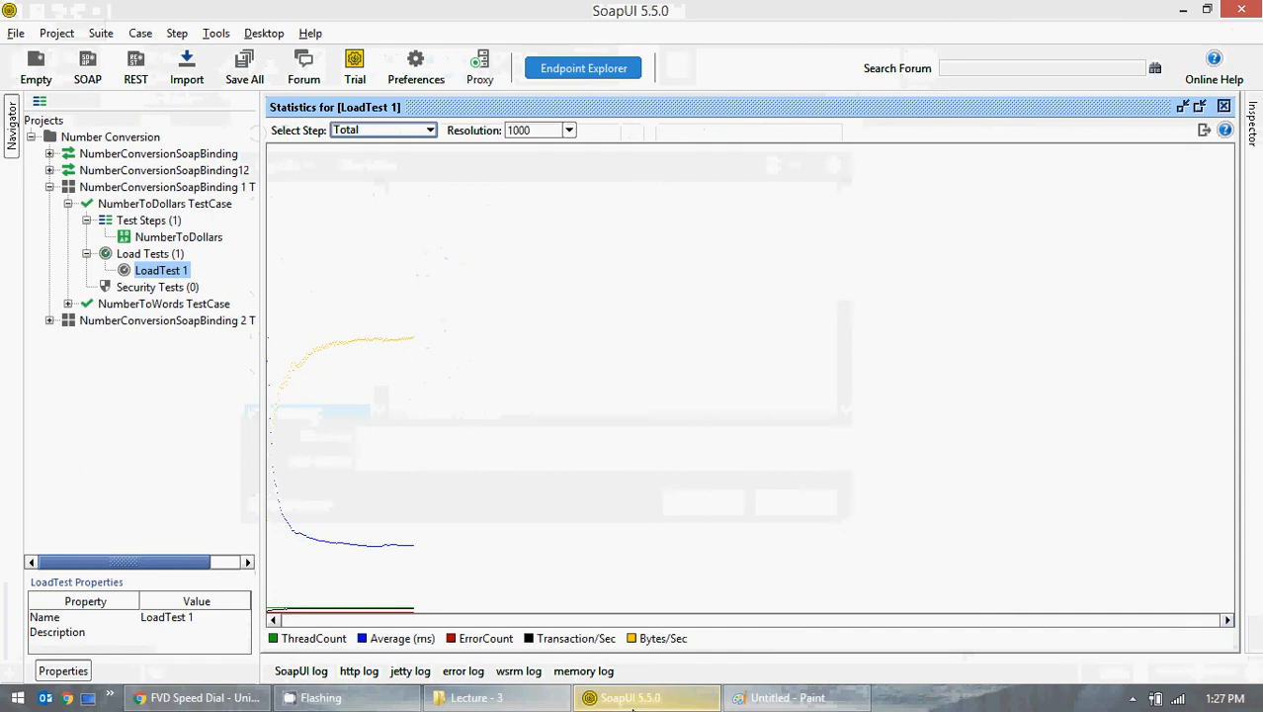
{"action": "left_click", "coordinate": [633, 700]}
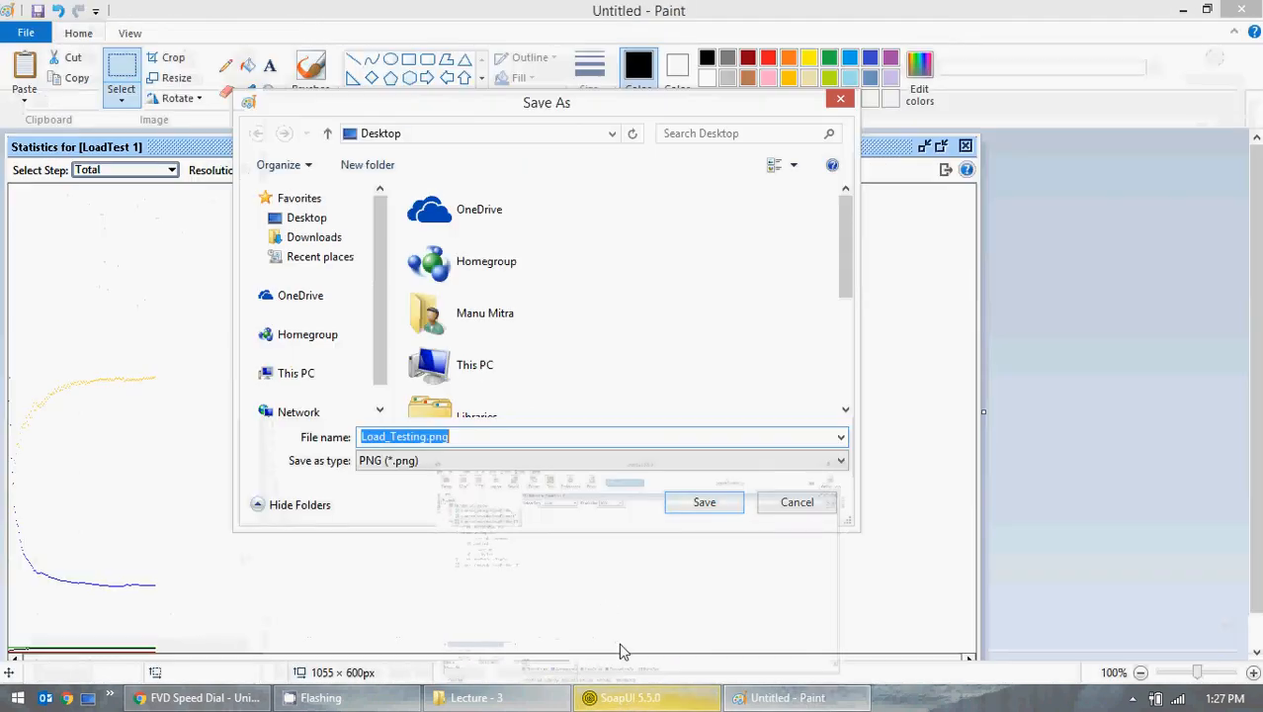
{"action": "left_click", "coordinate": [426, 438]}
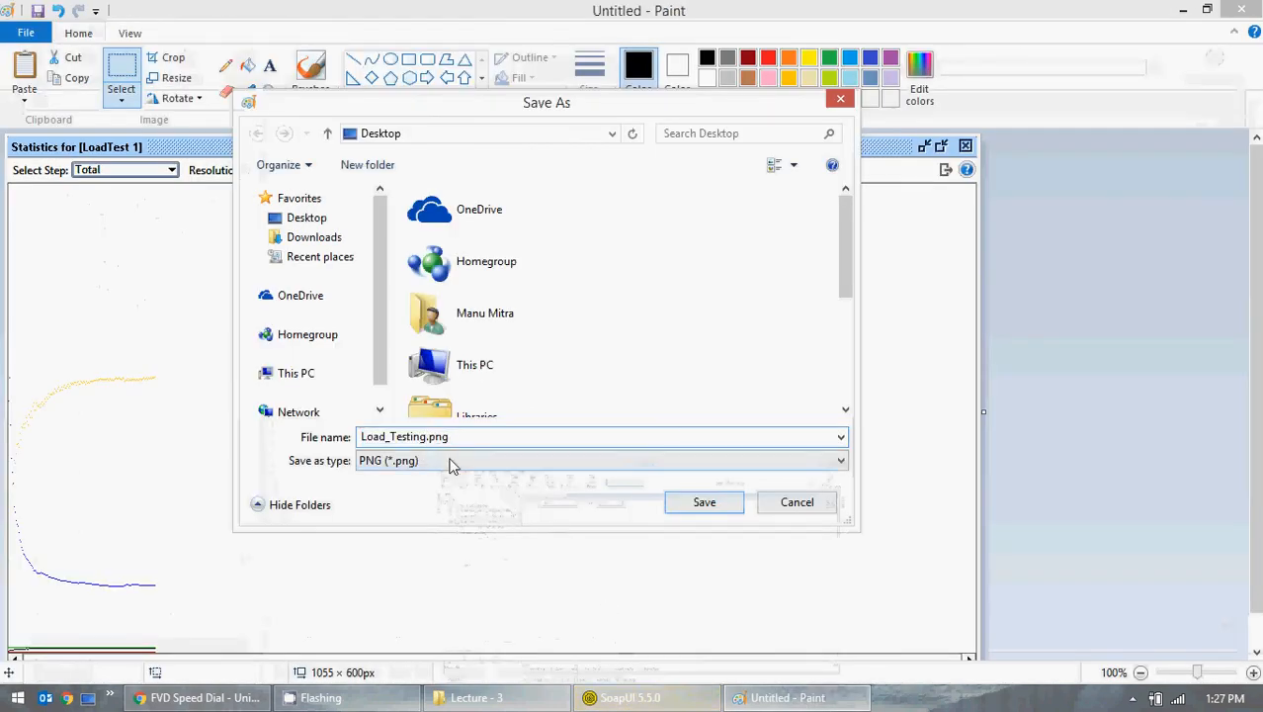
{"action": "type", "text": "_Num"}
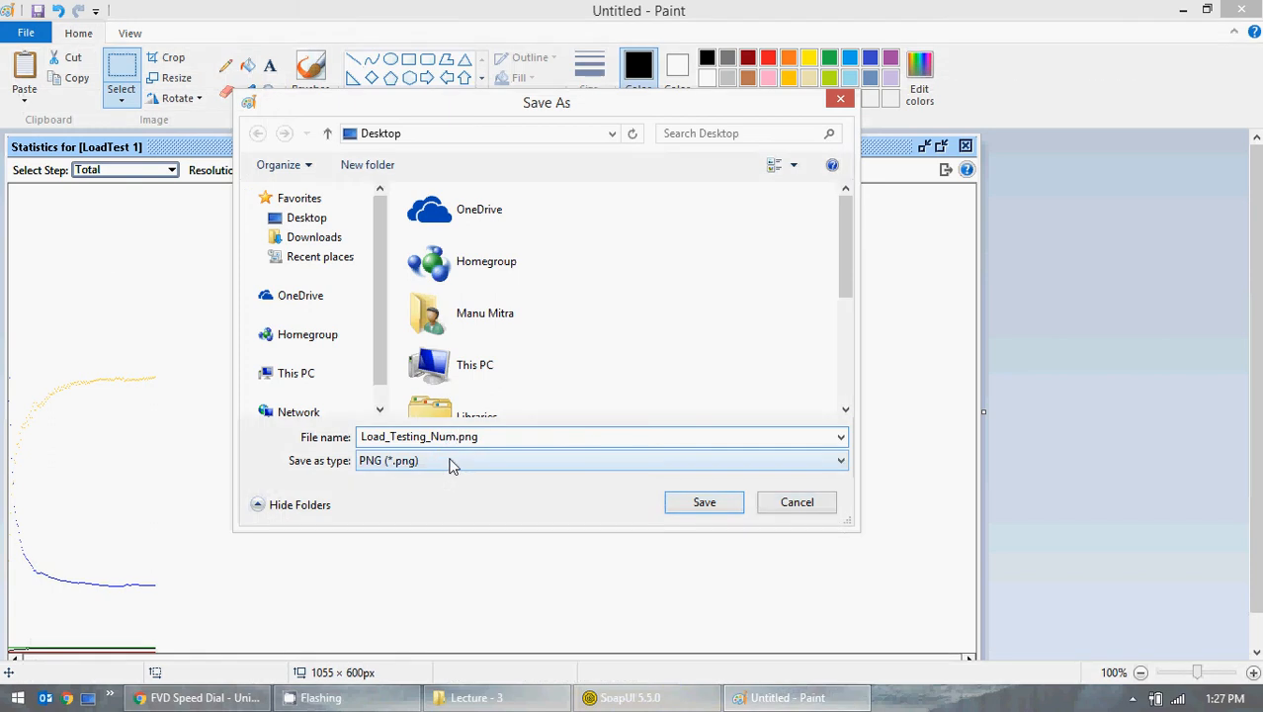
{"action": "type", "text": "_to_dollars"}
{"action": "left_click", "coordinate": [711, 504]}
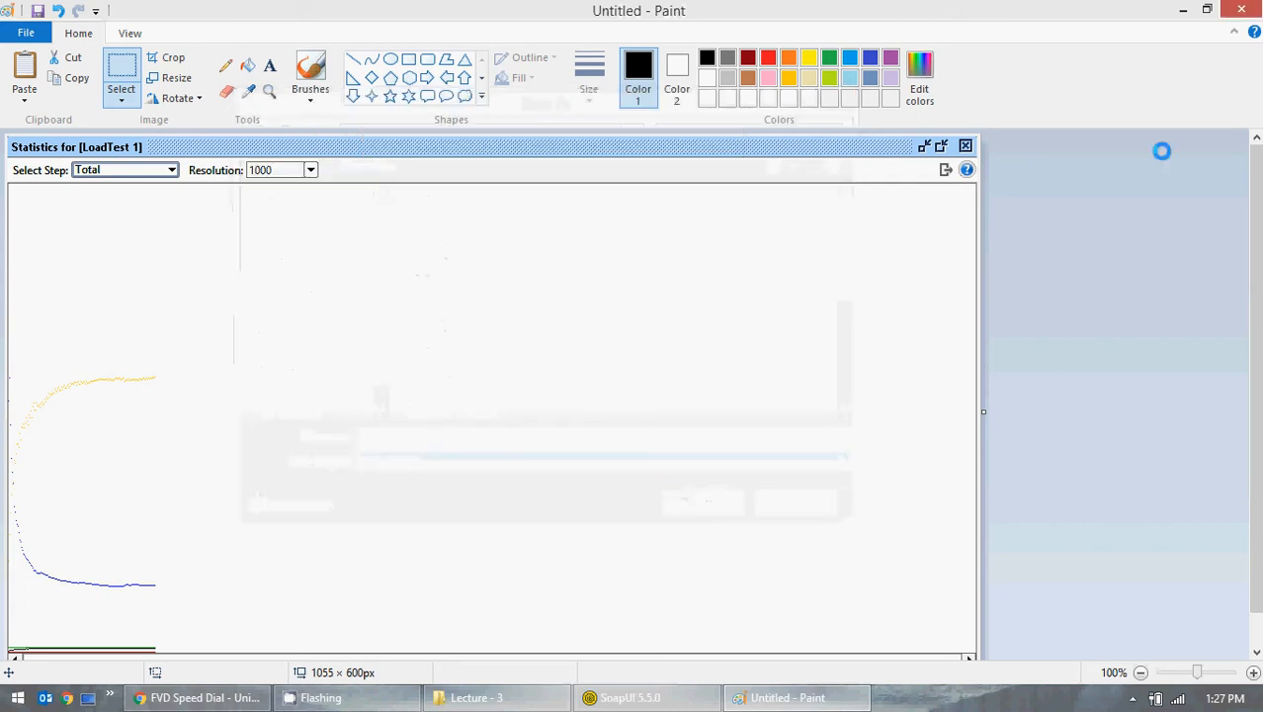
{"action": "left_click", "coordinate": [1244, 10]}
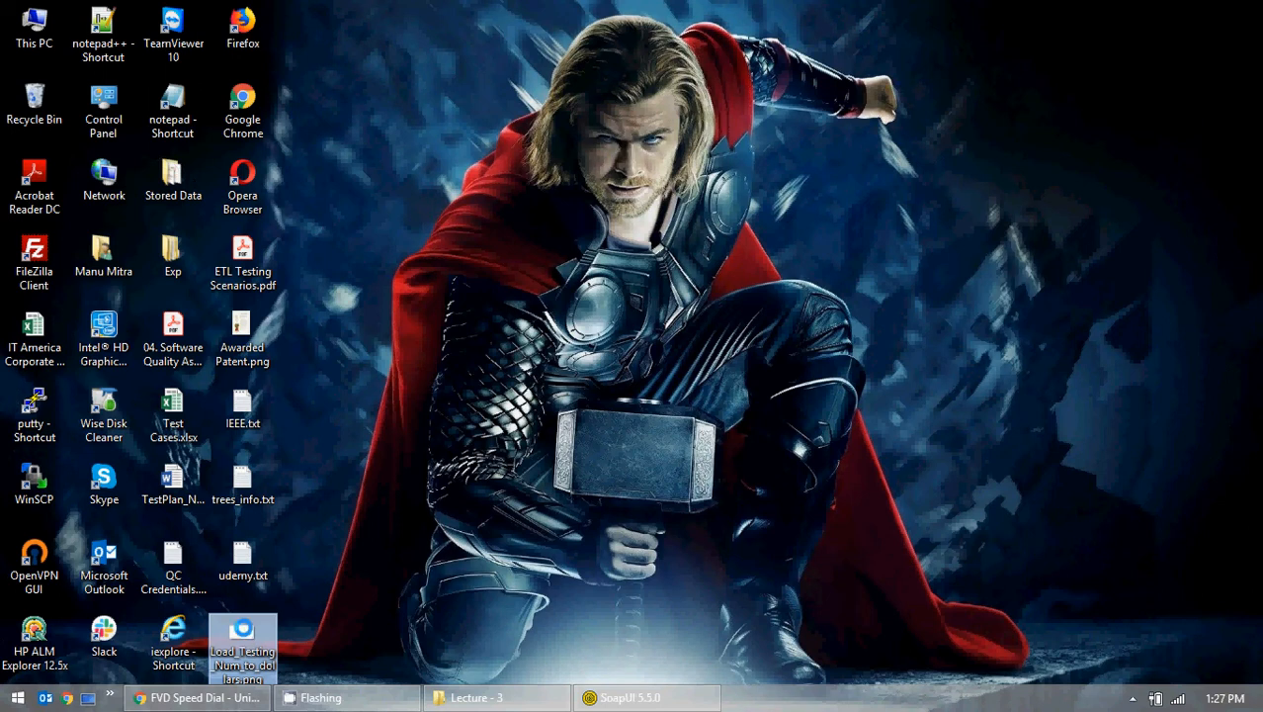
Move Load_Testing_Num_to_dollars.png from the desktop into the Lecture - 5 folder under 09. SOAP UI
{"action": "right_click", "coordinate": [244, 629]}
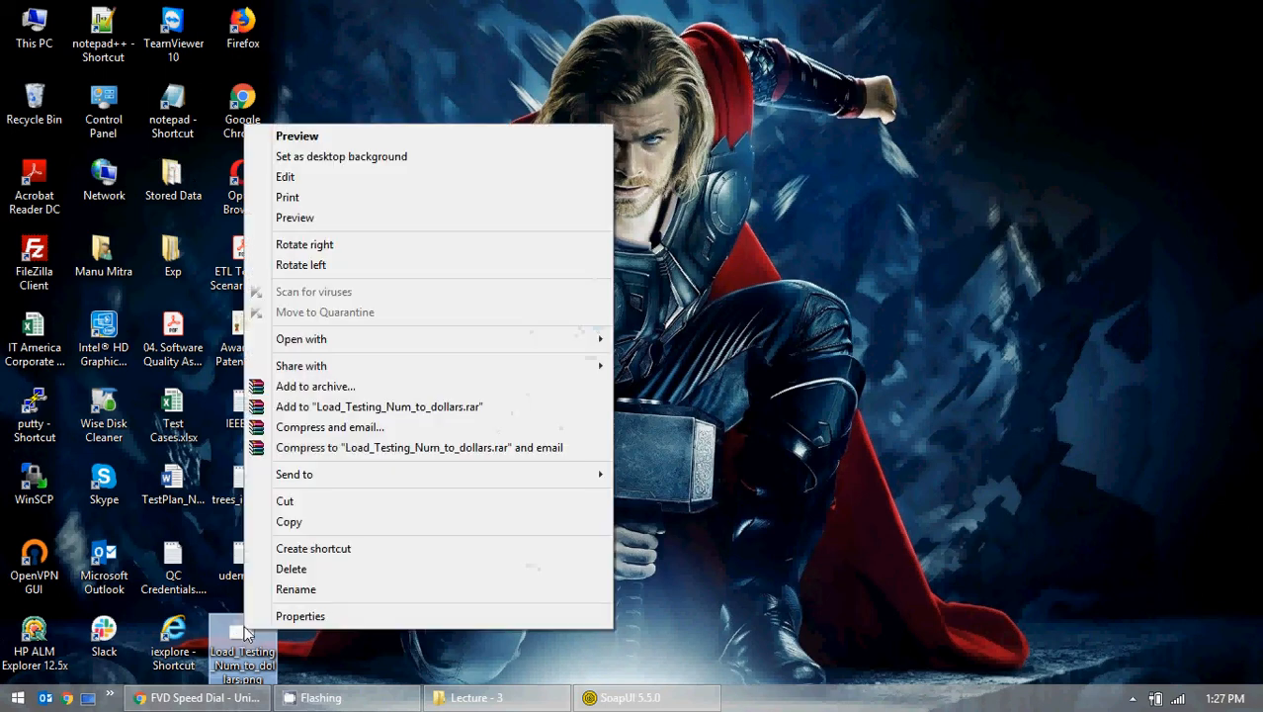
{"action": "left_click", "coordinate": [309, 501]}
{"action": "left_click", "coordinate": [476, 697]}
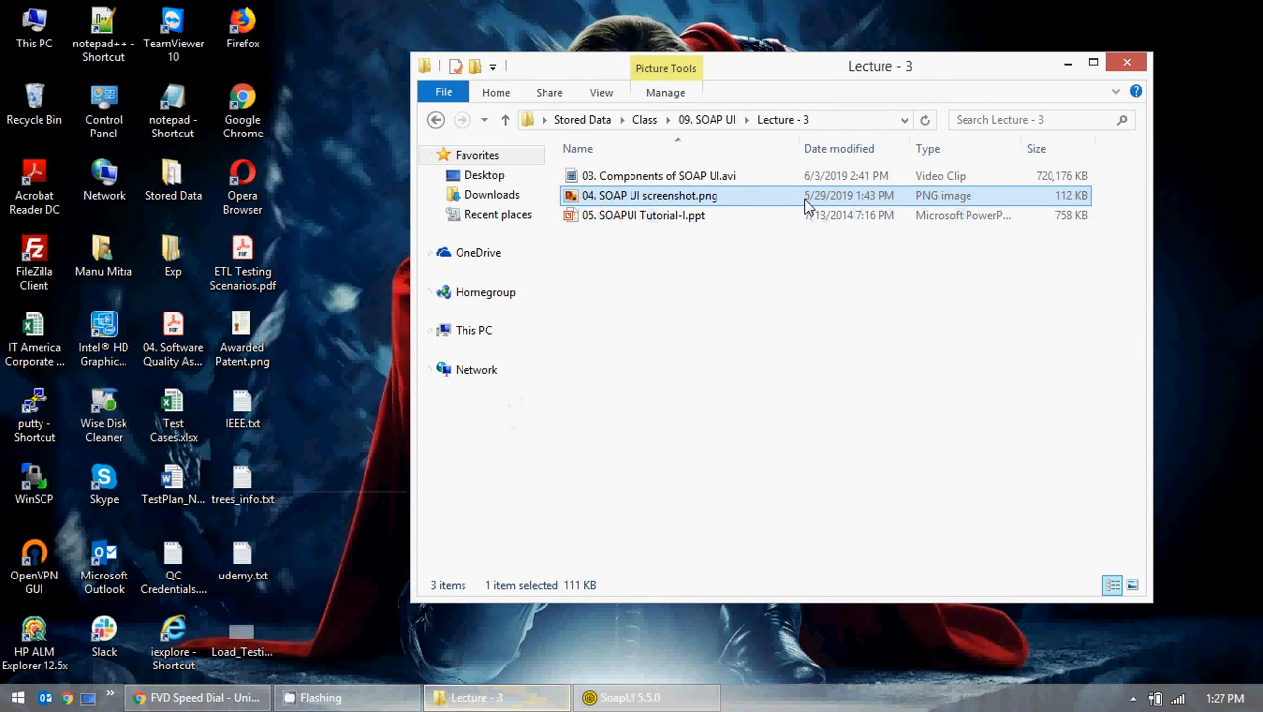
{"action": "left_click", "coordinate": [711, 119]}
{"action": "double_click", "coordinate": [633, 254]}
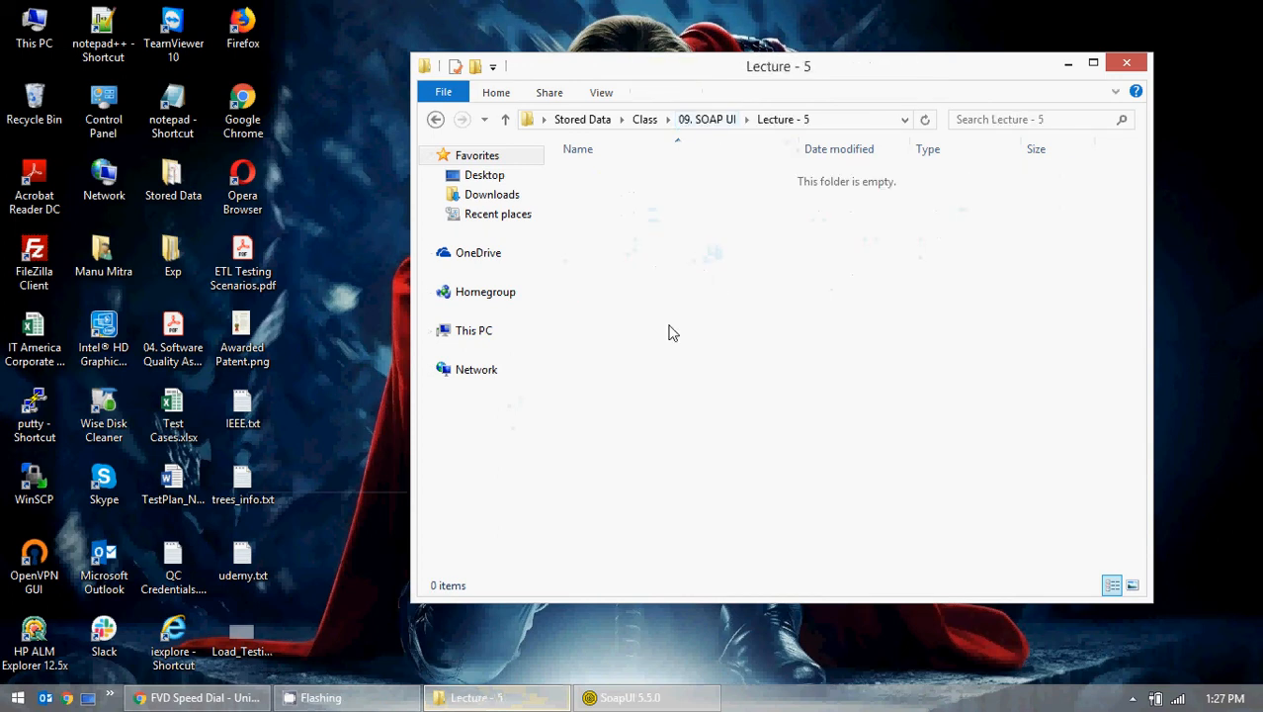
{"action": "right_click", "coordinate": [668, 328]}
{"action": "left_click", "coordinate": [720, 452]}
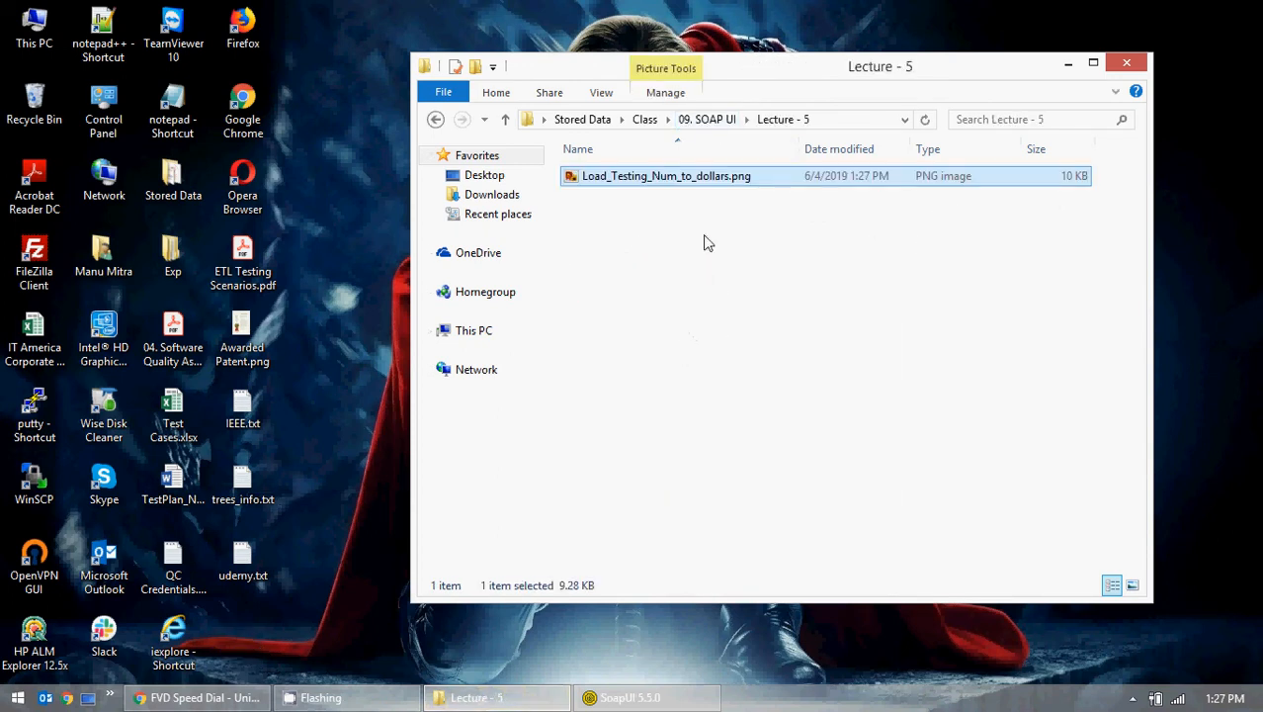
Rename the moved image as 06. Load_Testing_Num_to_dollars.png
{"action": "left_click", "coordinate": [582, 176]}
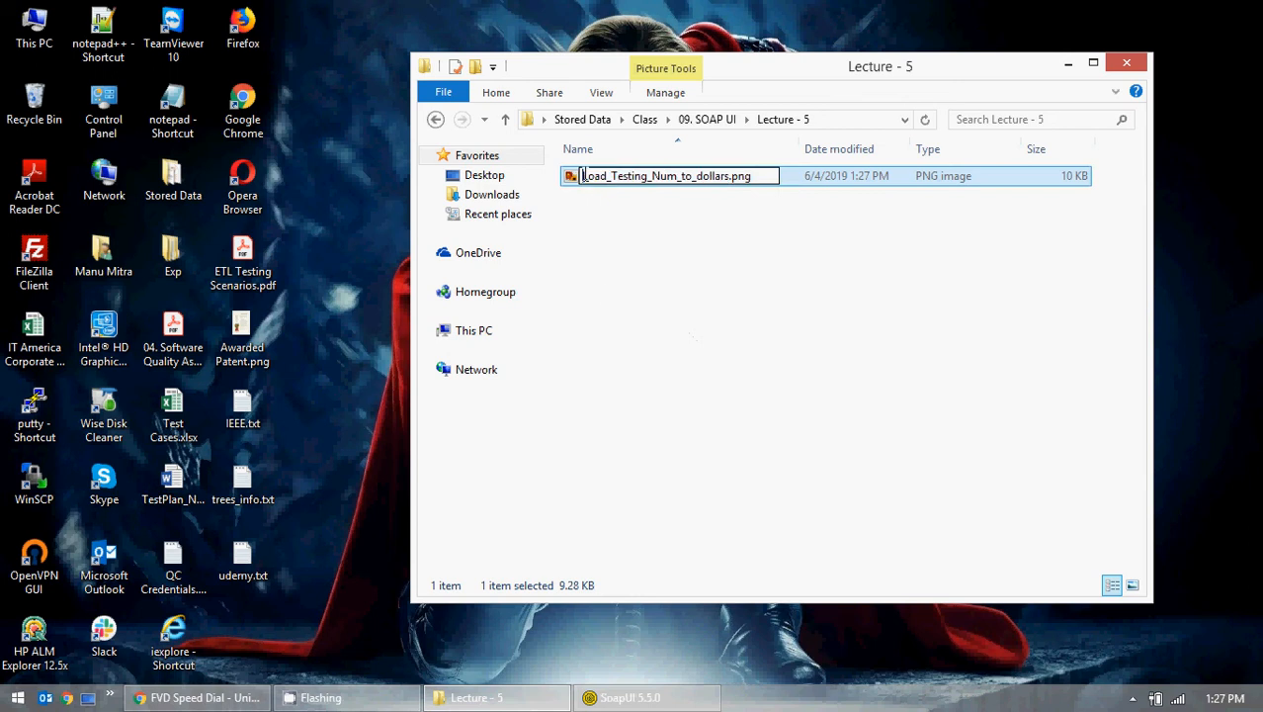
{"action": "type", "text": "06"}
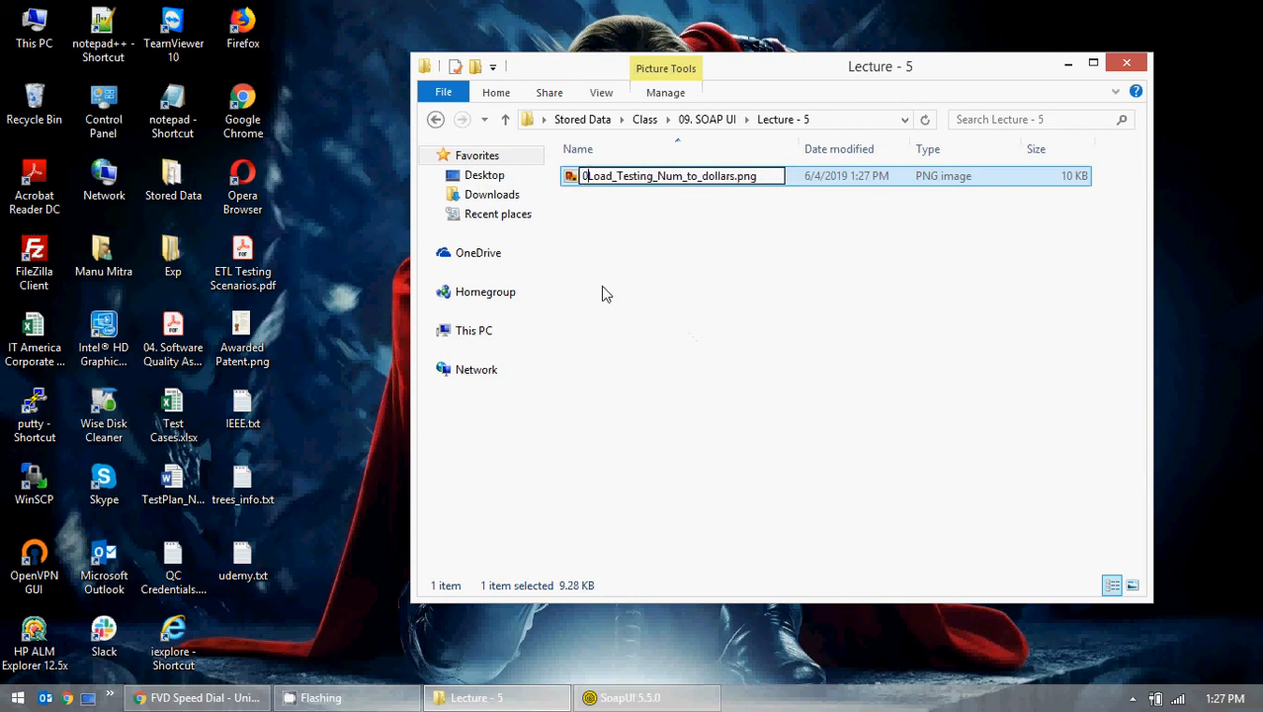
{"action": "type", "text": "."}
{"action": "key", "text": "Return"}
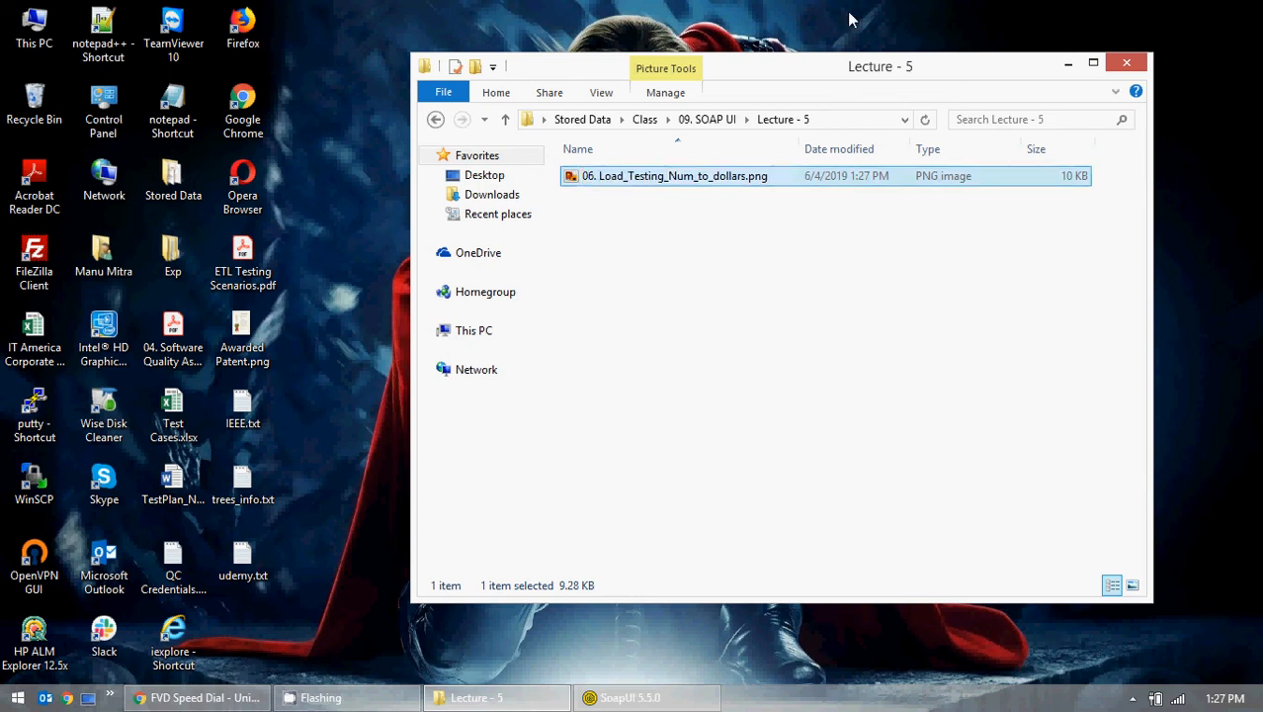
Minimize the Lecture - 5 folder window, switch back to SoapUI and close the statistics graph
{"action": "left_click", "coordinate": [1073, 66]}
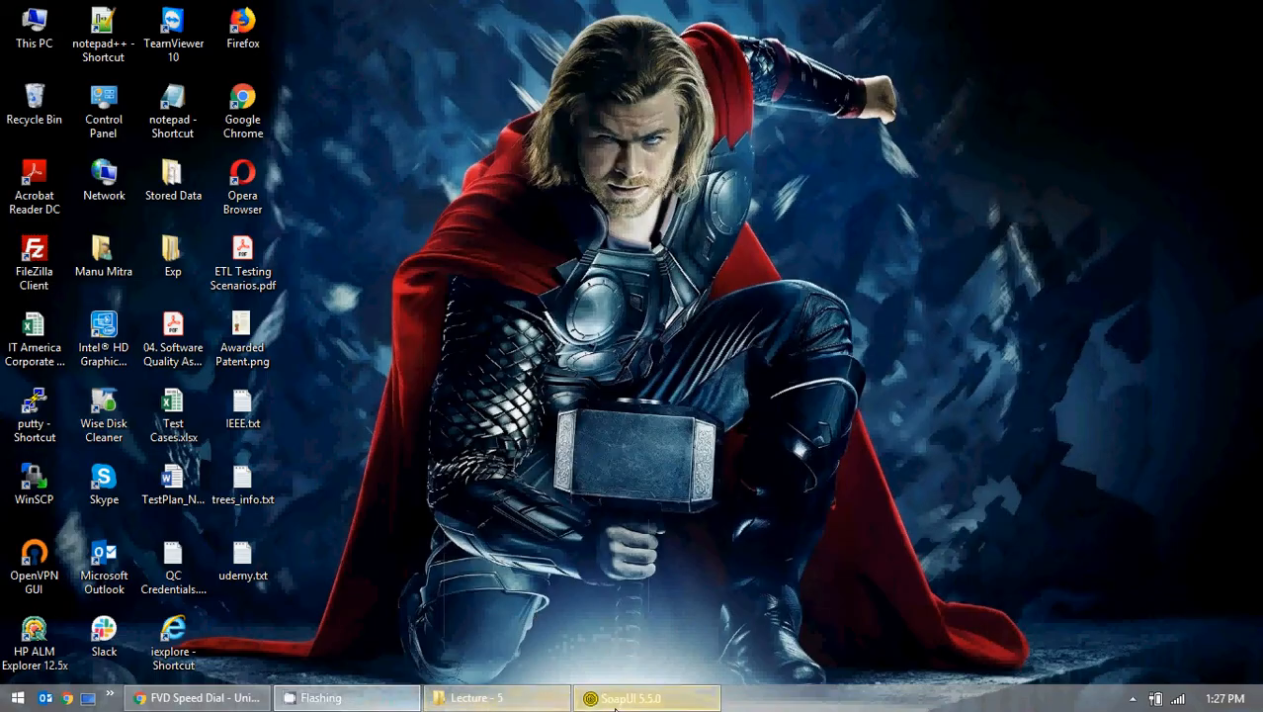
{"action": "left_click", "coordinate": [613, 672]}
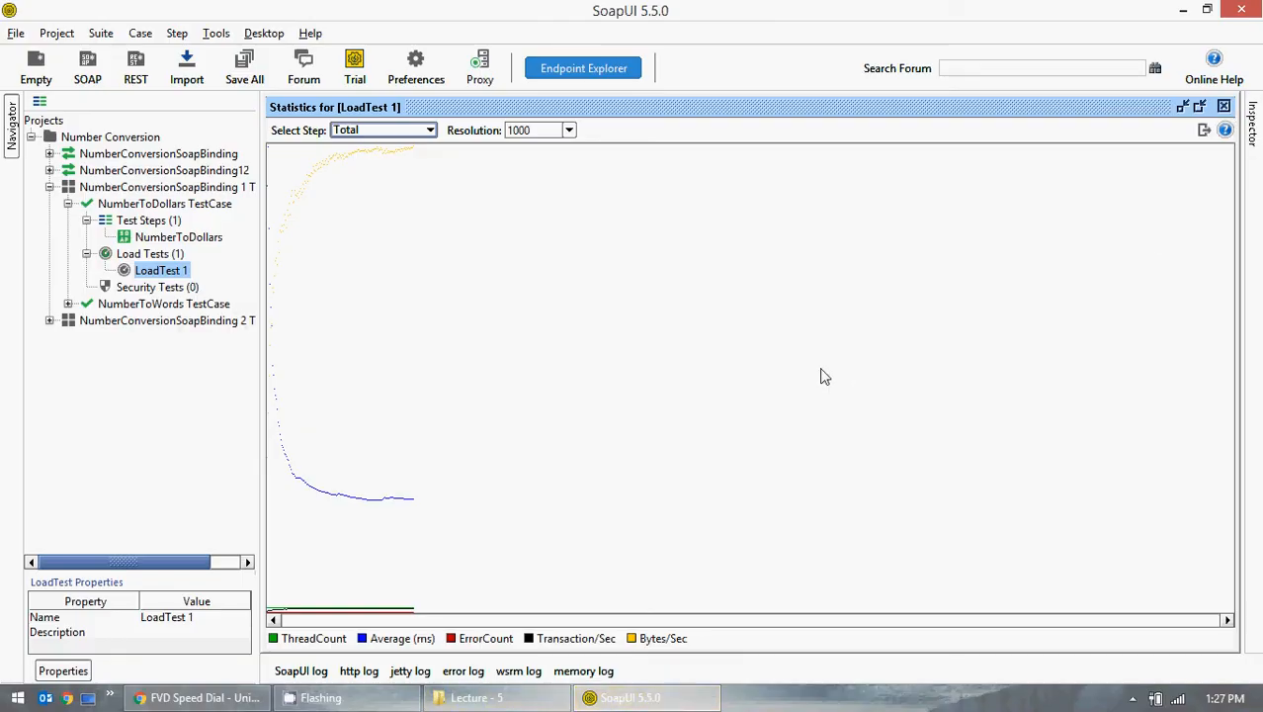
{"action": "left_click", "coordinate": [1224, 107]}
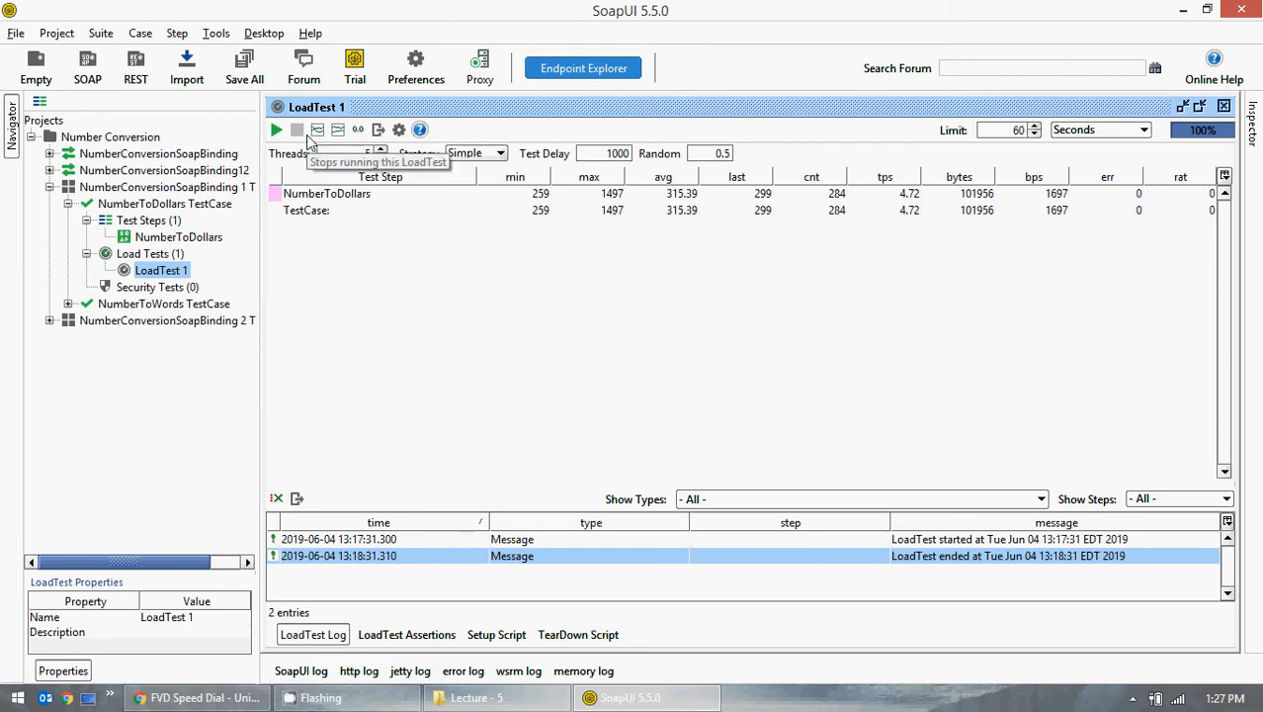
Export the LoadTest 1 statistics to the Desktop as load_test.csv and dismiss the export message
{"action": "left_click", "coordinate": [381, 135]}
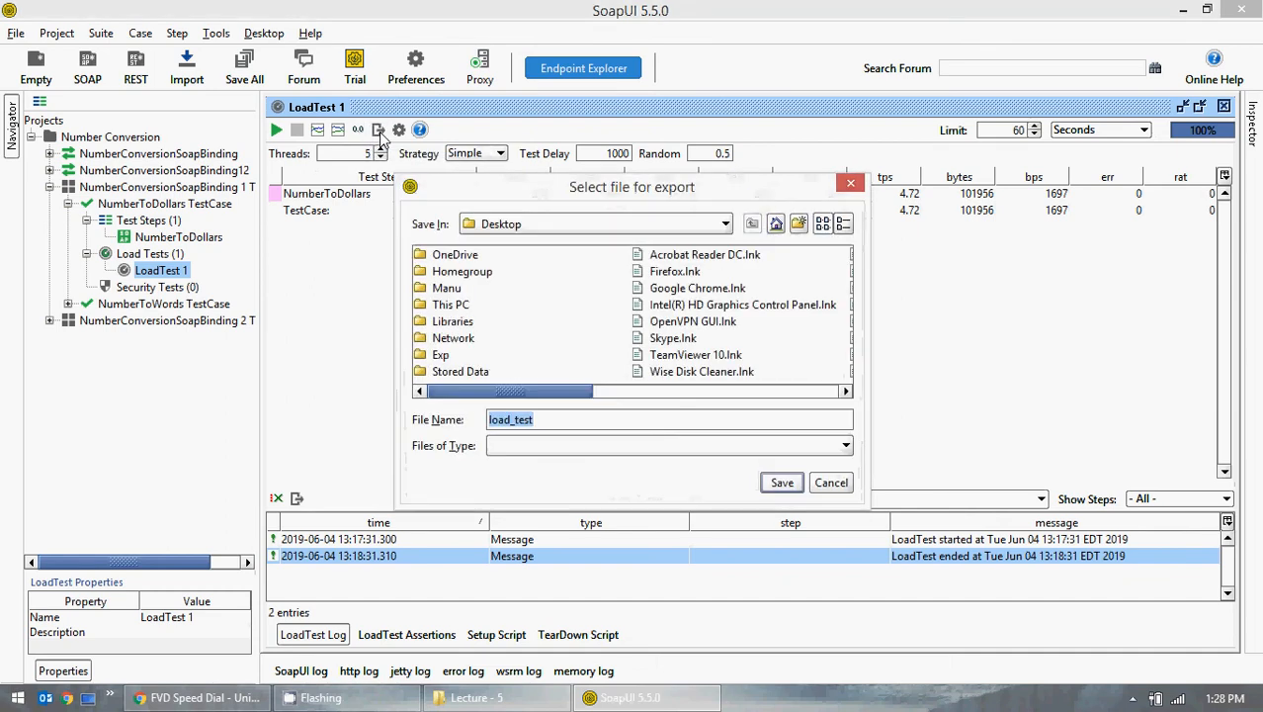
{"action": "left_click", "coordinate": [552, 419]}
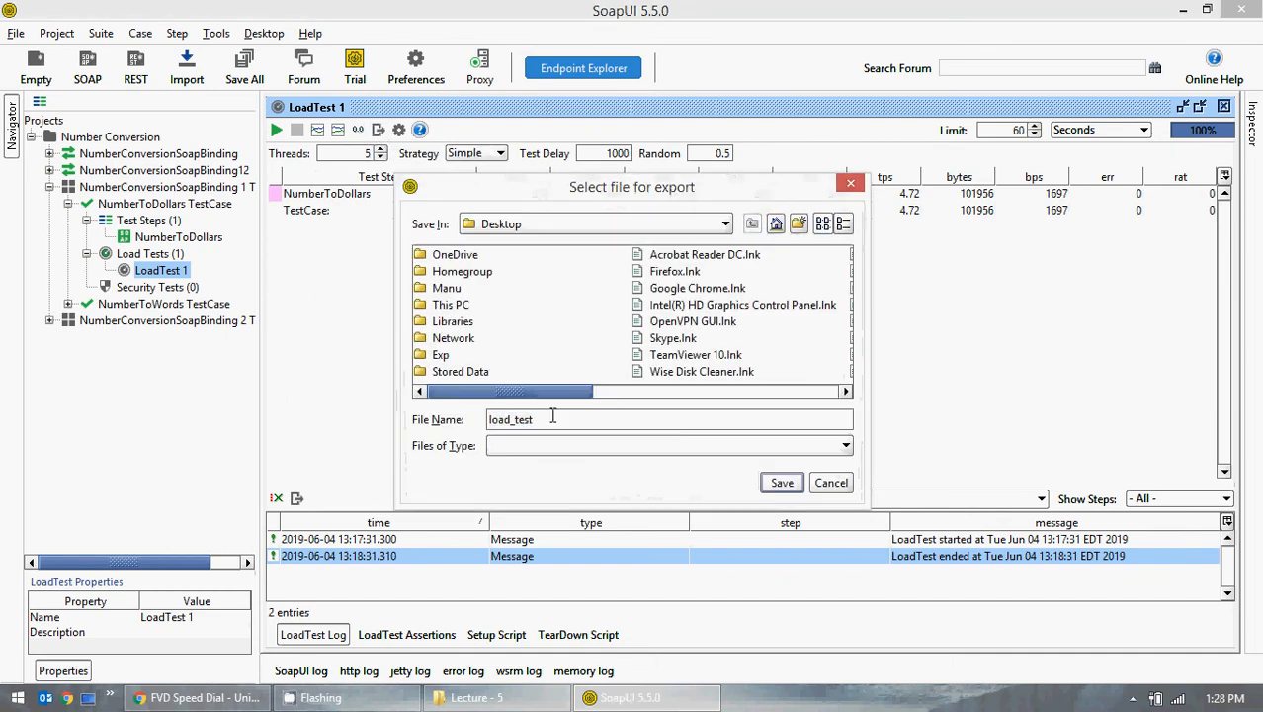
{"action": "type", "text": ".tx"}
{"action": "type", "text": "t"}
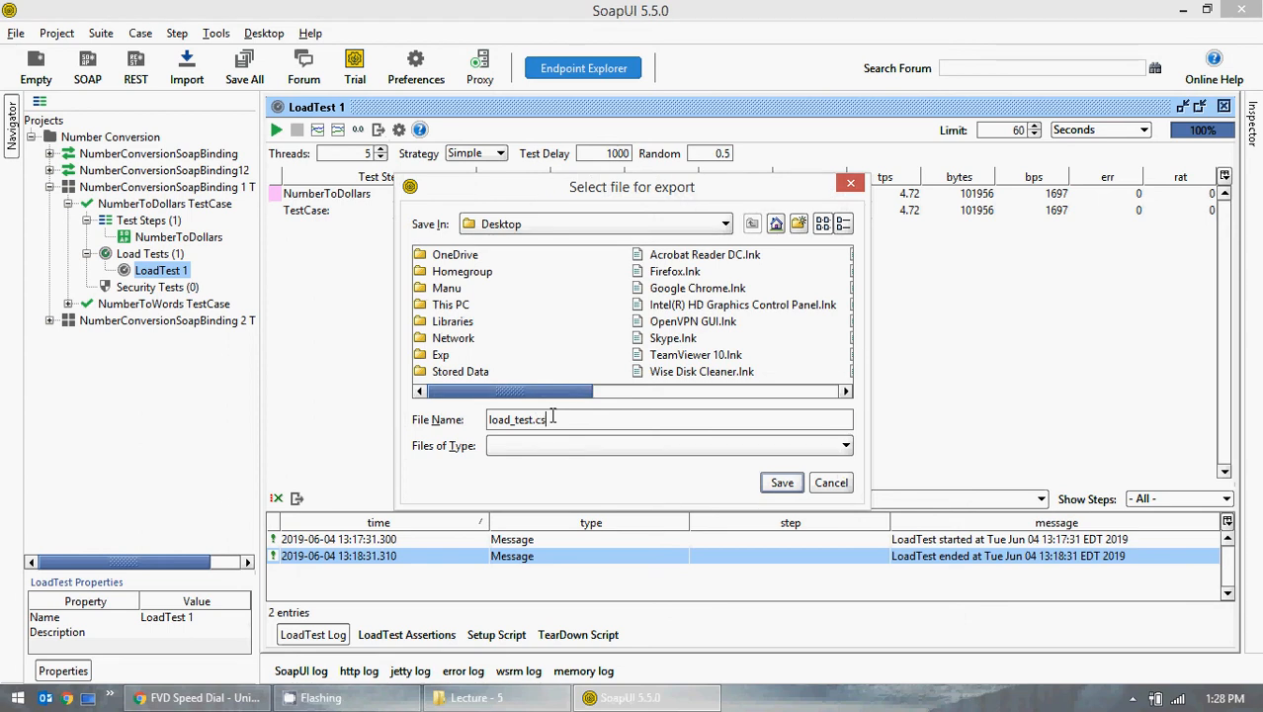
{"action": "type", "text": "v"}
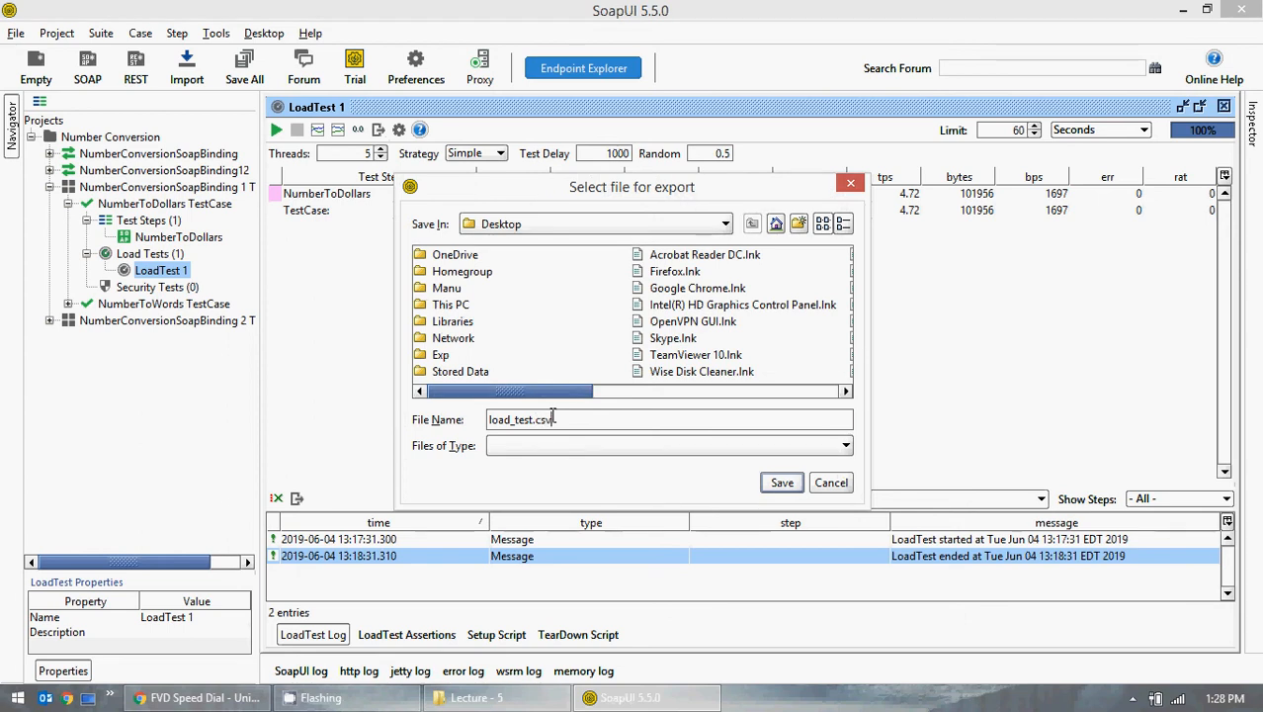
{"action": "left_click", "coordinate": [779, 482]}
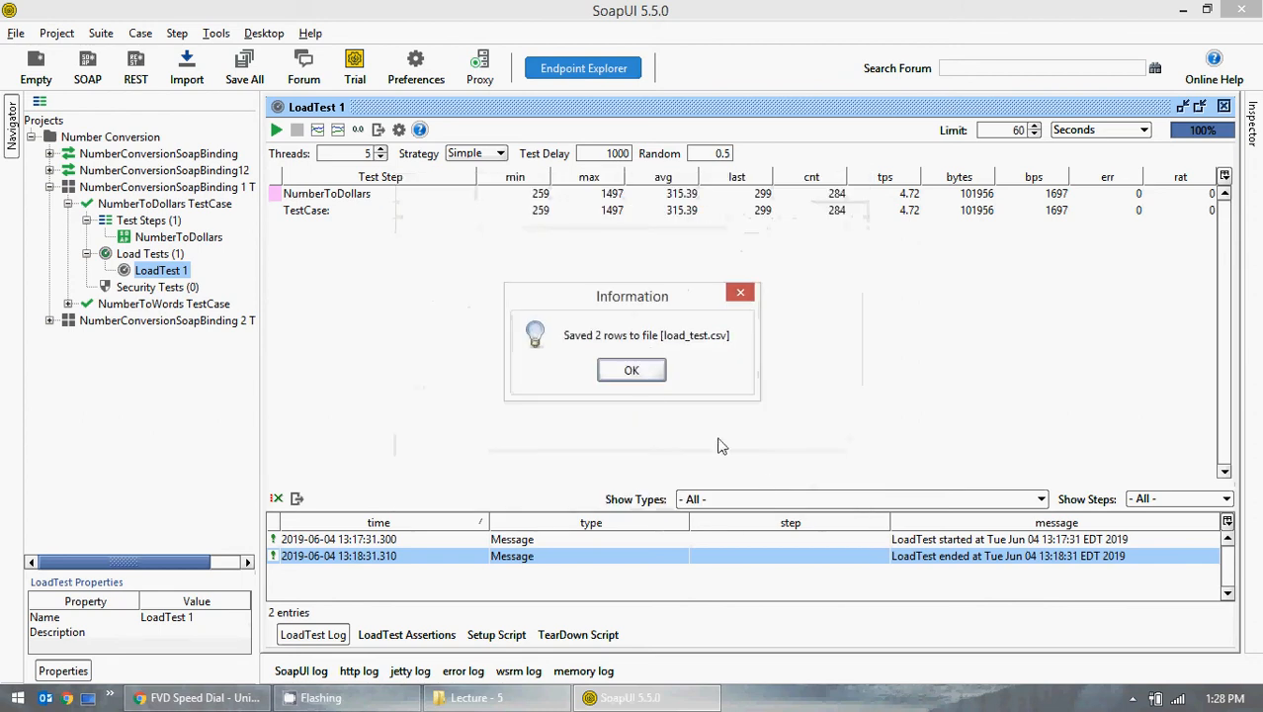
{"action": "left_click", "coordinate": [651, 375]}
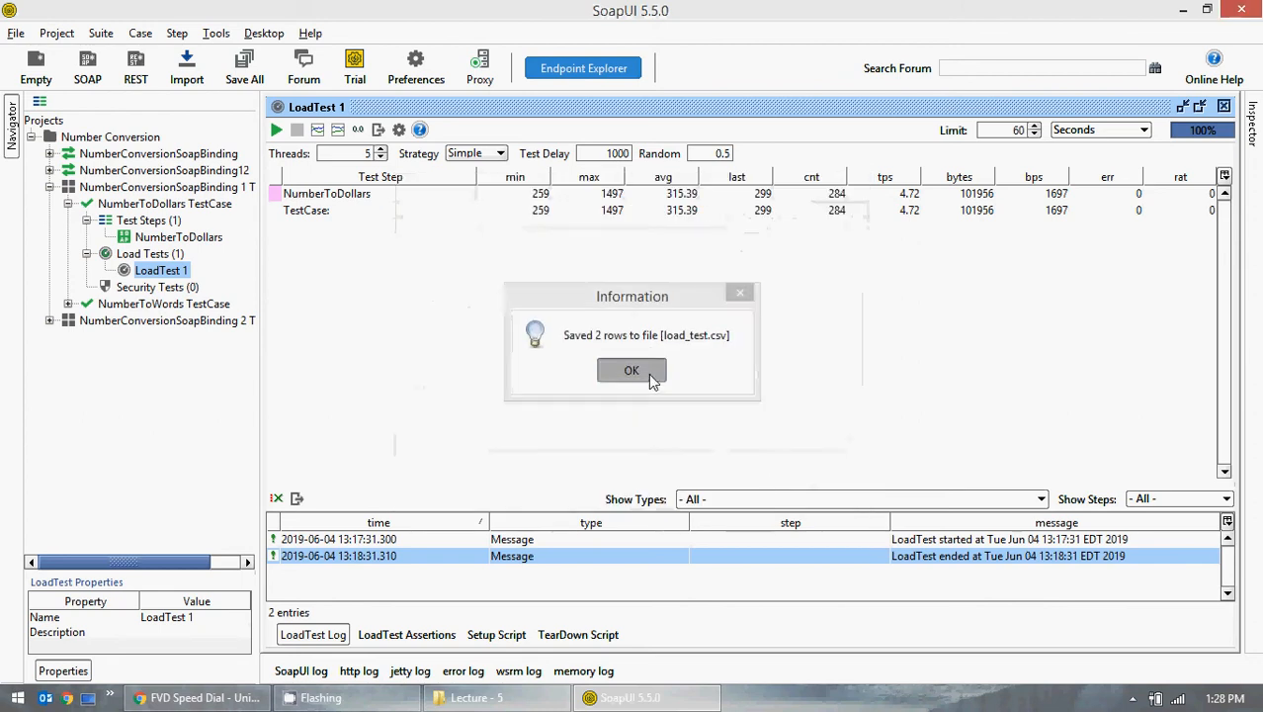
Check the exported load_test.csv on the desktop and return to the LoadTest 1 results in SoapUI
{"action": "left_click", "coordinate": [1183, 10]}
{"action": "left_click", "coordinate": [245, 641]}
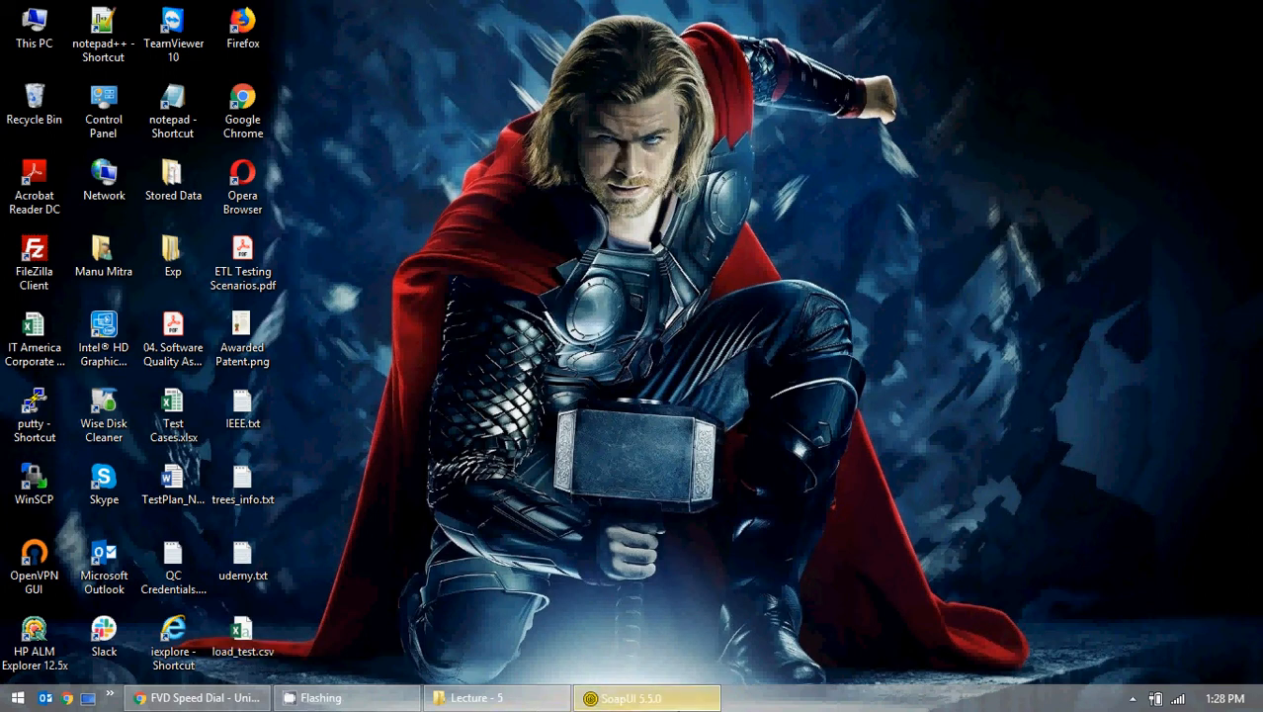
{"action": "left_click", "coordinate": [653, 698]}
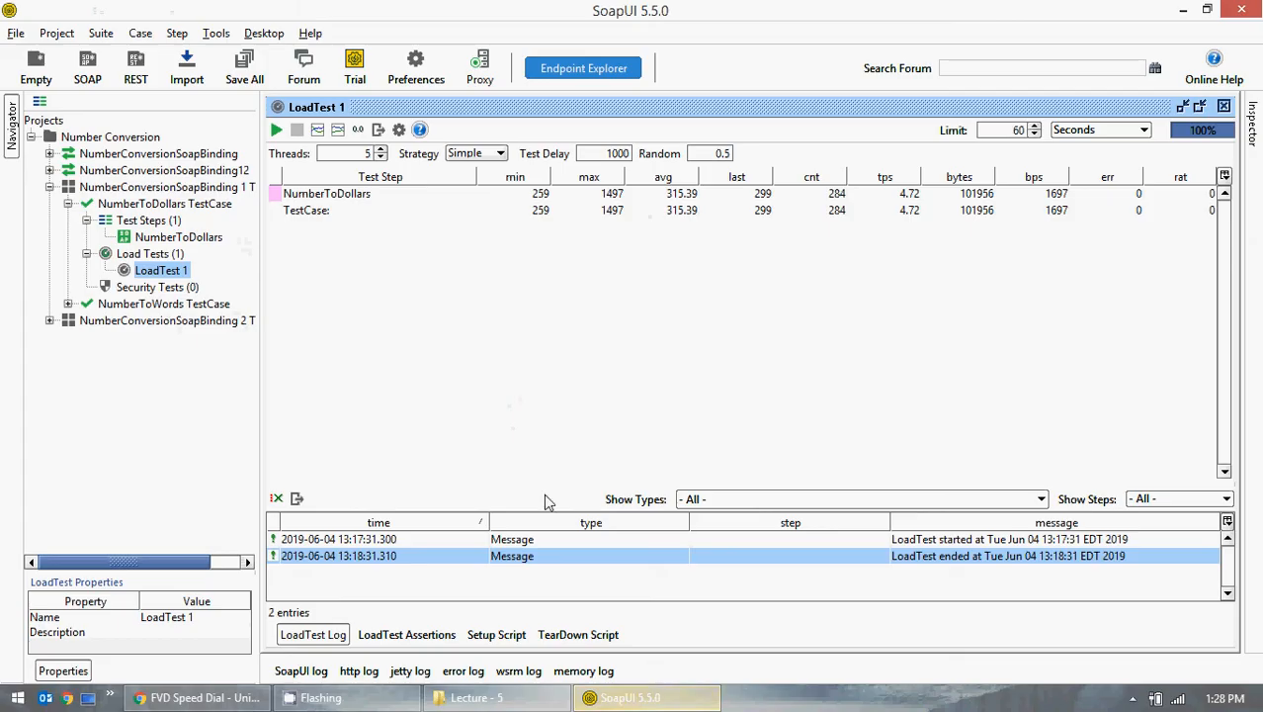
Show the LoadTest 1 statistics graph at full size, launch load_test.csv from the desktop, and return to start exporting the graph's data
{"action": "left_click", "coordinate": [317, 132]}
{"action": "left_click", "coordinate": [829, 160]}
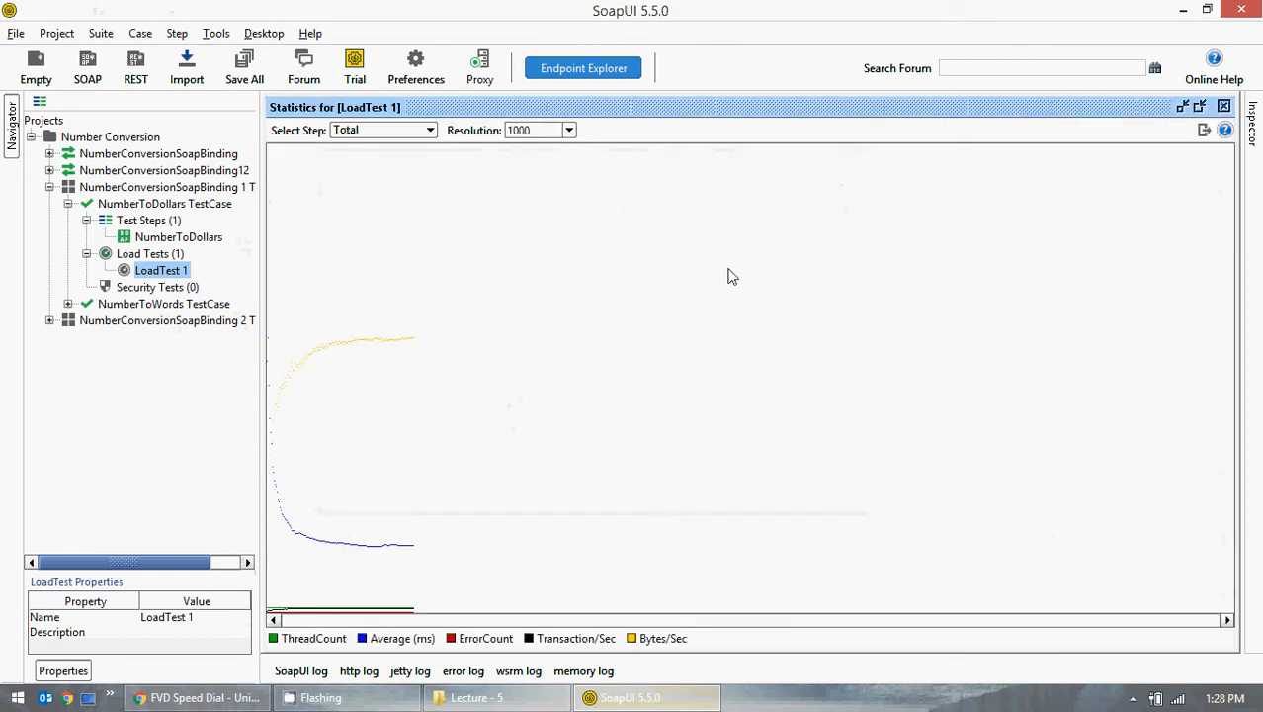
{"action": "left_click", "coordinate": [1183, 10]}
{"action": "left_click", "coordinate": [796, 248]}
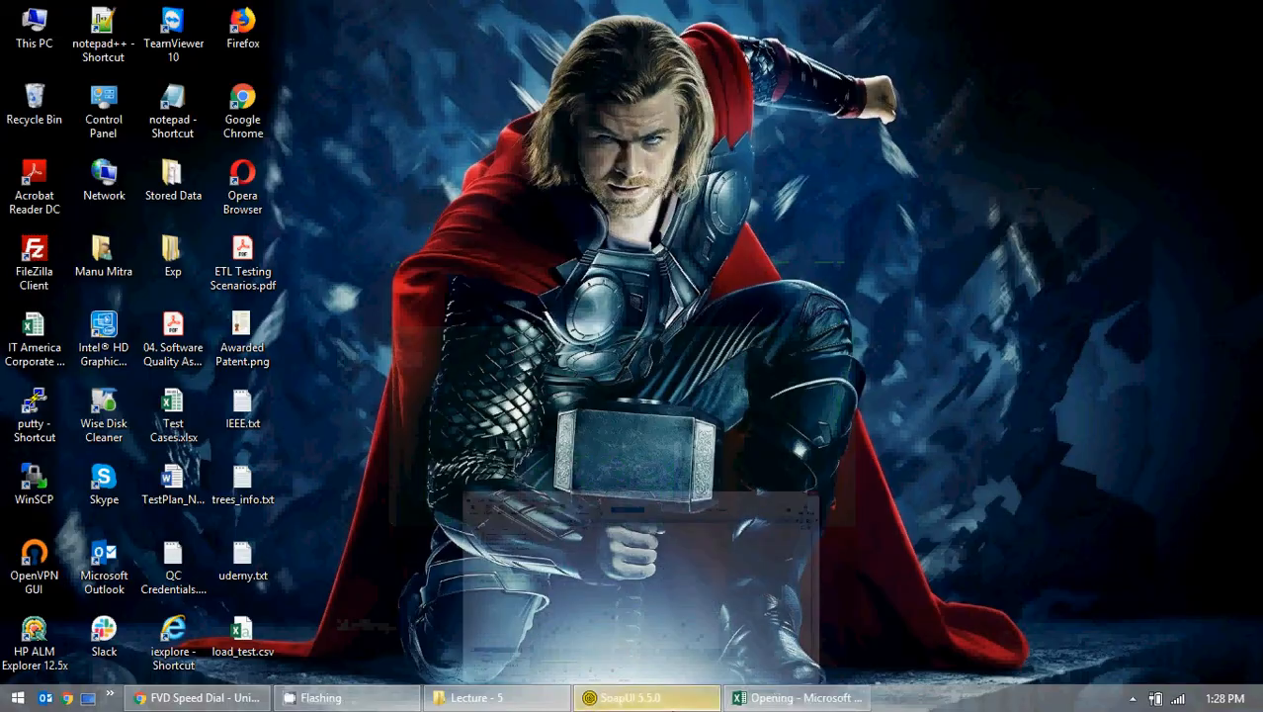
{"action": "left_click", "coordinate": [645, 696]}
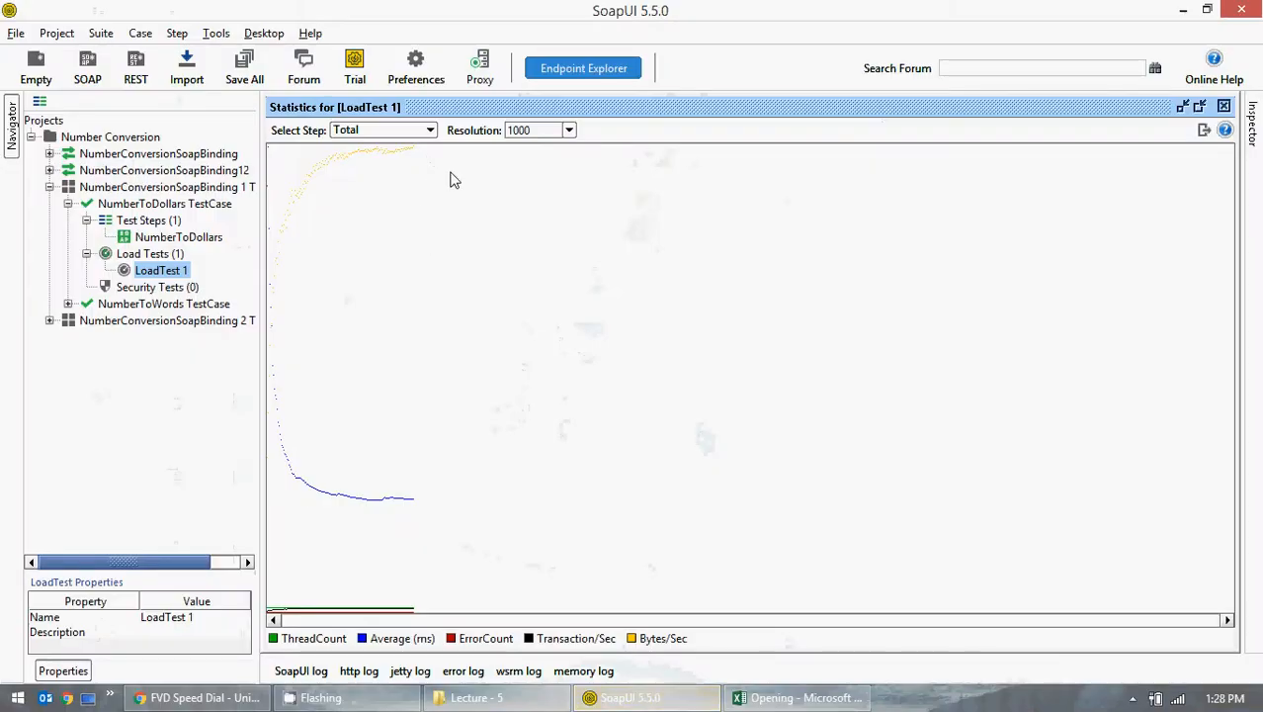
{"action": "left_click", "coordinate": [1204, 129]}
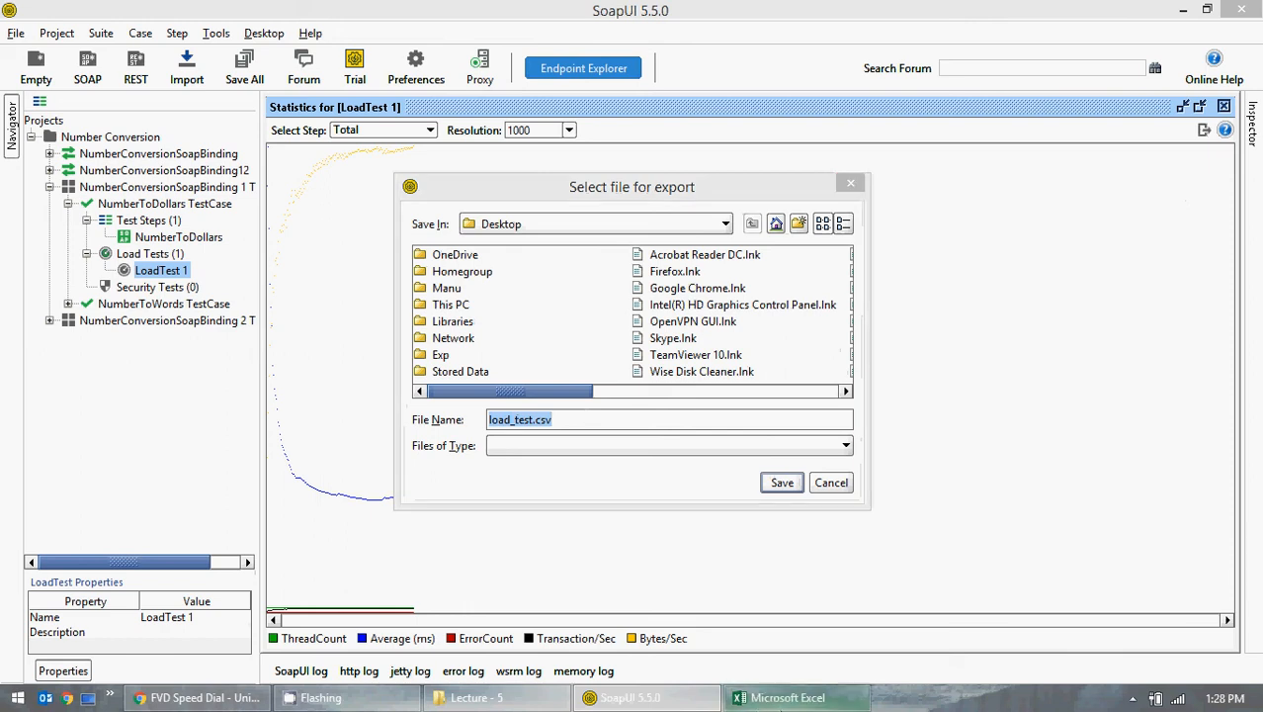
Switch to Excel, dismiss its messages, widen column A to examine load_test.csv, and close the workbook without saving
{"action": "left_click", "coordinate": [781, 697]}
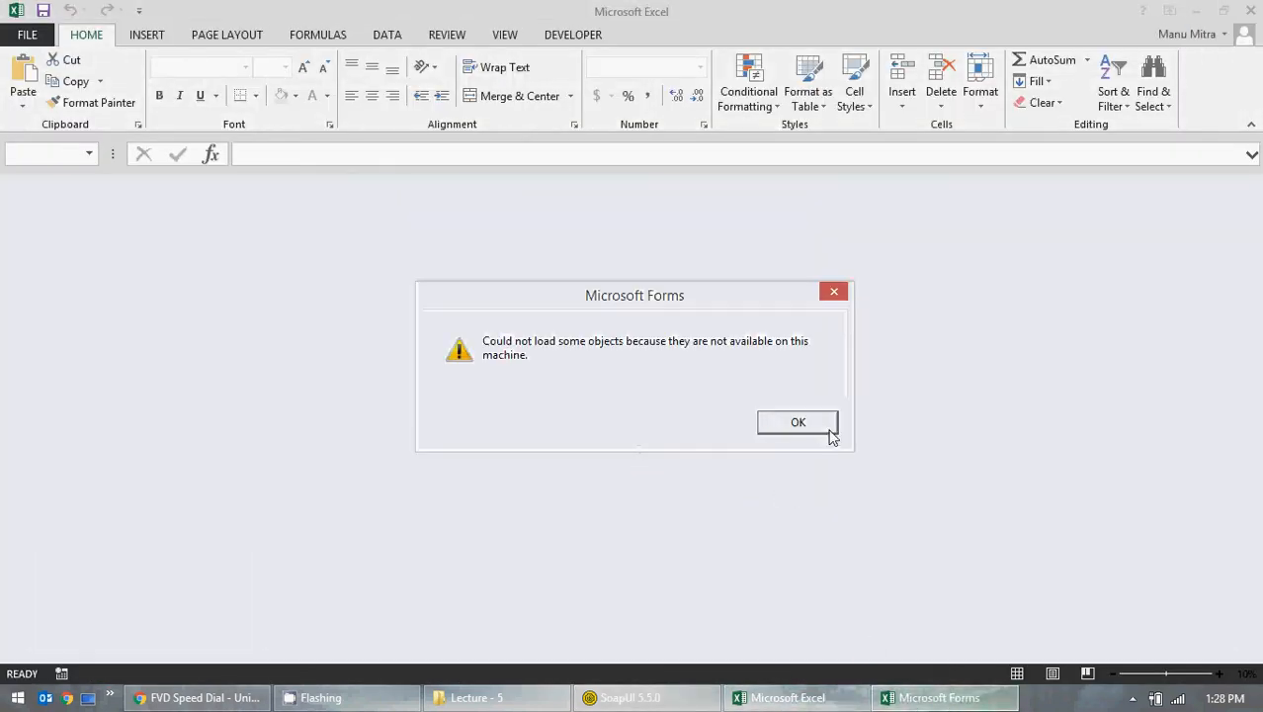
{"action": "key", "text": "Return"}
{"action": "left_click", "coordinate": [727, 429]}
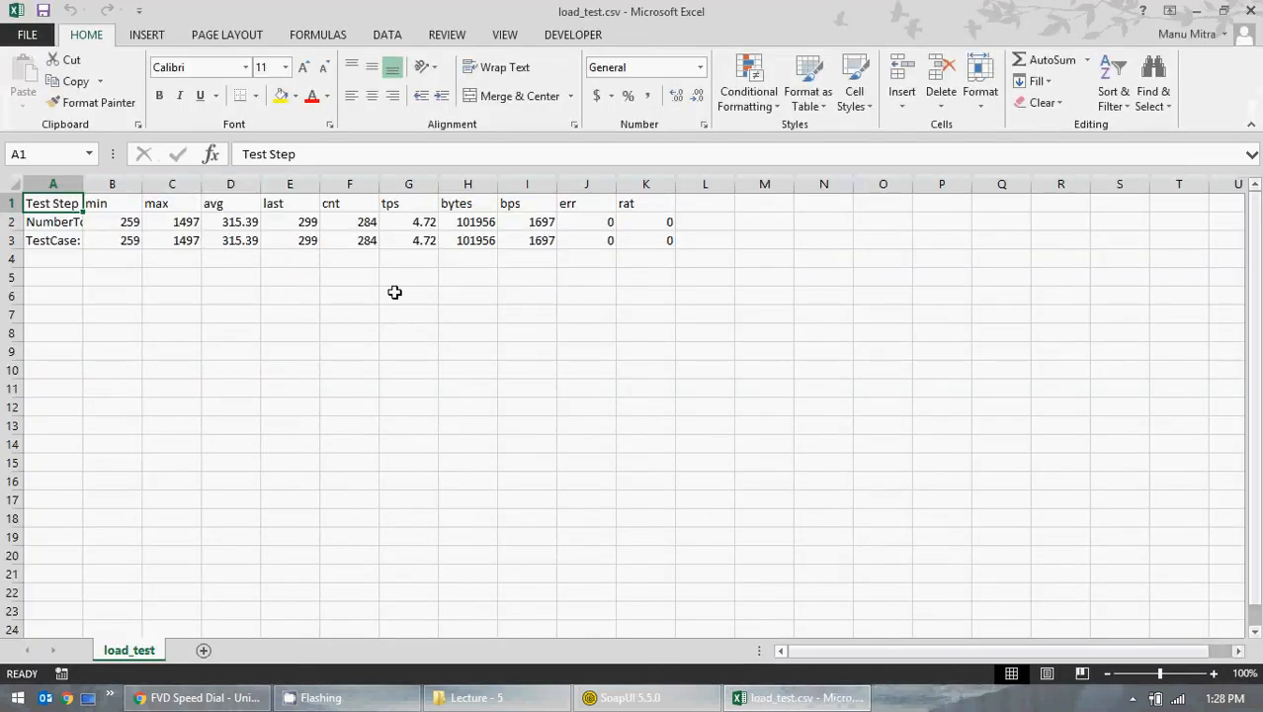
{"action": "left_click_drag", "start_coordinate": [83, 183], "coordinate": [309, 187]}
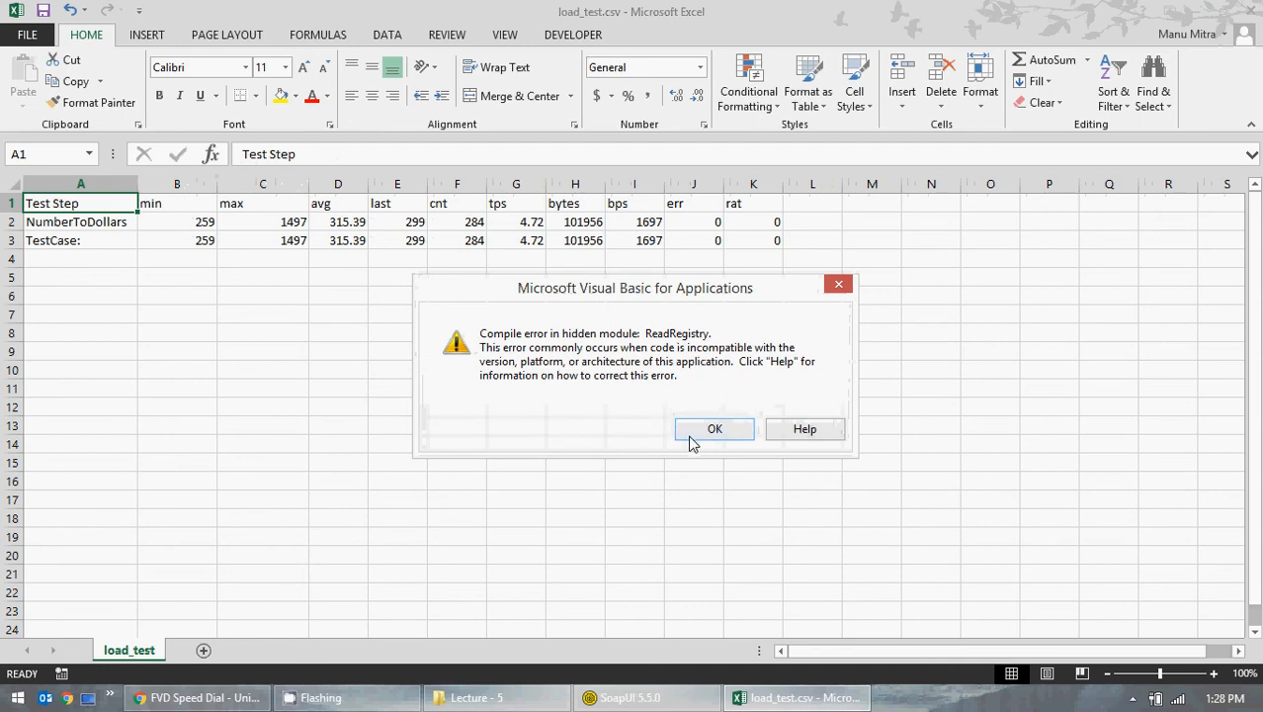
{"action": "left_click", "coordinate": [694, 439]}
{"action": "key", "text": "alt+F4"}
{"action": "left_click", "coordinate": [647, 371]}
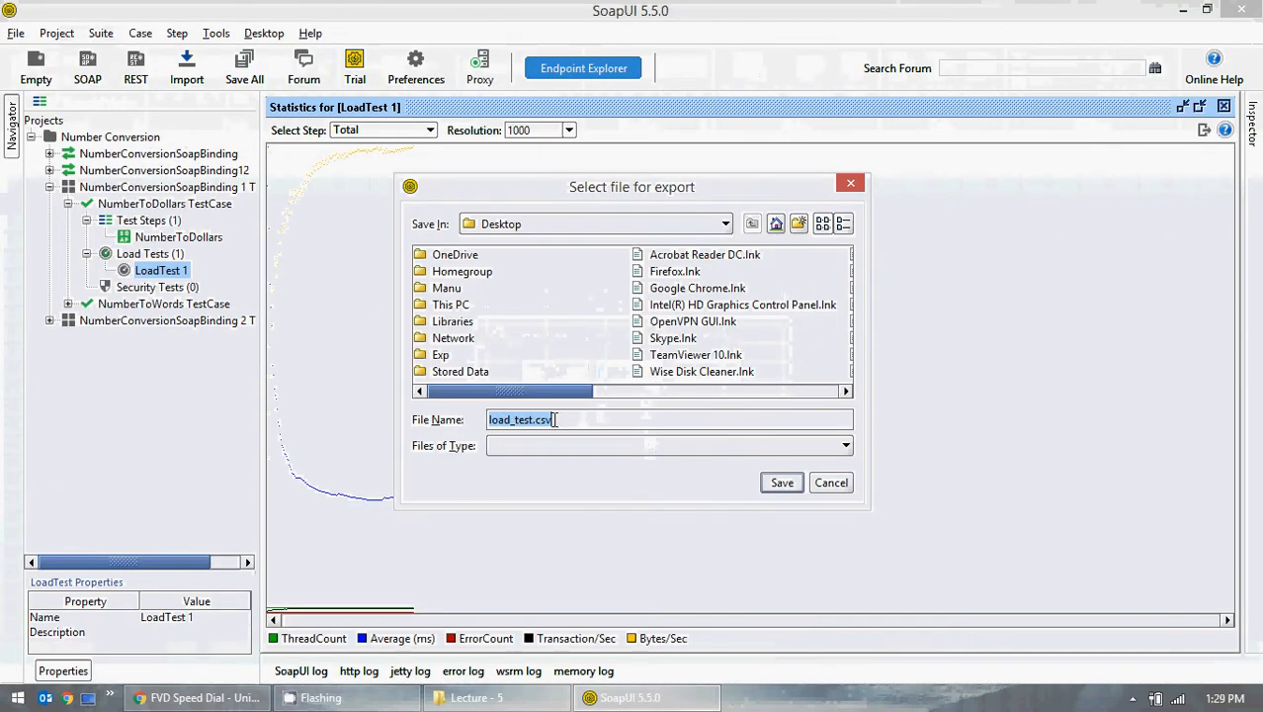
Export the graph's data to the Desktop as load_test_data.csv and dismiss the export message
{"action": "left_click", "coordinate": [537, 418]}
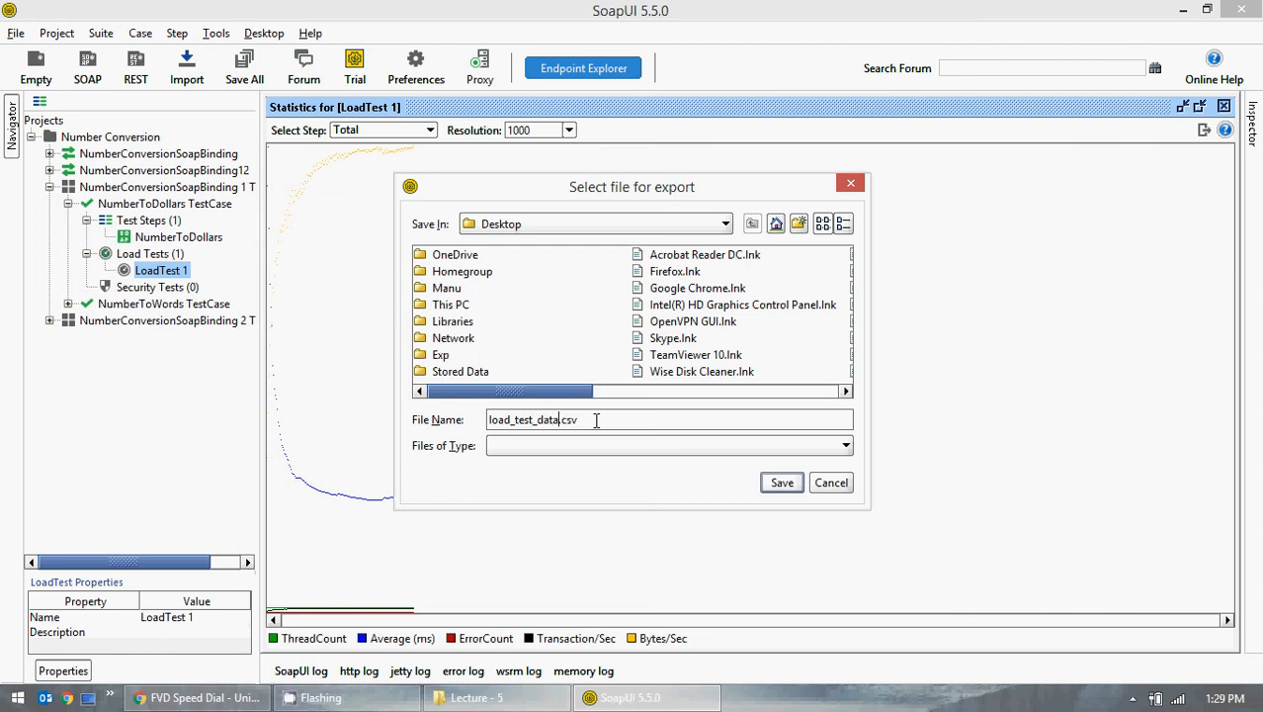
{"action": "left_click", "coordinate": [779, 483]}
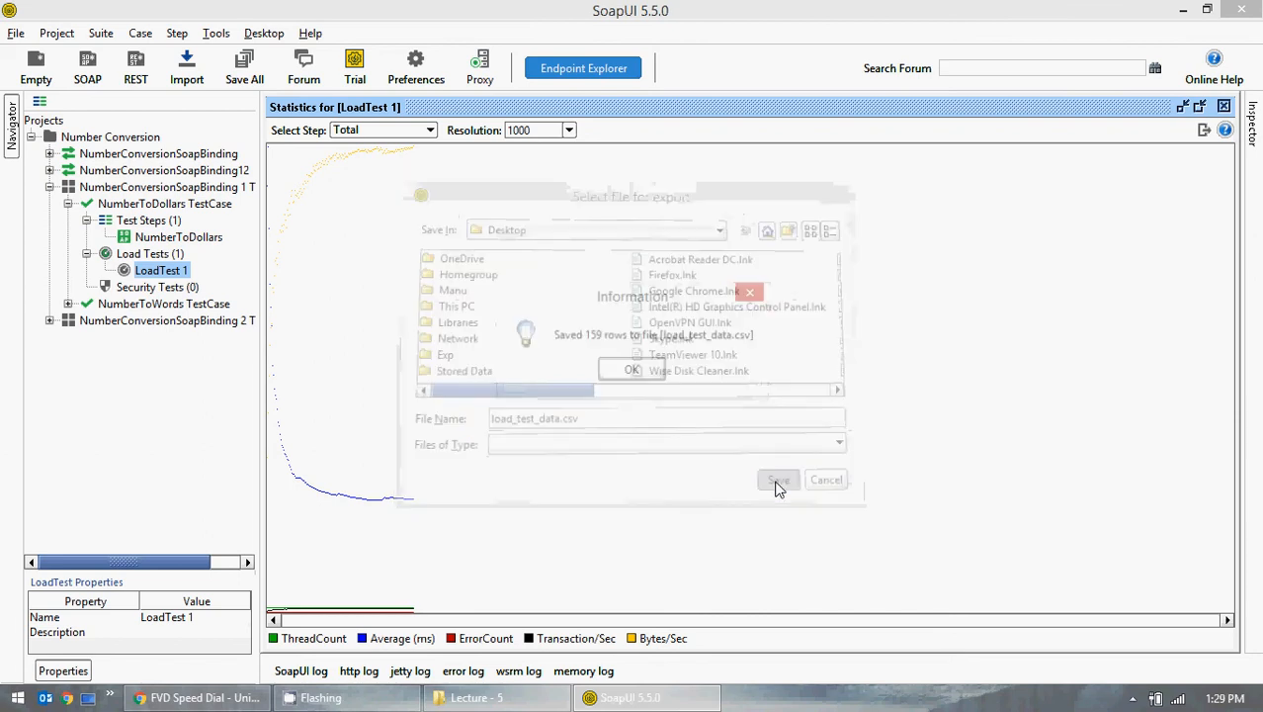
{"action": "left_click", "coordinate": [630, 370]}
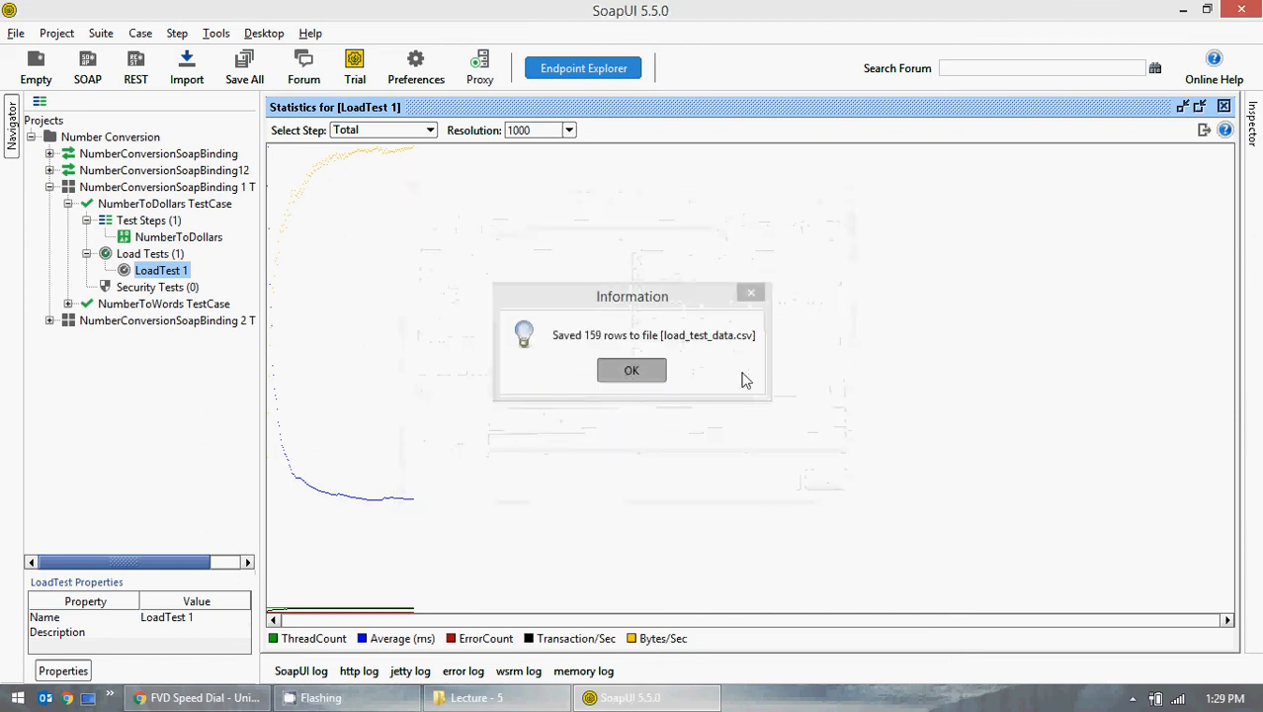
Open load_test_data.csv from the desktop in Excel, dismiss the messages and examine its rows of load test statistics
{"action": "left_click", "coordinate": [1184, 9]}
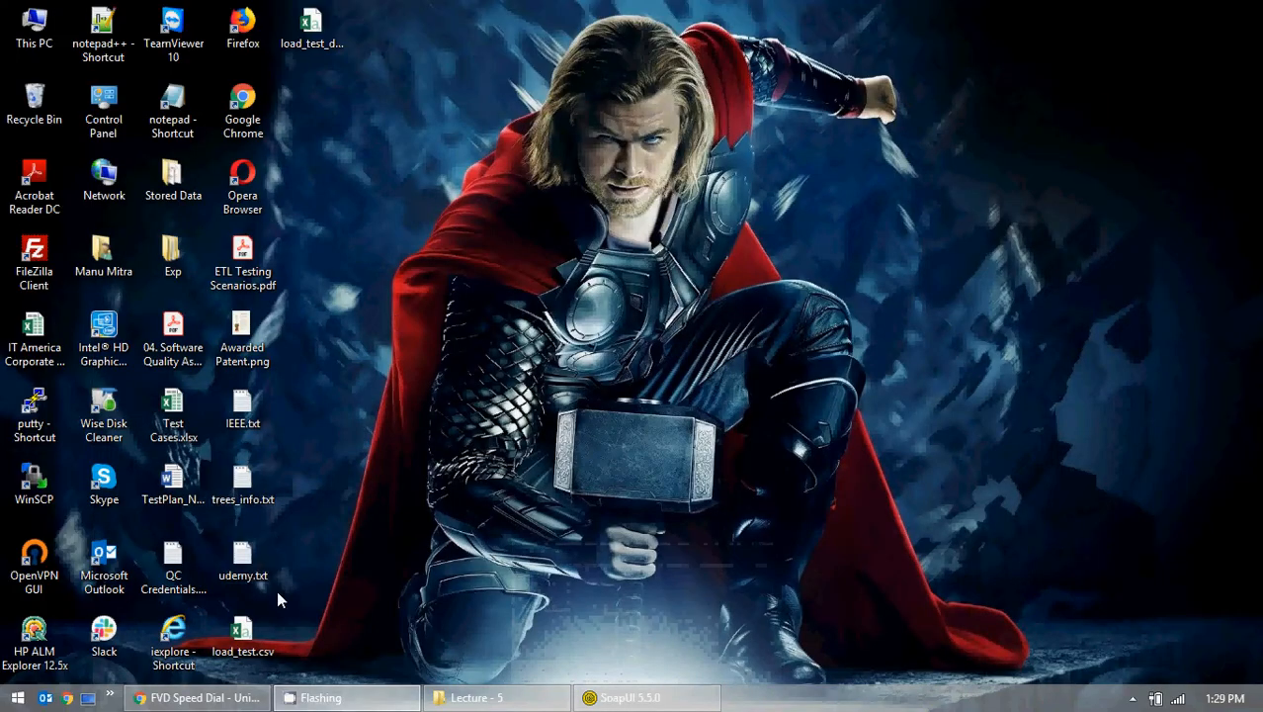
{"action": "left_click", "coordinate": [306, 23]}
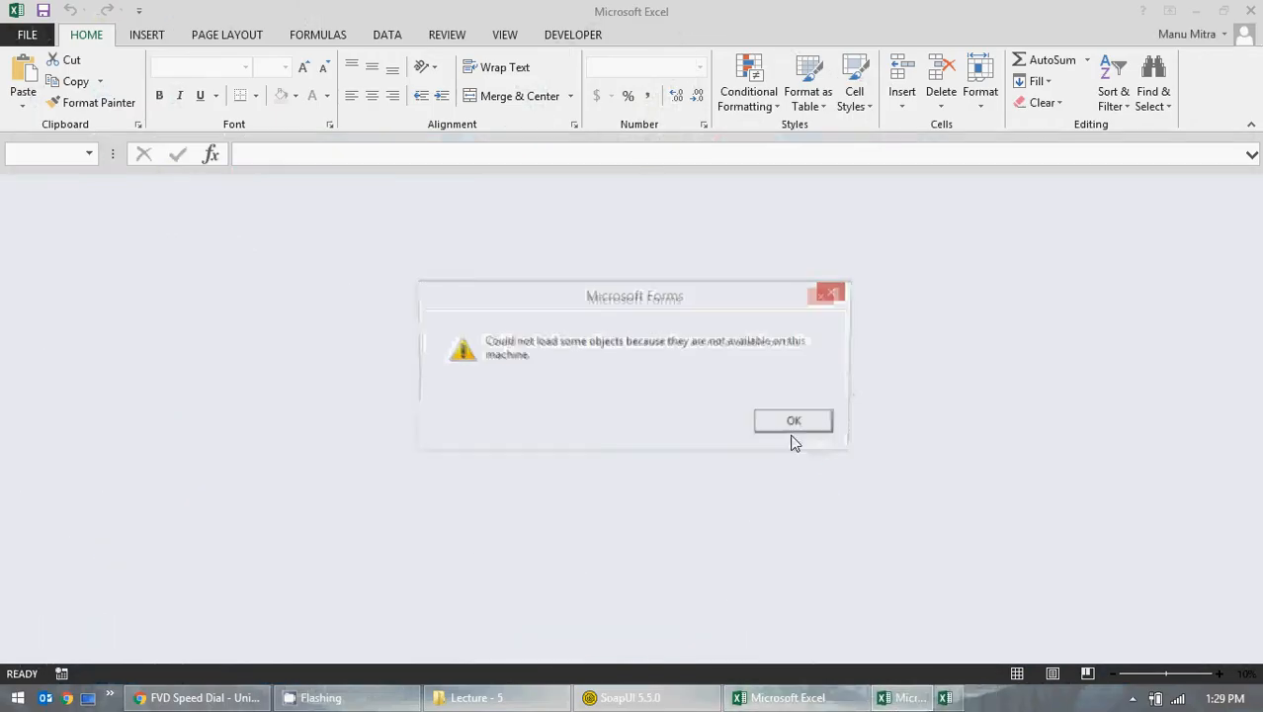
{"action": "left_click", "coordinate": [781, 431]}
{"action": "left_click", "coordinate": [728, 429]}
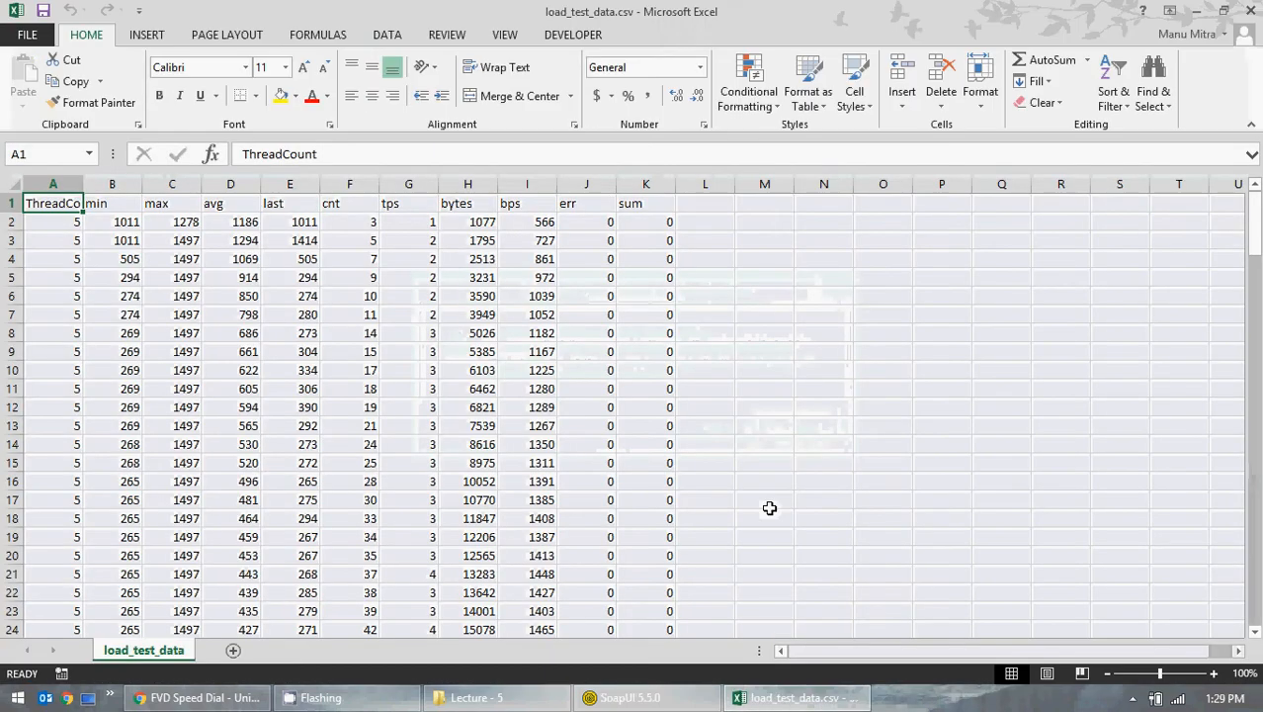
{"action": "scroll", "coordinate": [702, 435], "scroll_direction": "down", "scroll_amount": 6}
{"action": "scroll", "coordinate": [605, 417], "scroll_direction": "down", "scroll_amount": 15}
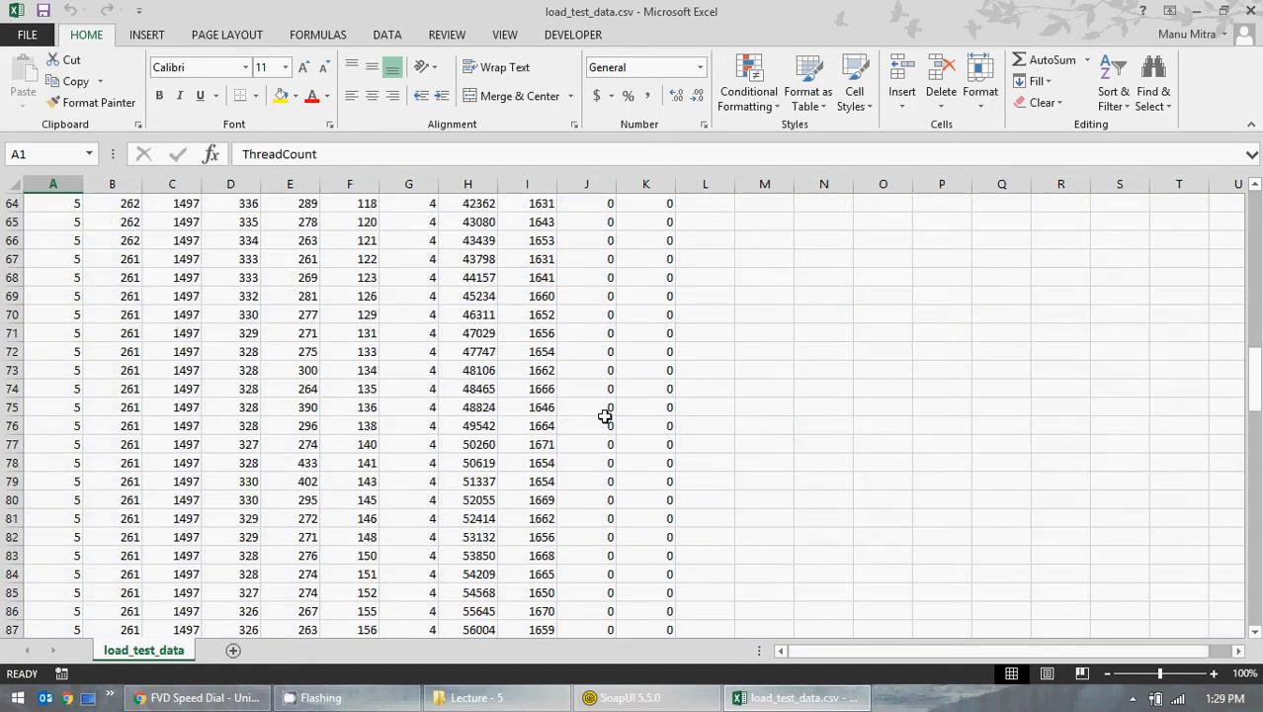
{"action": "scroll", "coordinate": [605, 417], "scroll_direction": "down", "scroll_amount": 20}
{"action": "scroll", "coordinate": [583, 396], "scroll_direction": "up", "scroll_amount": 14}
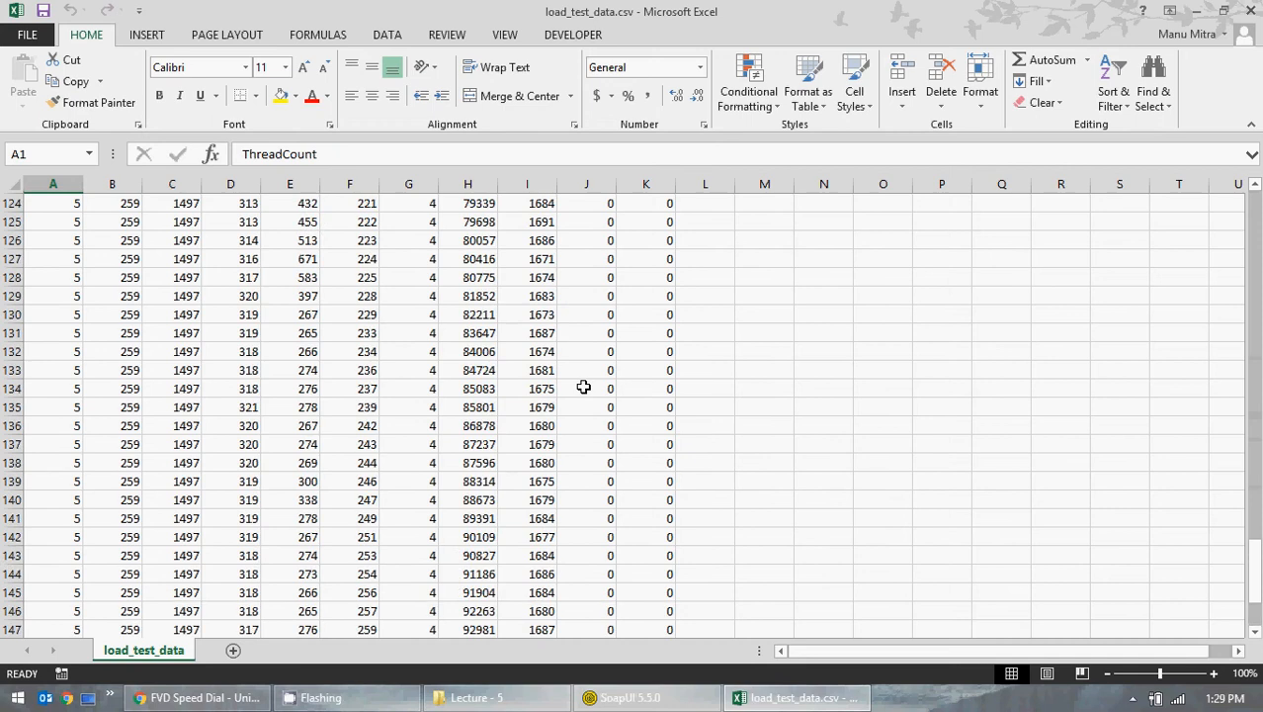
{"action": "scroll", "coordinate": [586, 380], "scroll_direction": "up", "scroll_amount": 20}
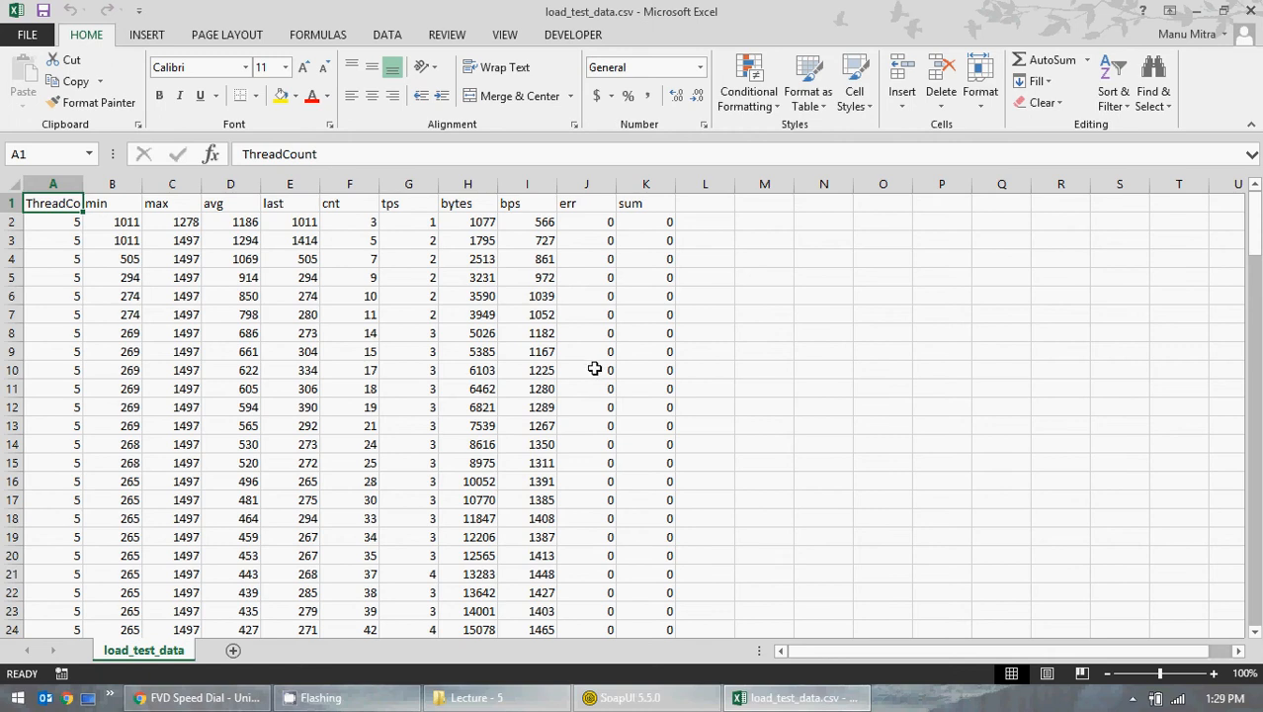
Close the LoadTest 1 statistics graph in SoapUI, and close the load_test_data.csv workbook in Excel
{"action": "left_click", "coordinate": [620, 700]}
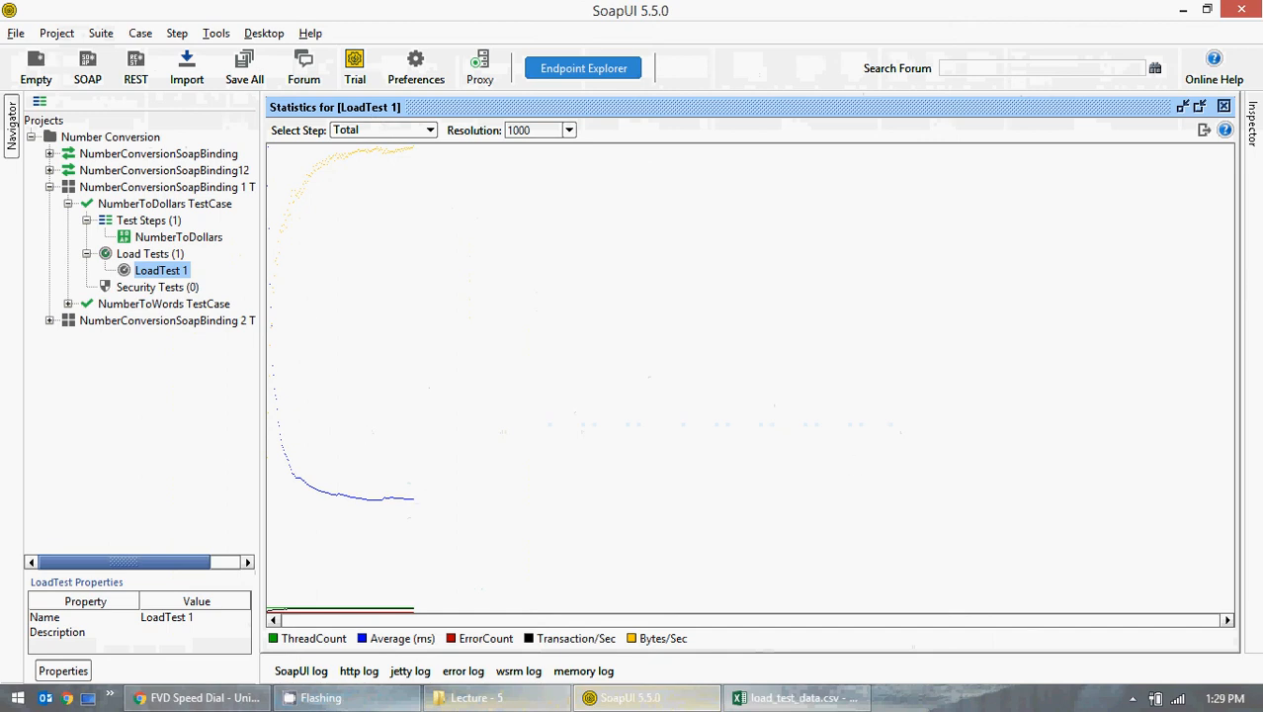
{"action": "left_click", "coordinate": [1224, 107]}
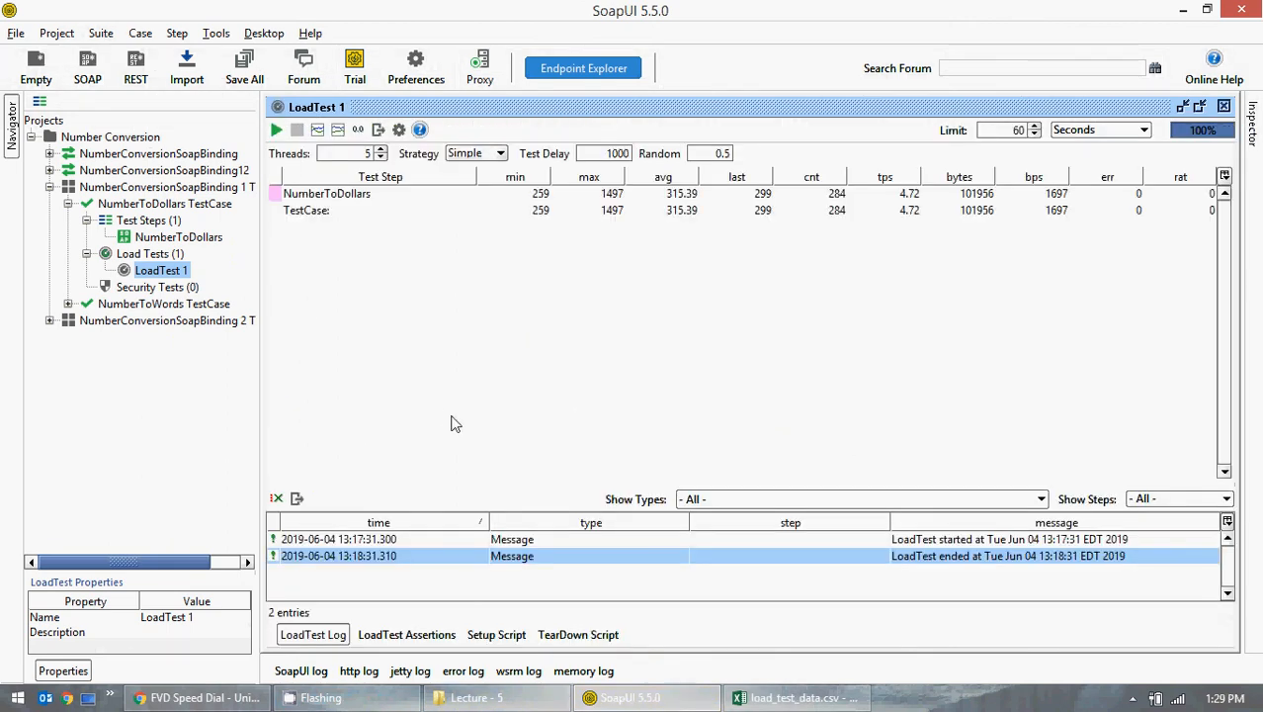
{"action": "left_click", "coordinate": [1183, 10]}
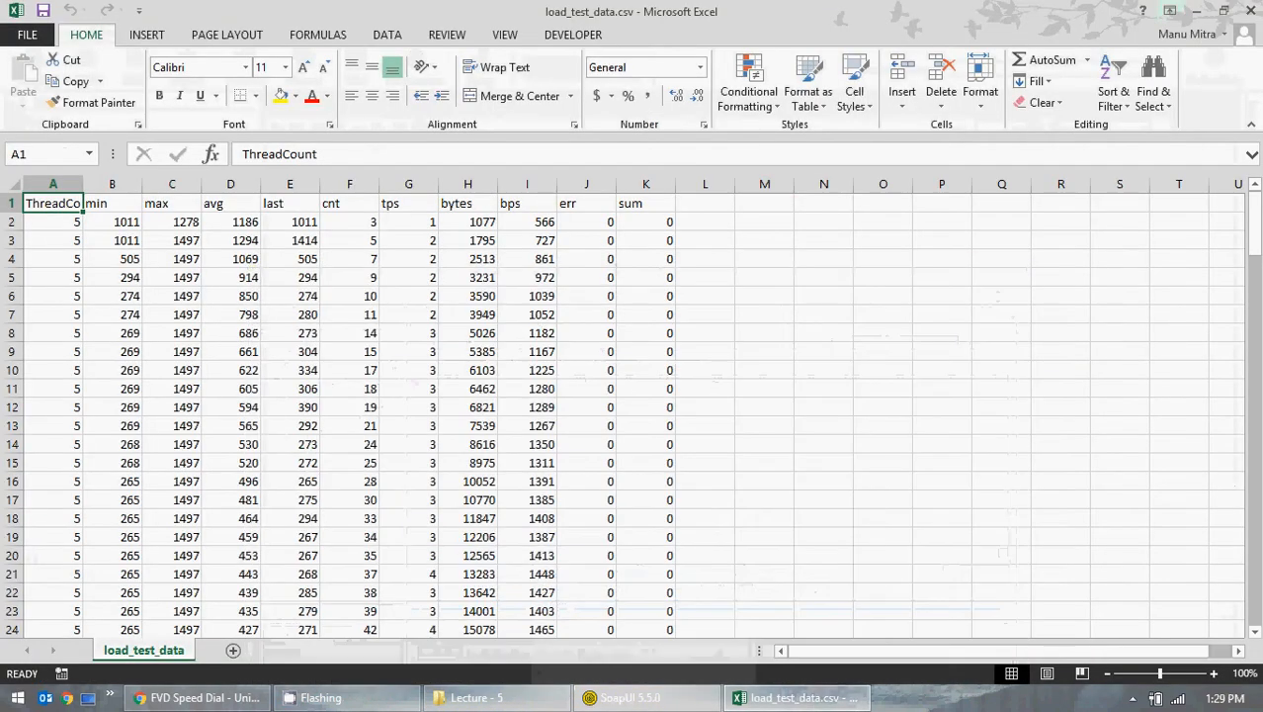
{"action": "left_click", "coordinate": [1253, 11]}
{"action": "left_click", "coordinate": [710, 436]}
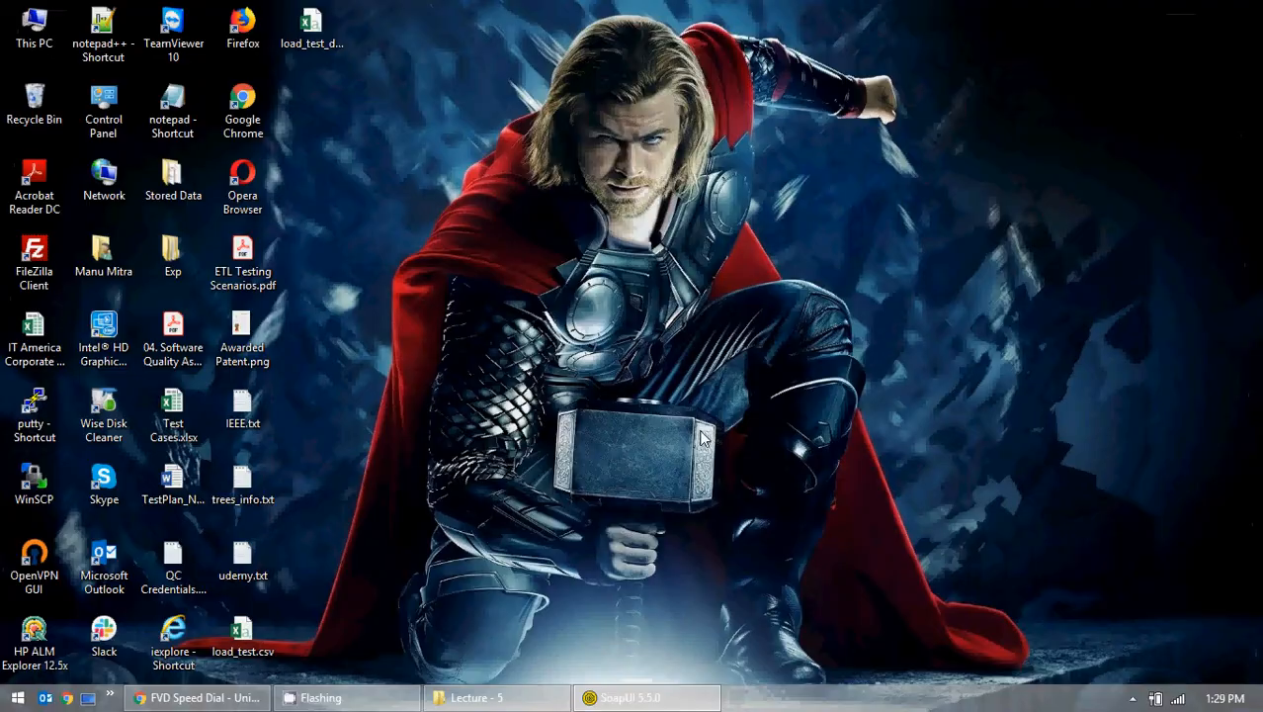
Move load_test_data.csv and load_test.csv from the desktop into the Lecture - 5 folder
{"action": "left_click", "coordinate": [312, 25]}
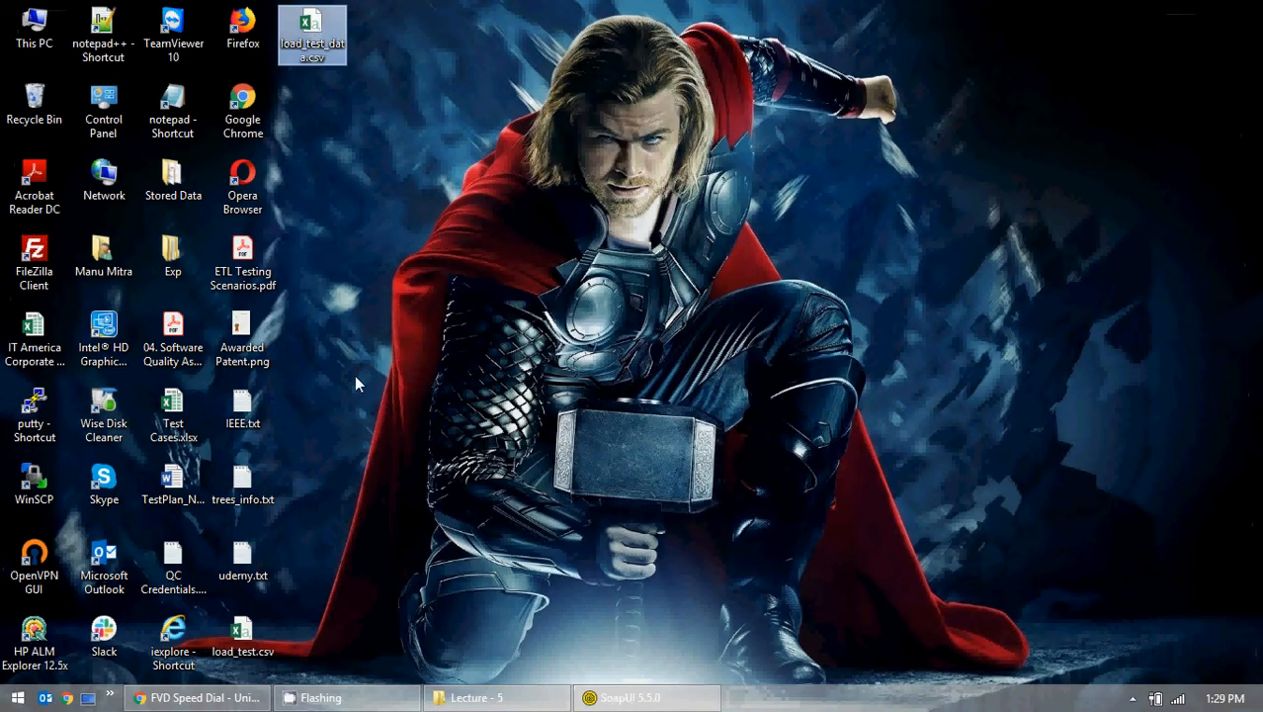
{"action": "left_click", "coordinate": [242, 635], "text": "ctrl"}
{"action": "right_click", "coordinate": [319, 19]}
{"action": "left_click", "coordinate": [413, 262]}
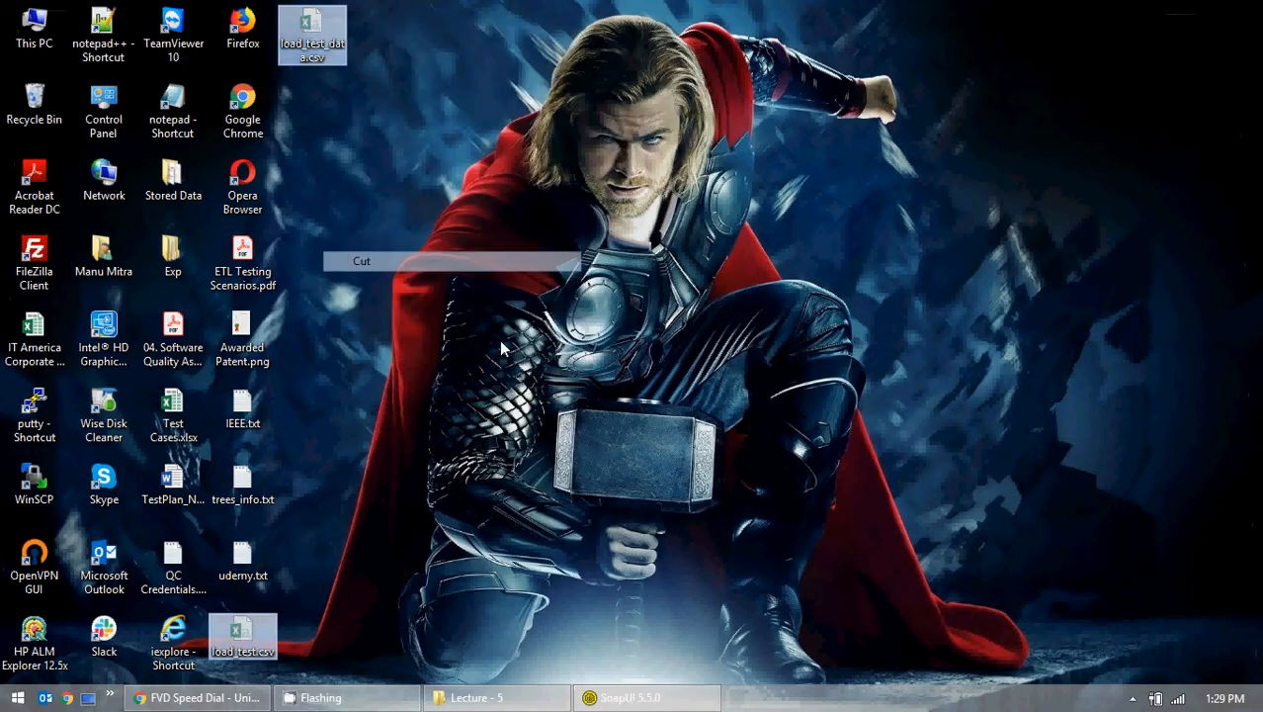
{"action": "left_click", "coordinate": [475, 697]}
{"action": "right_click", "coordinate": [767, 329]}
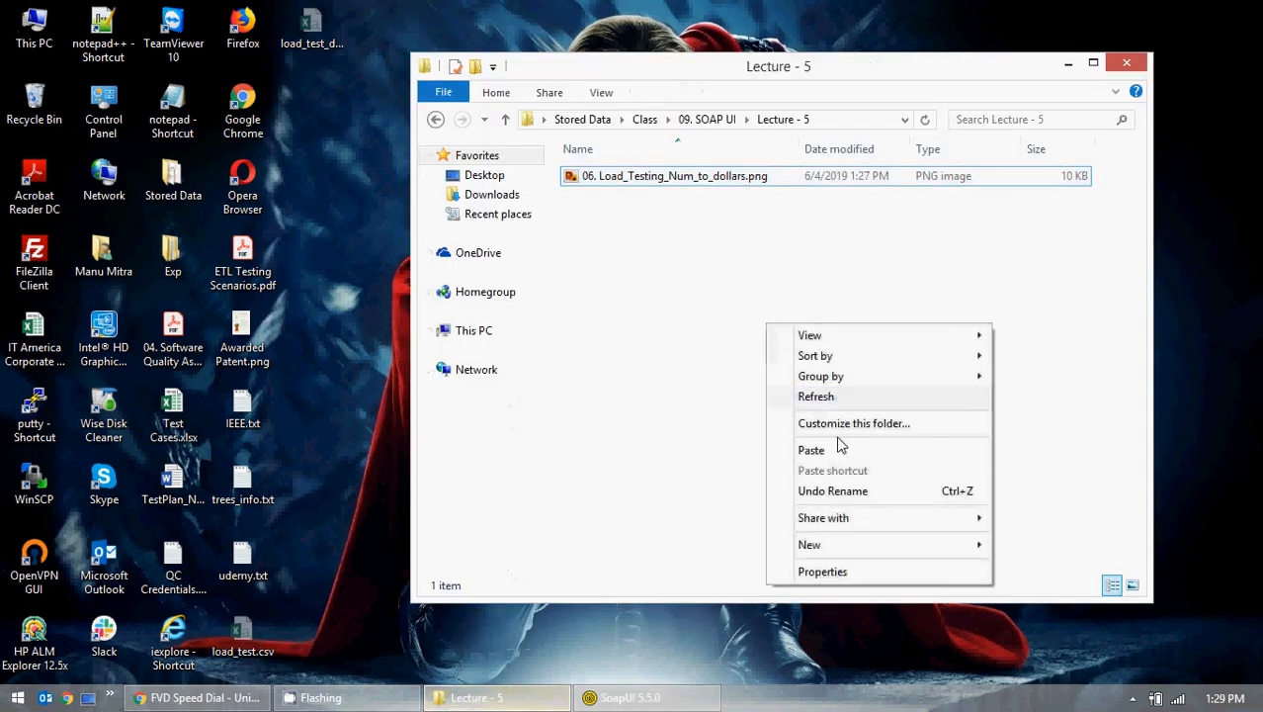
{"action": "left_click", "coordinate": [837, 445]}
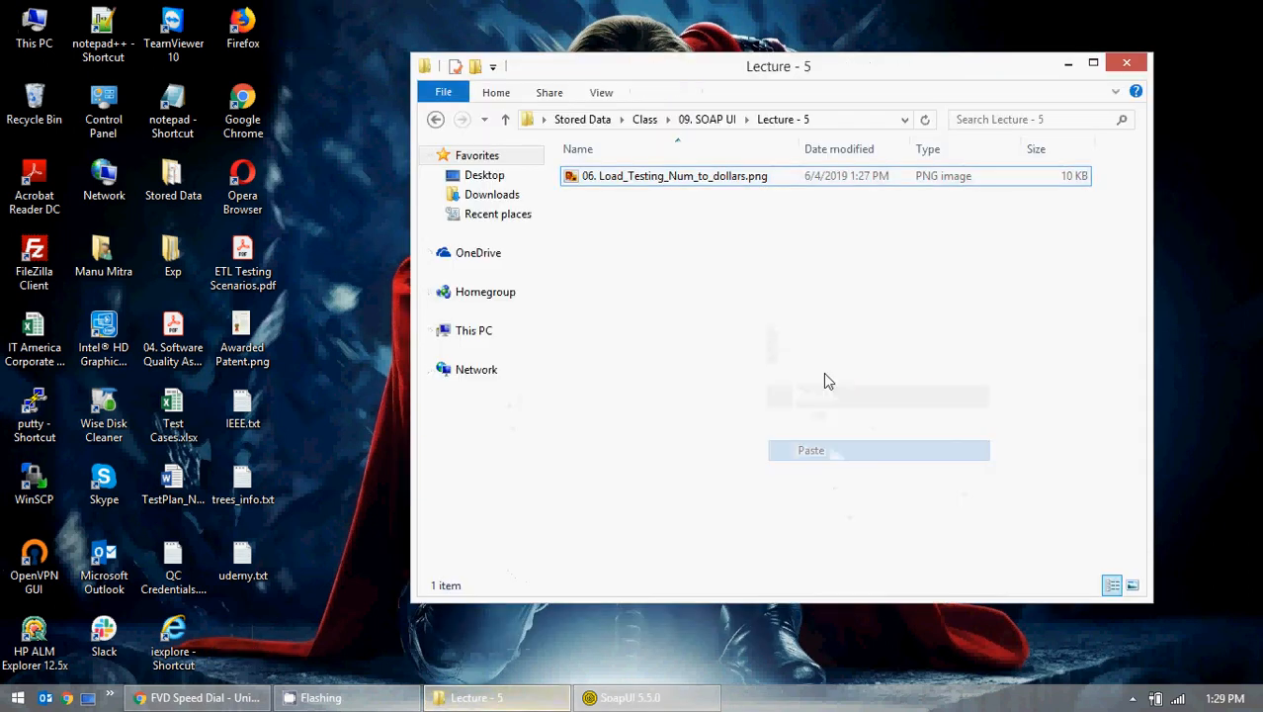
Minimize the Lecture - 5 folder, return to SoapUI, and review the LoadTest 1 statistics graph at full size before closing it
{"action": "left_click", "coordinate": [1062, 65]}
{"action": "left_click", "coordinate": [667, 703]}
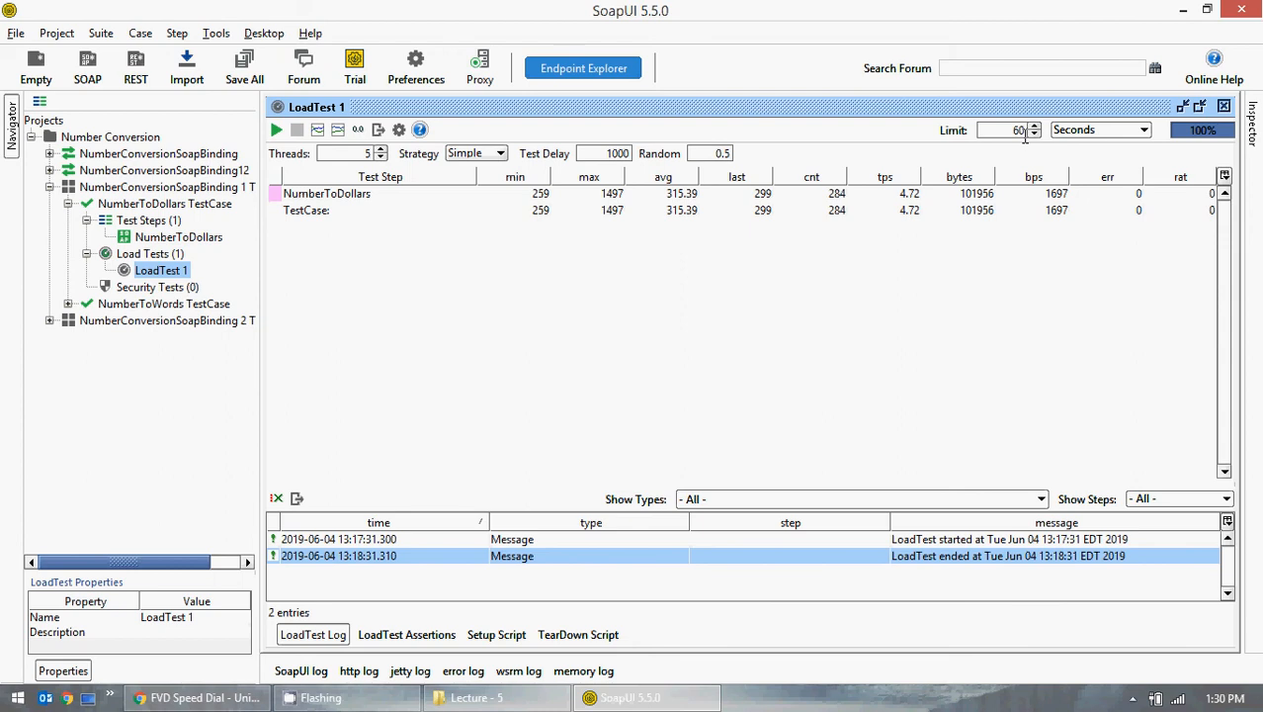
{"action": "left_click", "coordinate": [316, 130]}
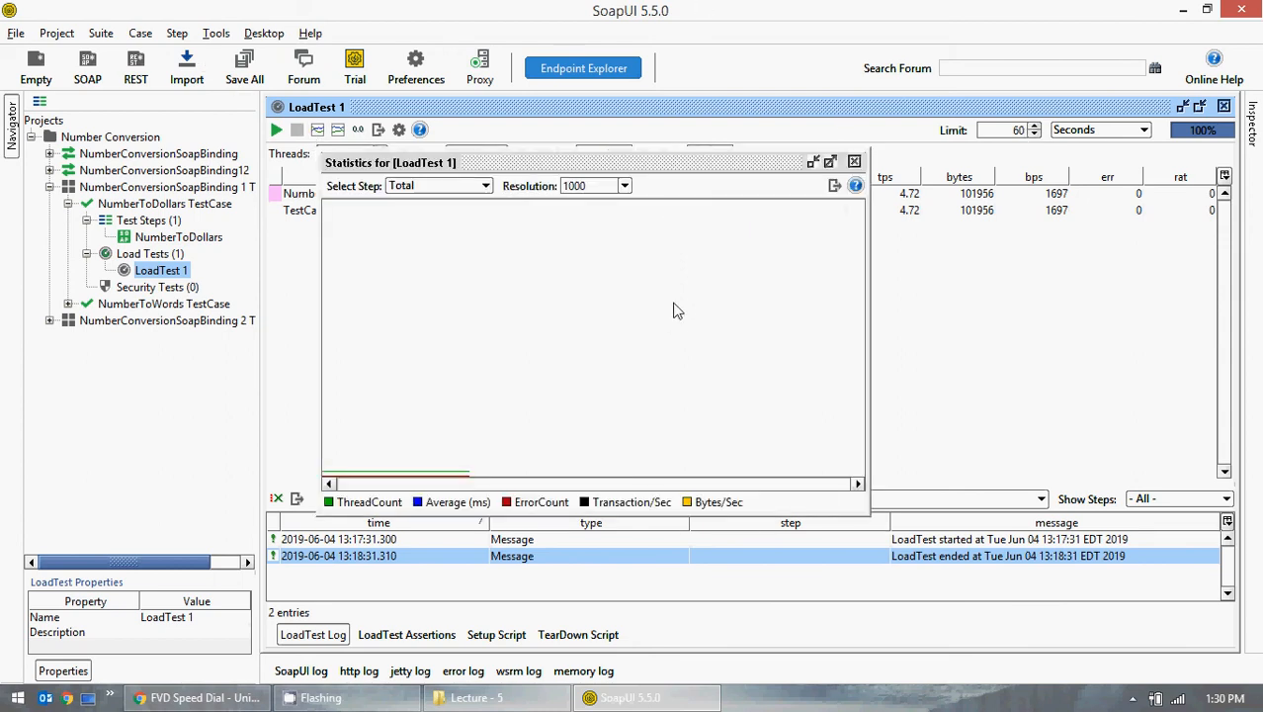
{"action": "left_click", "coordinate": [830, 162]}
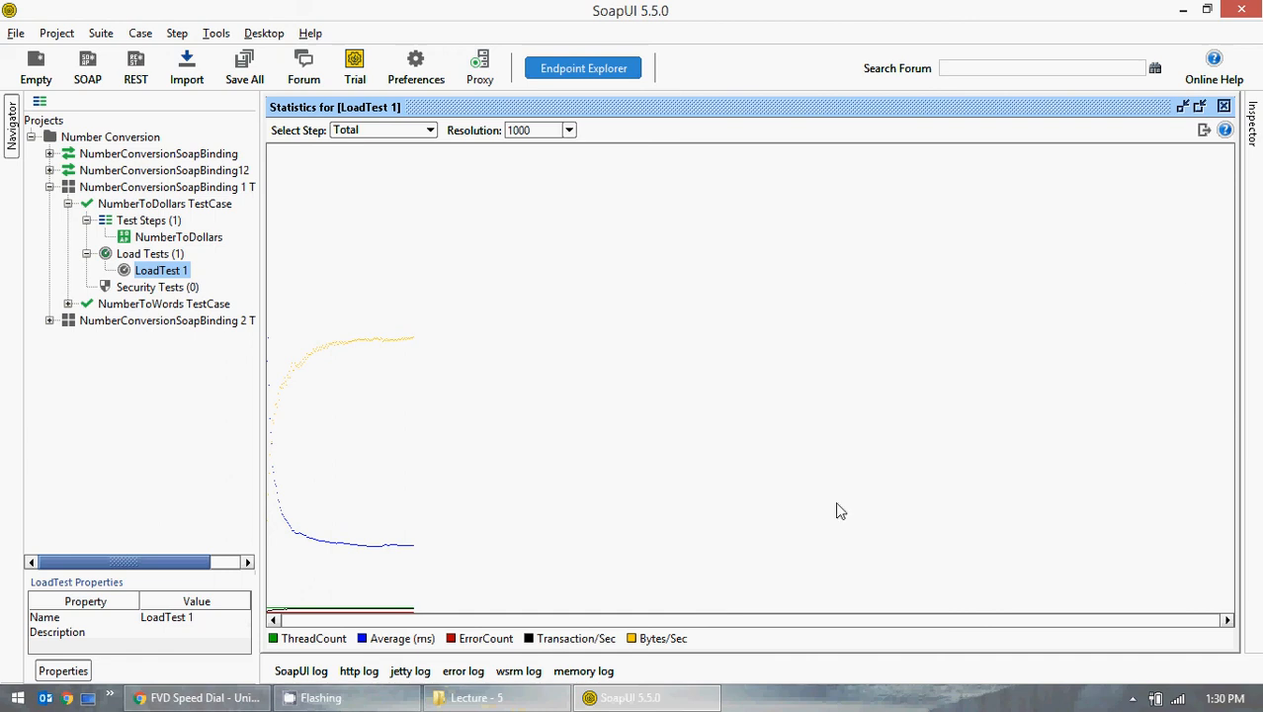
{"action": "left_click", "coordinate": [1224, 105]}
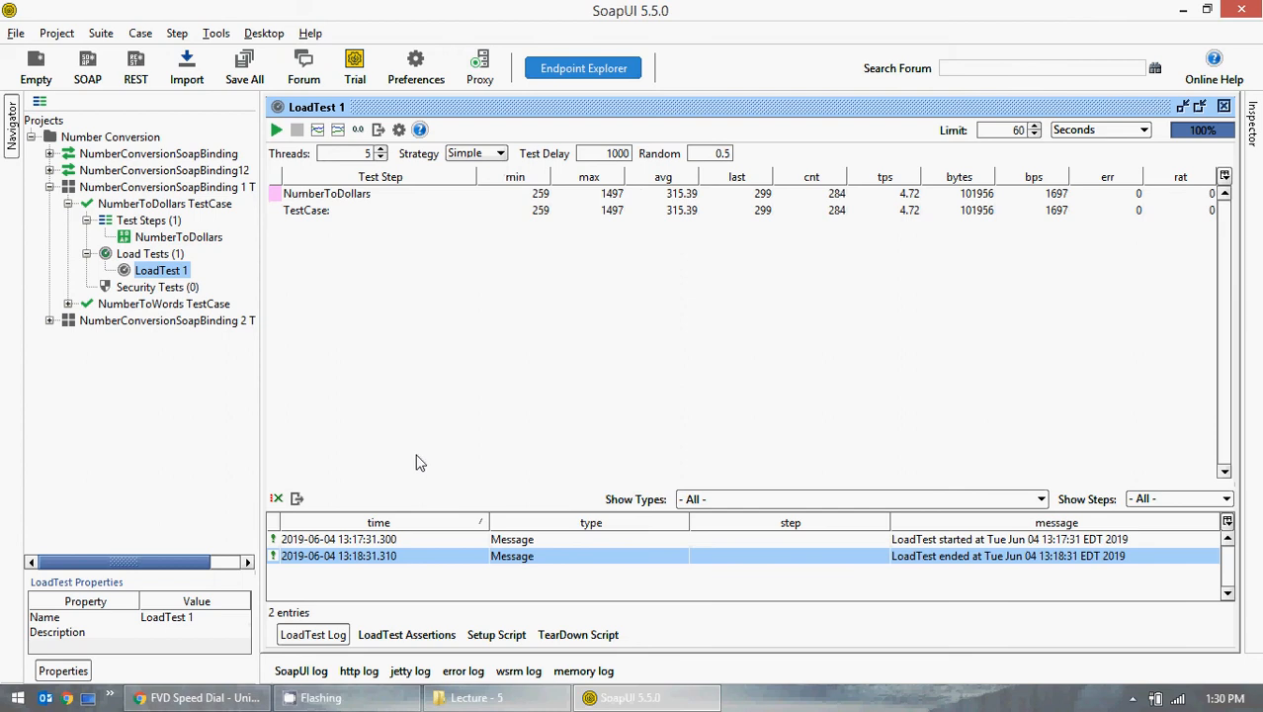
Examine the memory log graph, close it, and compare the start and end entries in the LoadTest 1 log
{"action": "left_click", "coordinate": [562, 671]}
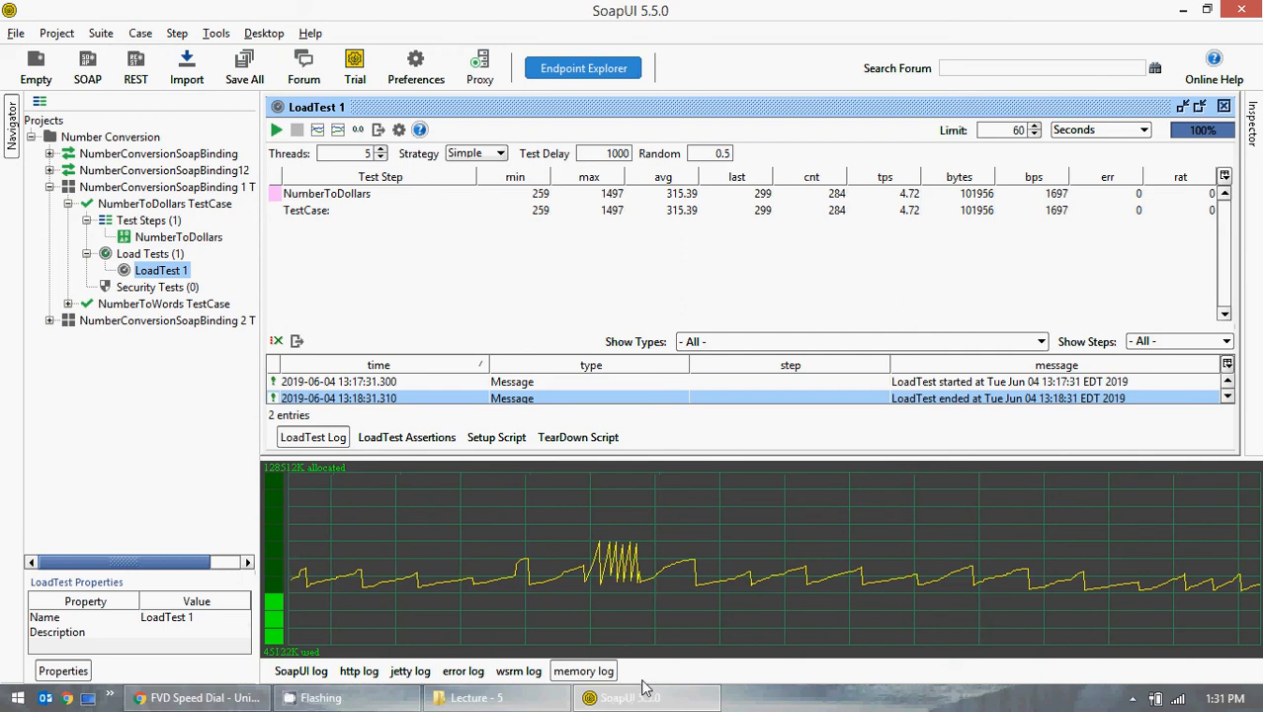
{"action": "mouse_move", "coordinate": [638, 698]}
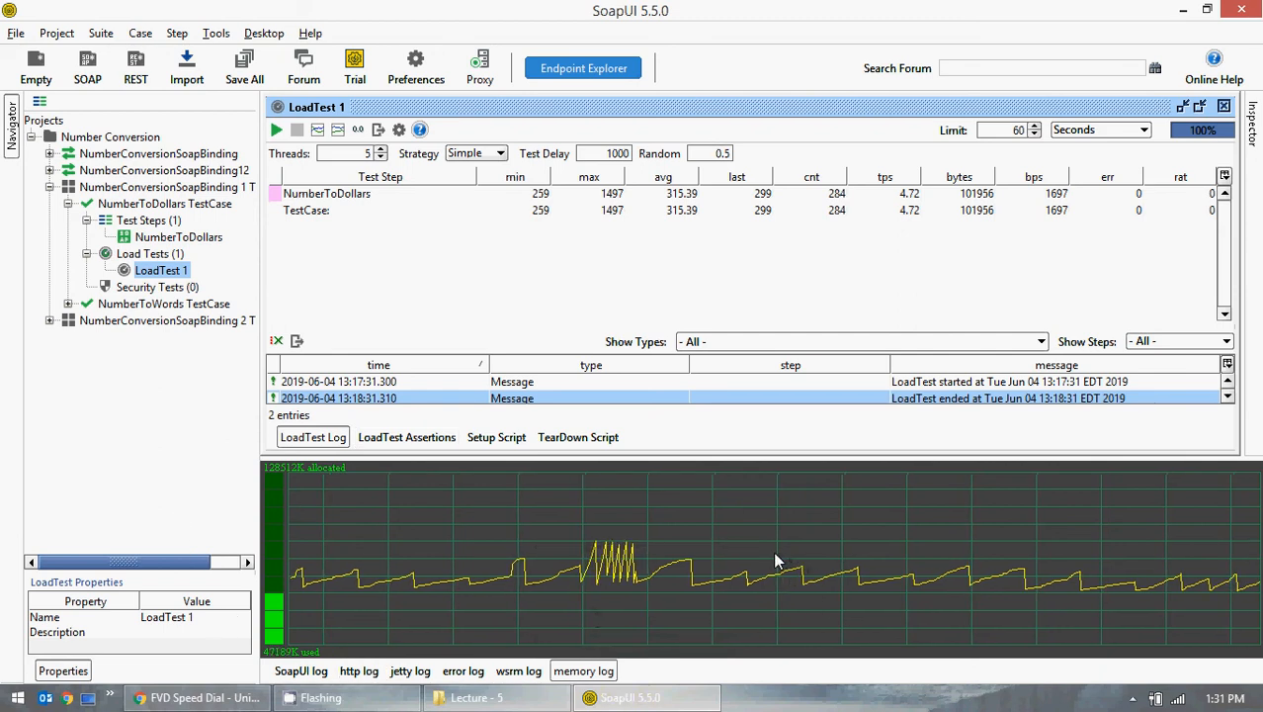
{"action": "left_click", "coordinate": [605, 671]}
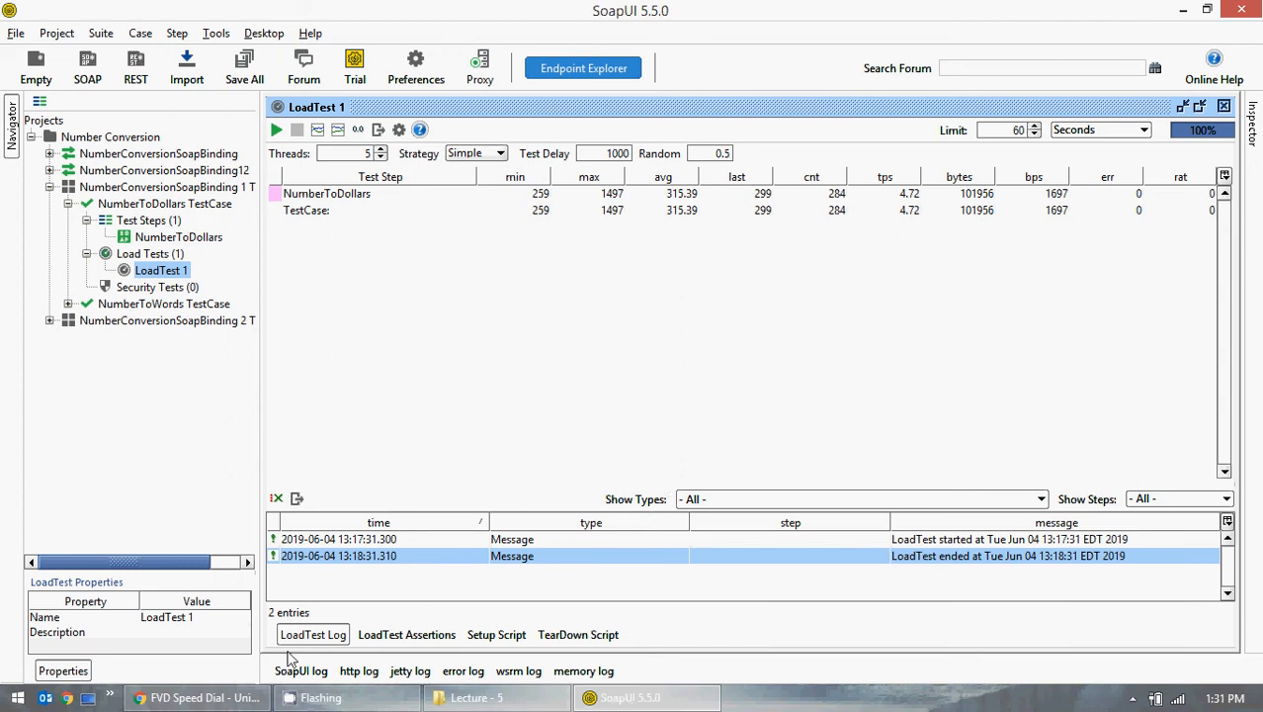
{"action": "left_click", "coordinate": [348, 541]}
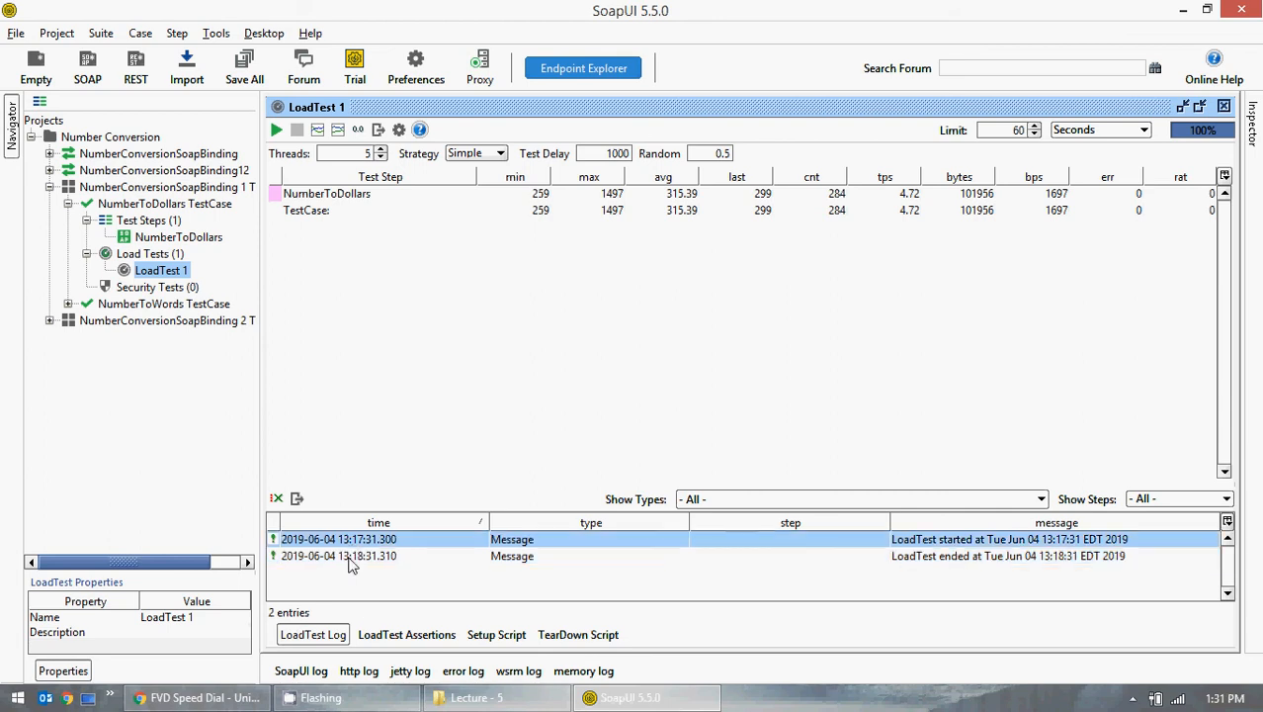
{"action": "left_click", "coordinate": [348, 559]}
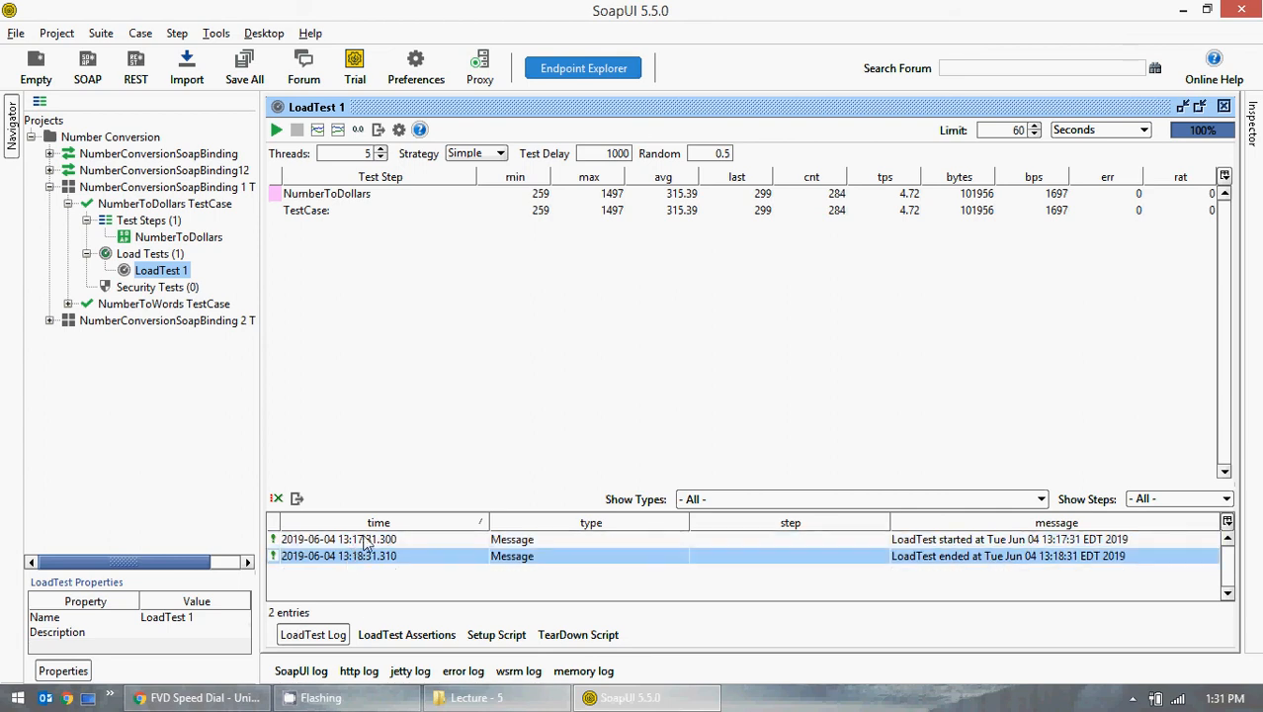
Collapse the NumberToDollars TestCase, expand the NumberToWords TestCase, and close the open LoadTest 1 and NumberToWords windows
{"action": "left_click", "coordinate": [86, 219]}
{"action": "left_click", "coordinate": [67, 203]}
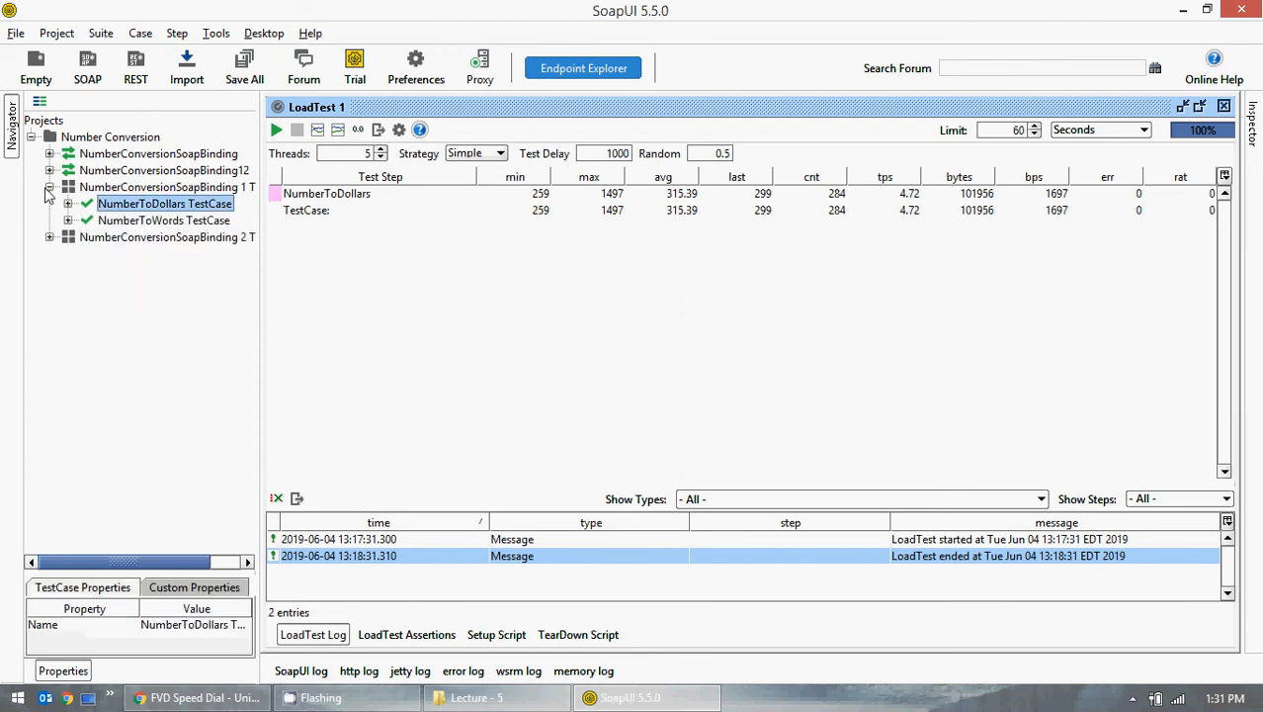
{"action": "left_click", "coordinate": [67, 219]}
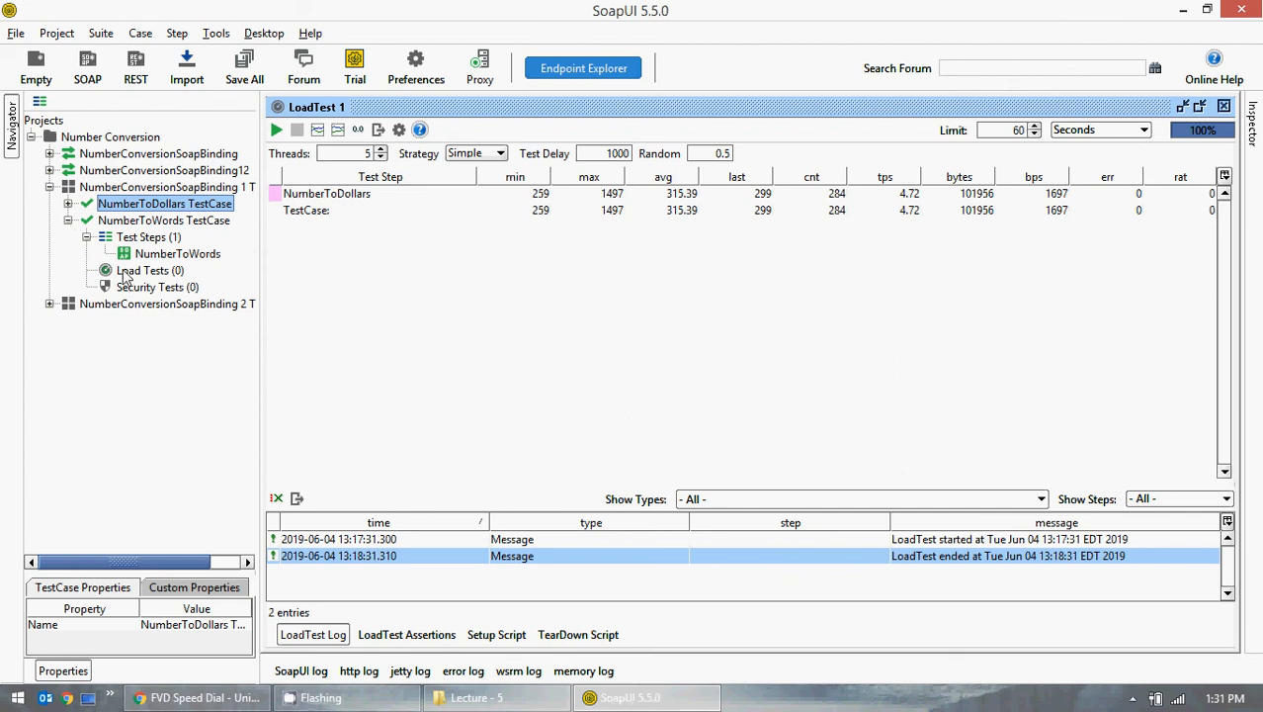
{"action": "left_click", "coordinate": [1224, 105]}
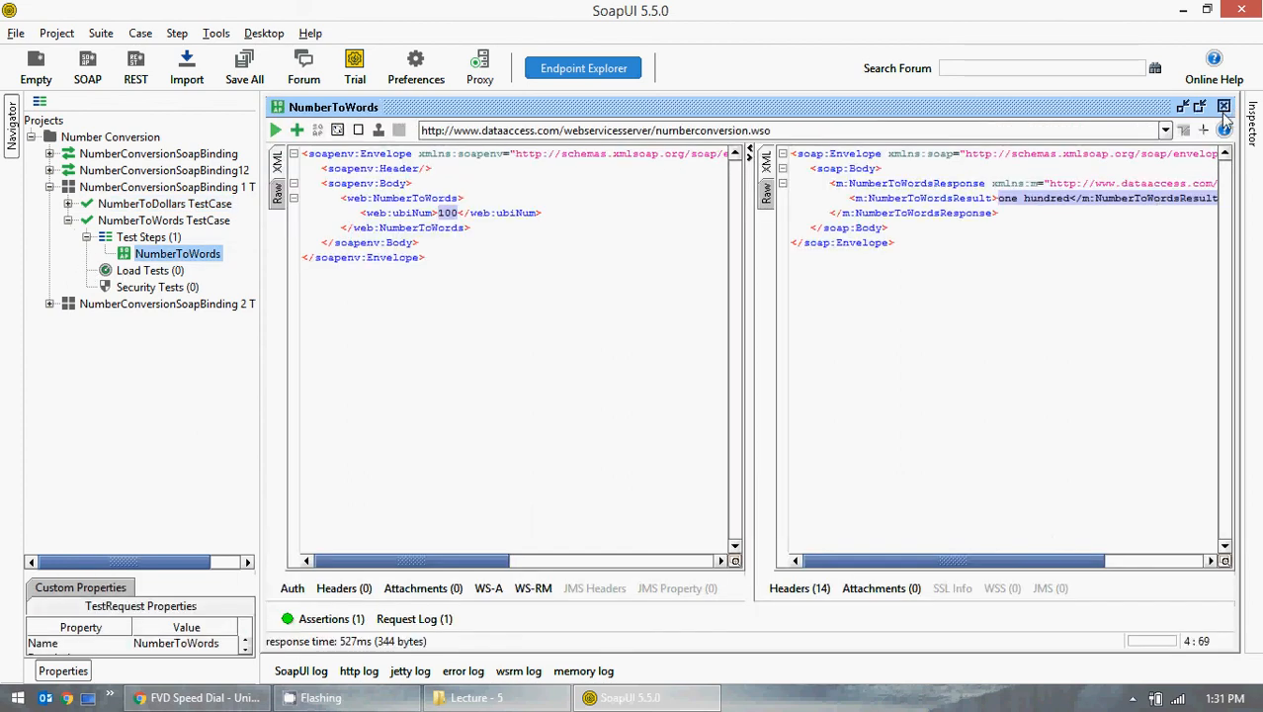
{"action": "left_click", "coordinate": [1223, 107]}
Add a load test named LoadTest 1 to the NumberToWords TestCase, maximize it, and set its threads to 10
{"action": "left_click", "coordinate": [138, 277]}
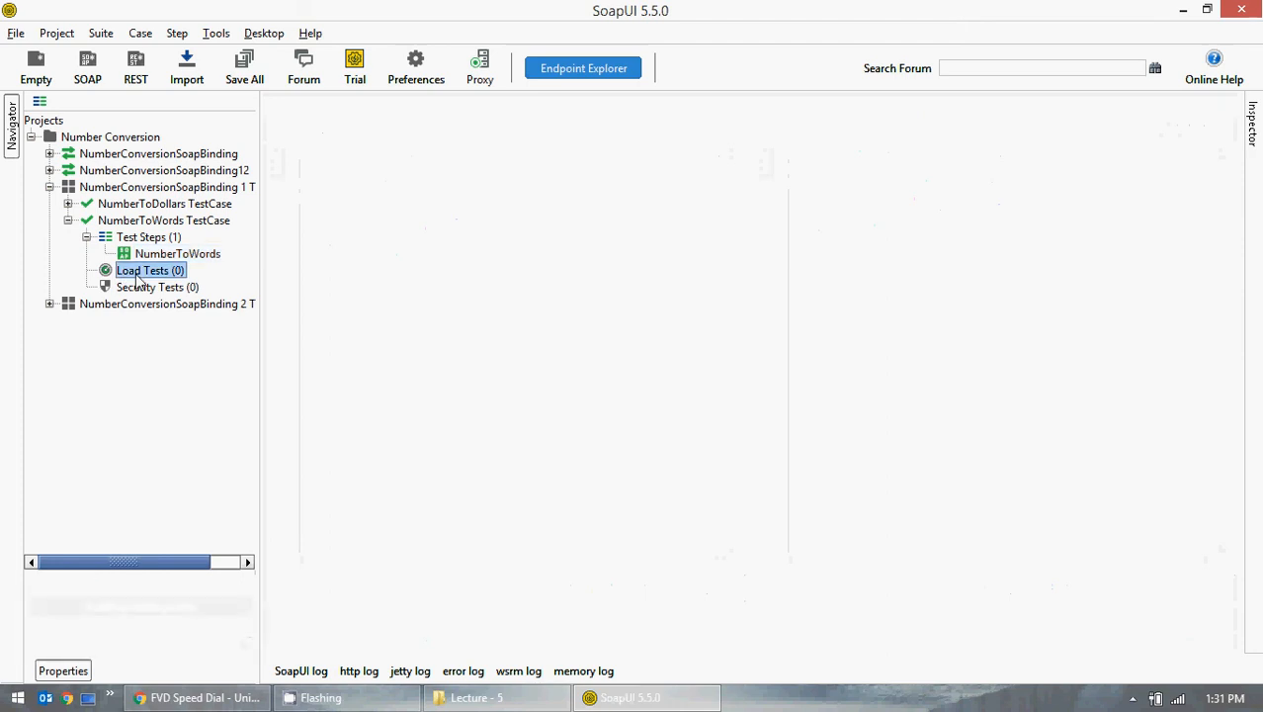
{"action": "right_click", "coordinate": [139, 280]}
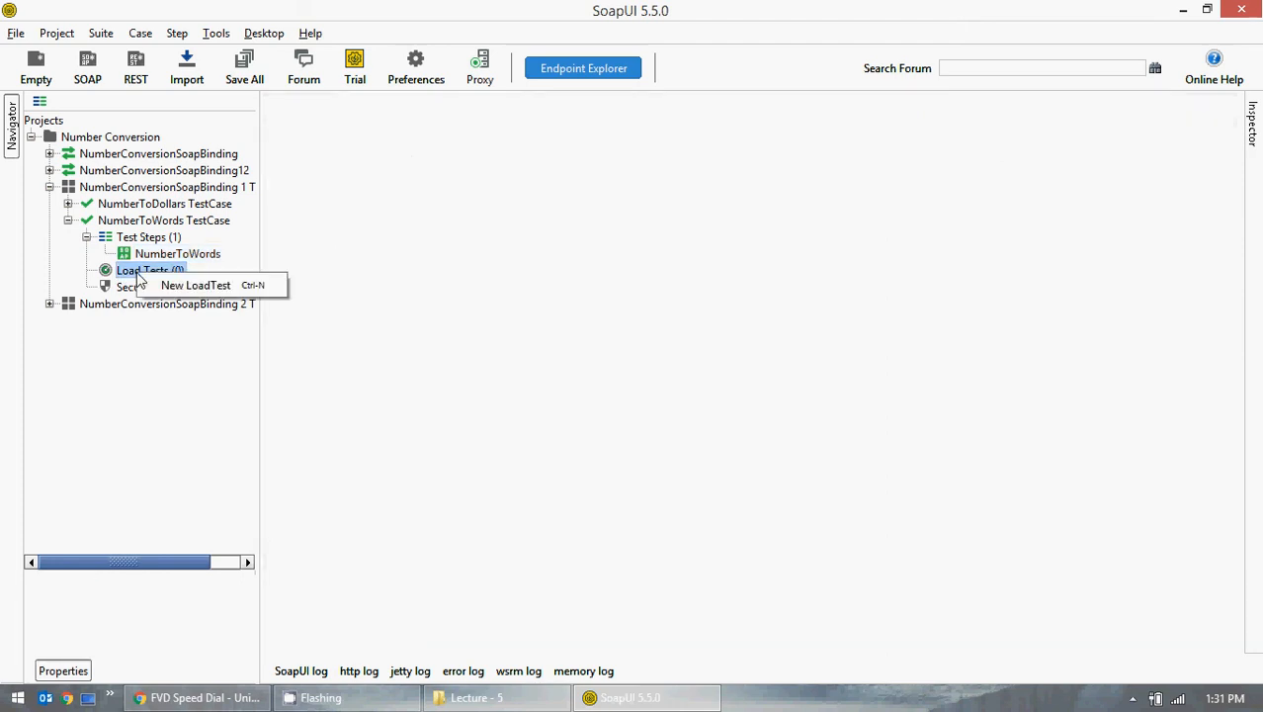
{"action": "left_click", "coordinate": [198, 286]}
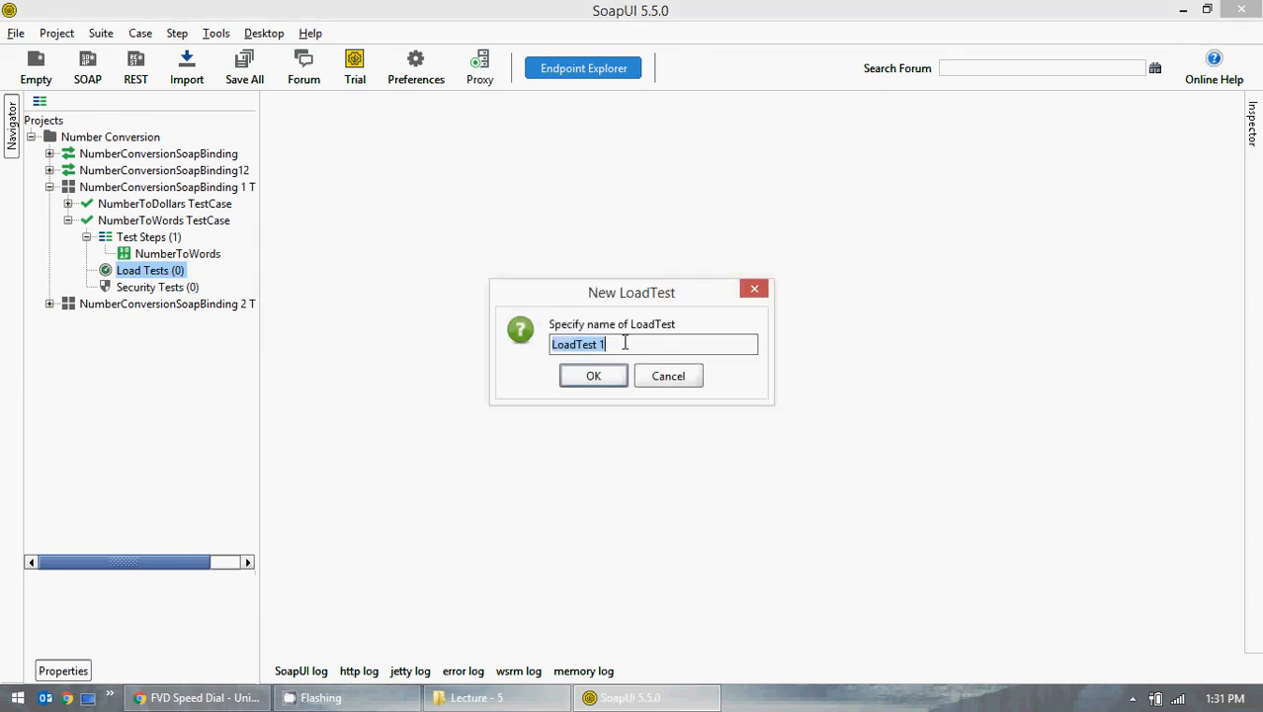
{"action": "left_click", "coordinate": [612, 380]}
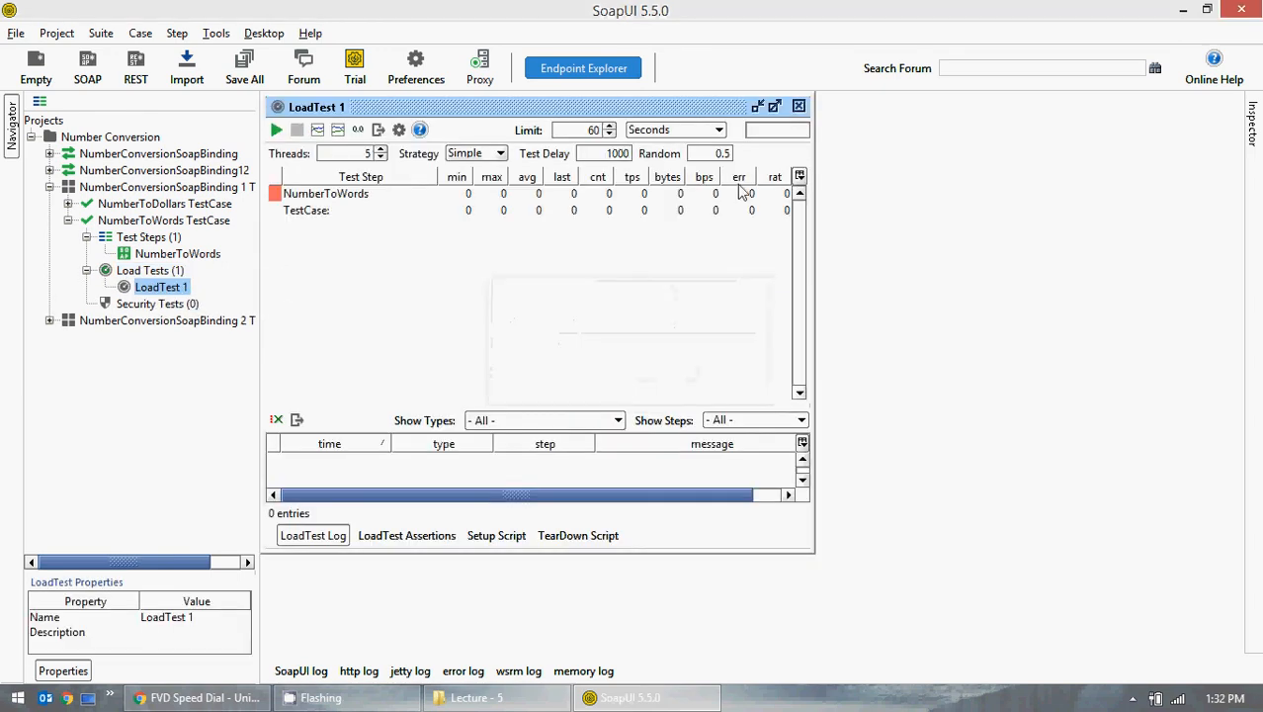
{"action": "left_click", "coordinate": [775, 109]}
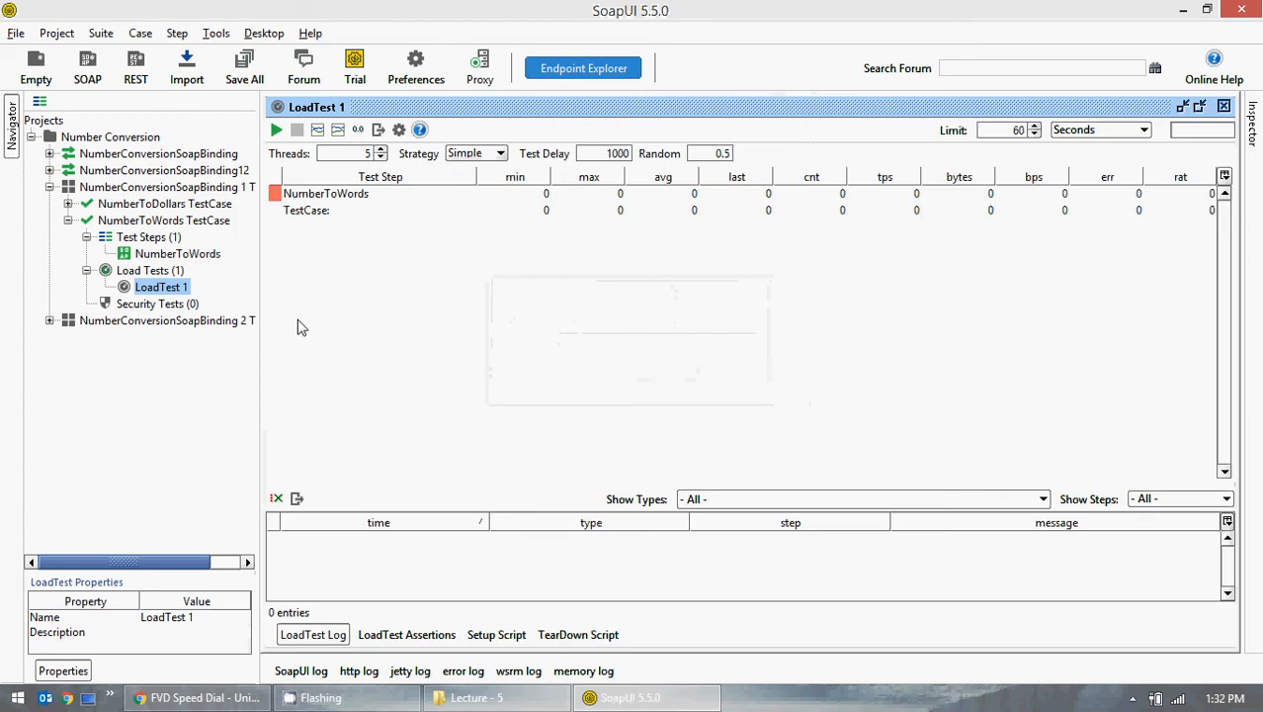
{"action": "left_click", "coordinate": [367, 155]}
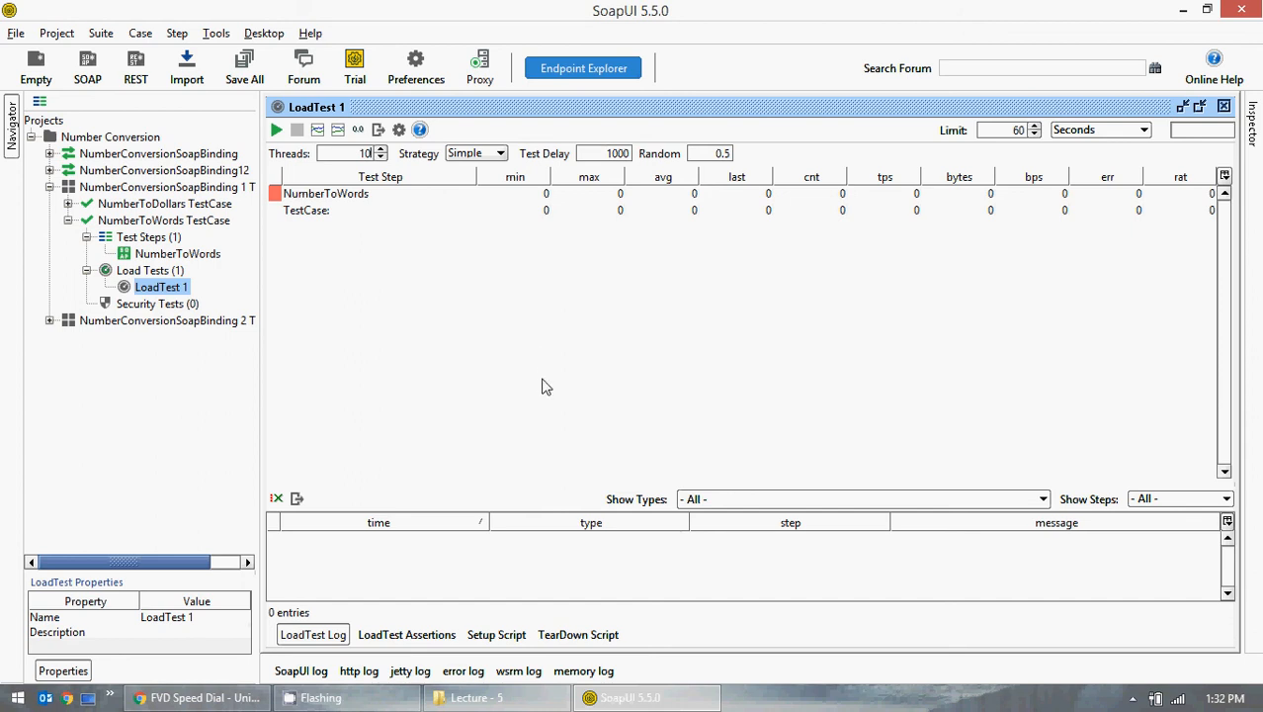
Try the Variance strategy for the load test and return it to Simple
{"action": "left_click", "coordinate": [500, 154]}
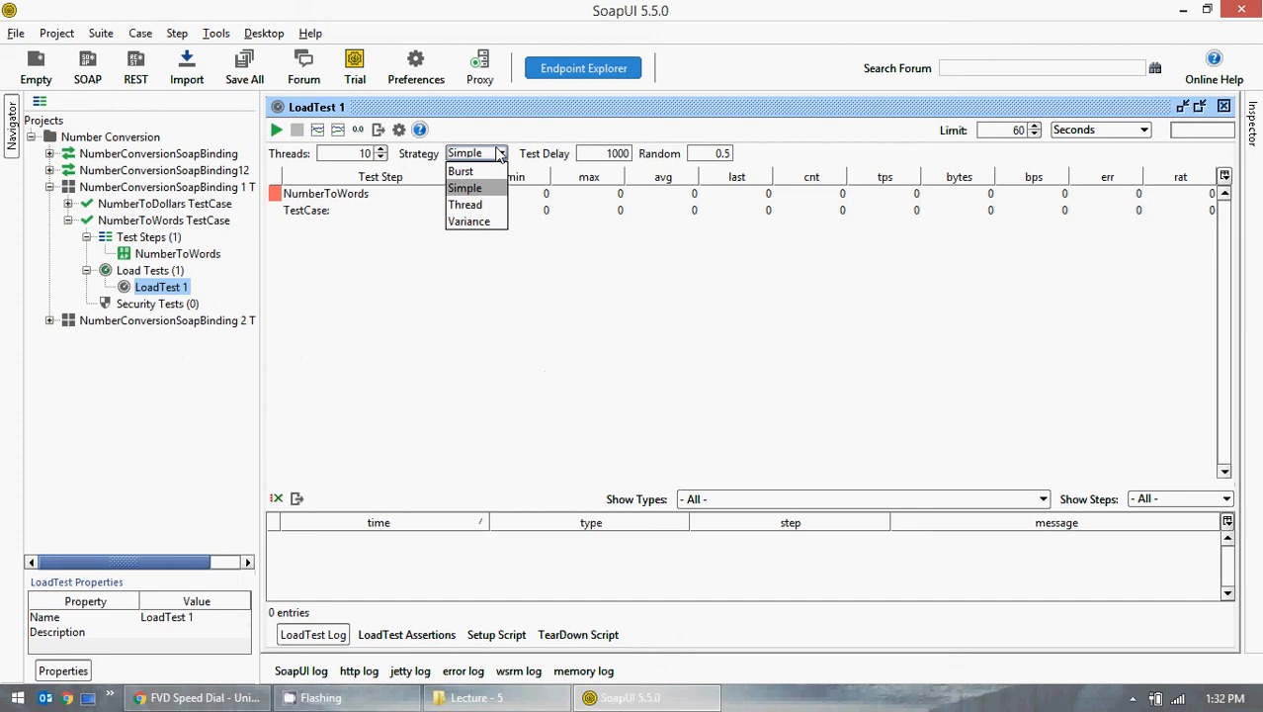
{"action": "left_click", "coordinate": [480, 222]}
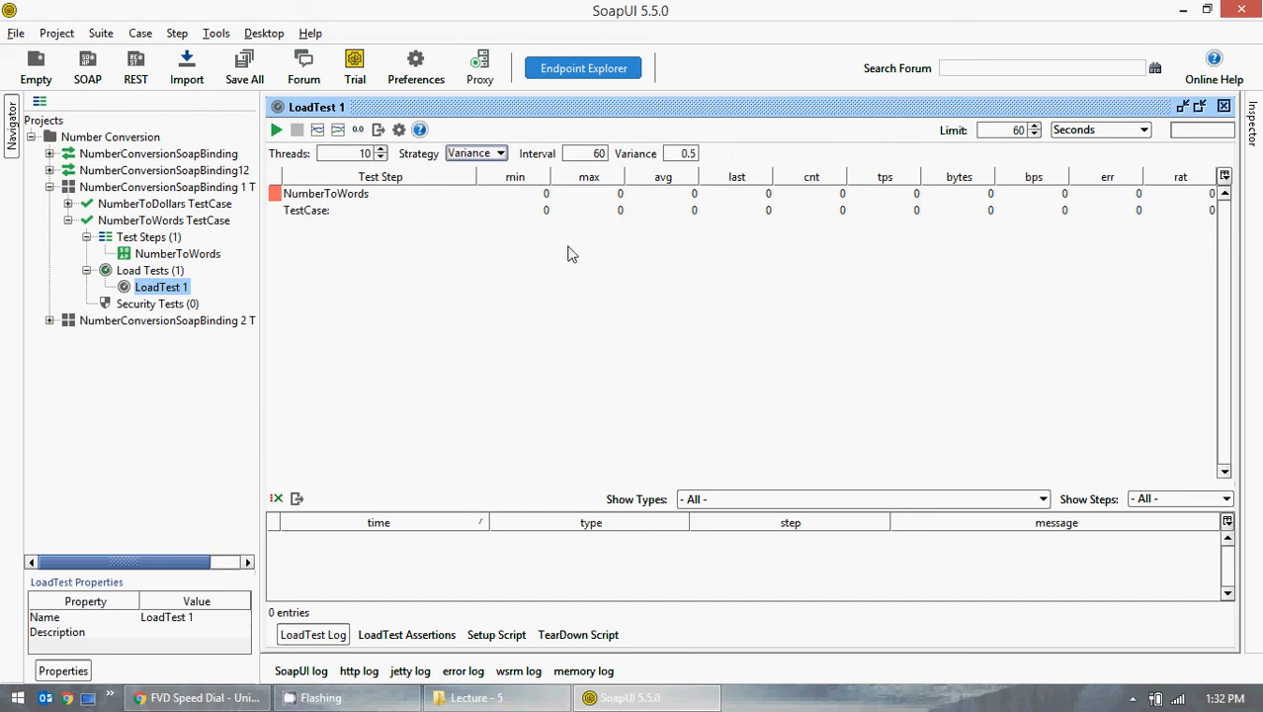
{"action": "left_click", "coordinate": [497, 154]}
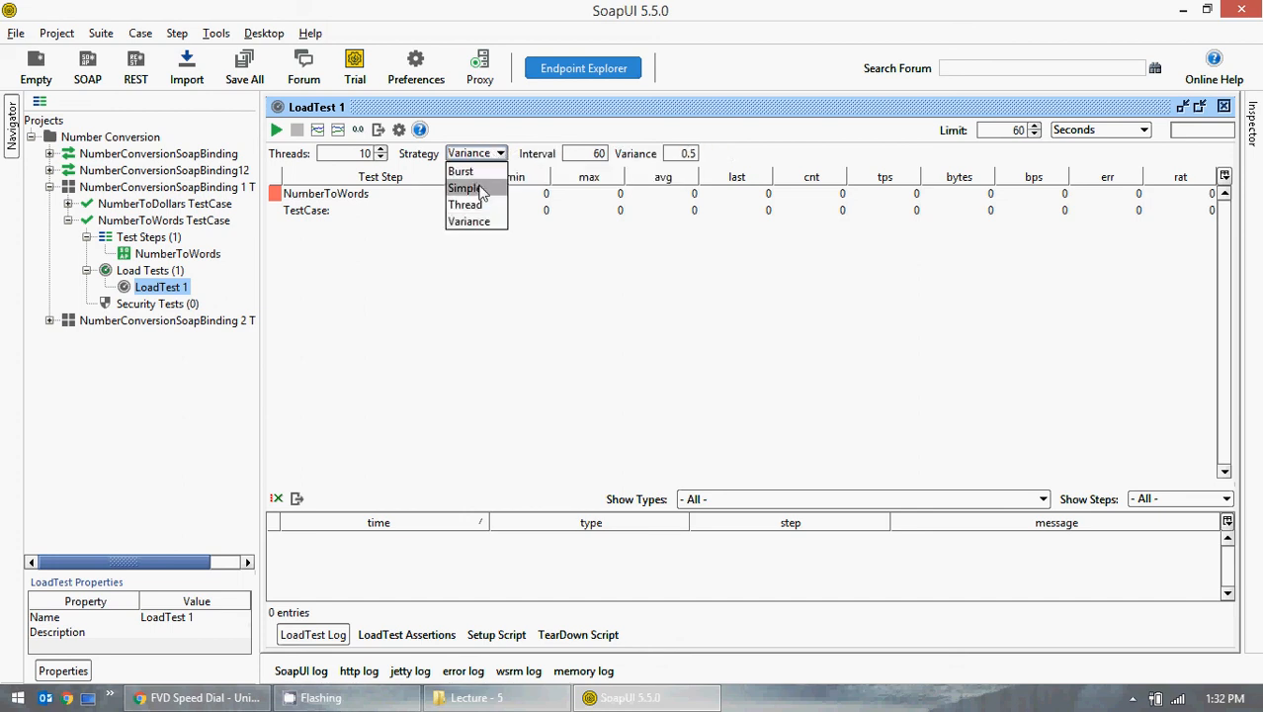
{"action": "left_click", "coordinate": [464, 187]}
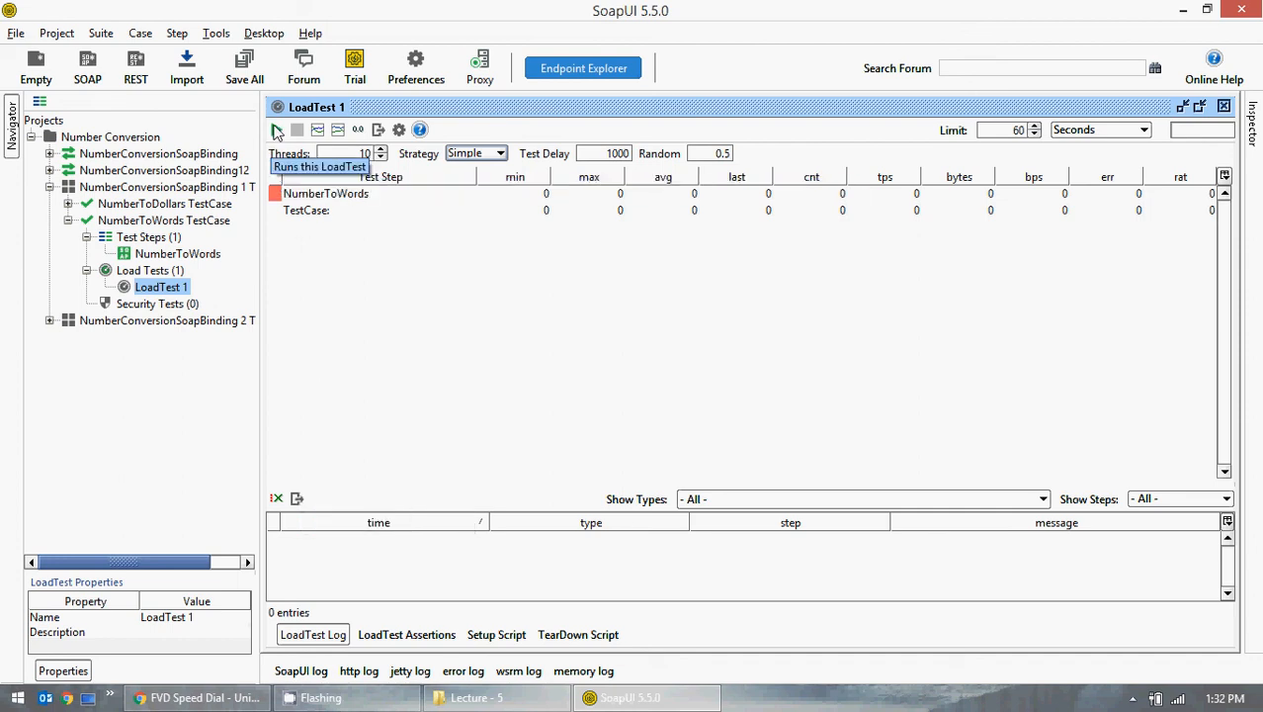
Run the NumberToWords load test and display the memory log graph
{"action": "left_click", "coordinate": [277, 131]}
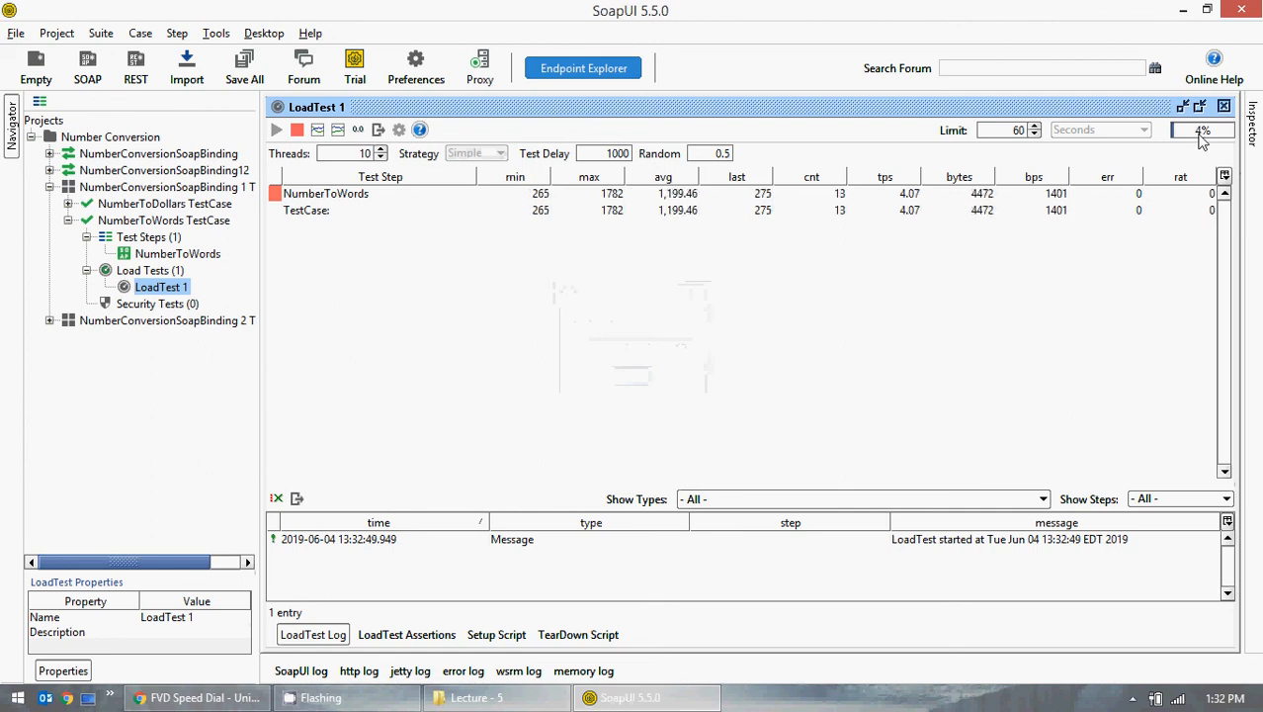
{"action": "left_click", "coordinate": [591, 670]}
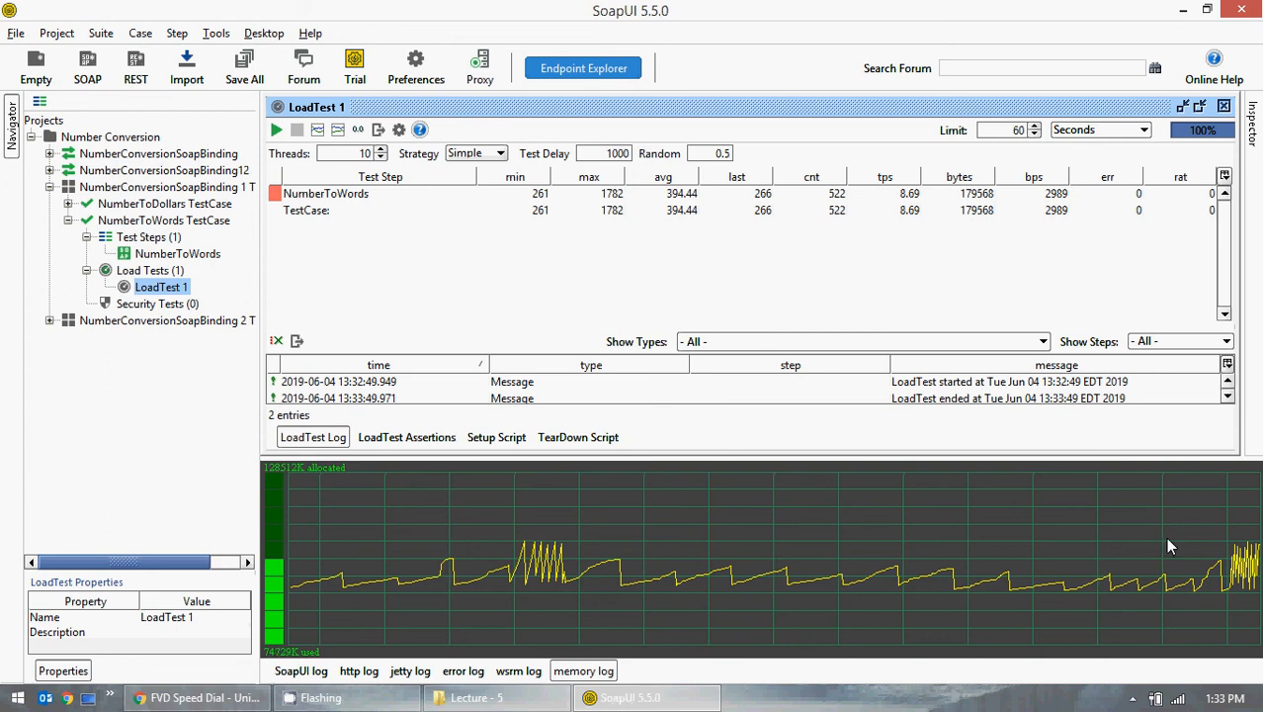
Switch to Paint and paste the captured screen of the load test results and memory graph
{"action": "left_click", "coordinate": [5, 699]}
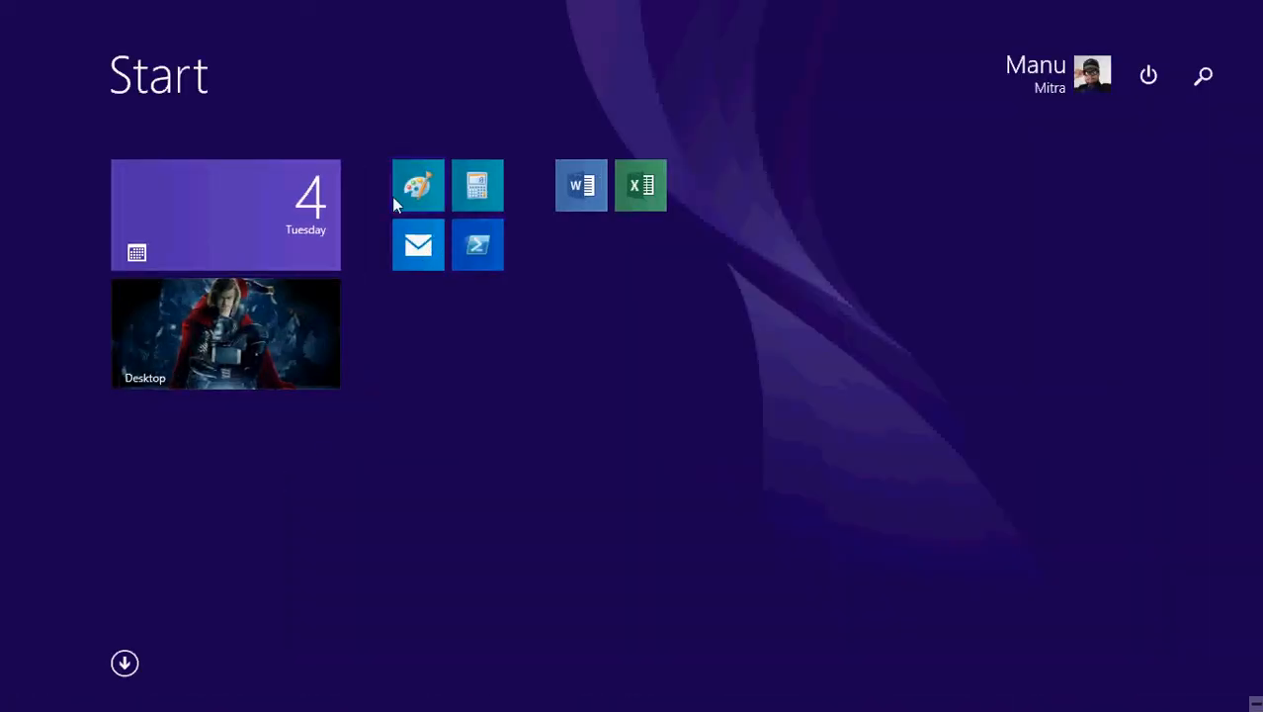
{"action": "left_click", "coordinate": [418, 196]}
{"action": "key", "text": "ctrl+v"}
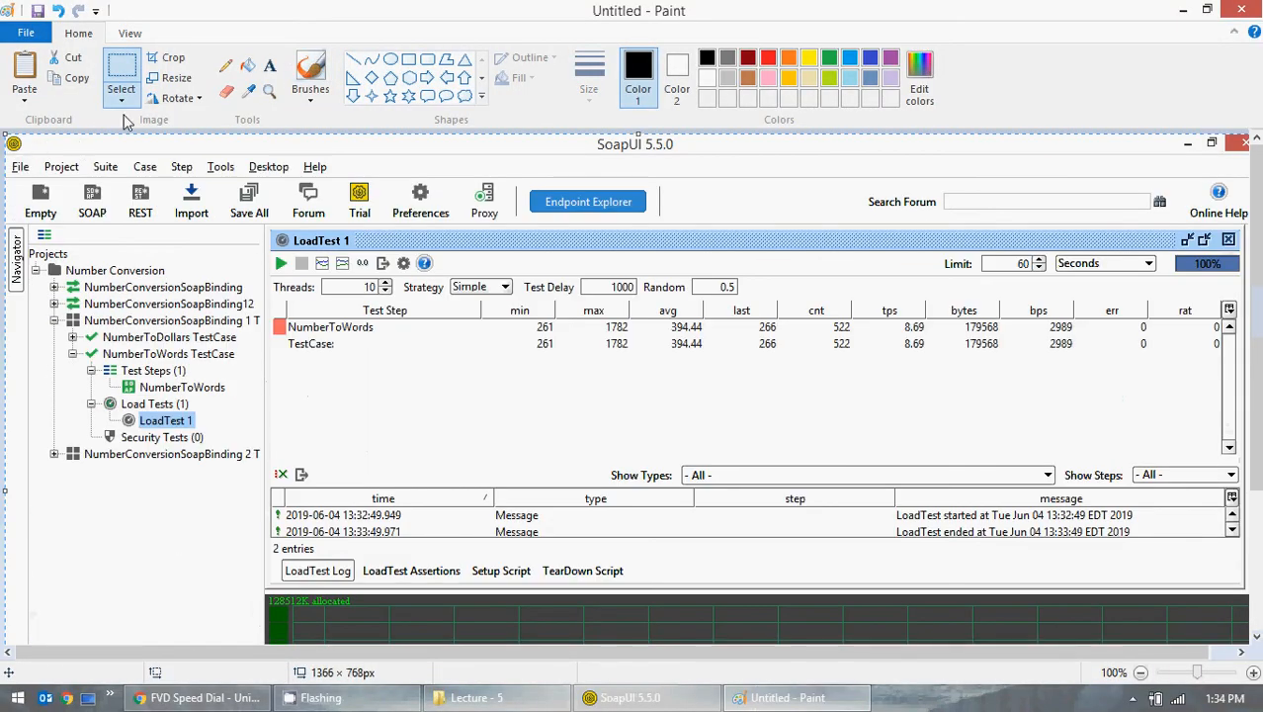
{"action": "left_click", "coordinate": [121, 97]}
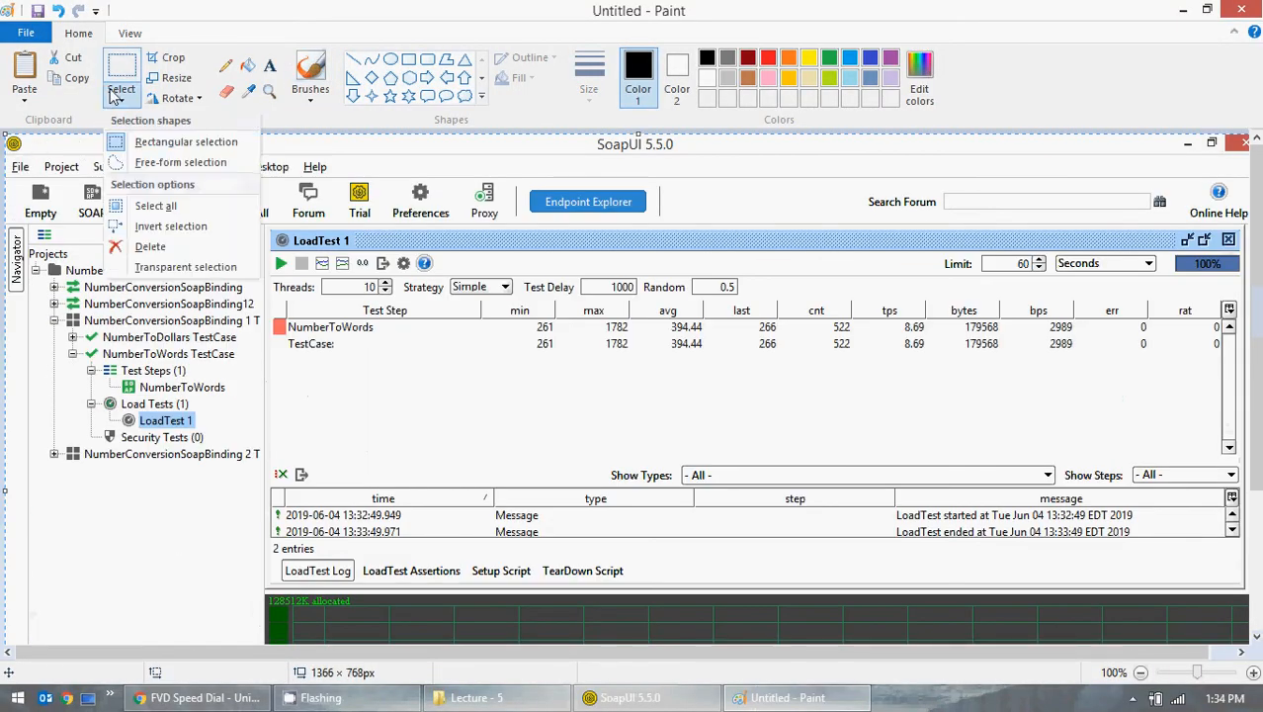
{"action": "left_click", "coordinate": [115, 95]}
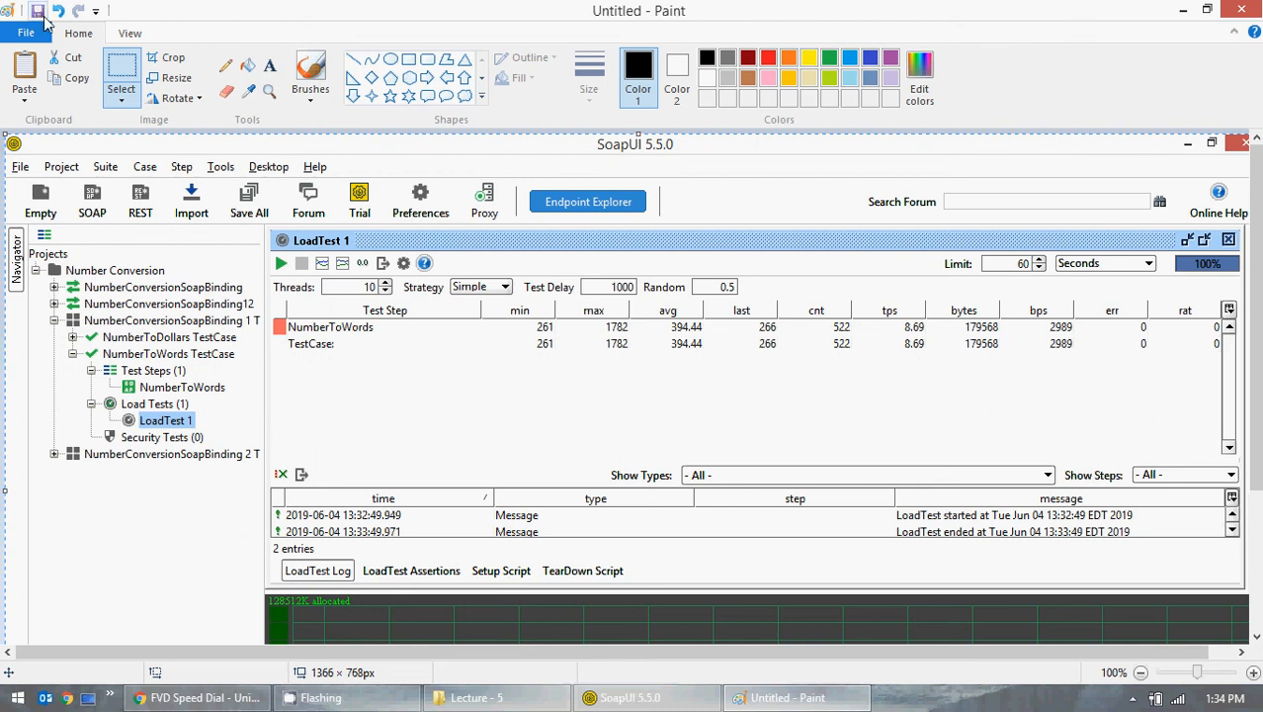
Save the pasted screenshot on the Desktop as Num_words.png in PNG format and close Paint
{"action": "left_click", "coordinate": [25, 33]}
{"action": "left_click", "coordinate": [75, 158]}
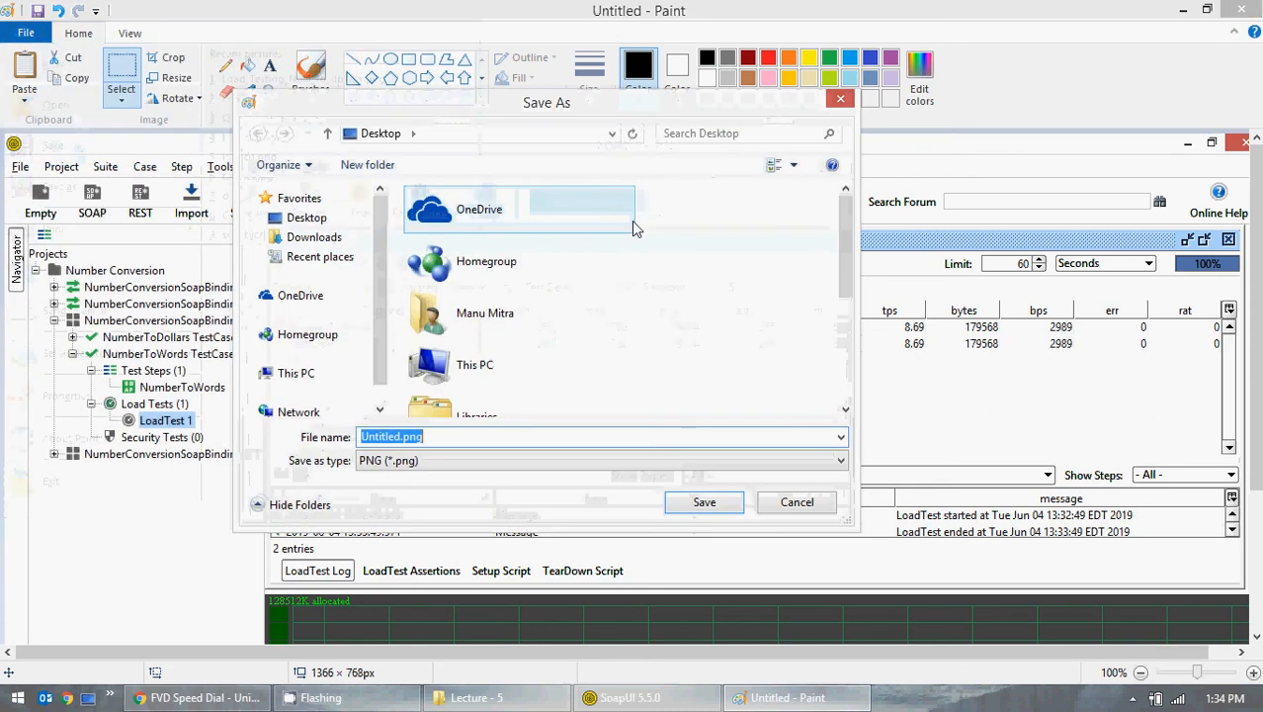
{"action": "double_click", "coordinate": [389, 437]}
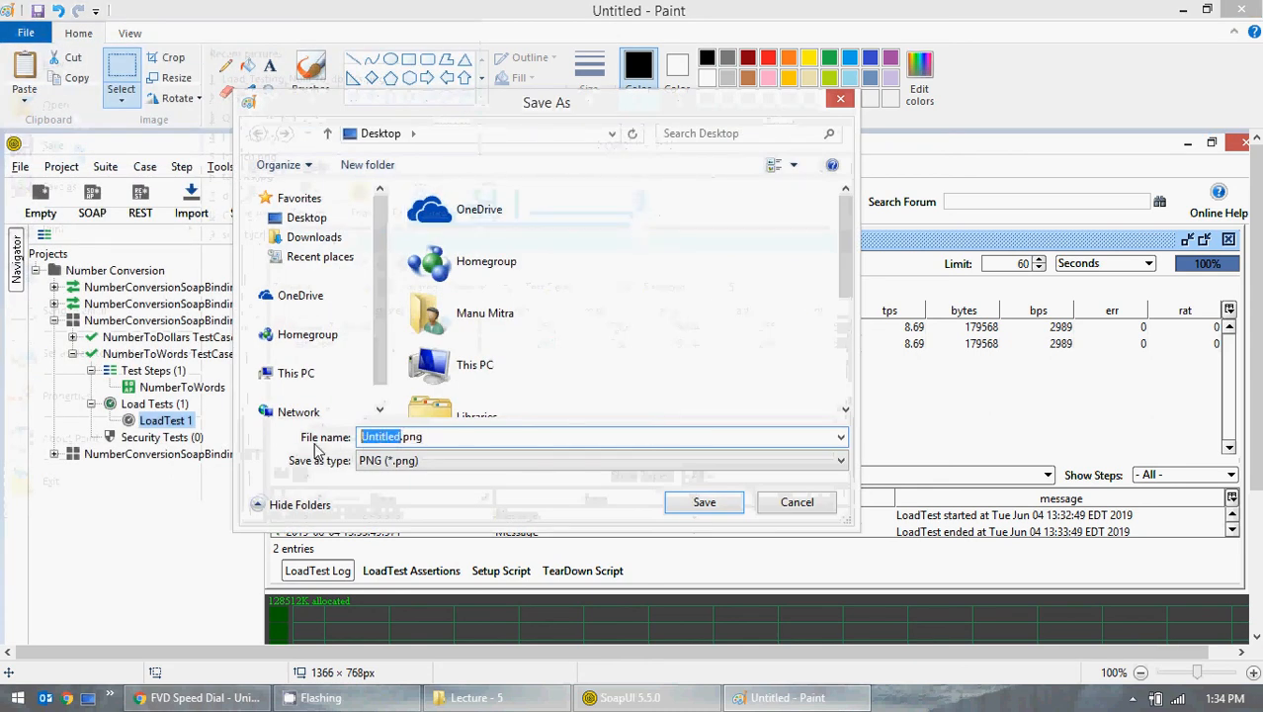
{"action": "type", "text": "Num"}
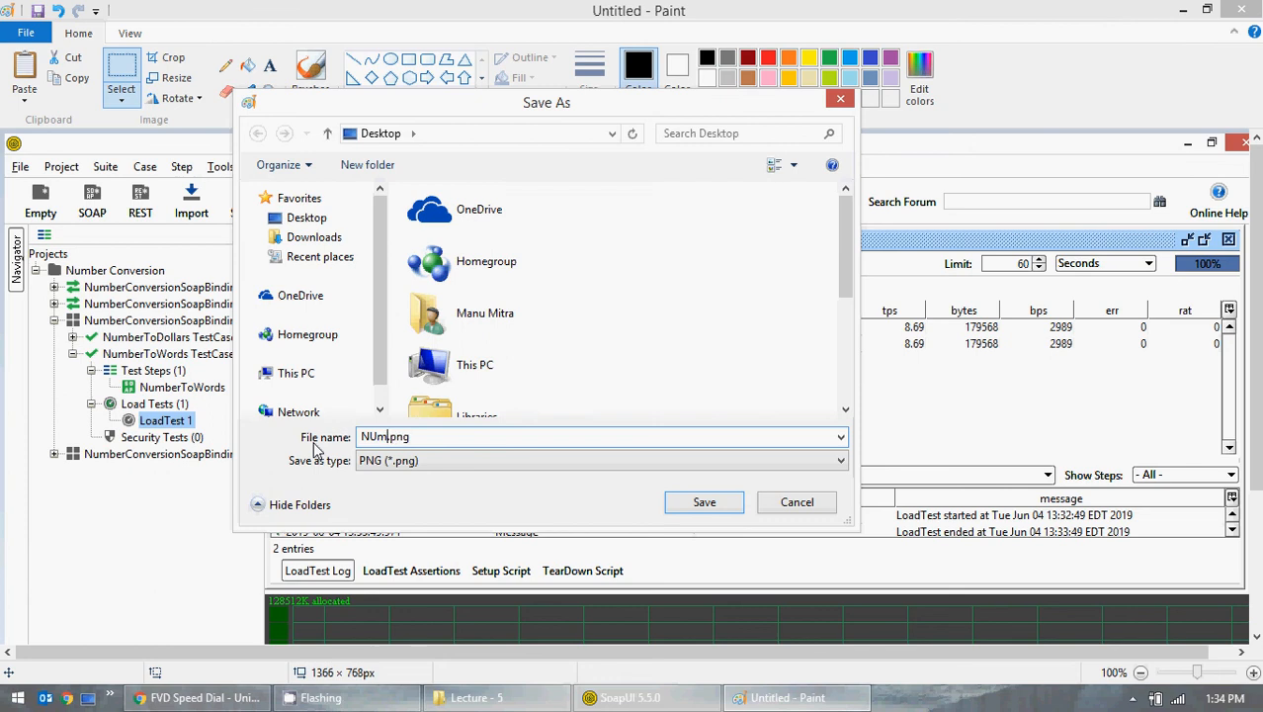
{"action": "key", "text": "BackSpace"}
{"action": "key", "text": "BackSpace"}
{"action": "type", "text": "um_words"}
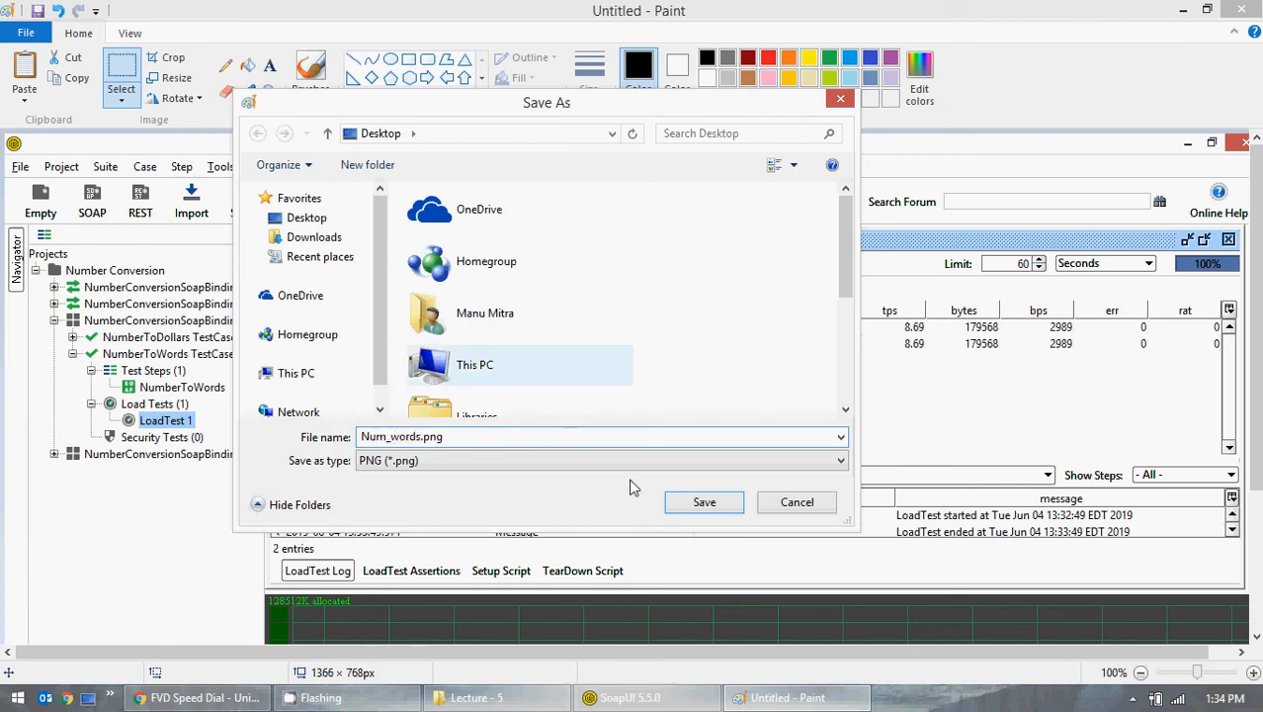
{"action": "left_click", "coordinate": [700, 502]}
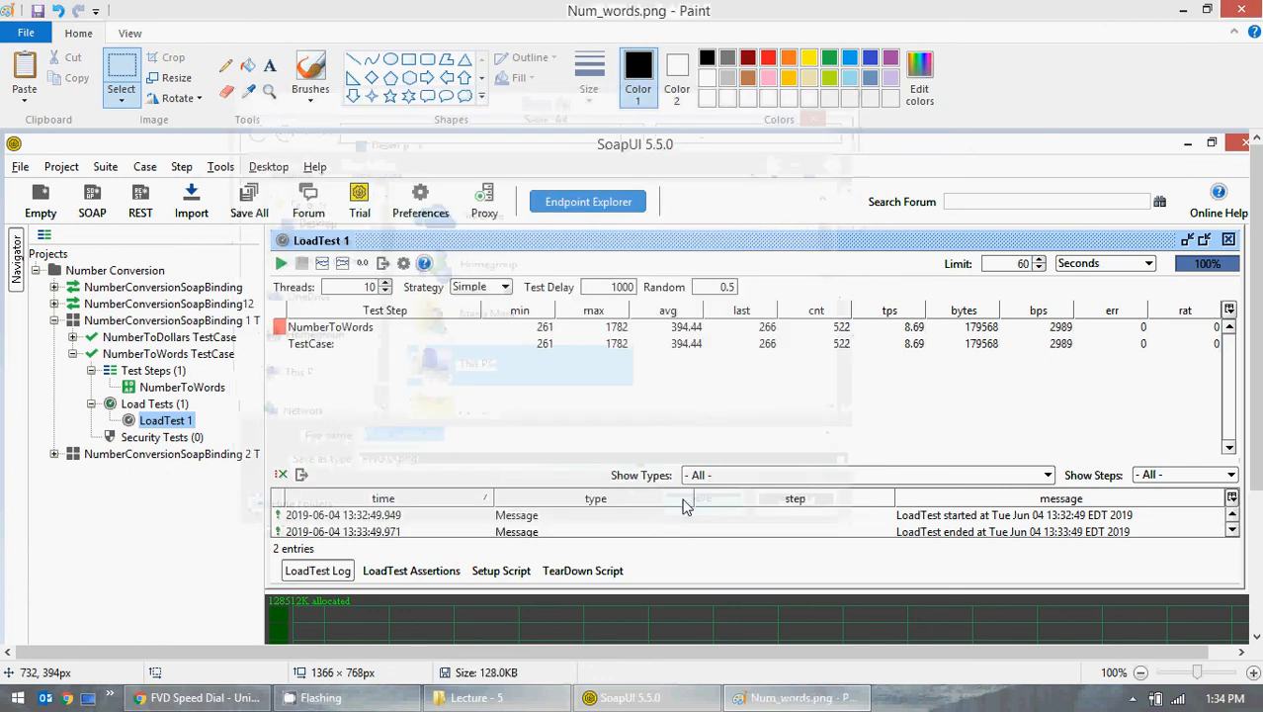
{"action": "left_click", "coordinate": [1248, 10]}
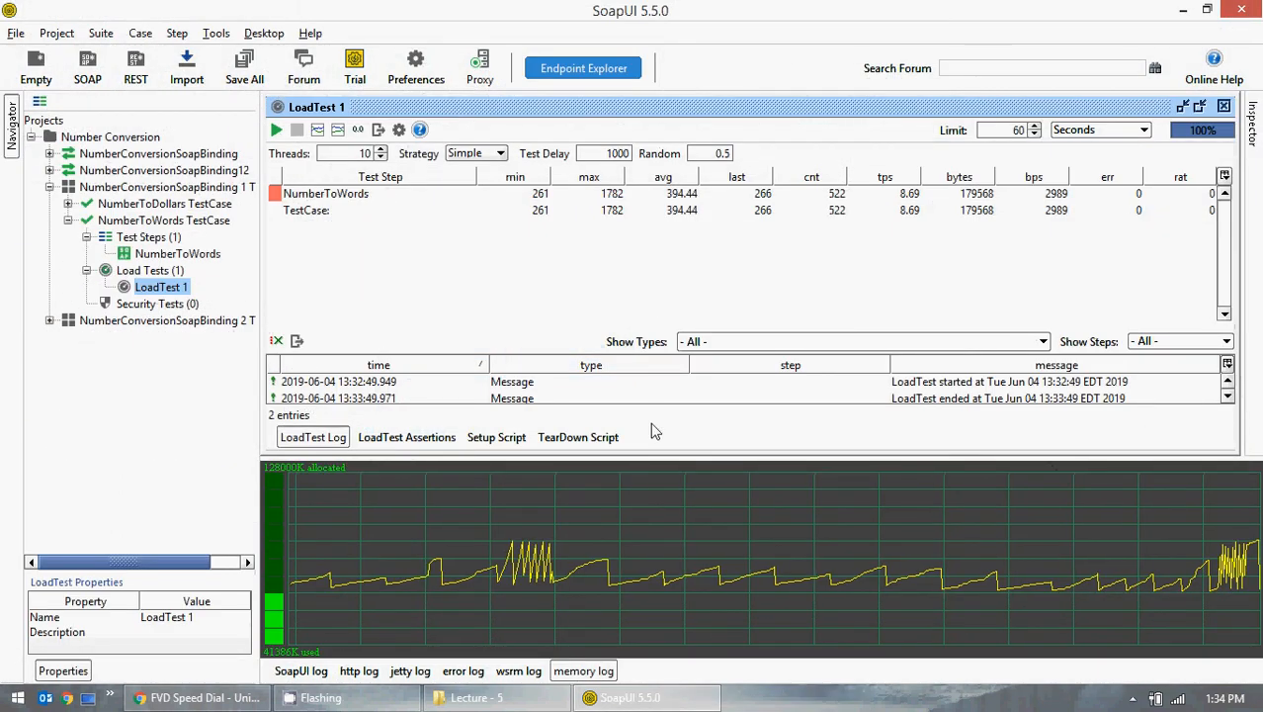
Hide the memory log and show the NumberToWords LoadTest 1 statistics graph at full size
{"action": "left_click", "coordinate": [560, 674]}
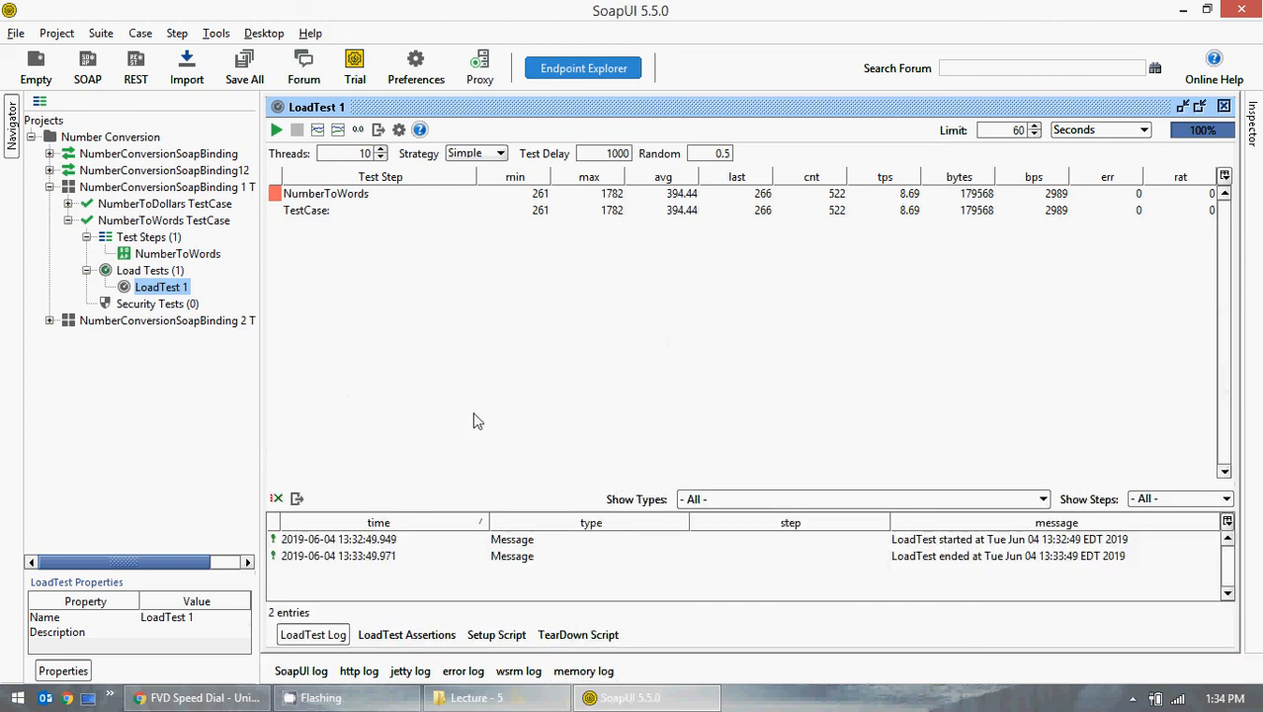
{"action": "left_click", "coordinate": [317, 130]}
{"action": "left_click", "coordinate": [802, 134]}
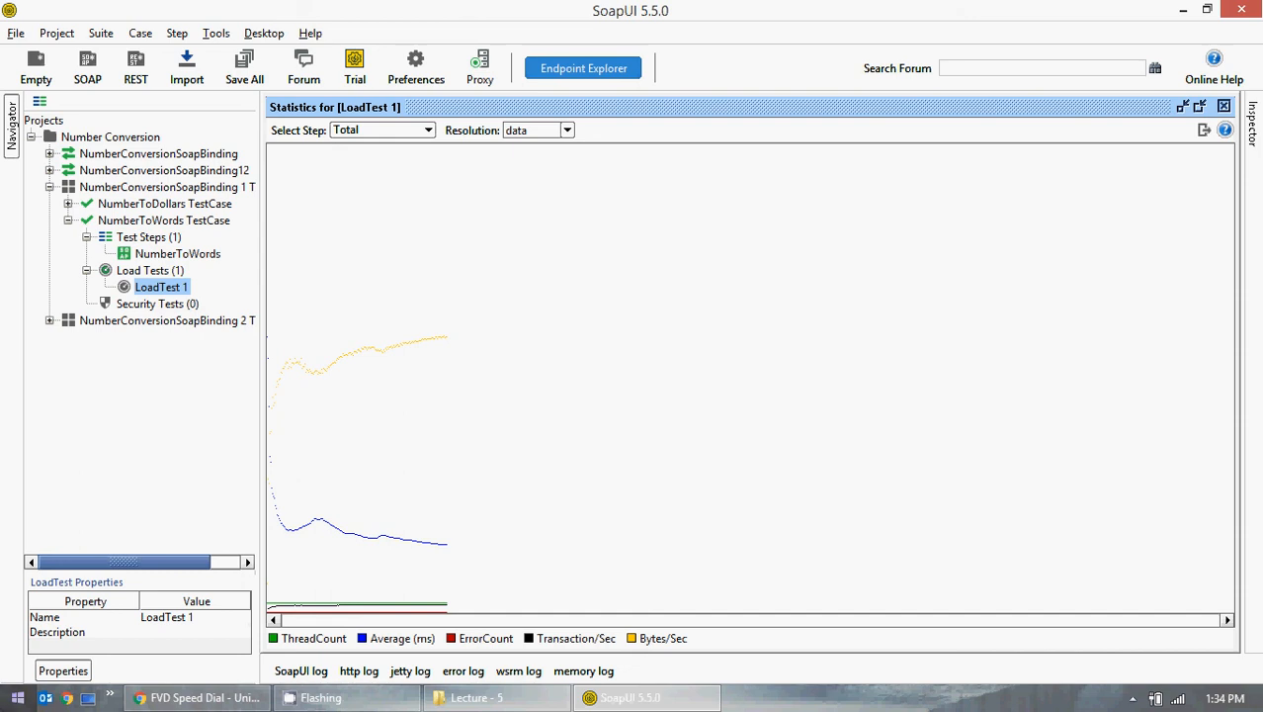
Paste the captured statistics screen into Paint and select a rectangular region of about 1064 × 632 px around the graph window
{"action": "key", "text": "super"}
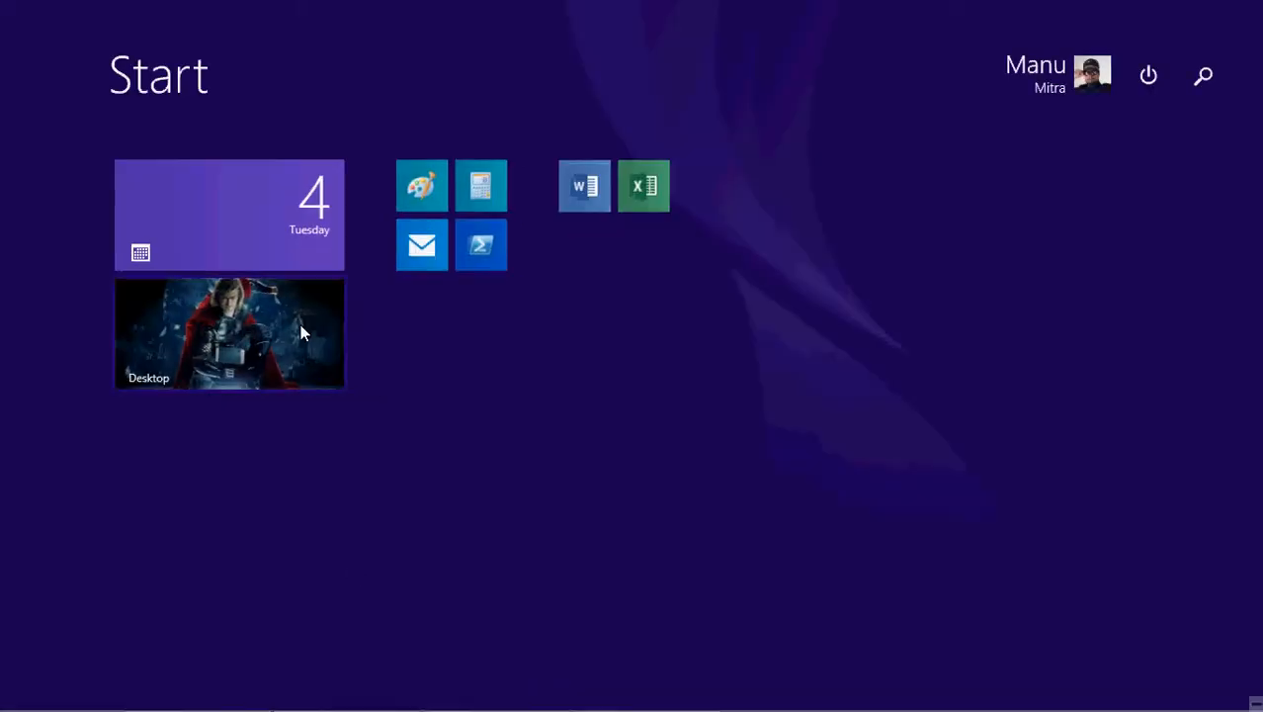
{"action": "left_click", "coordinate": [435, 174]}
{"action": "key", "text": "ctrl+v"}
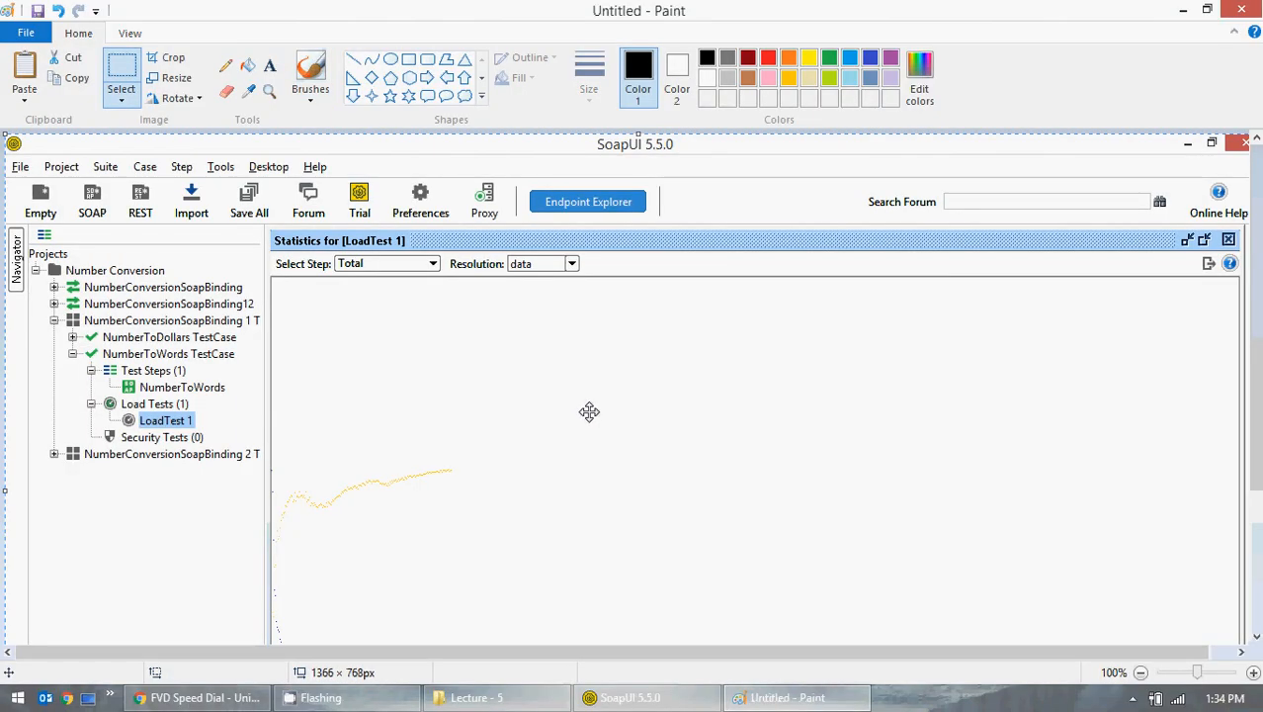
{"action": "scroll", "coordinate": [583, 407], "scroll_direction": "down", "scroll_amount": 3}
{"action": "left_click", "coordinate": [122, 100]}
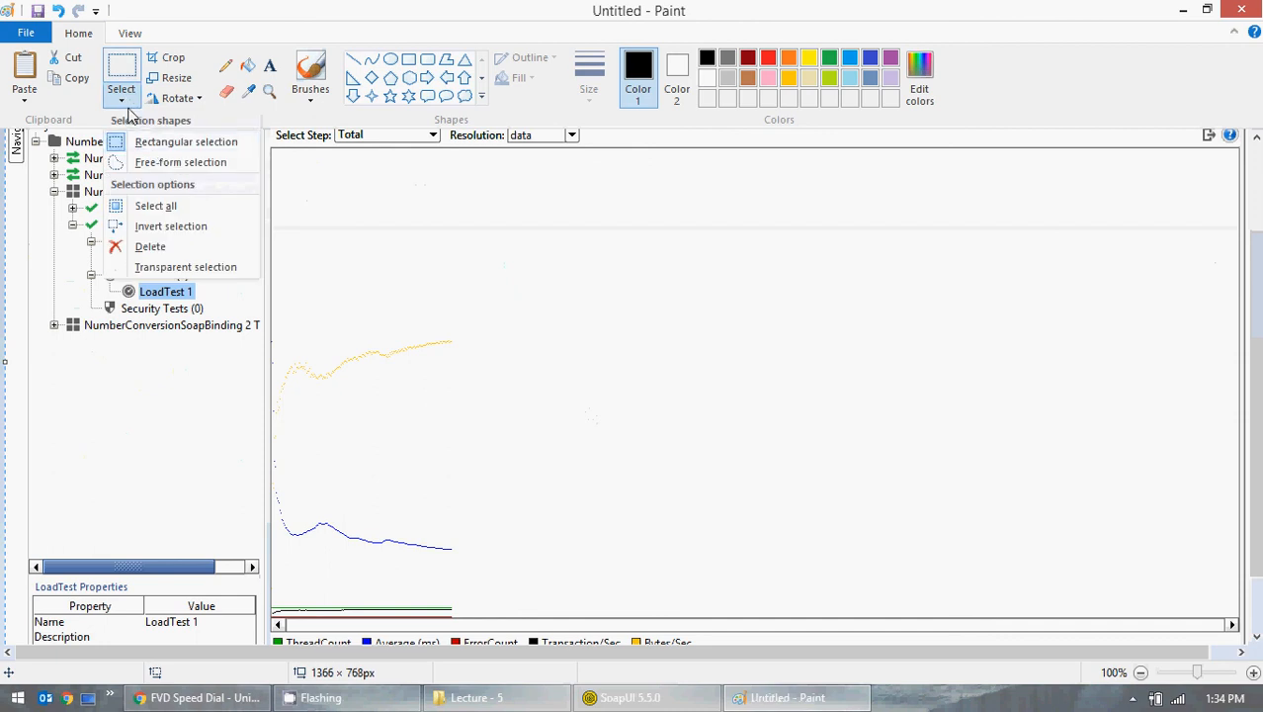
{"action": "left_click", "coordinate": [154, 141]}
{"action": "scroll", "coordinate": [291, 238], "scroll_direction": "up", "scroll_amount": 3}
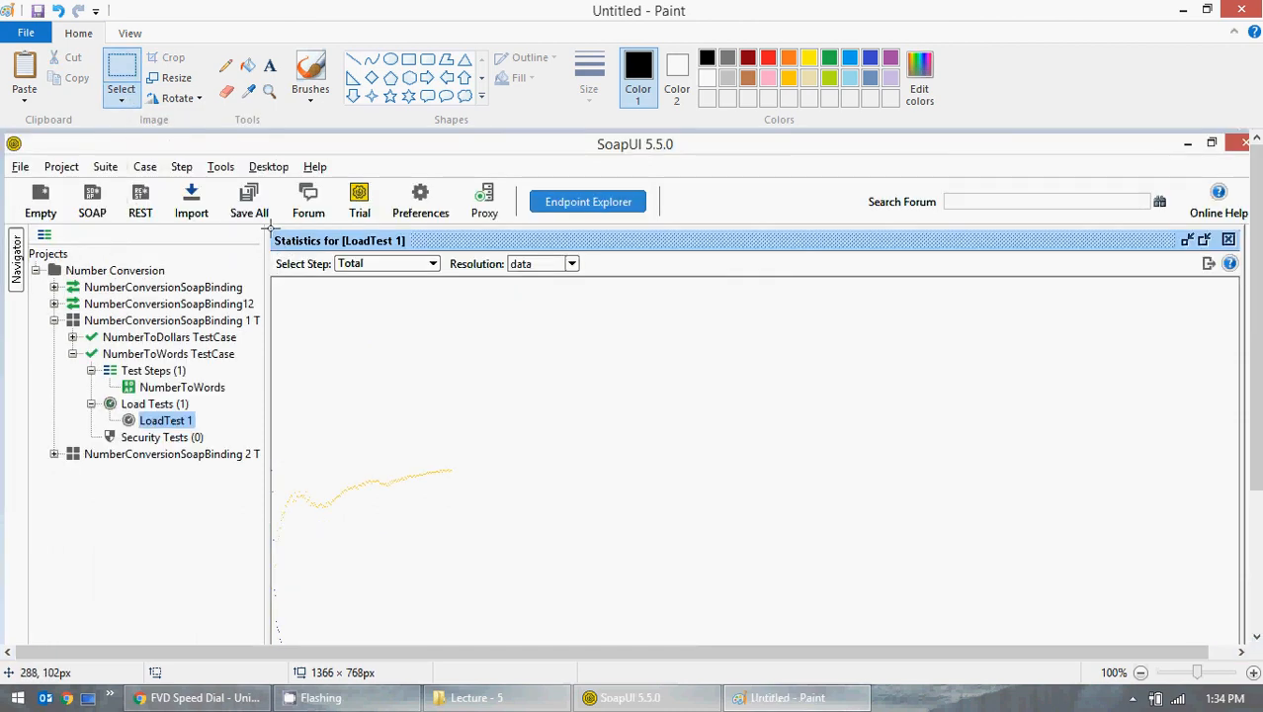
{"action": "mouse_move", "coordinate": [268, 228]}
{"action": "left_mouse_down"}
{"action": "mouse_move", "coordinate": [1143, 550]}
{"action": "mouse_move", "coordinate": [1175, 564]}
{"action": "mouse_move", "coordinate": [1176, 583]}
{"action": "mouse_move", "coordinate": [1252, 607]}
{"action": "left_mouse_up"}
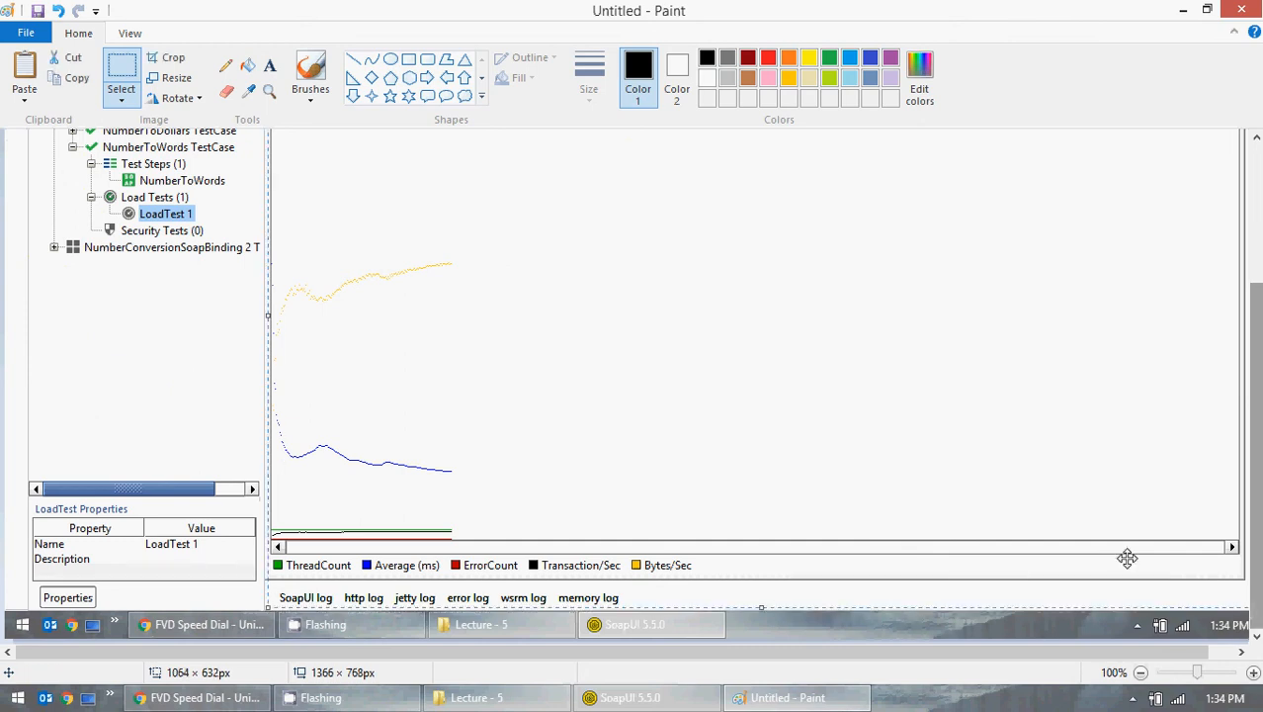
Start a new Paint picture without saving the full screenshot, and paste the copied statistics graph region into it
{"action": "left_click", "coordinate": [30, 33]}
{"action": "left_click", "coordinate": [55, 69]}
{"action": "left_click", "coordinate": [666, 349]}
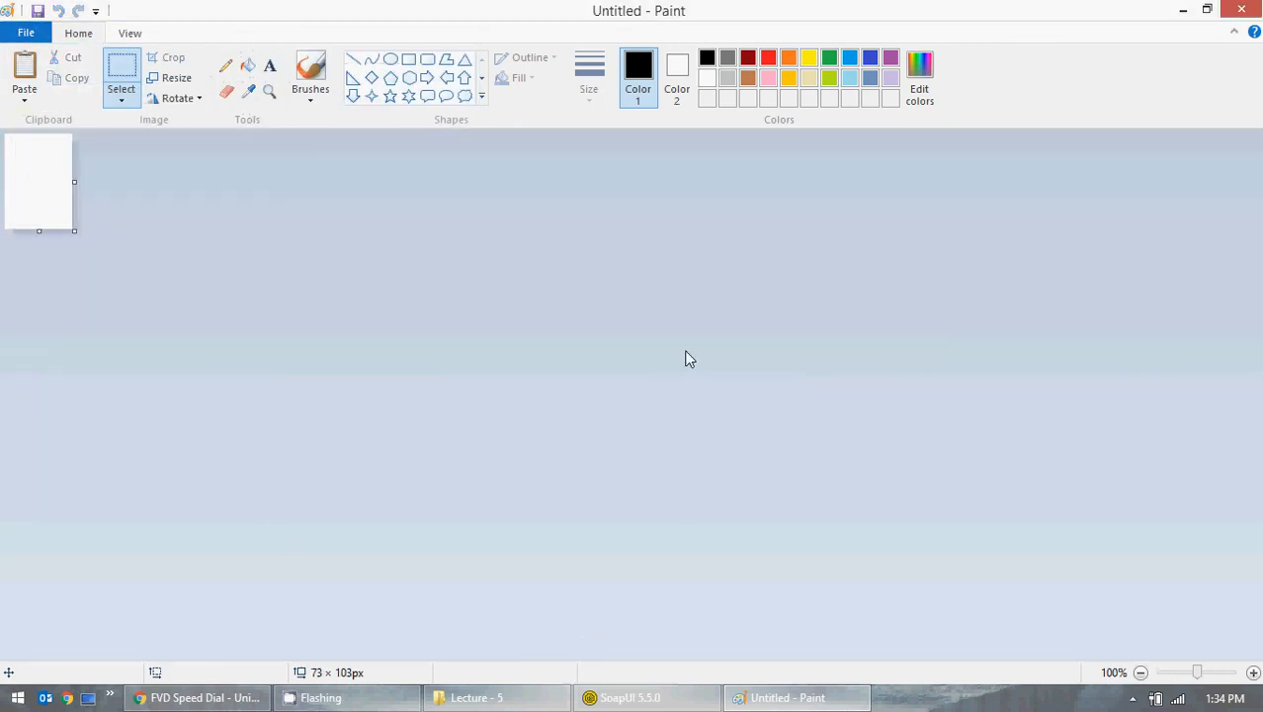
{"action": "key", "text": "ctrl+v"}
Save the pasted graph image on the Desktop as load_testing_num_to_words.png in PNG format and close Paint
{"action": "left_click", "coordinate": [26, 33]}
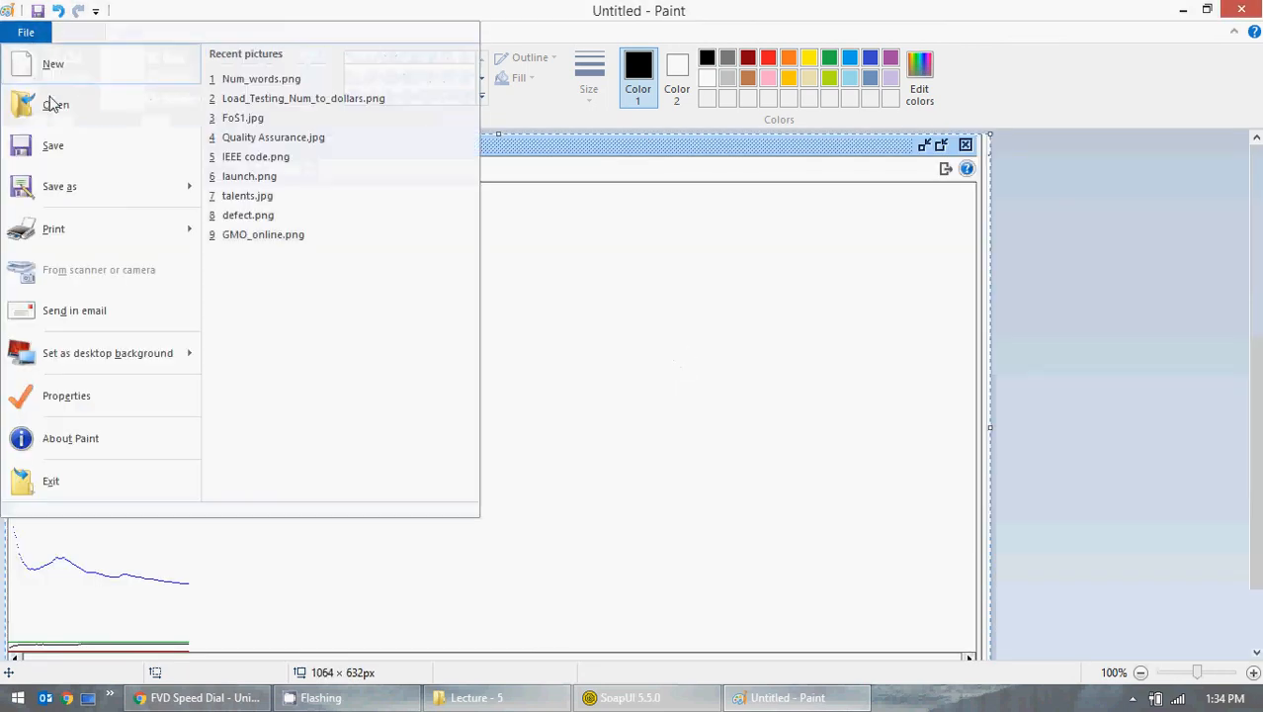
{"action": "left_click", "coordinate": [49, 148]}
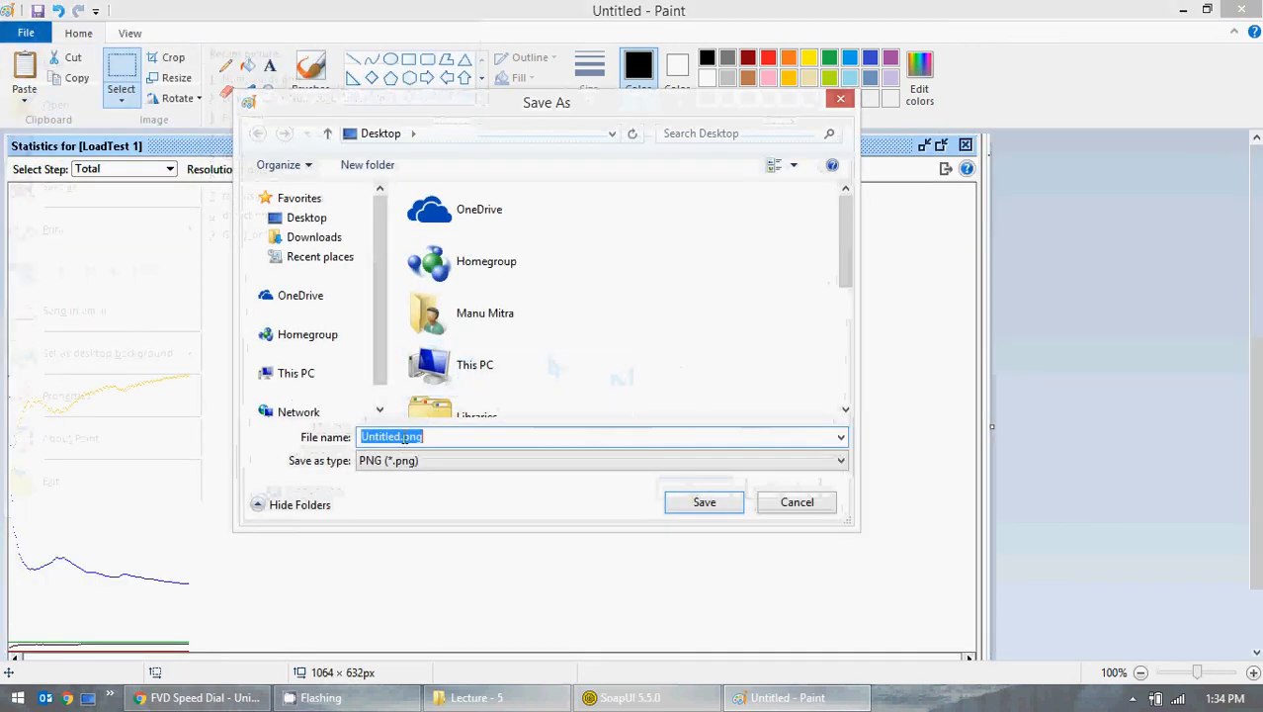
{"action": "left_click_drag", "start_coordinate": [400, 436], "coordinate": [321, 440]}
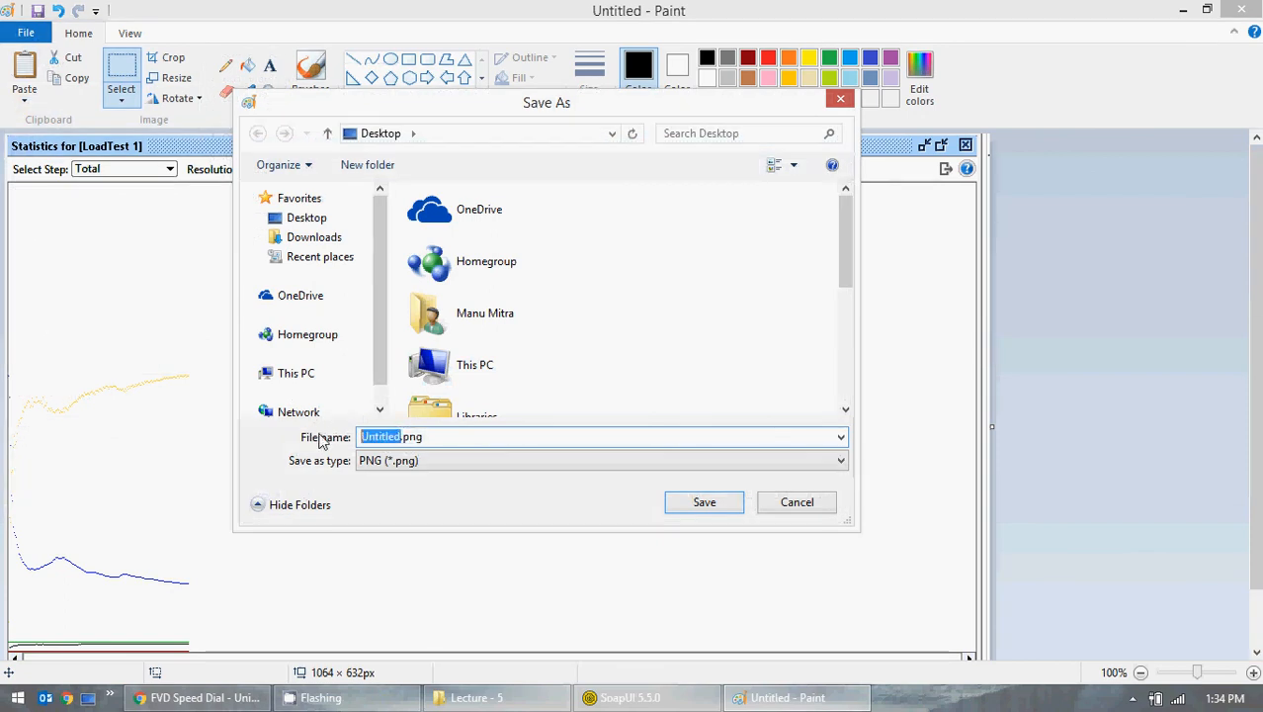
{"action": "type", "text": "load"}
{"action": "type", "text": "_testing"}
{"action": "type", "text": "_num_to"}
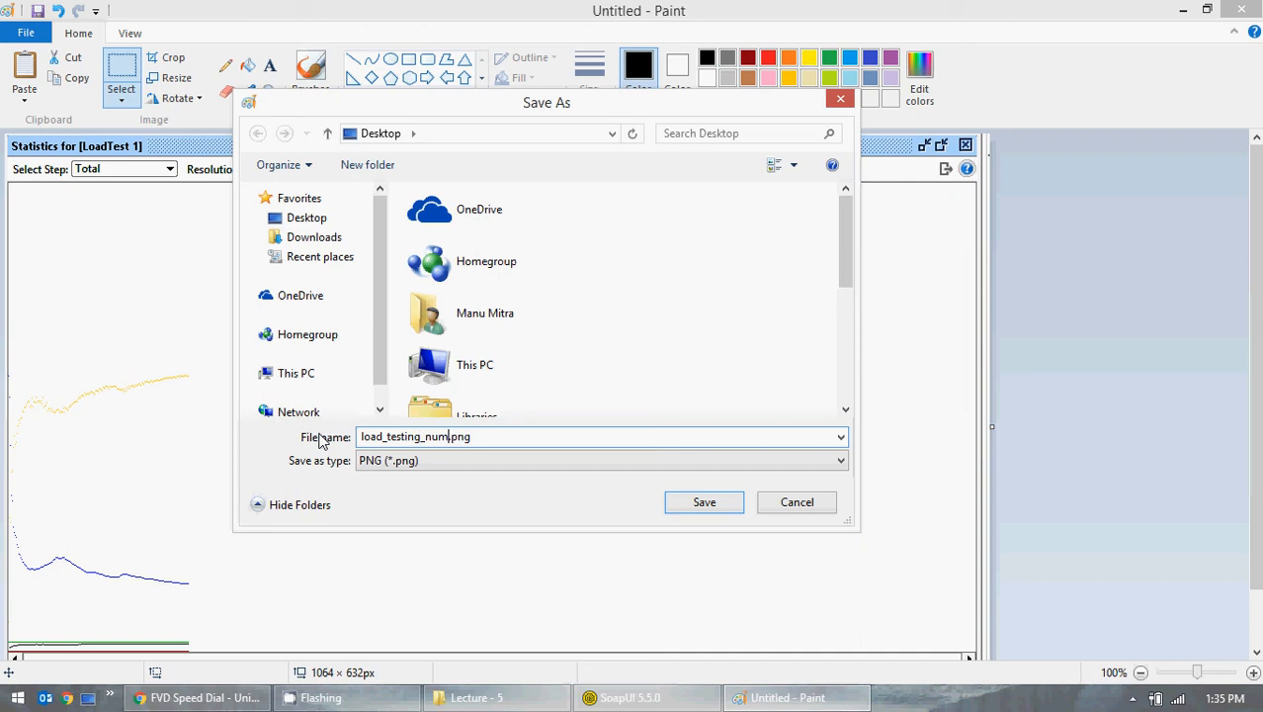
{"action": "type", "text": "_words"}
{"action": "left_click", "coordinate": [734, 510]}
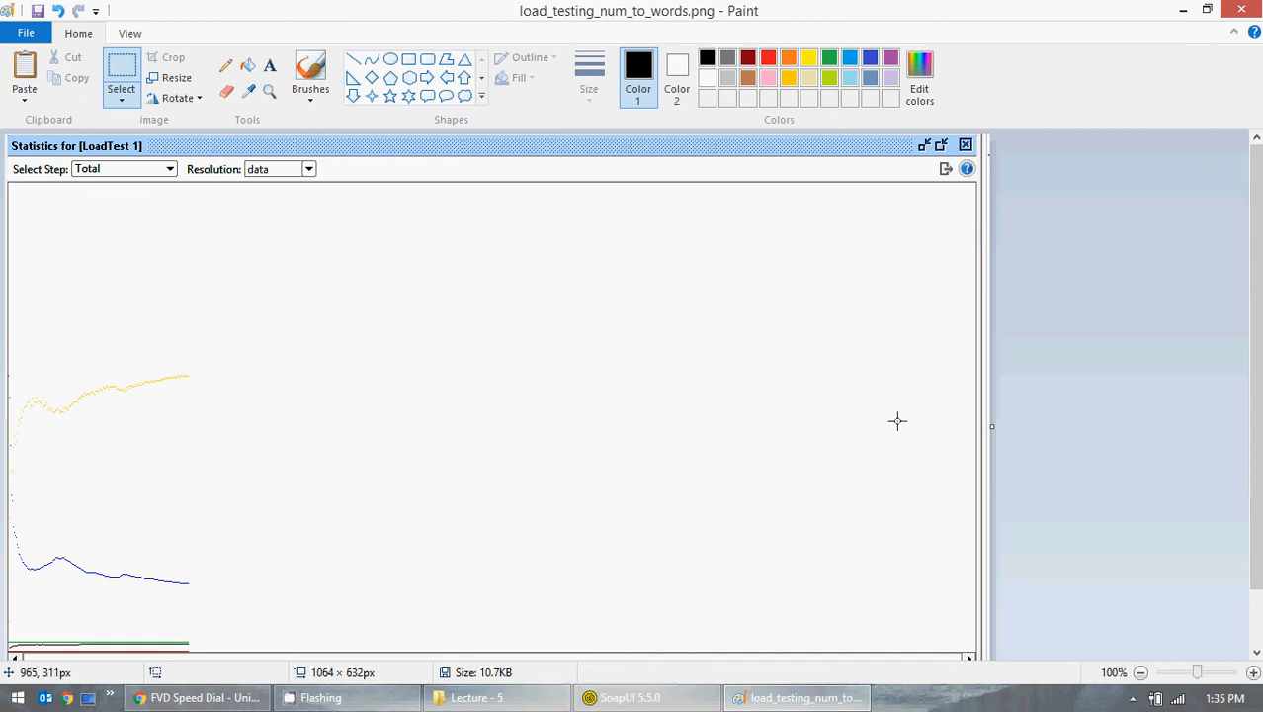
{"action": "left_click", "coordinate": [1242, 9]}
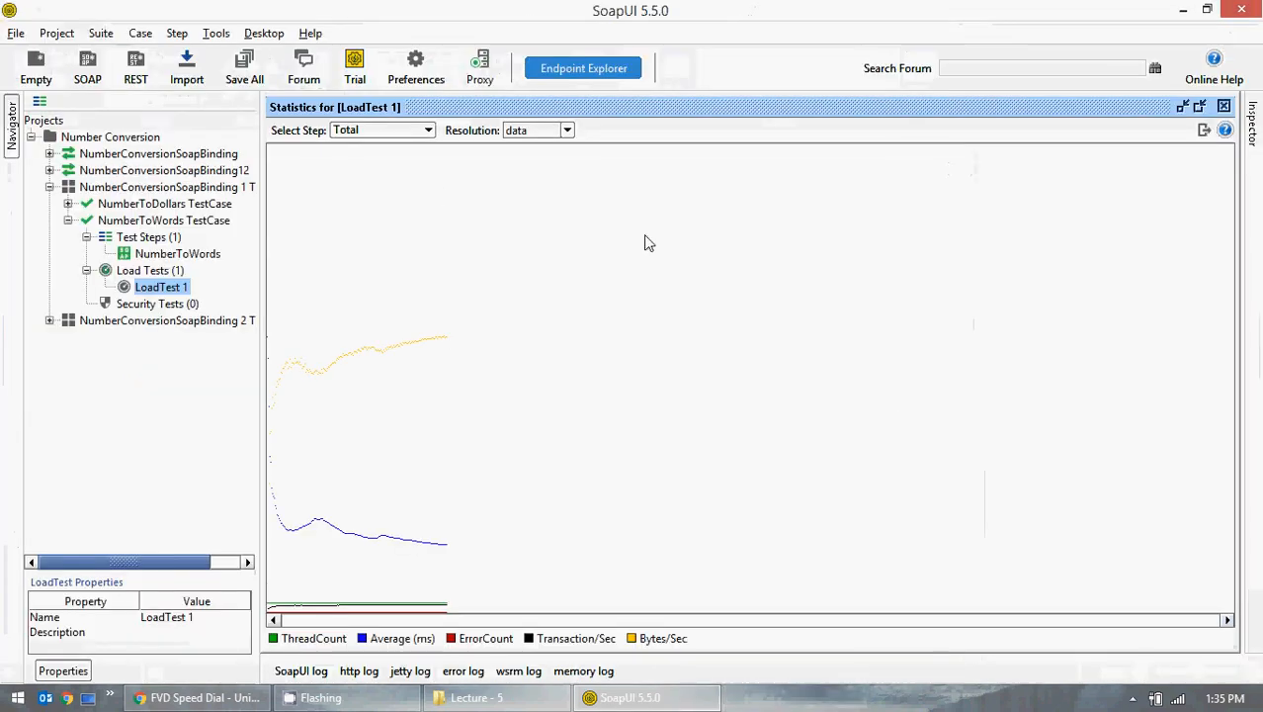
Export the NumberToWords LoadTest 1 statistics data to the Desktop as load_test_num_to_words.csv
{"action": "left_click", "coordinate": [1204, 130]}
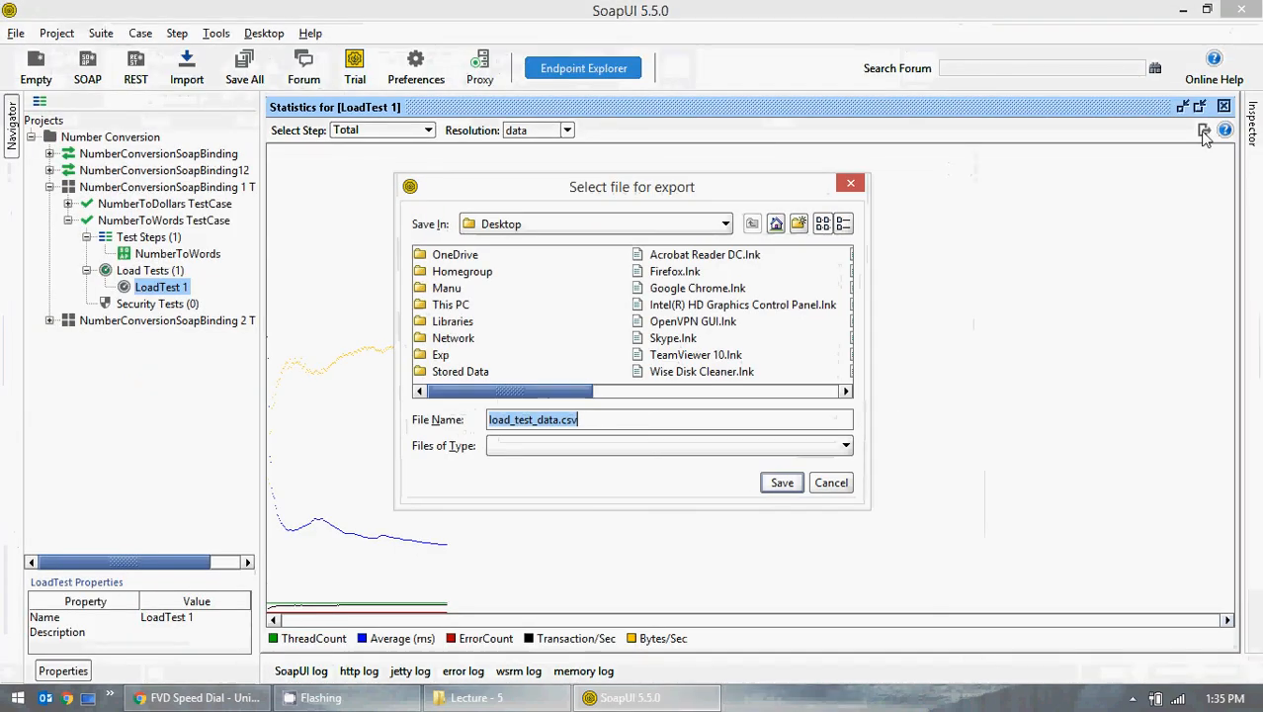
{"action": "left_click", "coordinate": [538, 420]}
{"action": "left_click_drag", "start_coordinate": [538, 420], "coordinate": [554, 421]}
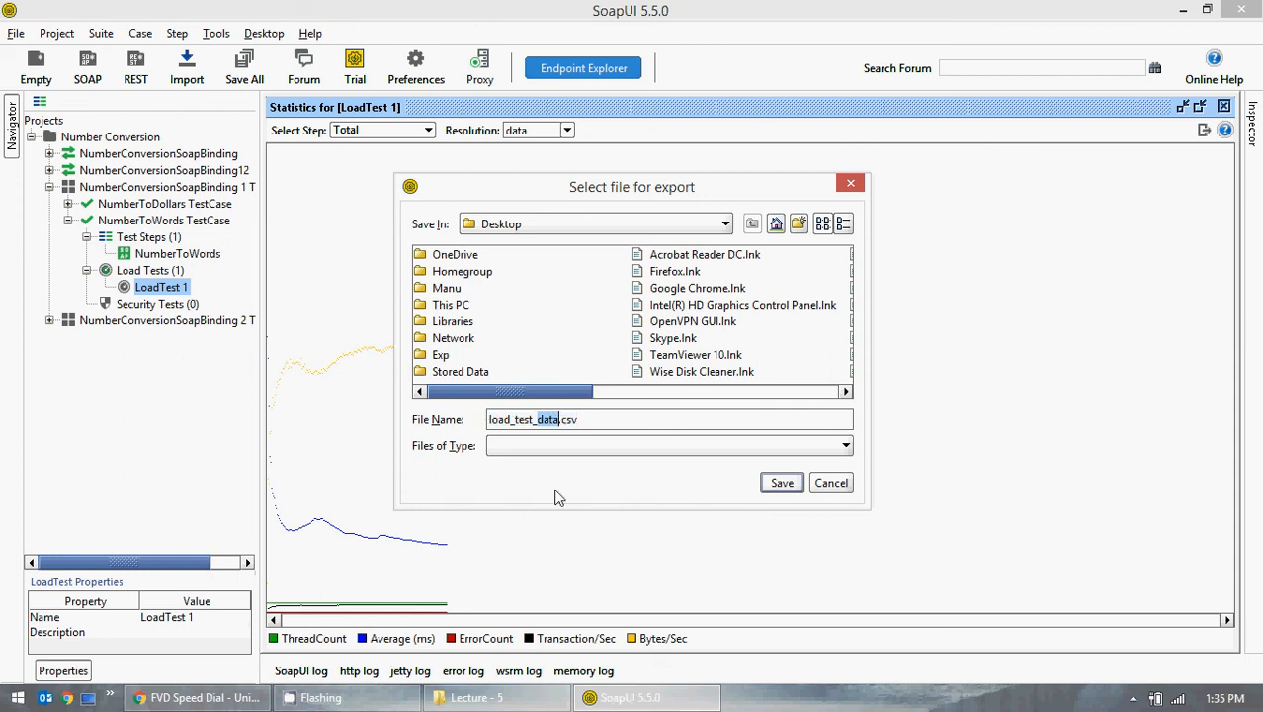
{"action": "type", "text": "num_to_words"}
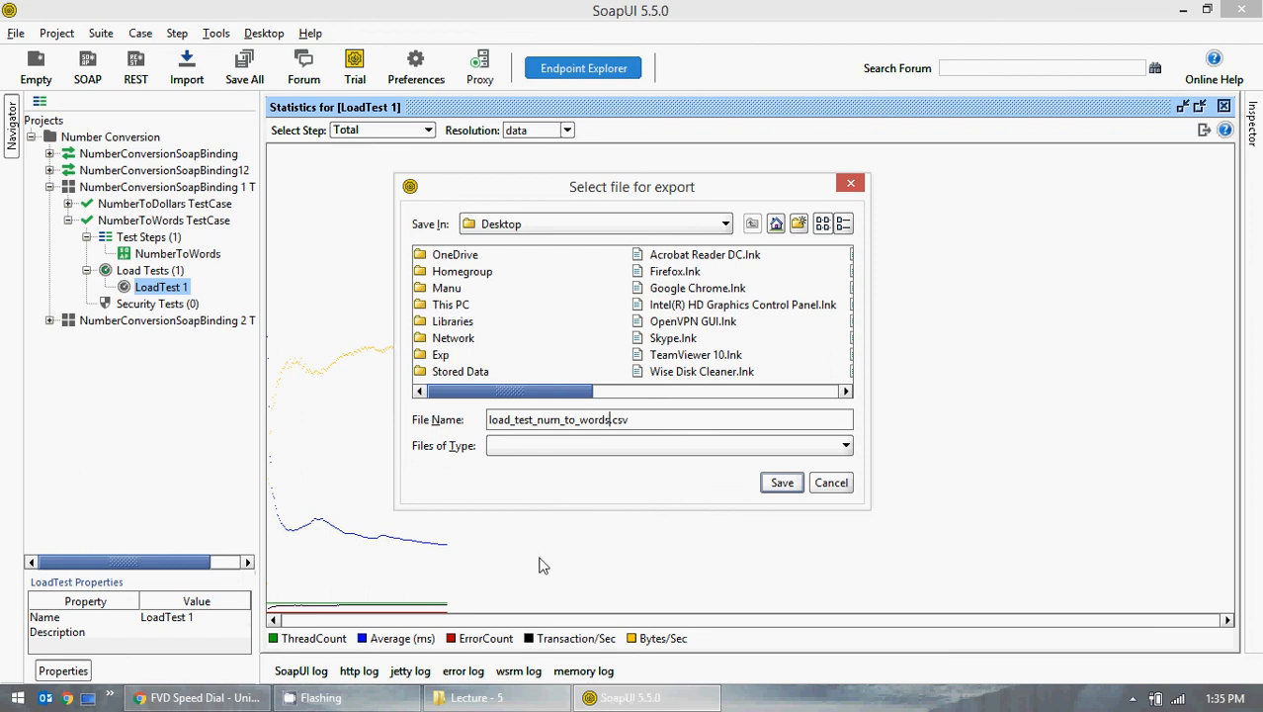
{"action": "left_click", "coordinate": [782, 487]}
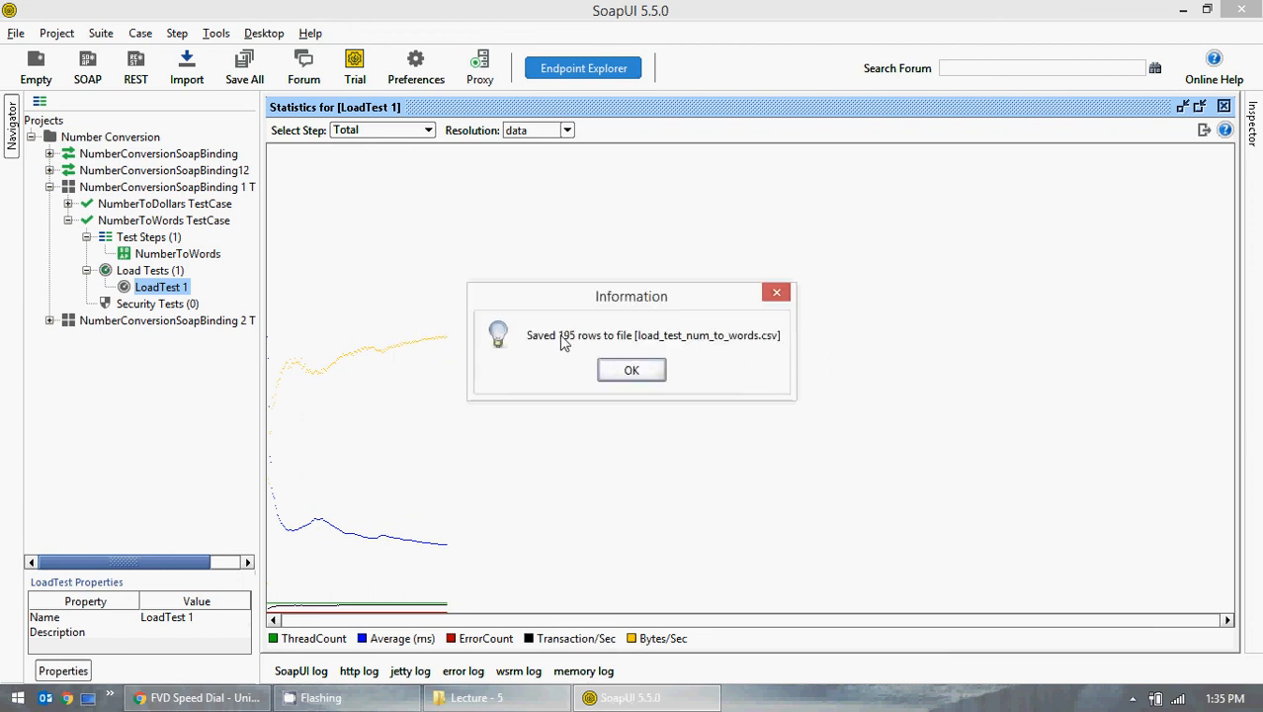
{"action": "left_click", "coordinate": [637, 371]}
Move load_testing_num_to_words.png, load_test_num_to_words.csv and Num_words.png from the Desktop into the Lecture - 5 folder
{"action": "left_click", "coordinate": [1184, 10]}
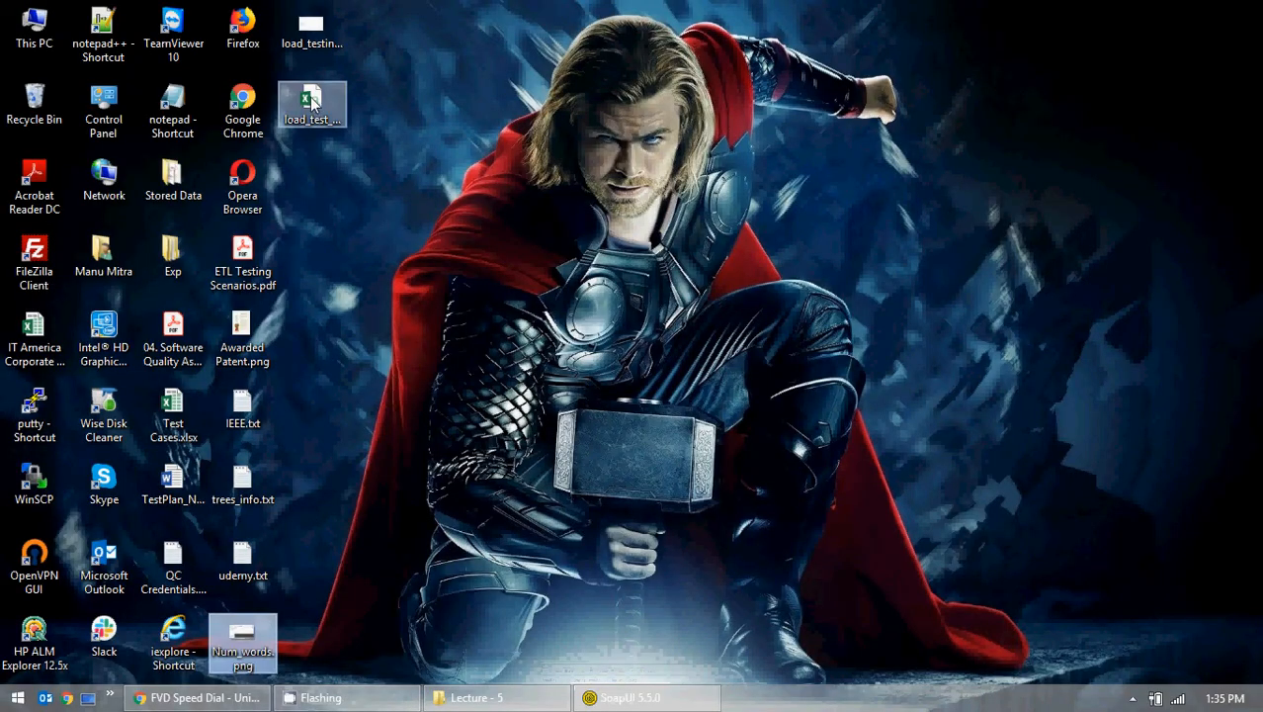
{"action": "right_click", "coordinate": [313, 30]}
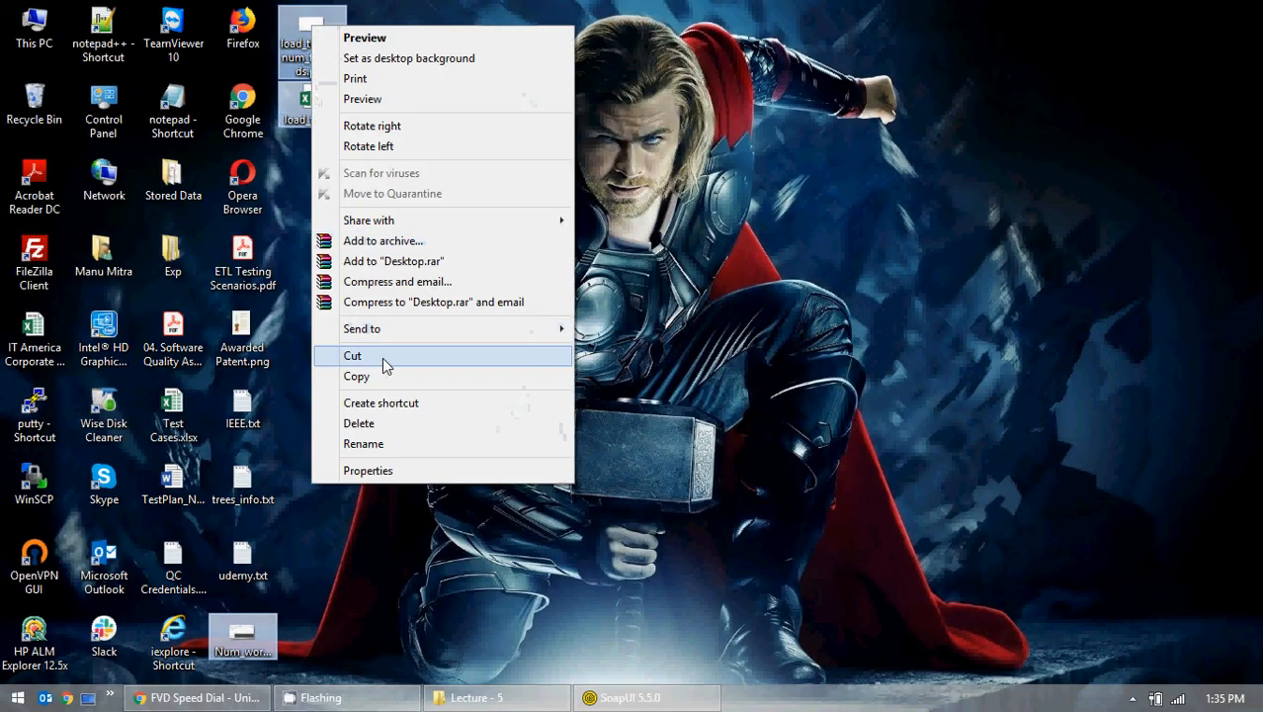
{"action": "left_click", "coordinate": [384, 357]}
{"action": "left_click", "coordinate": [471, 698]}
{"action": "right_click", "coordinate": [626, 372]}
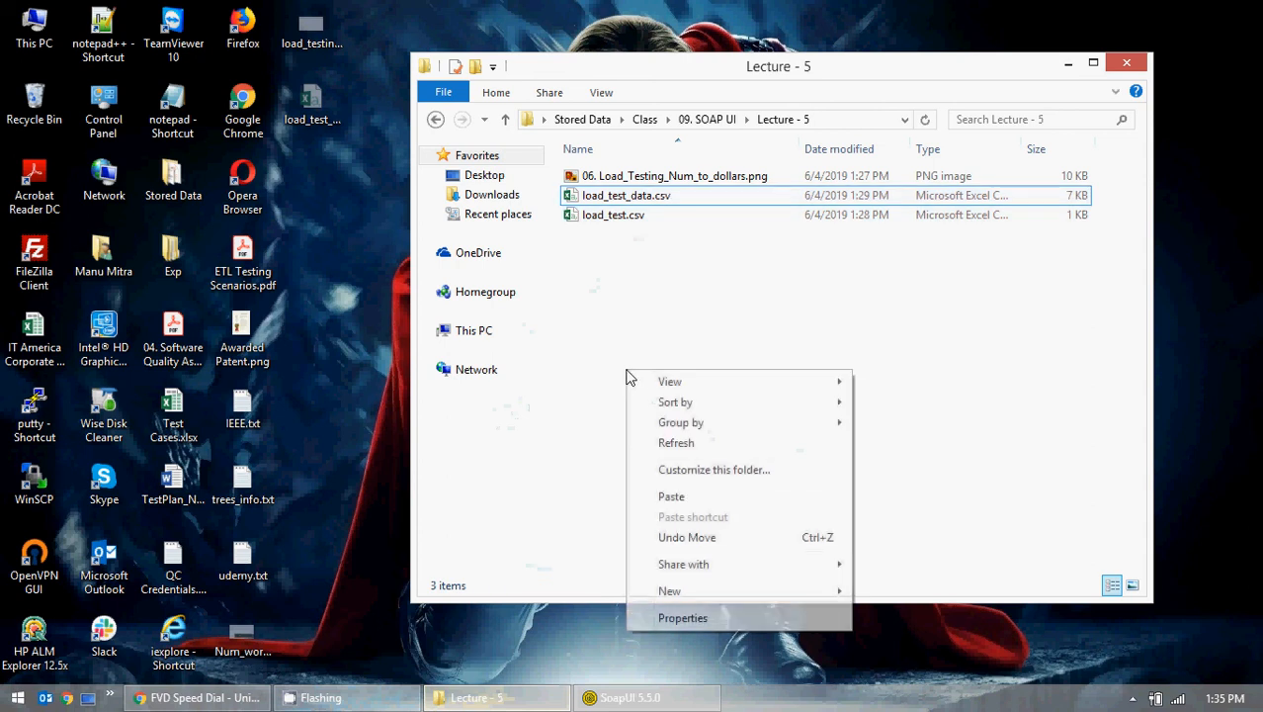
{"action": "left_click", "coordinate": [672, 497]}
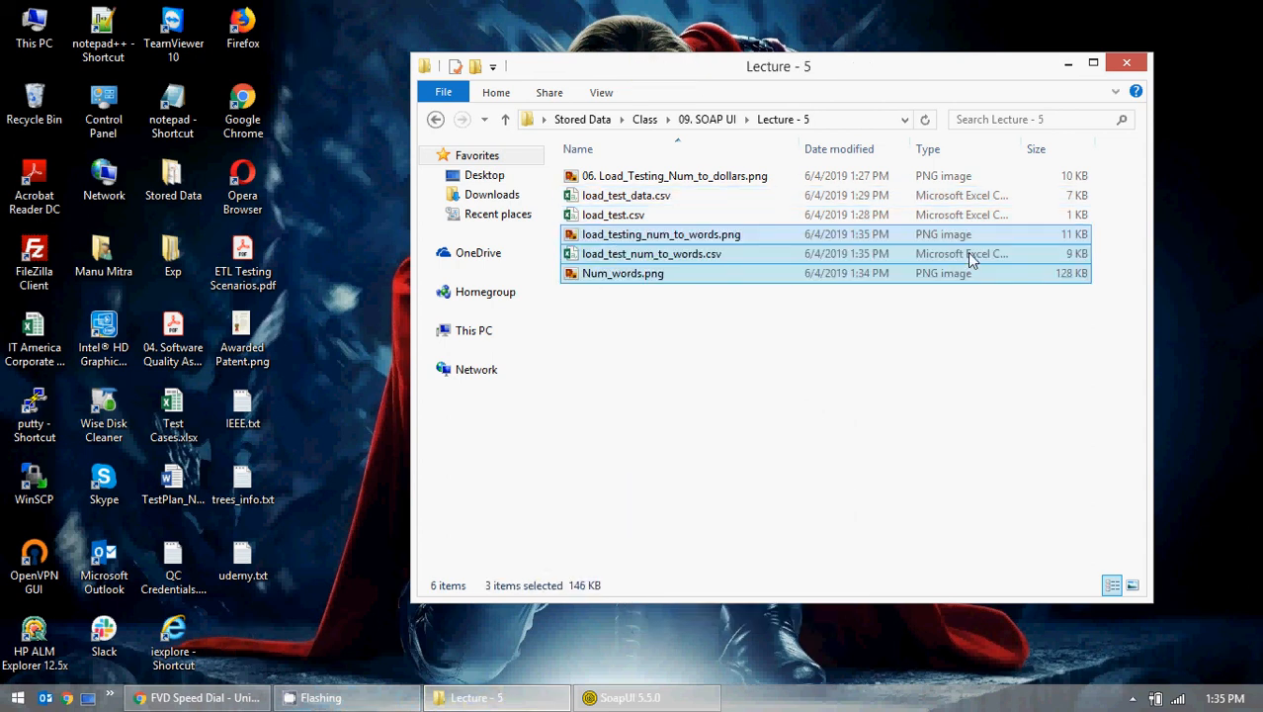
{"action": "left_click", "coordinate": [1068, 64]}
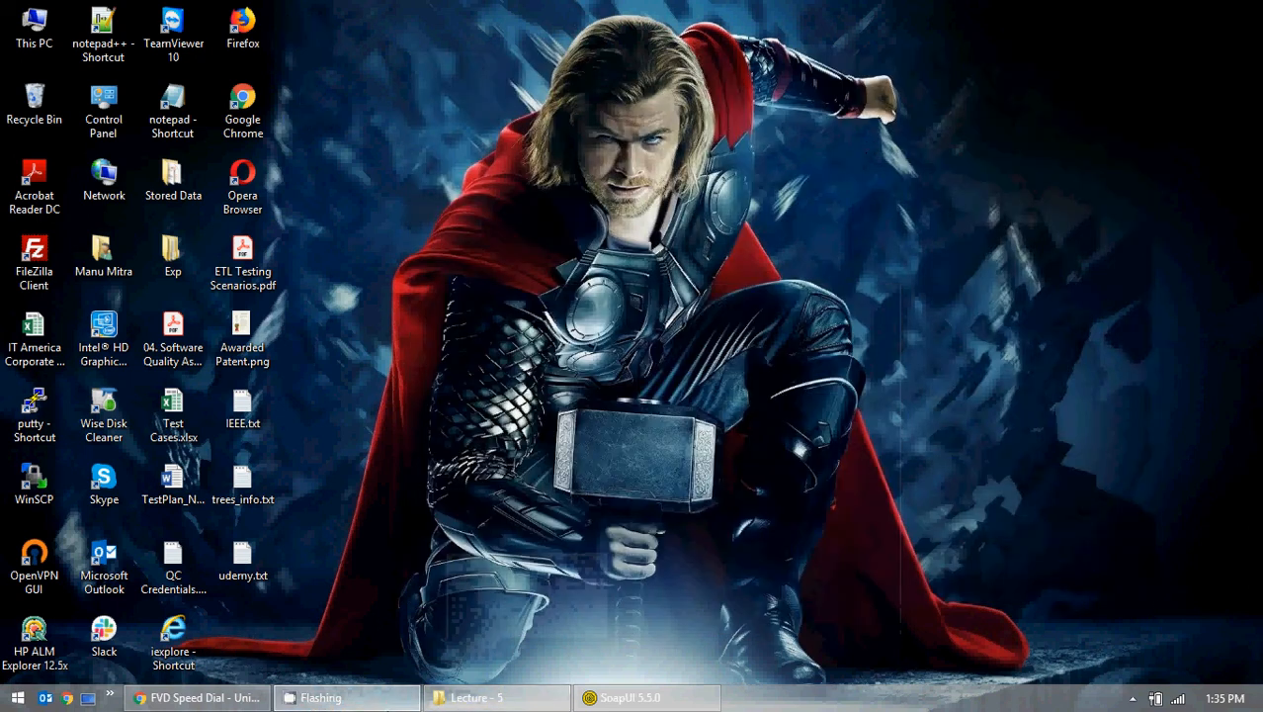
Return to SoapUI and close the statistics graph of the NumberToWords LoadTest 1
{"action": "left_click", "coordinate": [632, 698]}
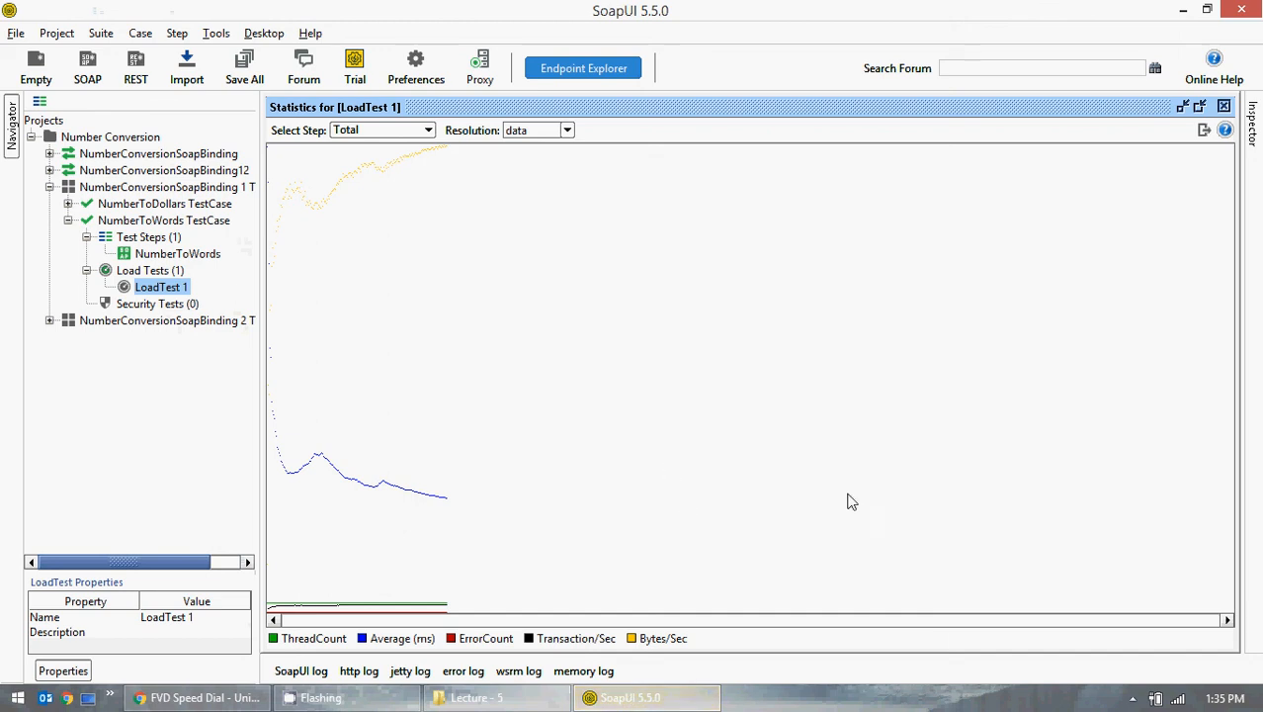
{"action": "left_click", "coordinate": [1224, 107]}
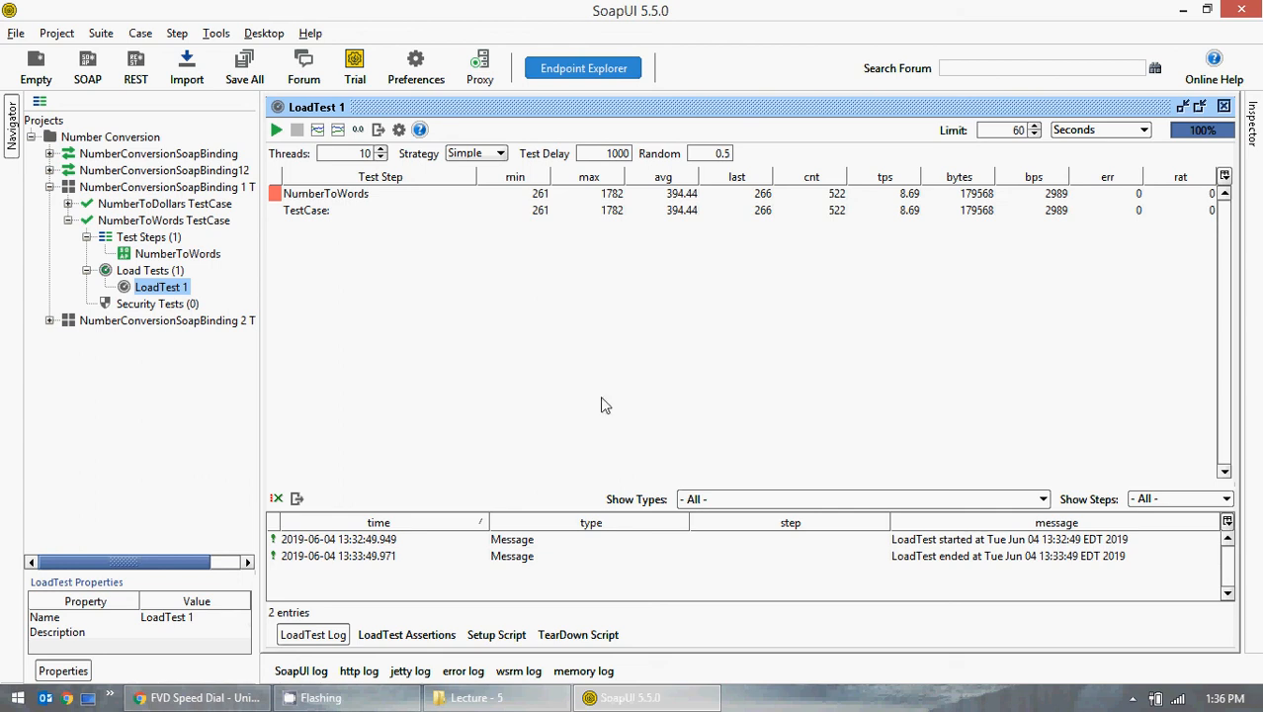
Review the contents of the Lecture - 1, Lecture - 2, Lecture - 3 and Lecture - 4 folders inside 09. SOAP UI
{"action": "left_click", "coordinate": [480, 699]}
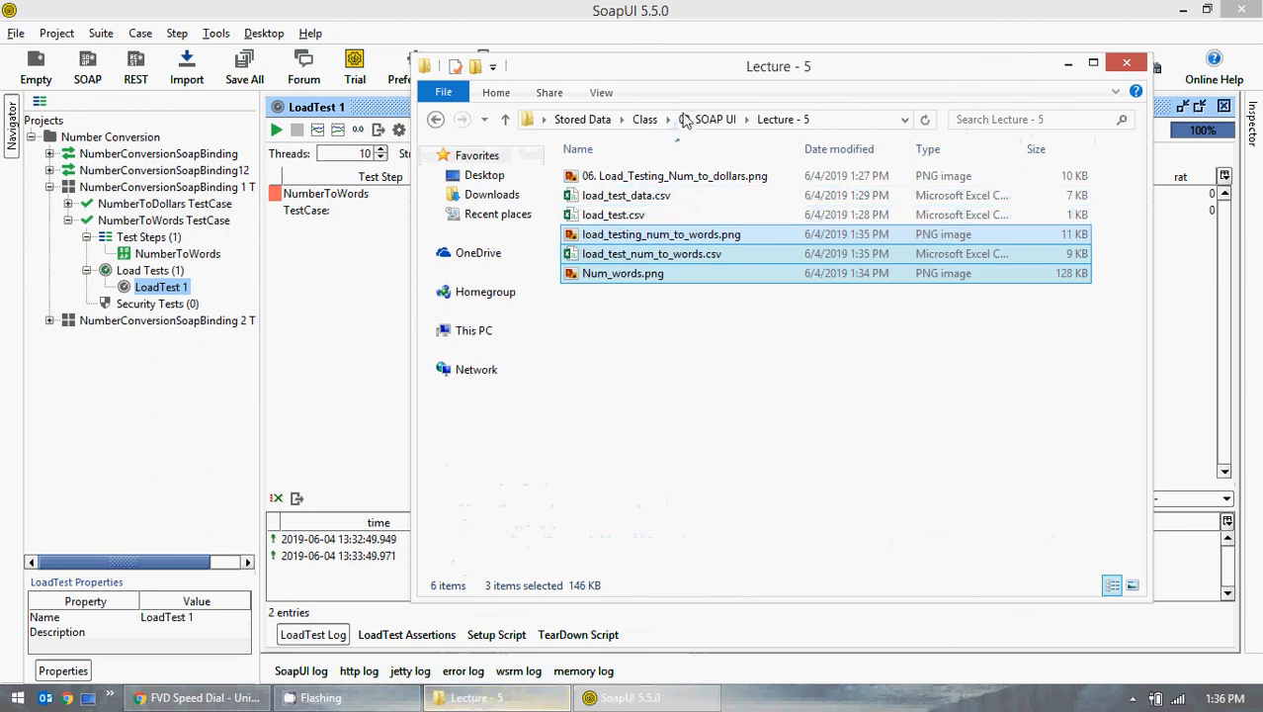
{"action": "left_click", "coordinate": [692, 119]}
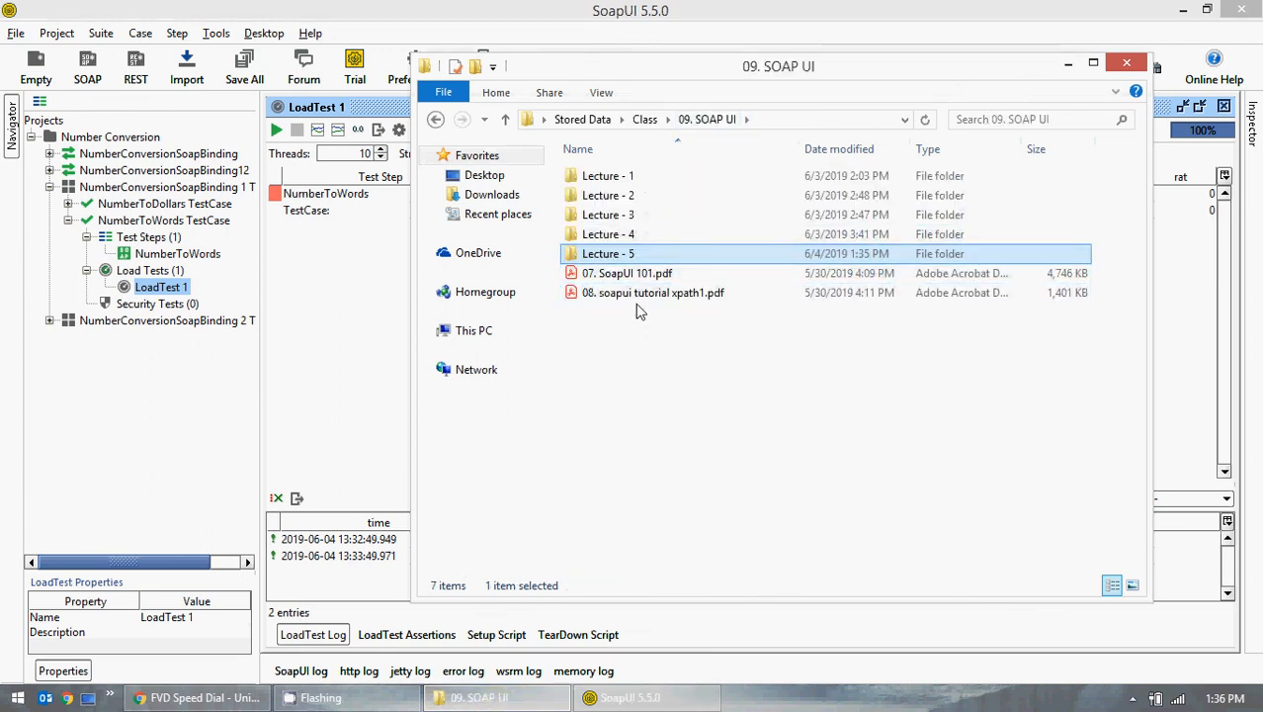
{"action": "double_click", "coordinate": [623, 175]}
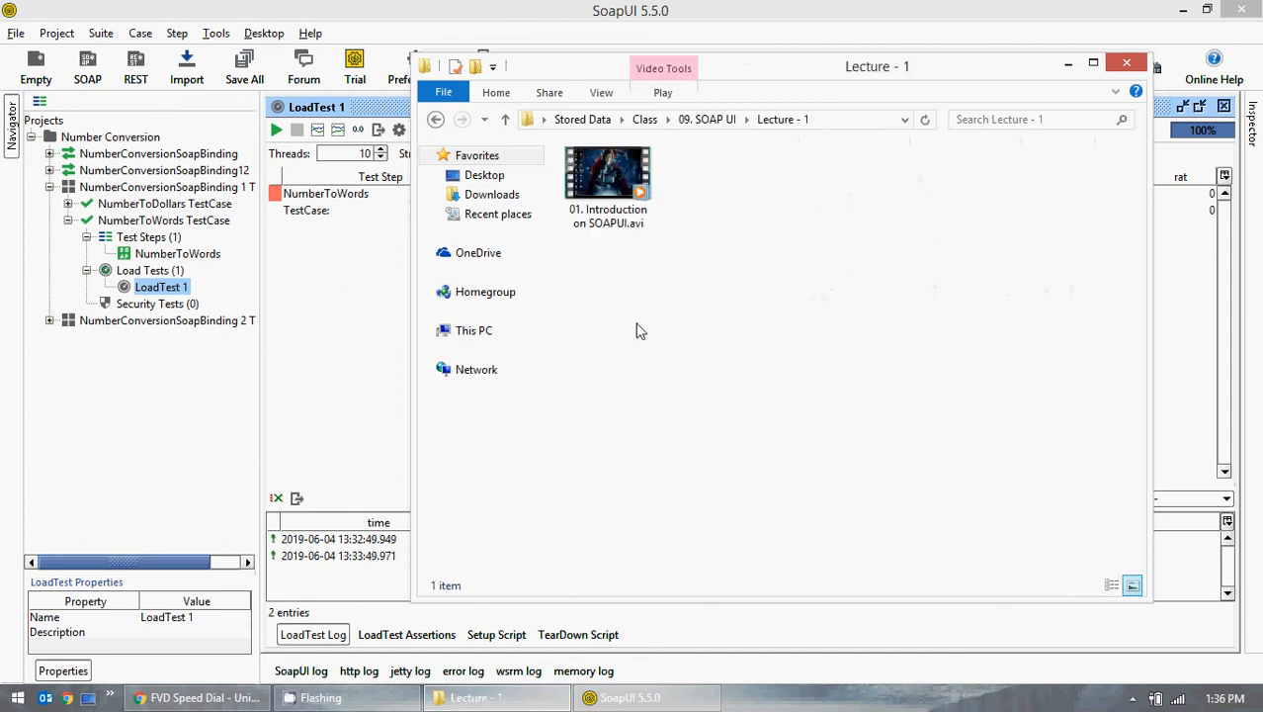
{"action": "left_click", "coordinate": [723, 121]}
{"action": "double_click", "coordinate": [633, 194]}
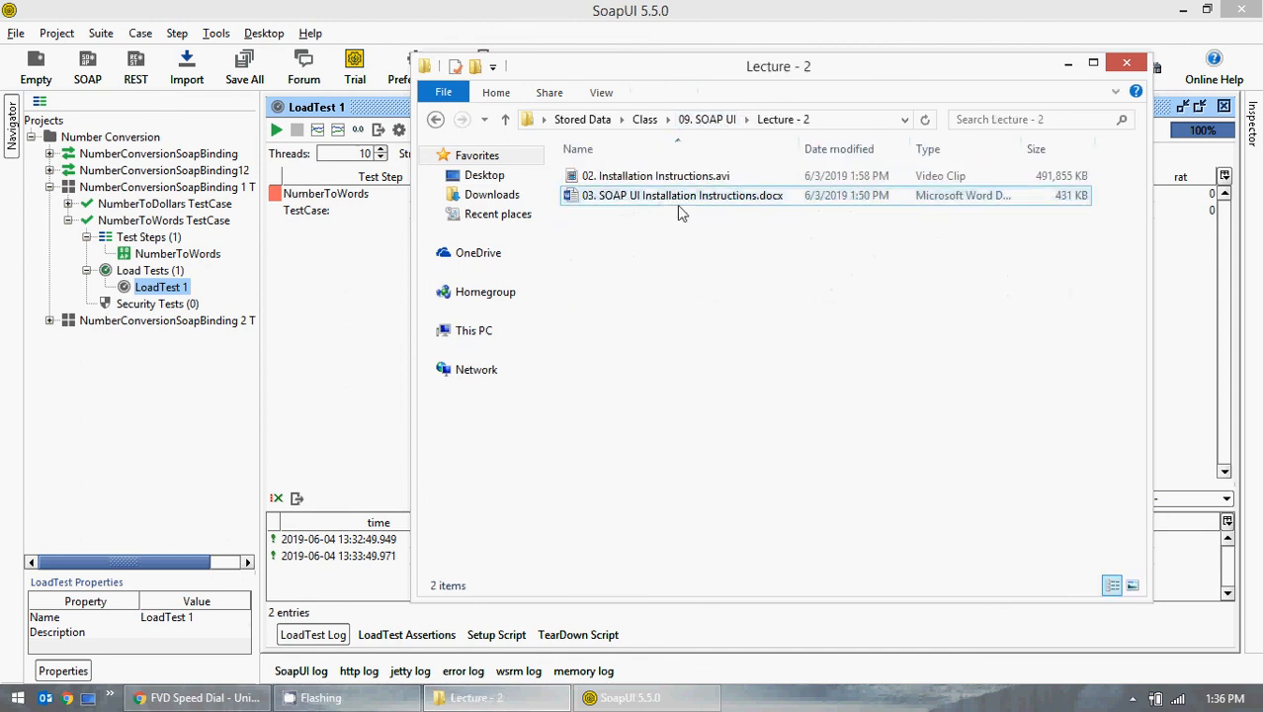
{"action": "left_click", "coordinate": [726, 121]}
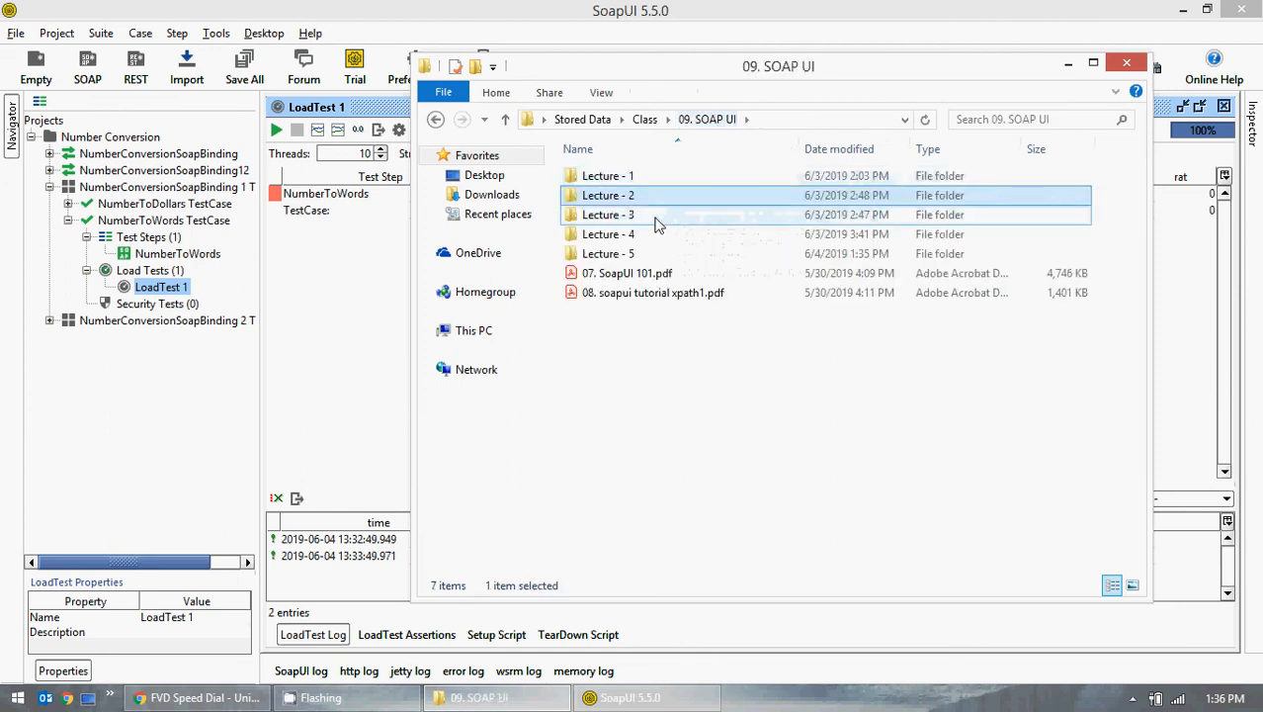
{"action": "double_click", "coordinate": [653, 215]}
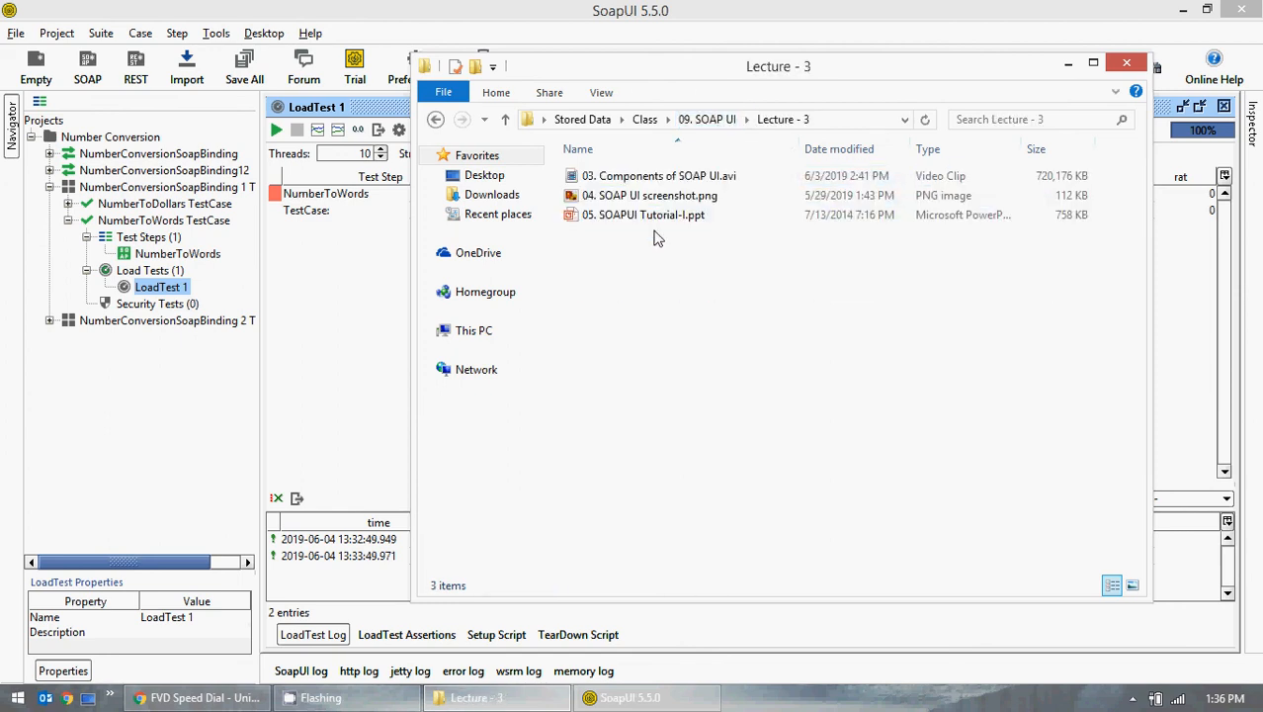
{"action": "left_click", "coordinate": [710, 120]}
{"action": "double_click", "coordinate": [661, 242]}
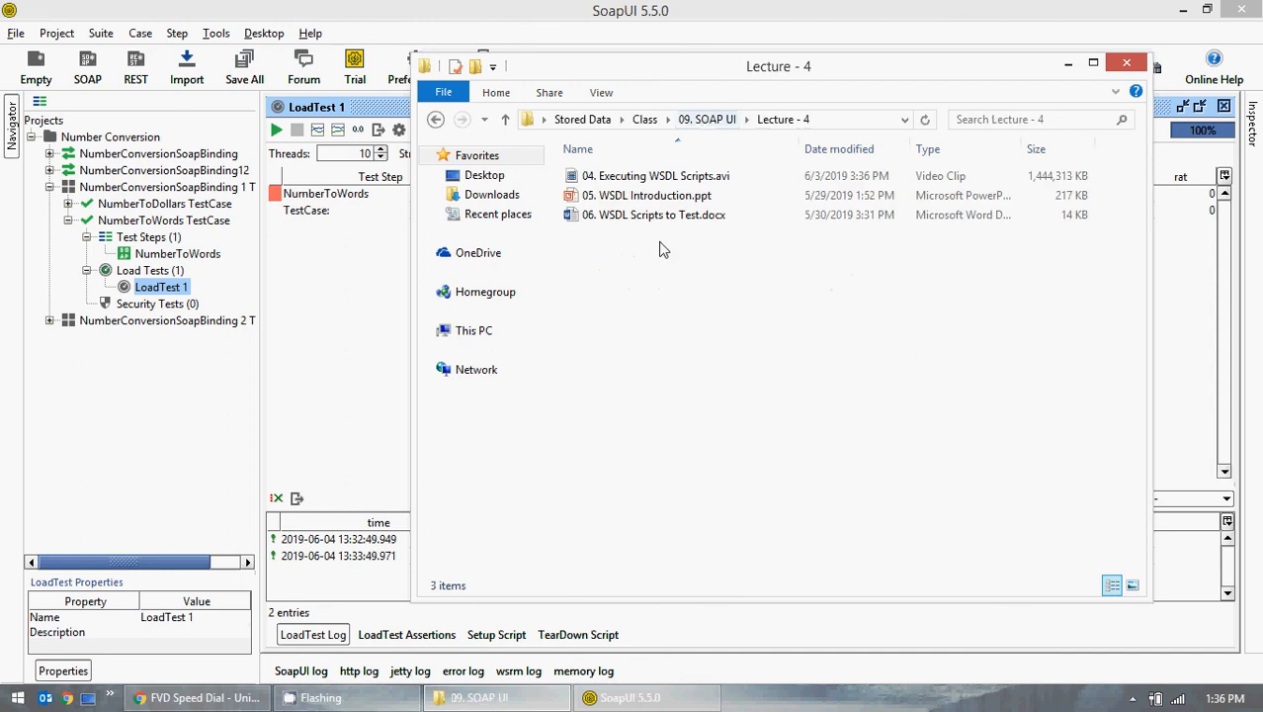
Review the Weather, NASA and Delayed Stocks WSDL entries in 06. WSDL Scripts to Test.docx, close it and return to SoapUI
{"action": "left_click", "coordinate": [660, 217]}
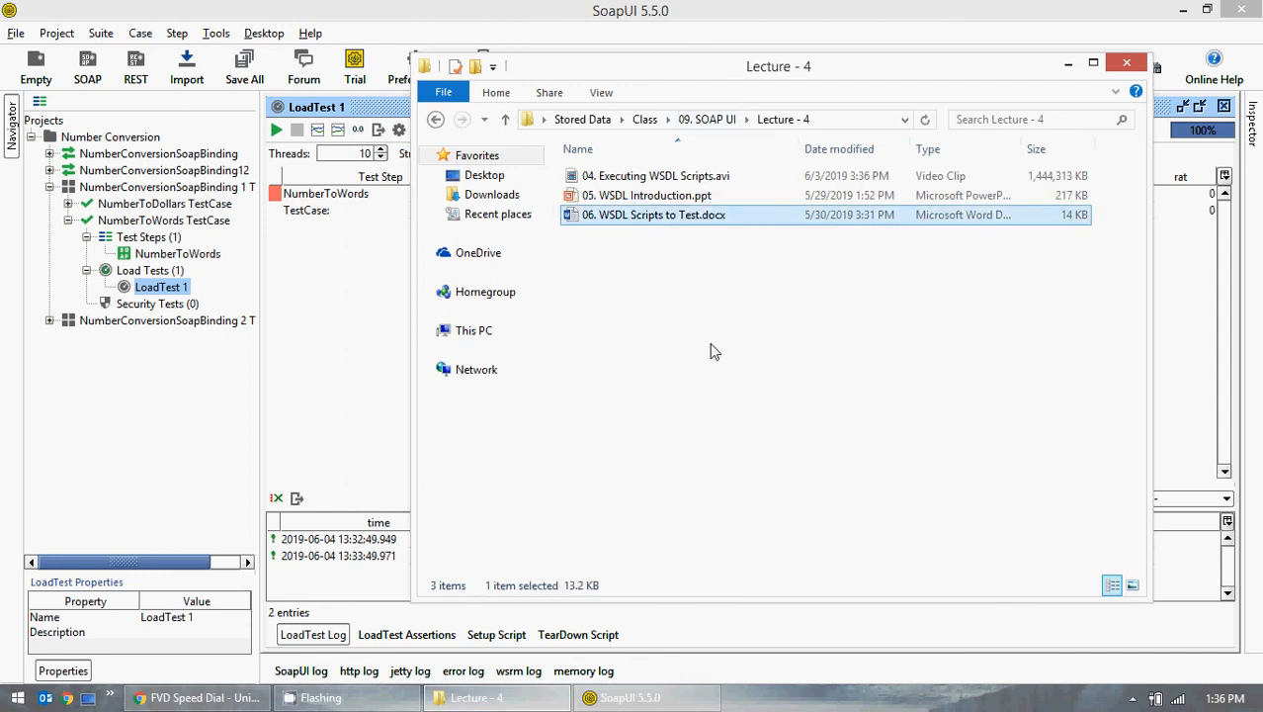
{"action": "key", "text": "Return"}
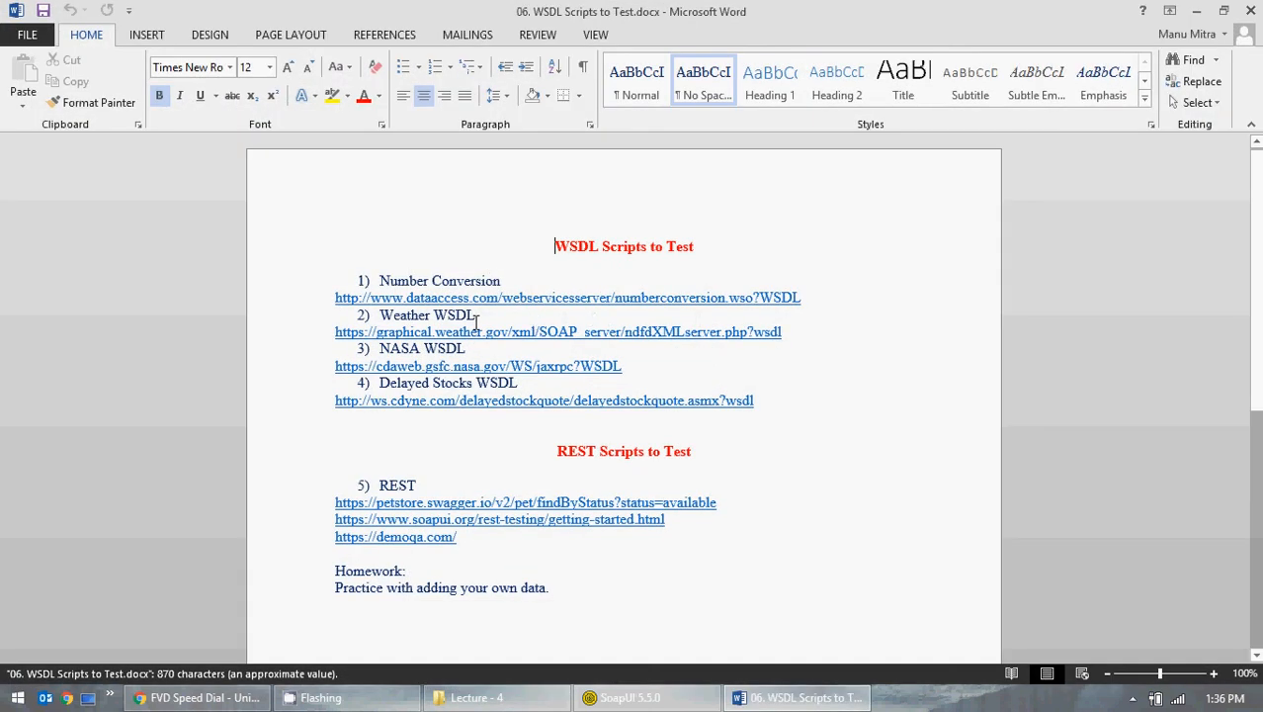
{"action": "left_click_drag", "start_coordinate": [477, 315], "coordinate": [390, 316]}
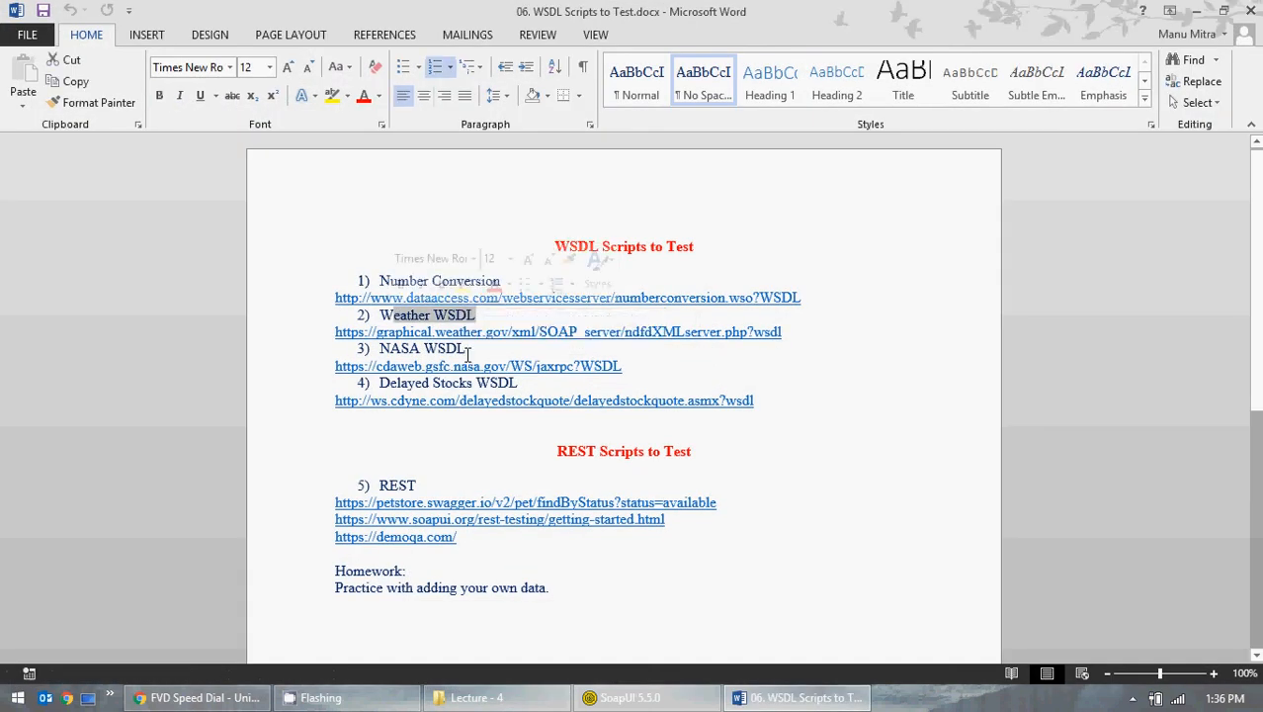
{"action": "left_click_drag", "start_coordinate": [468, 350], "coordinate": [398, 354]}
{"action": "left_click_drag", "start_coordinate": [524, 382], "coordinate": [379, 383]}
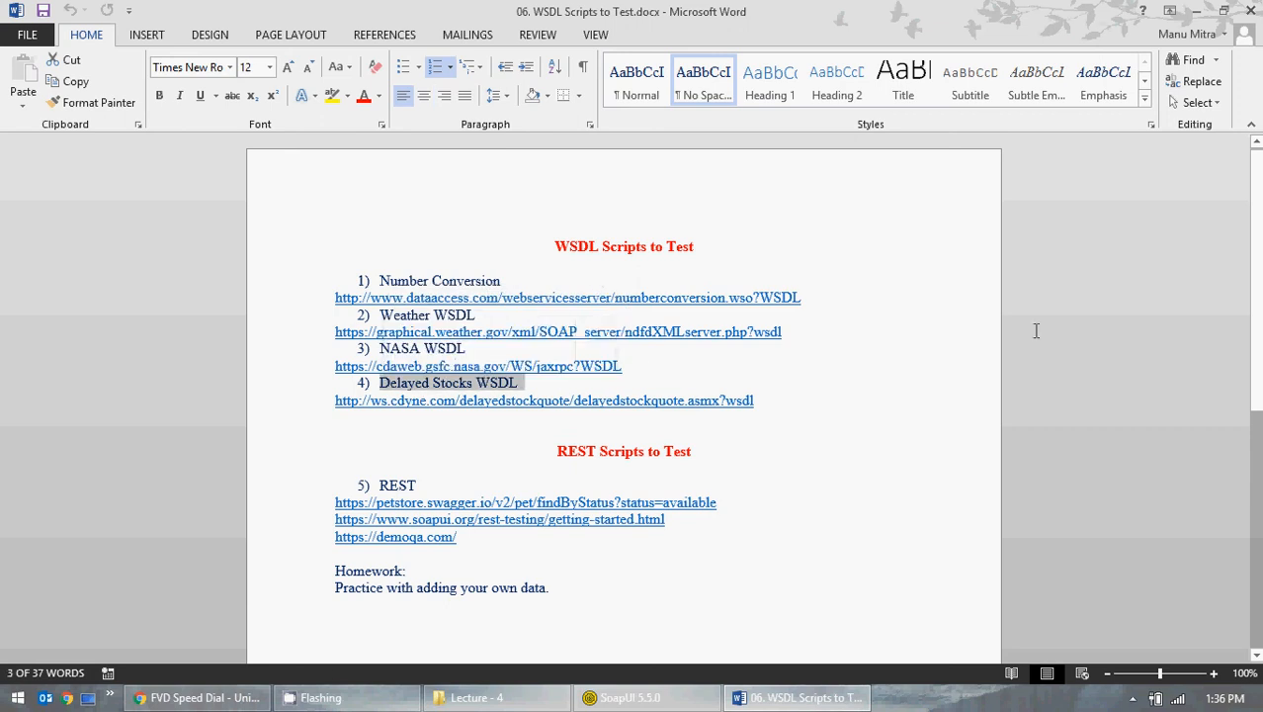
{"action": "left_click", "coordinate": [1252, 10]}
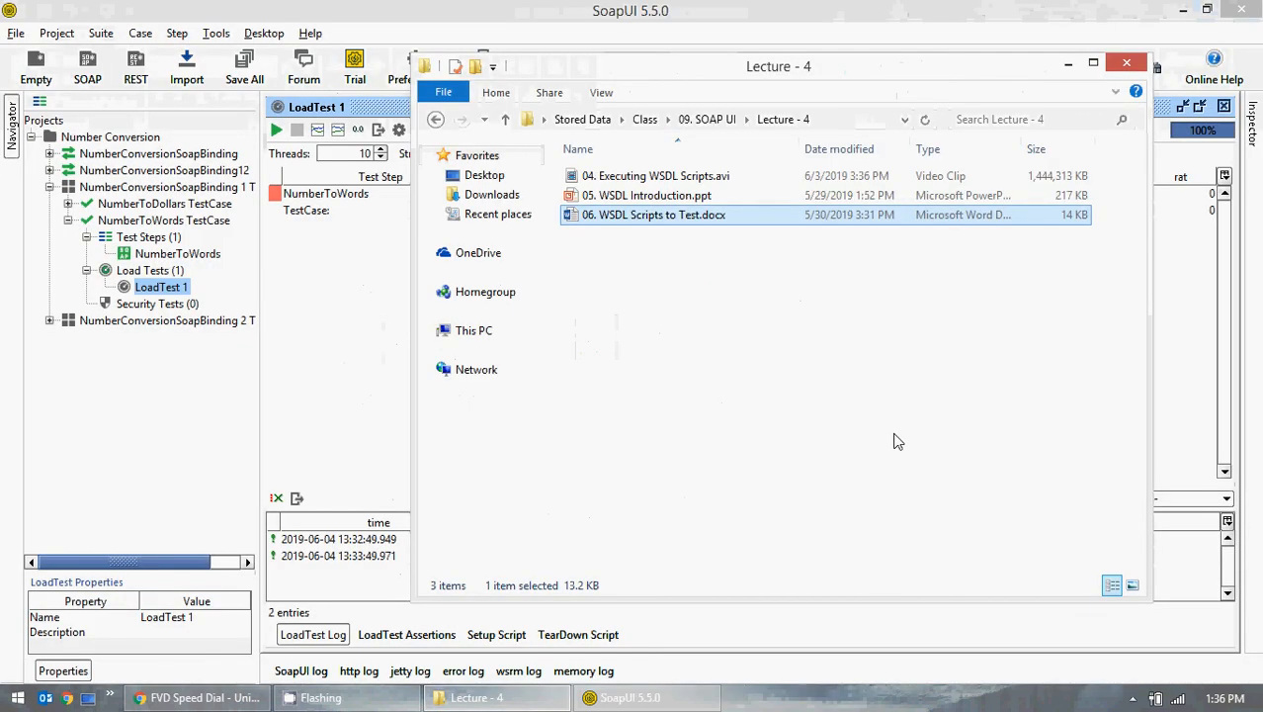
{"action": "left_click", "coordinate": [1070, 64]}
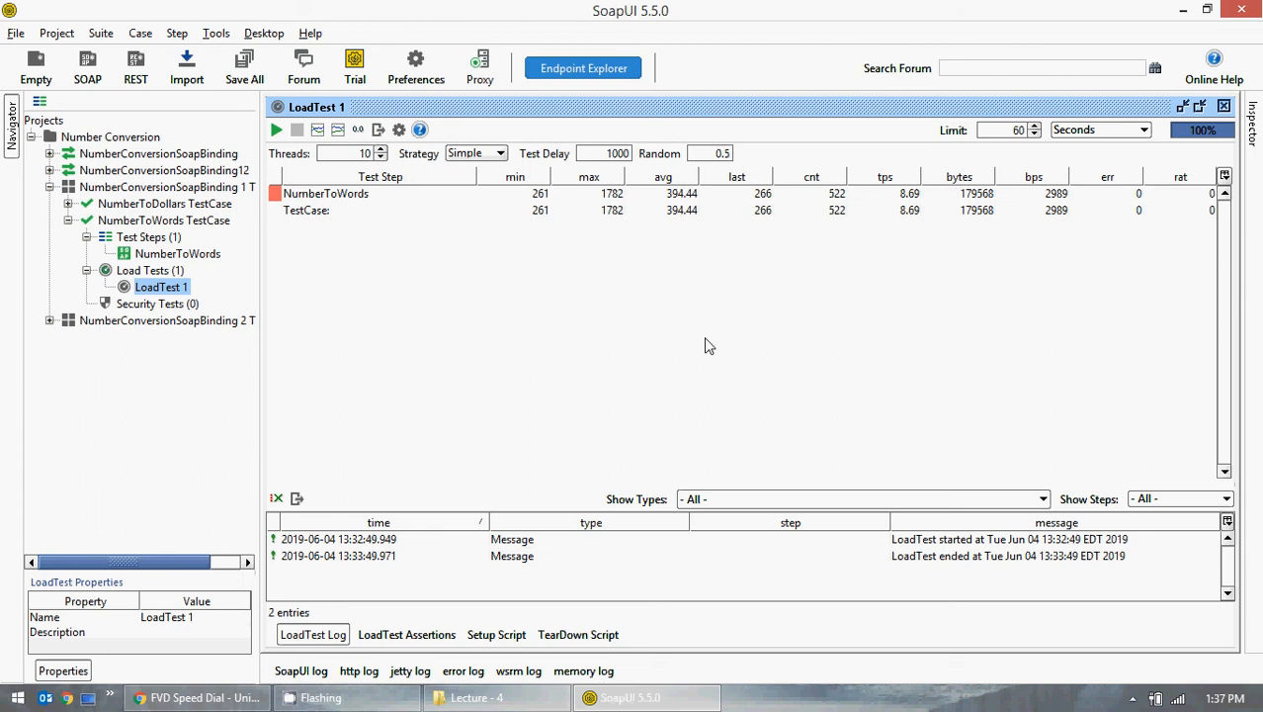
Close the LoadTest 1 editor and save all projects
{"action": "left_click", "coordinate": [1224, 107]}
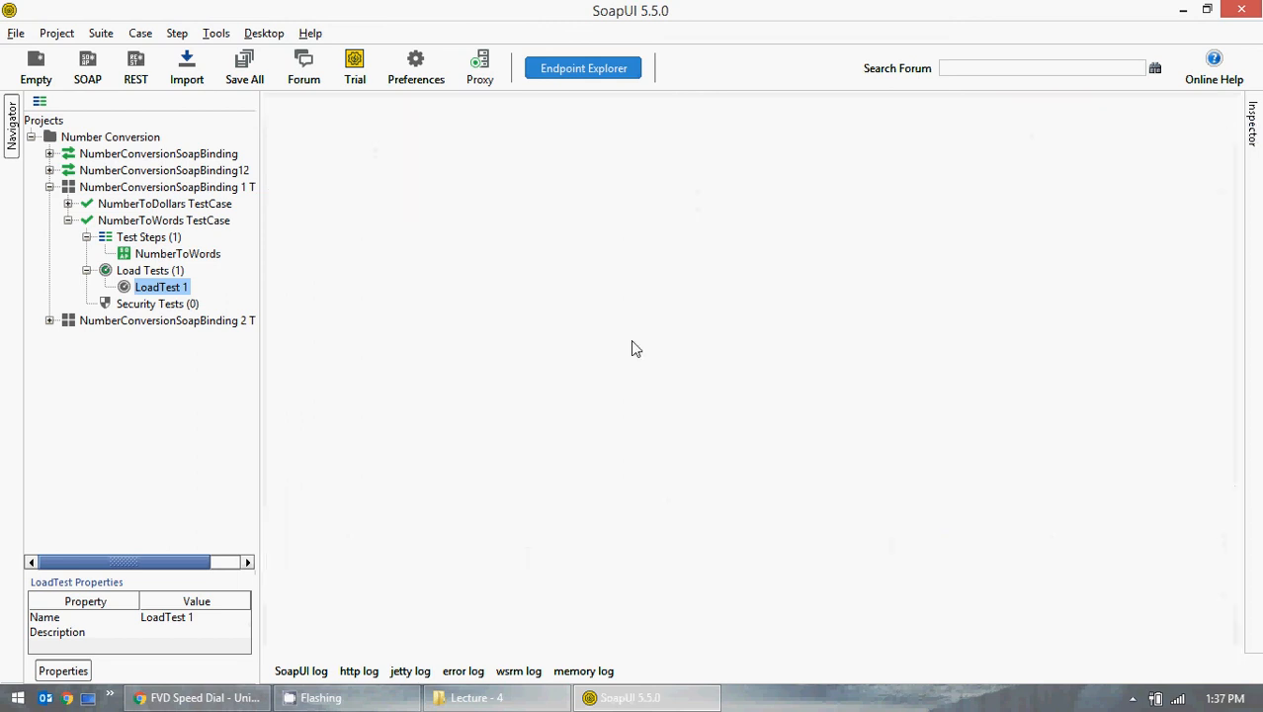
{"action": "left_click", "coordinate": [16, 33]}
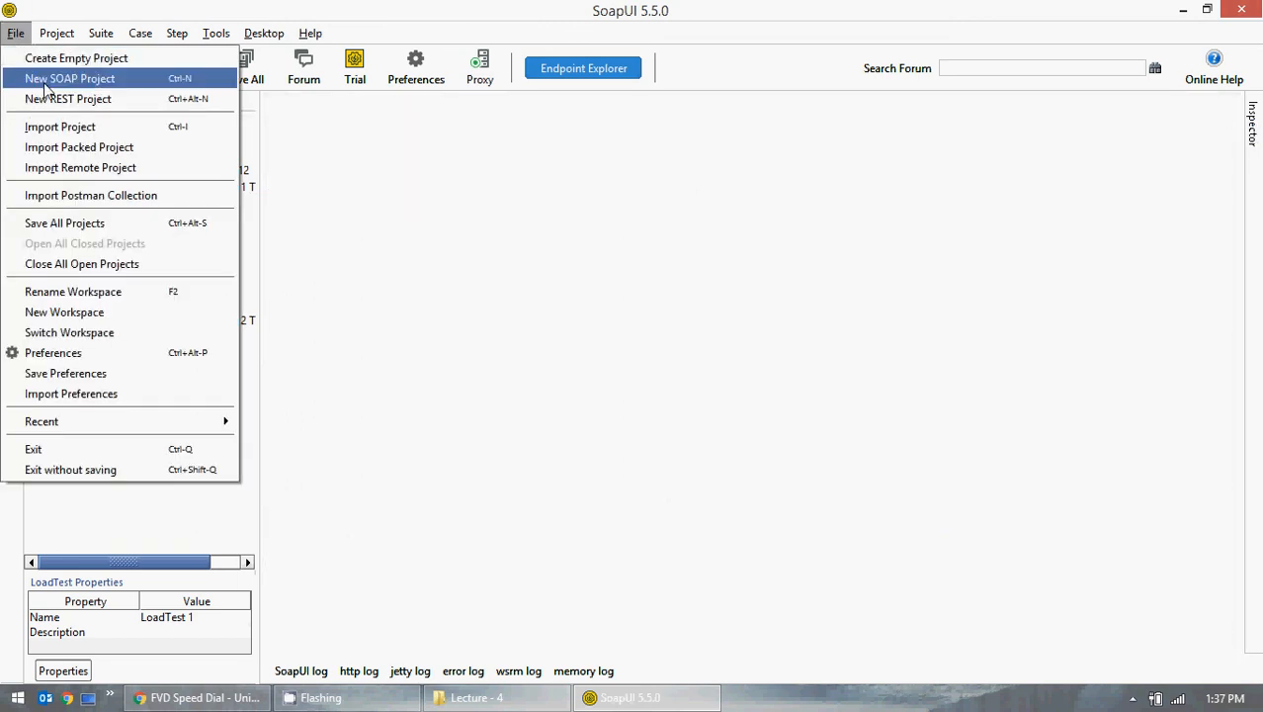
{"action": "left_click", "coordinate": [117, 225]}
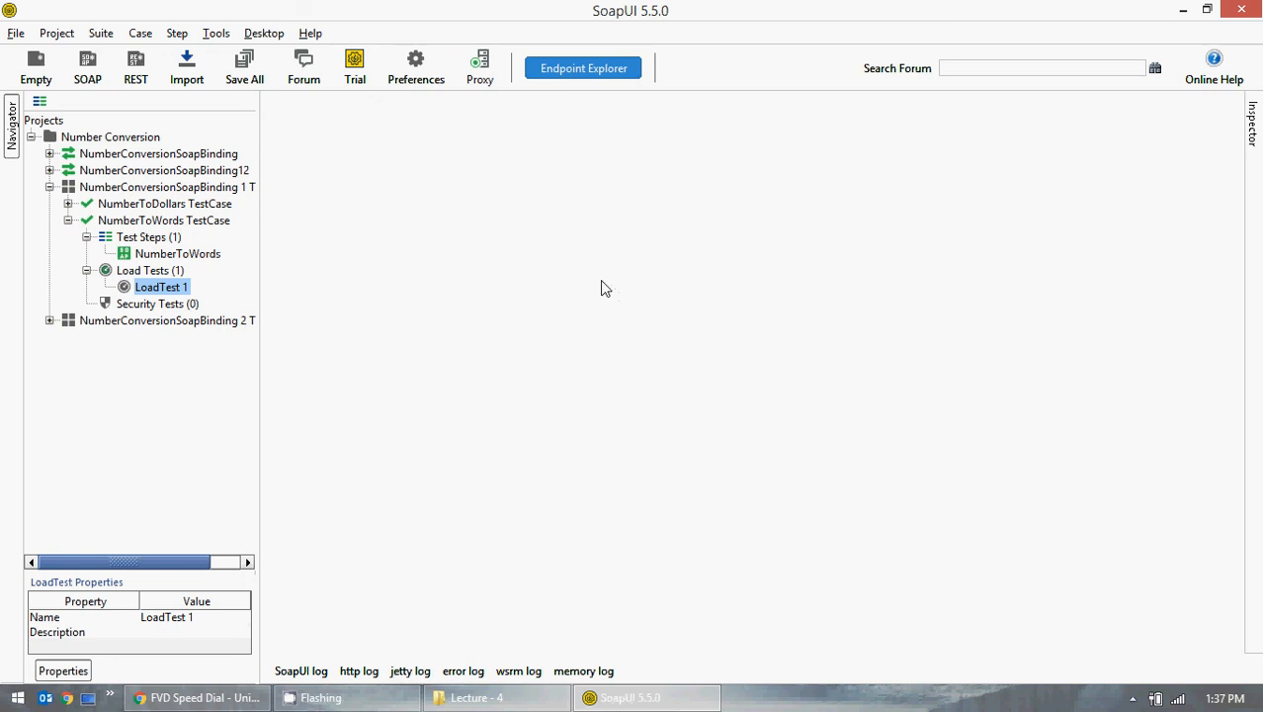
Collapse the NumberToWords TestCase in the Number Conversion project tree
{"action": "left_click", "coordinate": [1182, 9]}
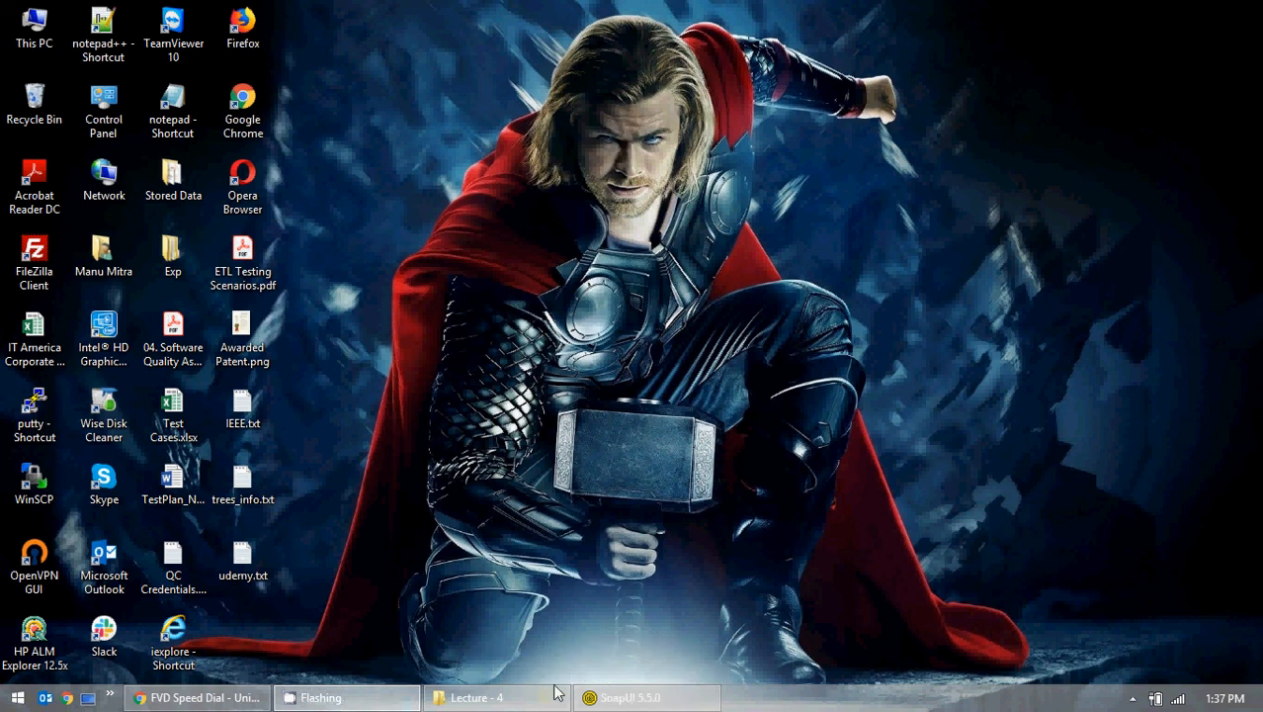
{"action": "left_click", "coordinate": [647, 698]}
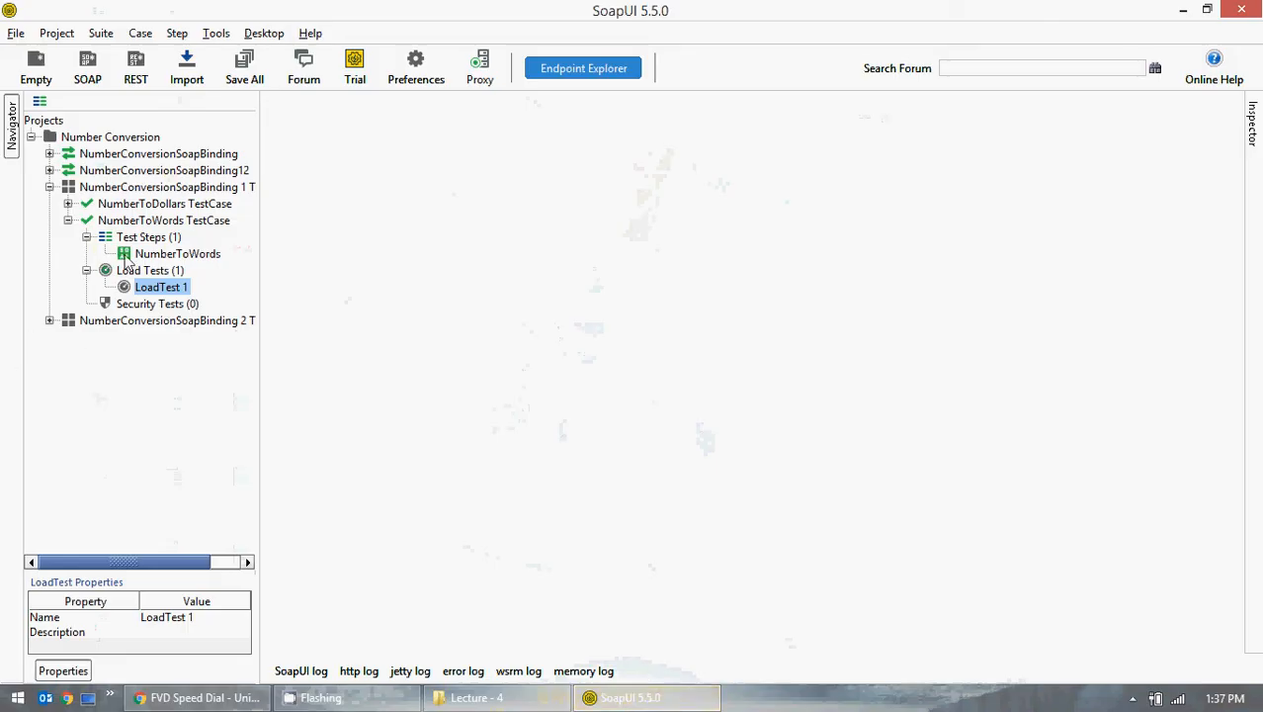
{"action": "left_click", "coordinate": [68, 220]}
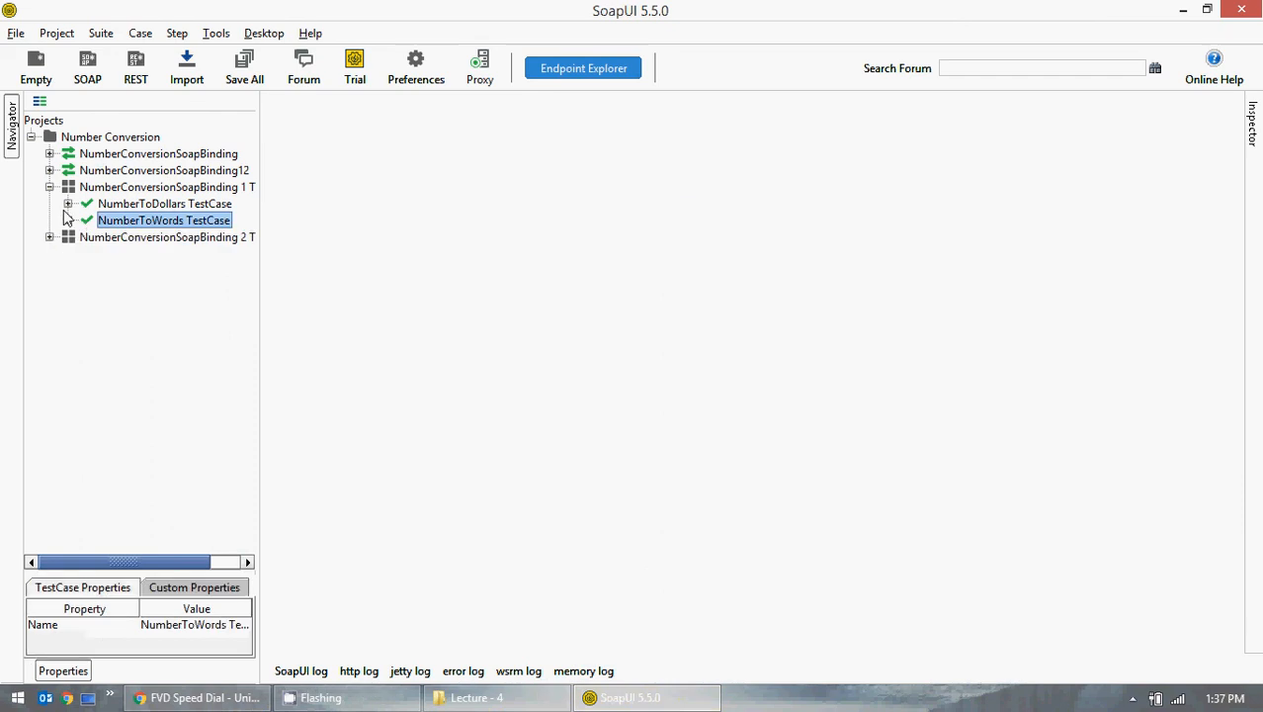